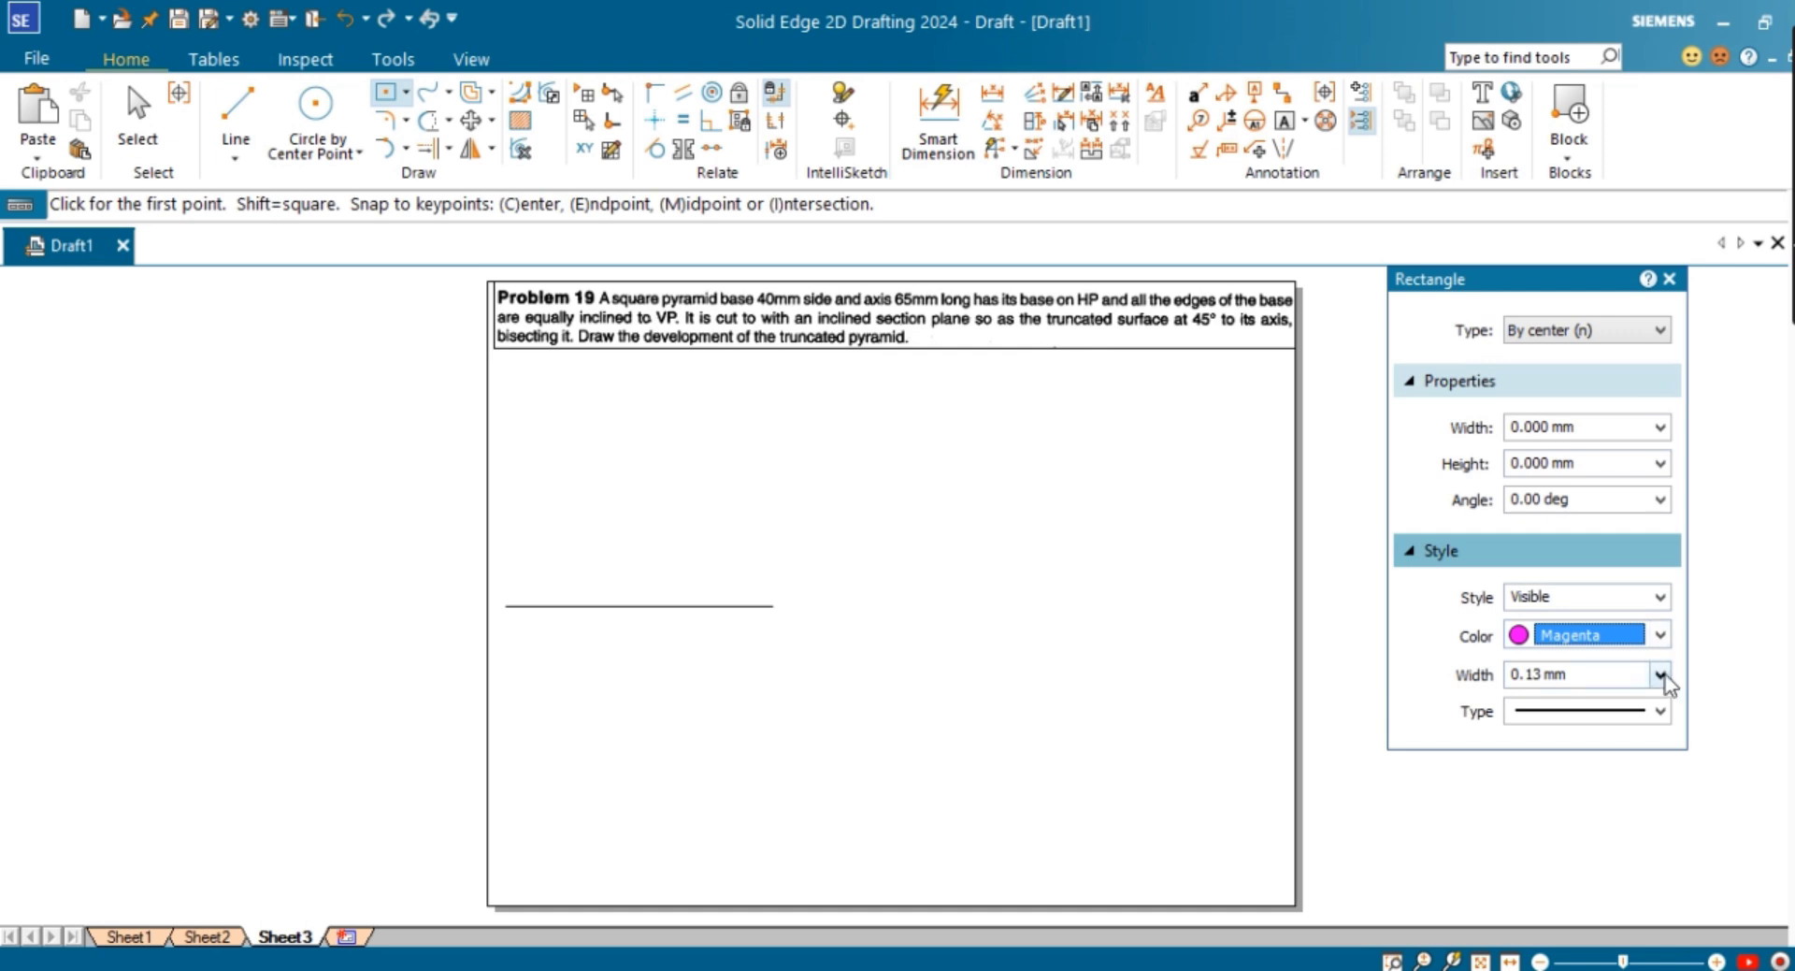
Step: Draw a magenta 40 × 40 mm square with 0.50 mm lines, rotated 45°, below the reference line, and dimension its lower-left side
{"action": "left_click", "coordinate": [1661, 674]}
{"action": "left_click", "coordinate": [1624, 774]}
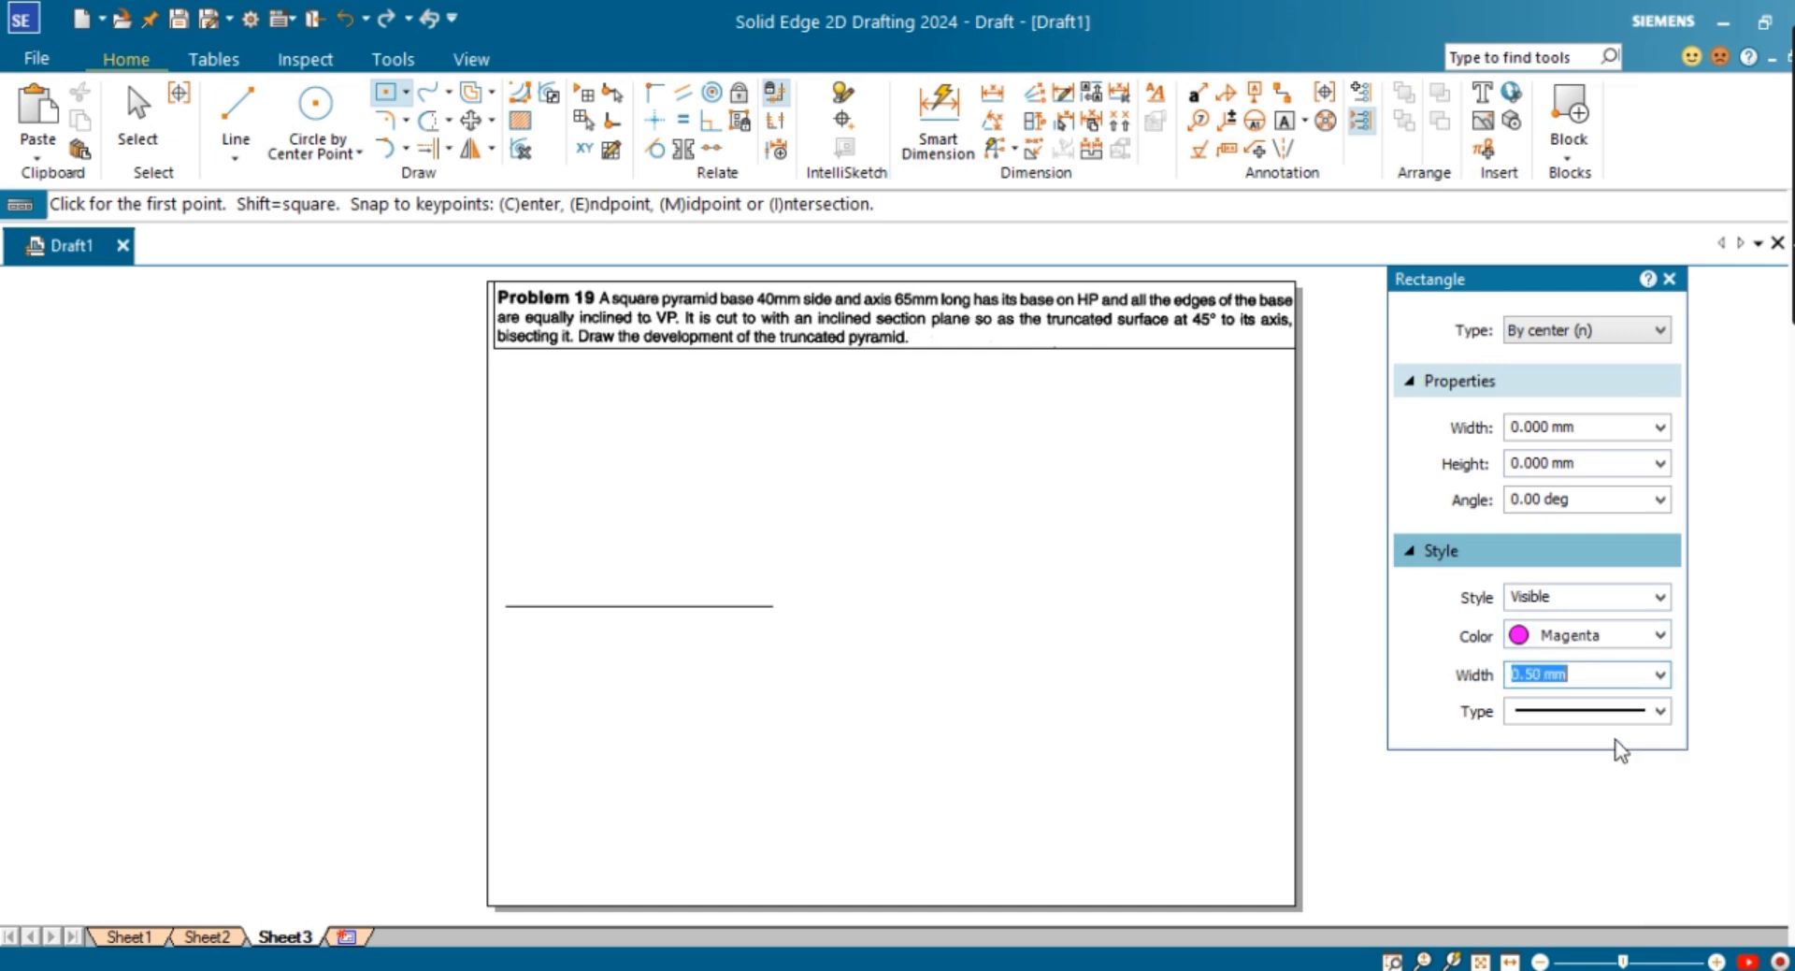
{"action": "left_click", "coordinate": [1564, 428]}
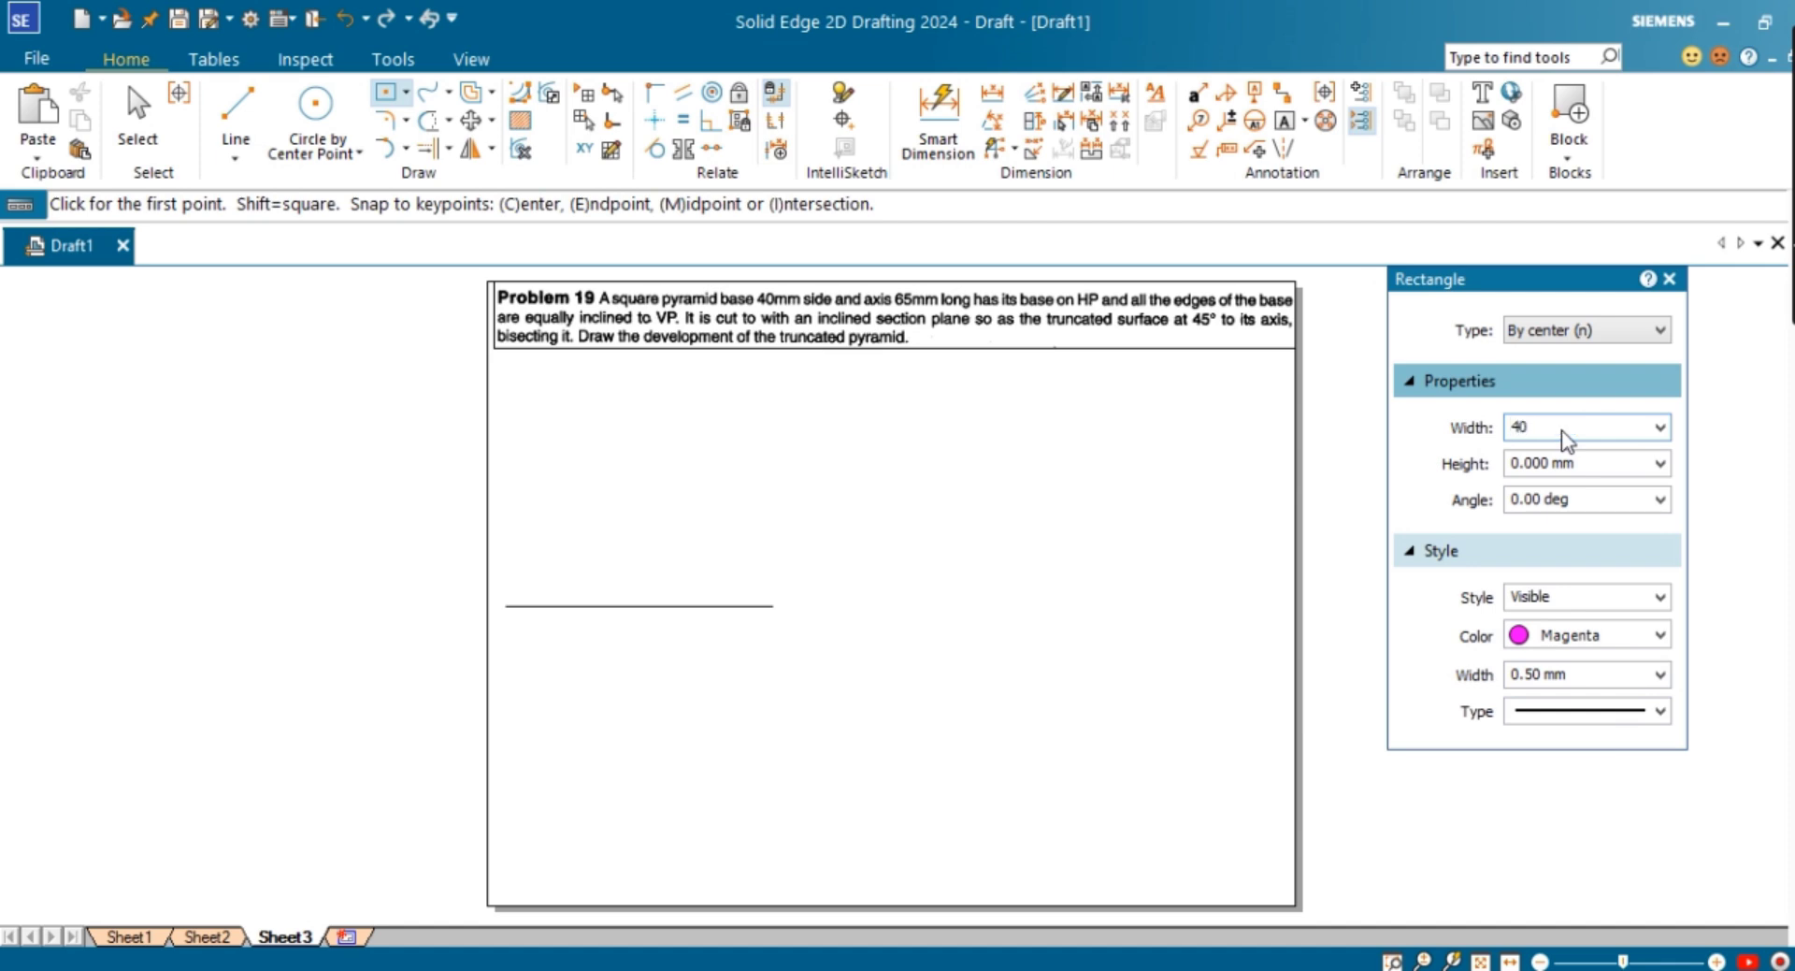
{"action": "key", "text": "Tab"}
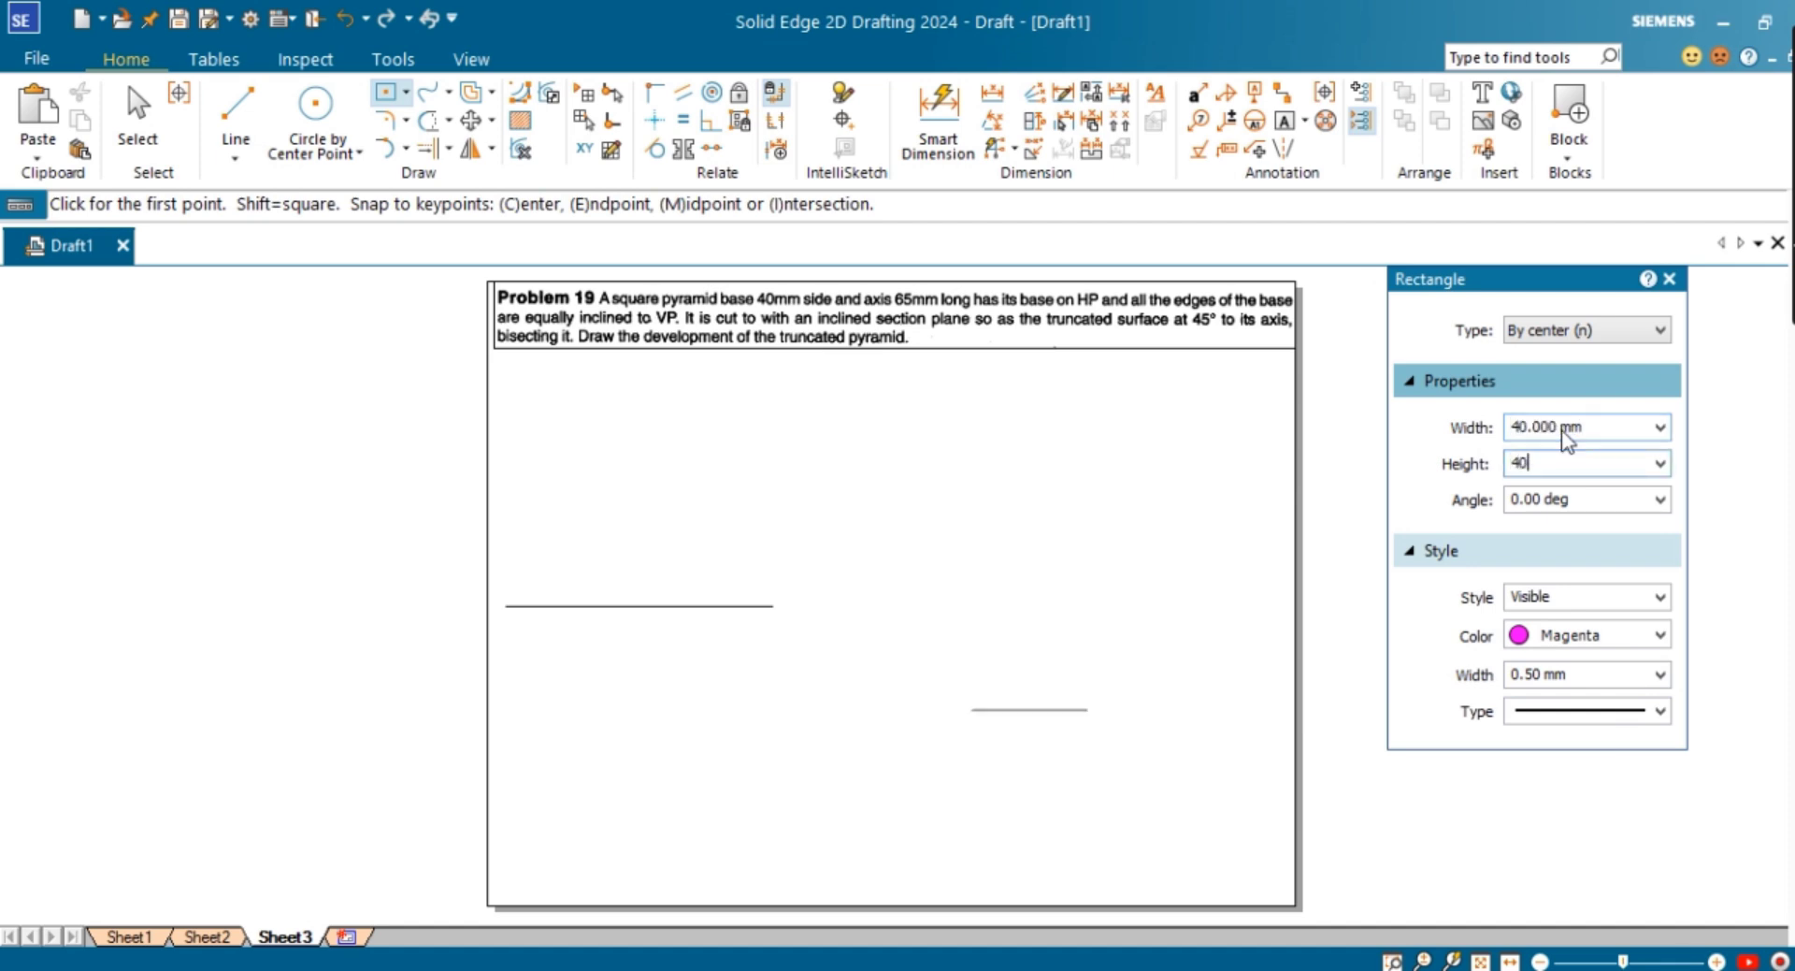
{"action": "key", "text": "Tab"}
{"action": "type", "text": "45"}
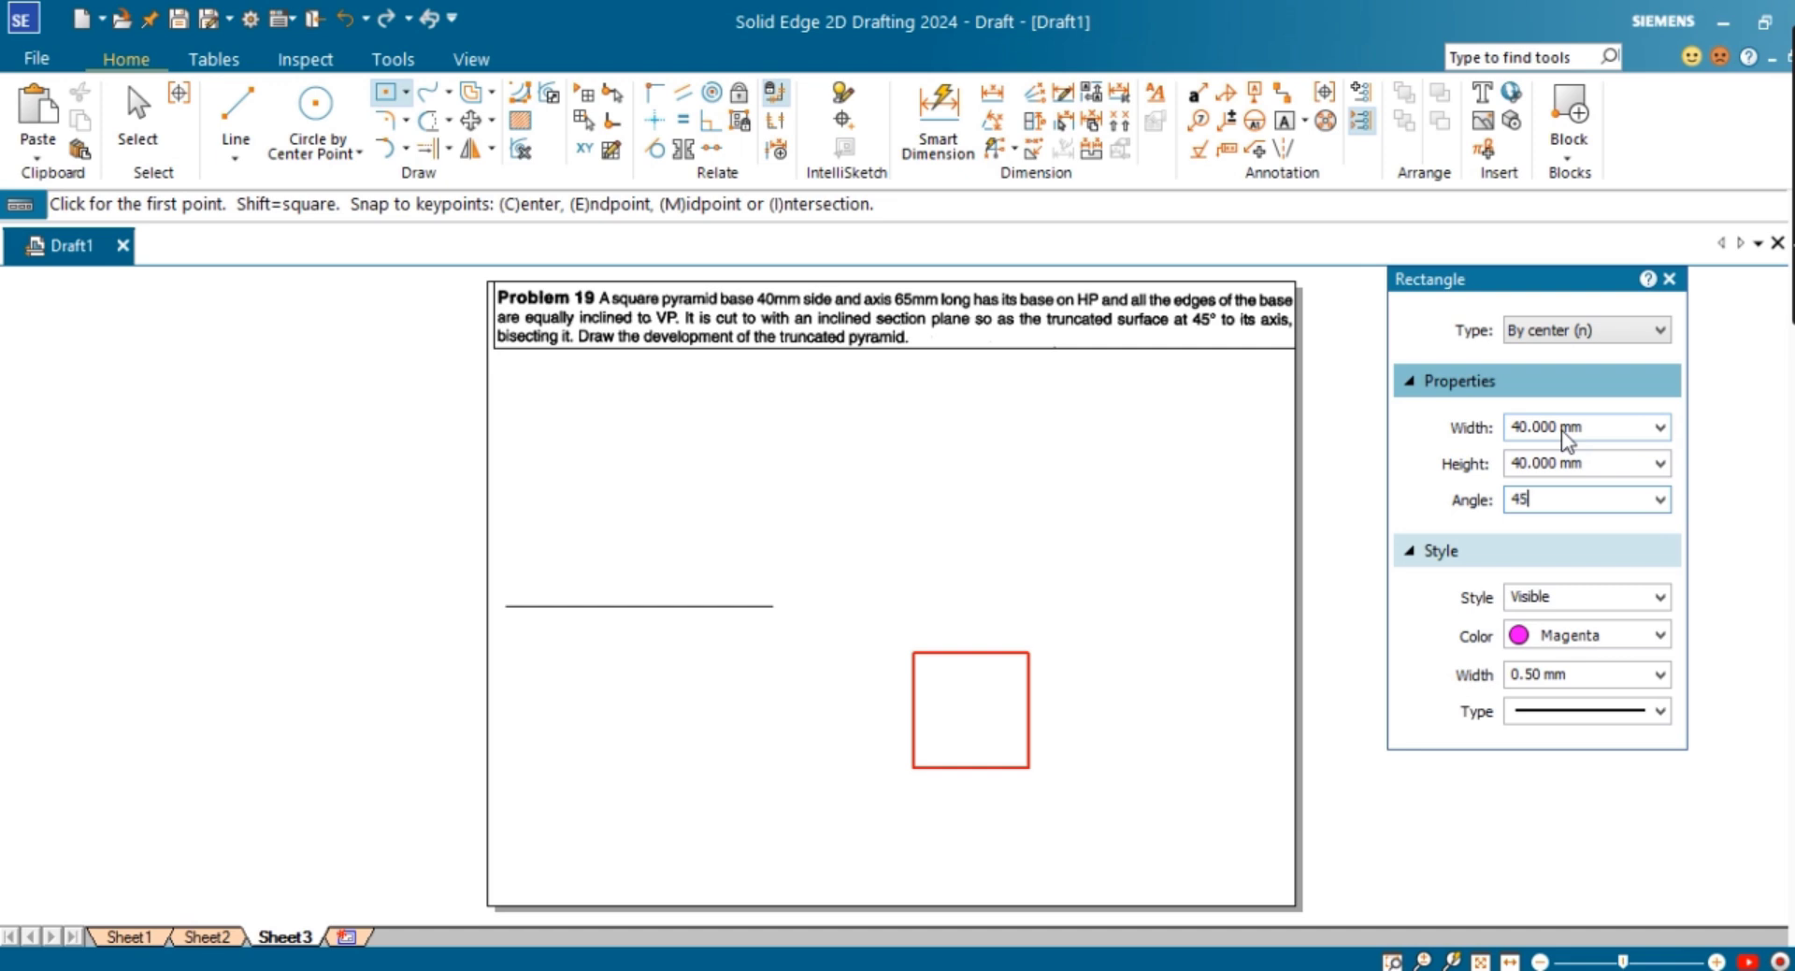
{"action": "key", "text": "Tab"}
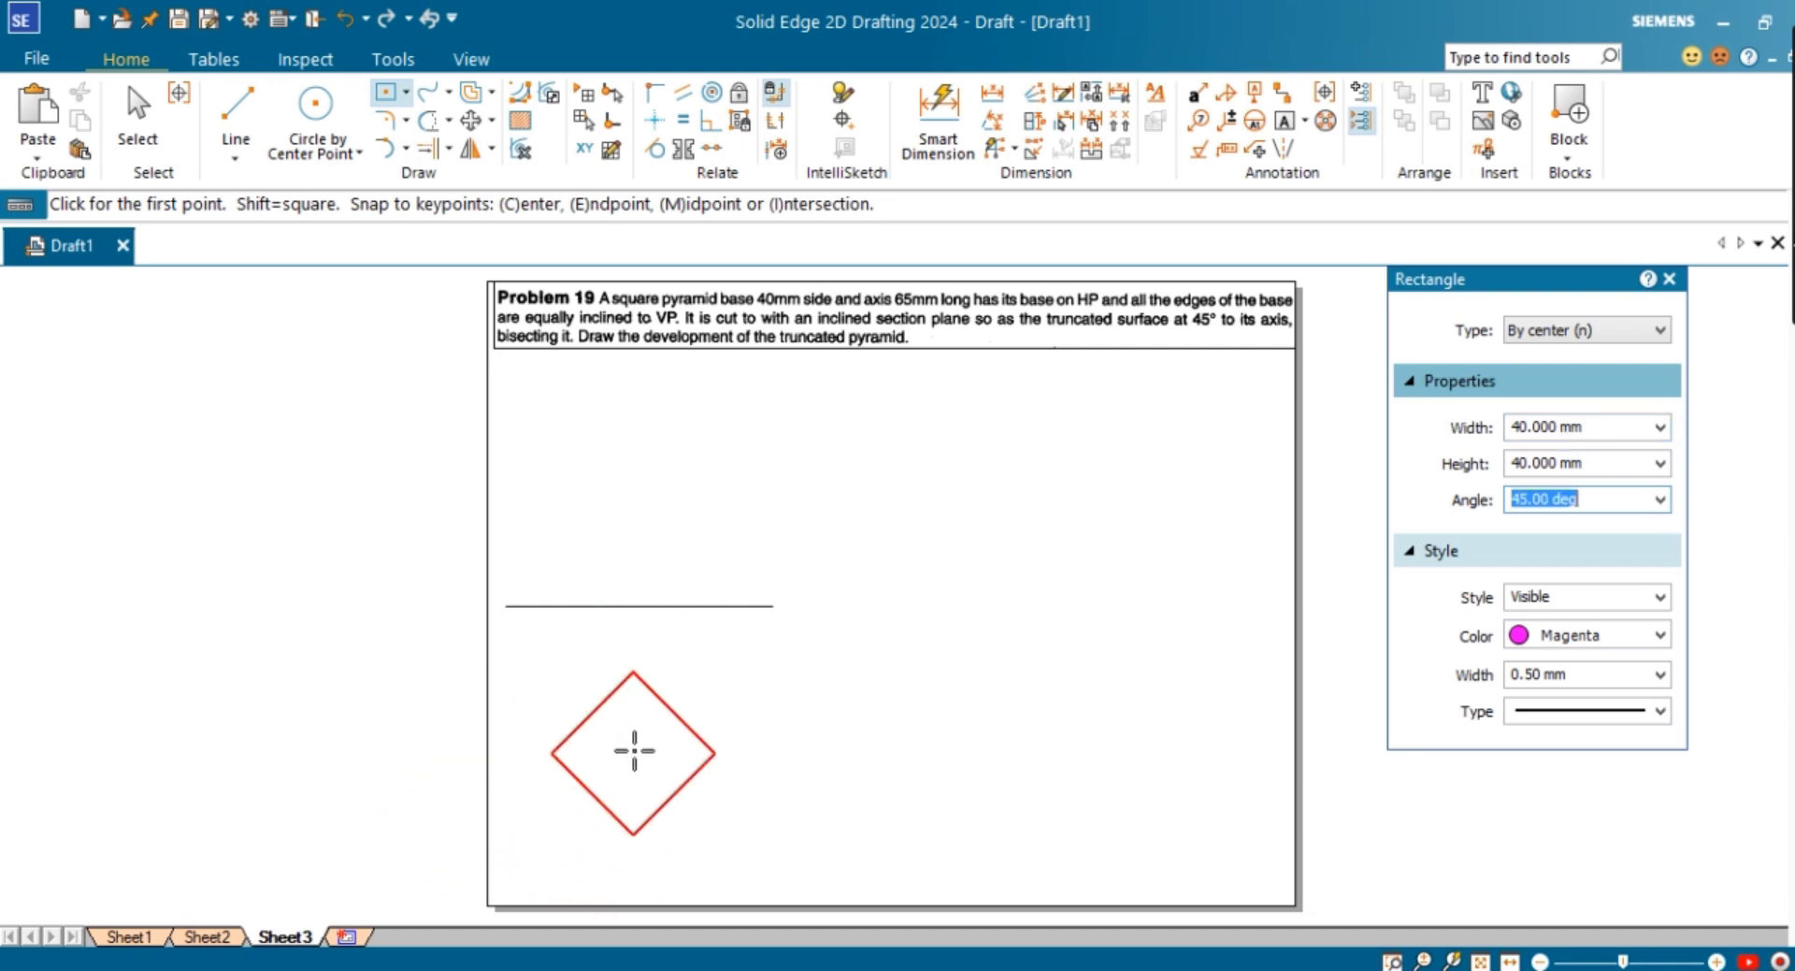
{"action": "left_click", "coordinate": [639, 734]}
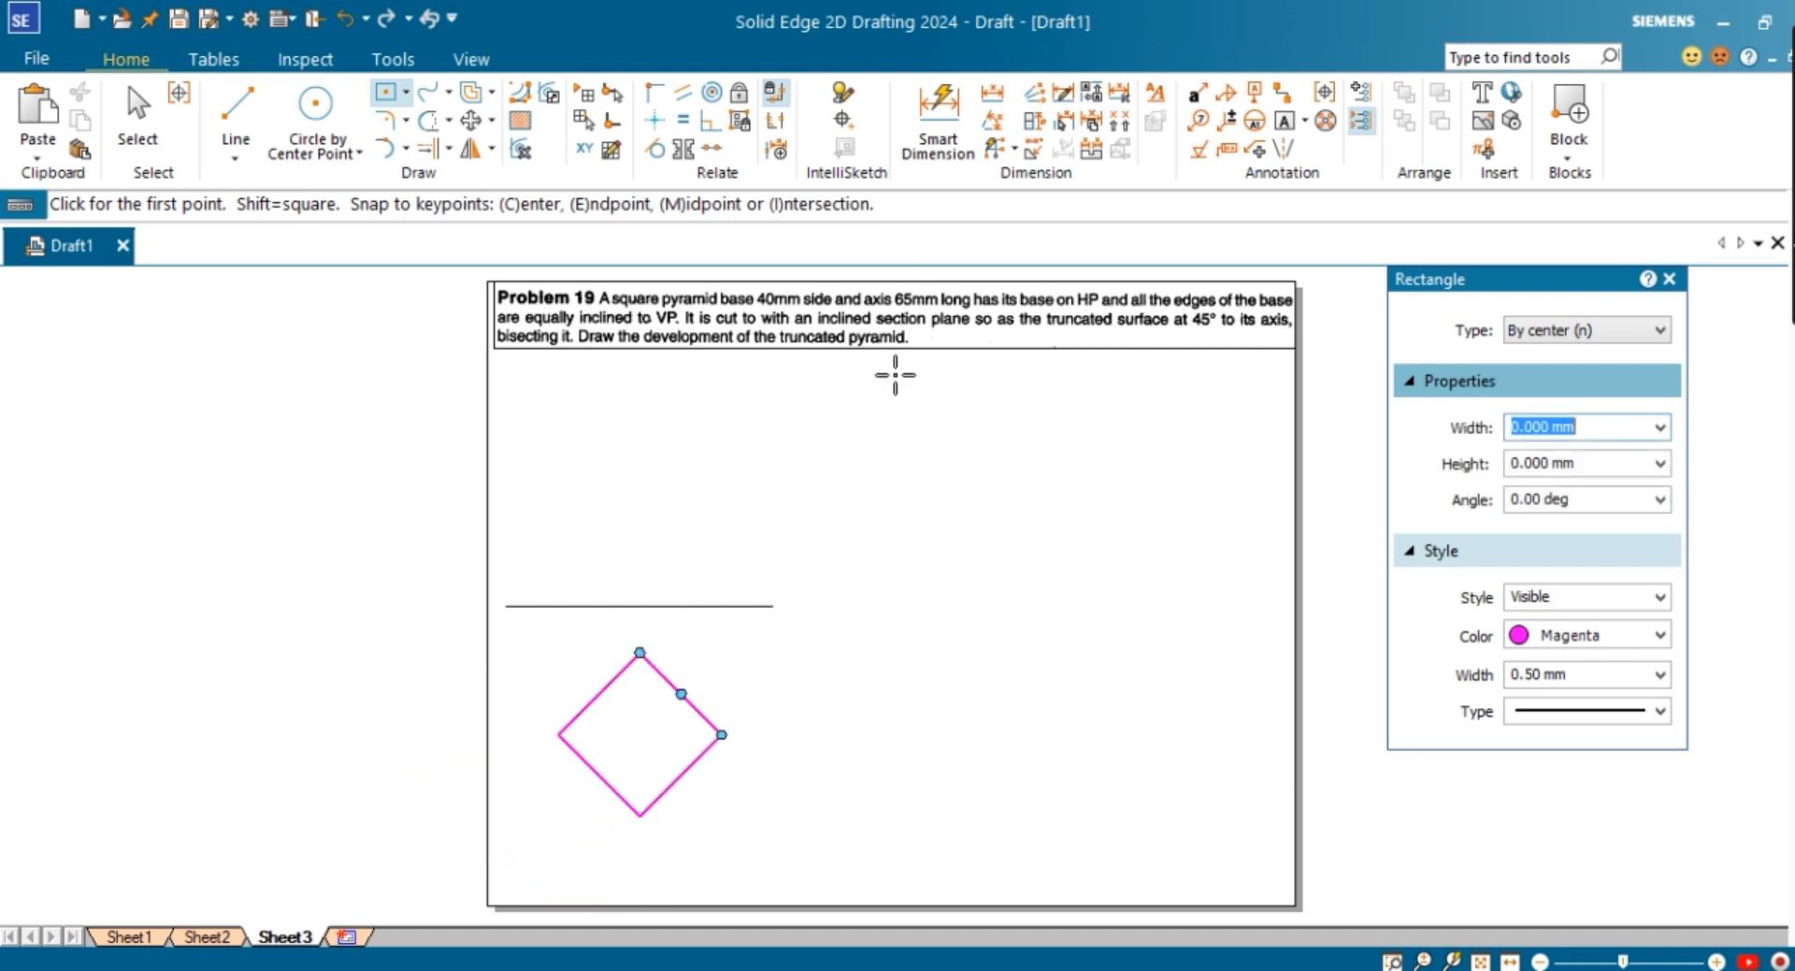
{"action": "left_click", "coordinate": [603, 778]}
{"action": "left_click", "coordinate": [568, 828]}
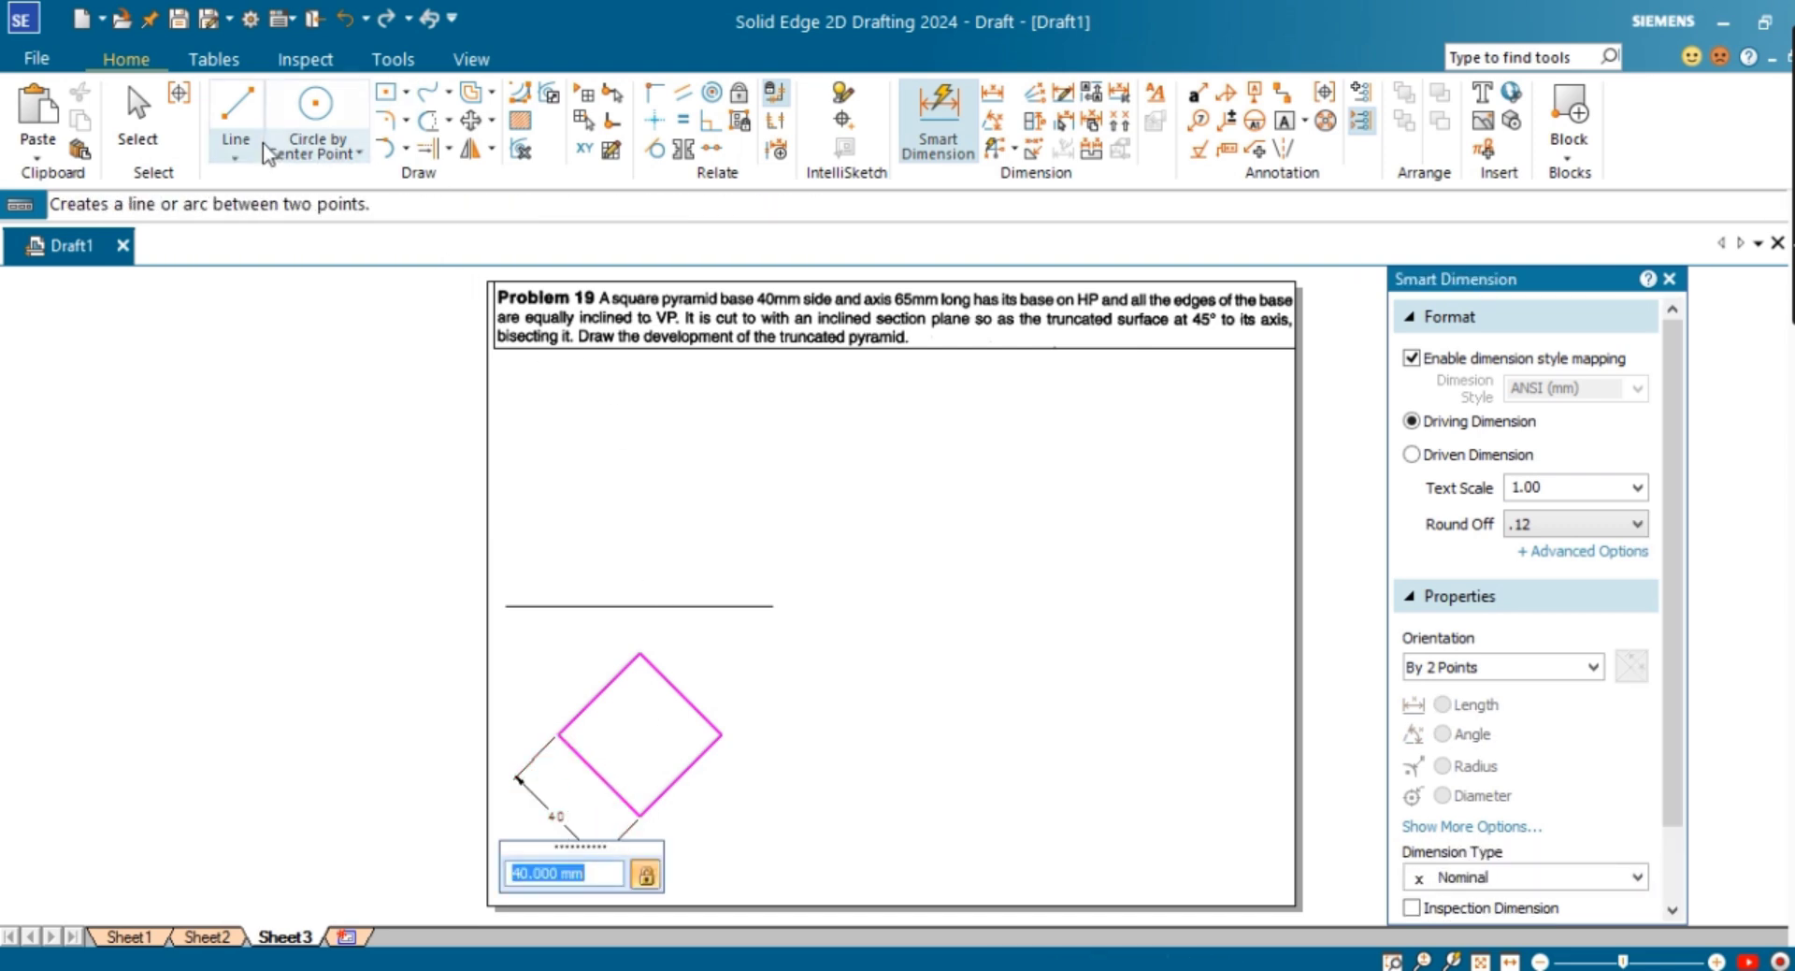
Step: Draw the horizontal and vertical diagonals of the square between its opposite corners in the same magenta line style
{"action": "left_click", "coordinate": [238, 116]}
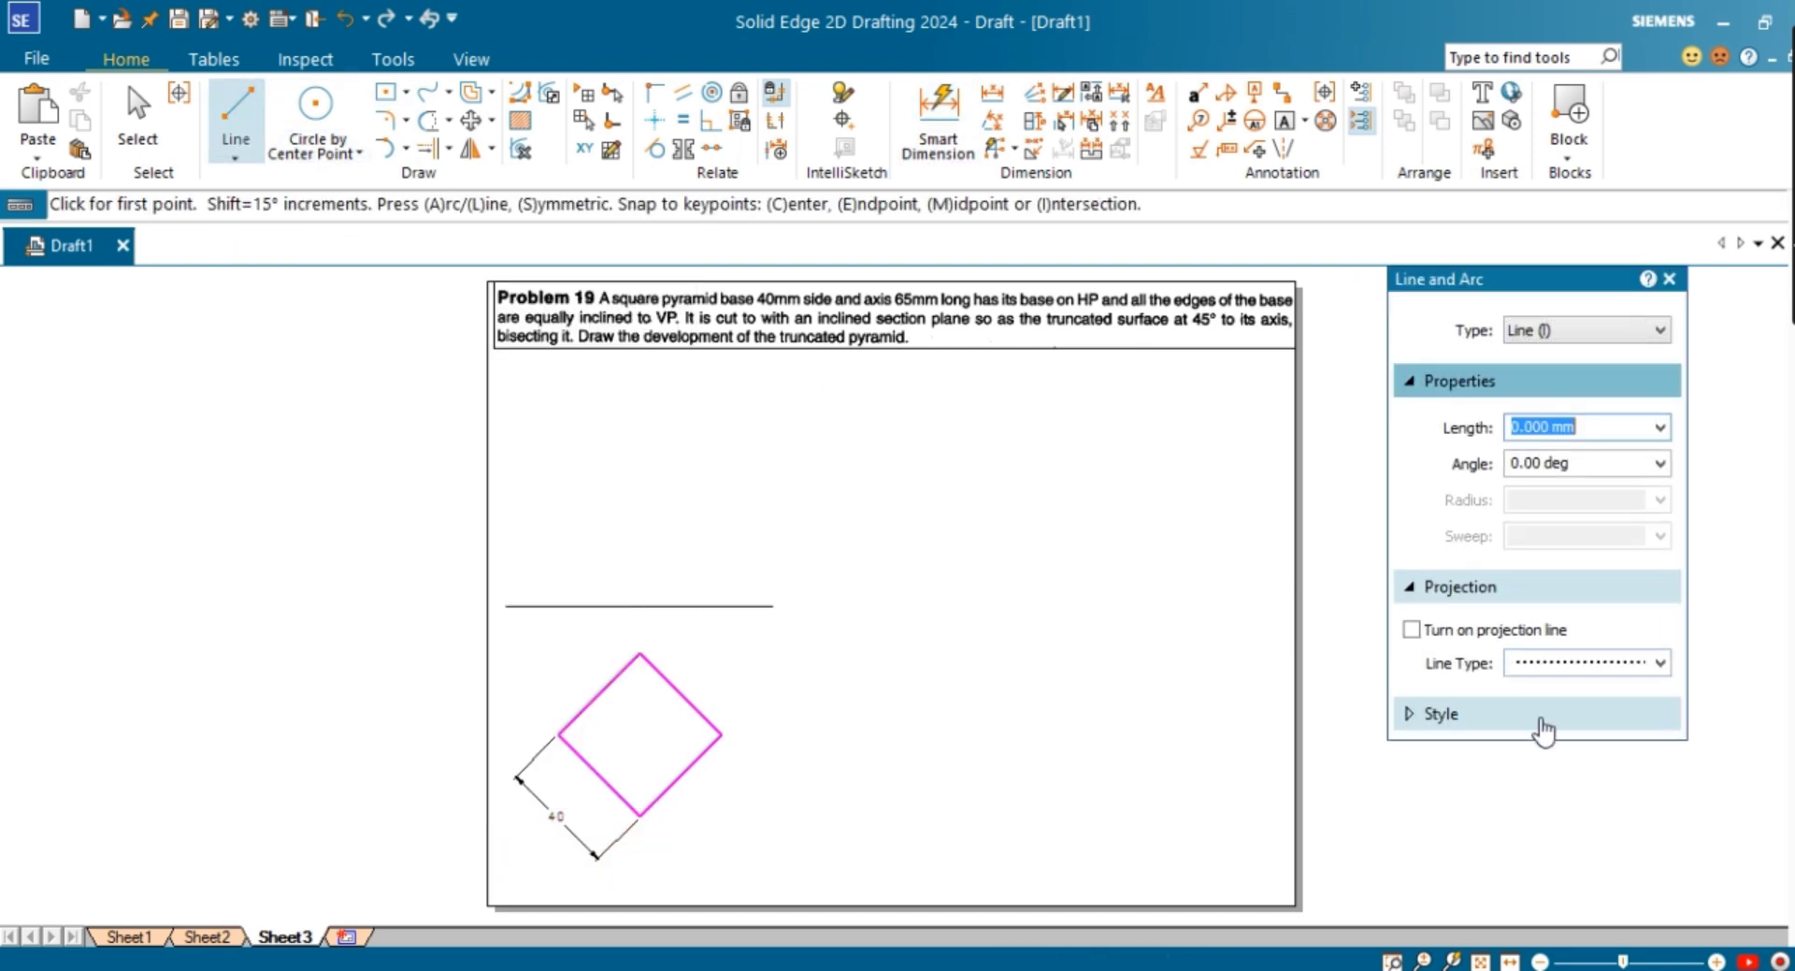
{"action": "left_click", "coordinate": [1543, 720]}
{"action": "left_click", "coordinate": [558, 735]}
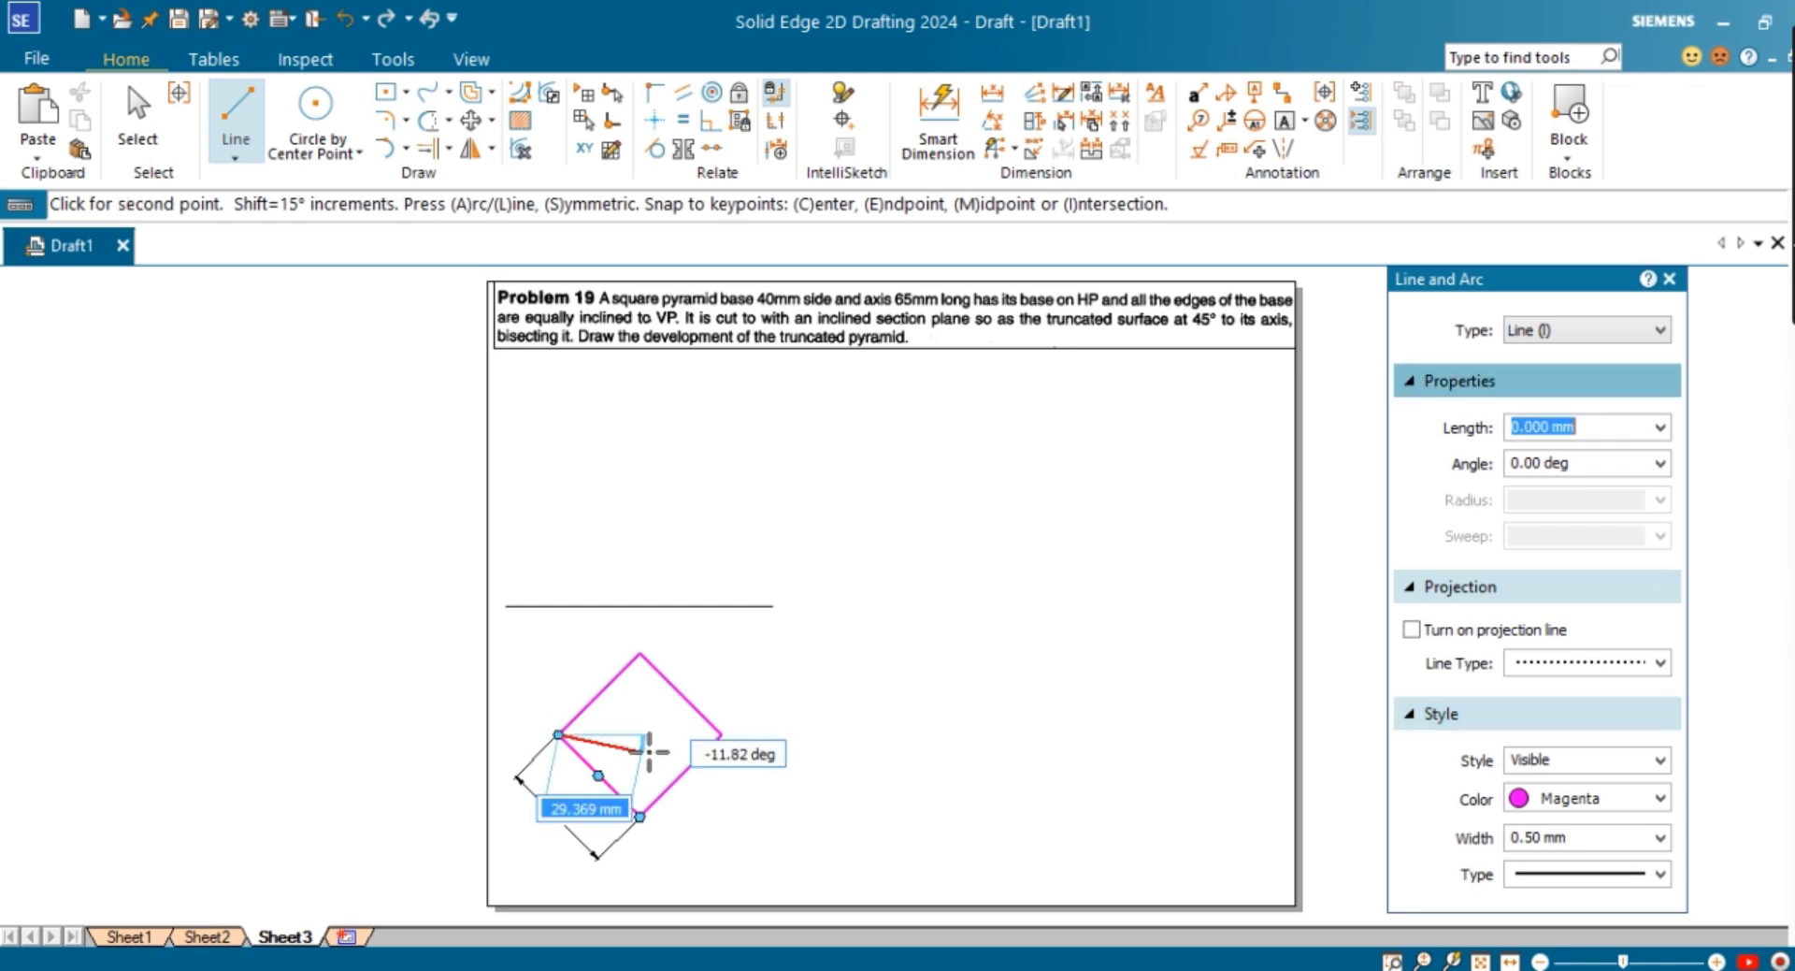
{"action": "left_click", "coordinate": [722, 734]}
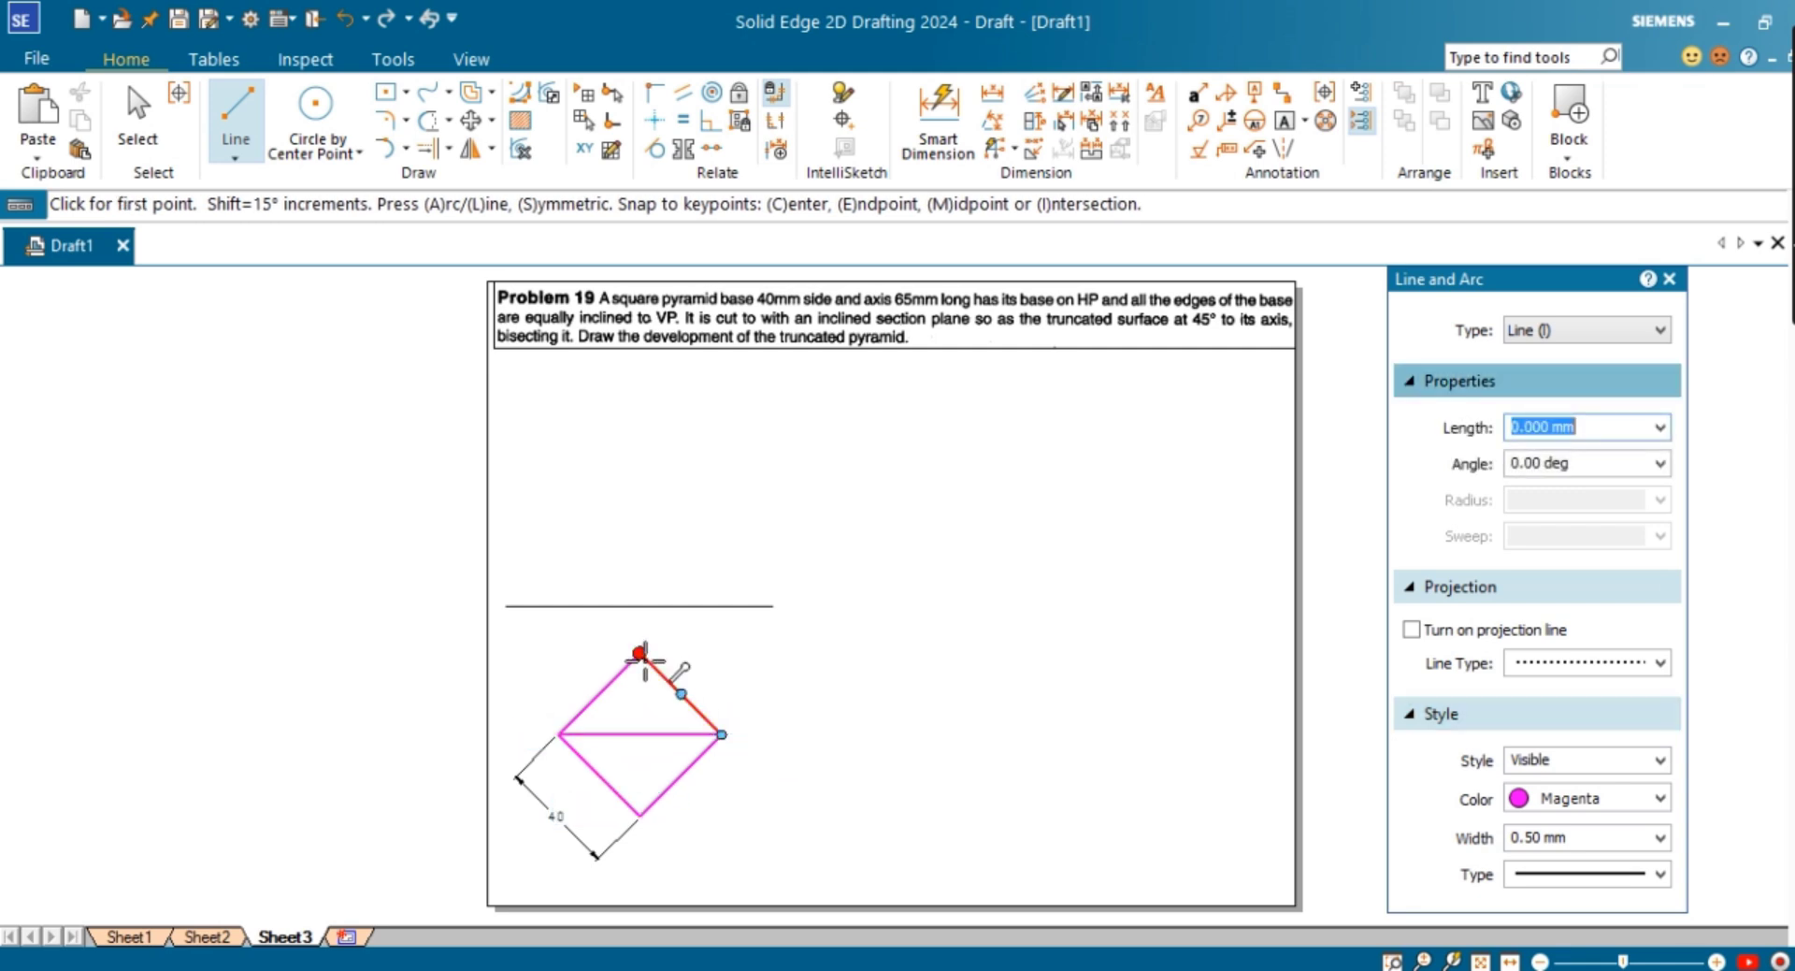
{"action": "left_click", "coordinate": [640, 652]}
{"action": "left_click", "coordinate": [639, 814]}
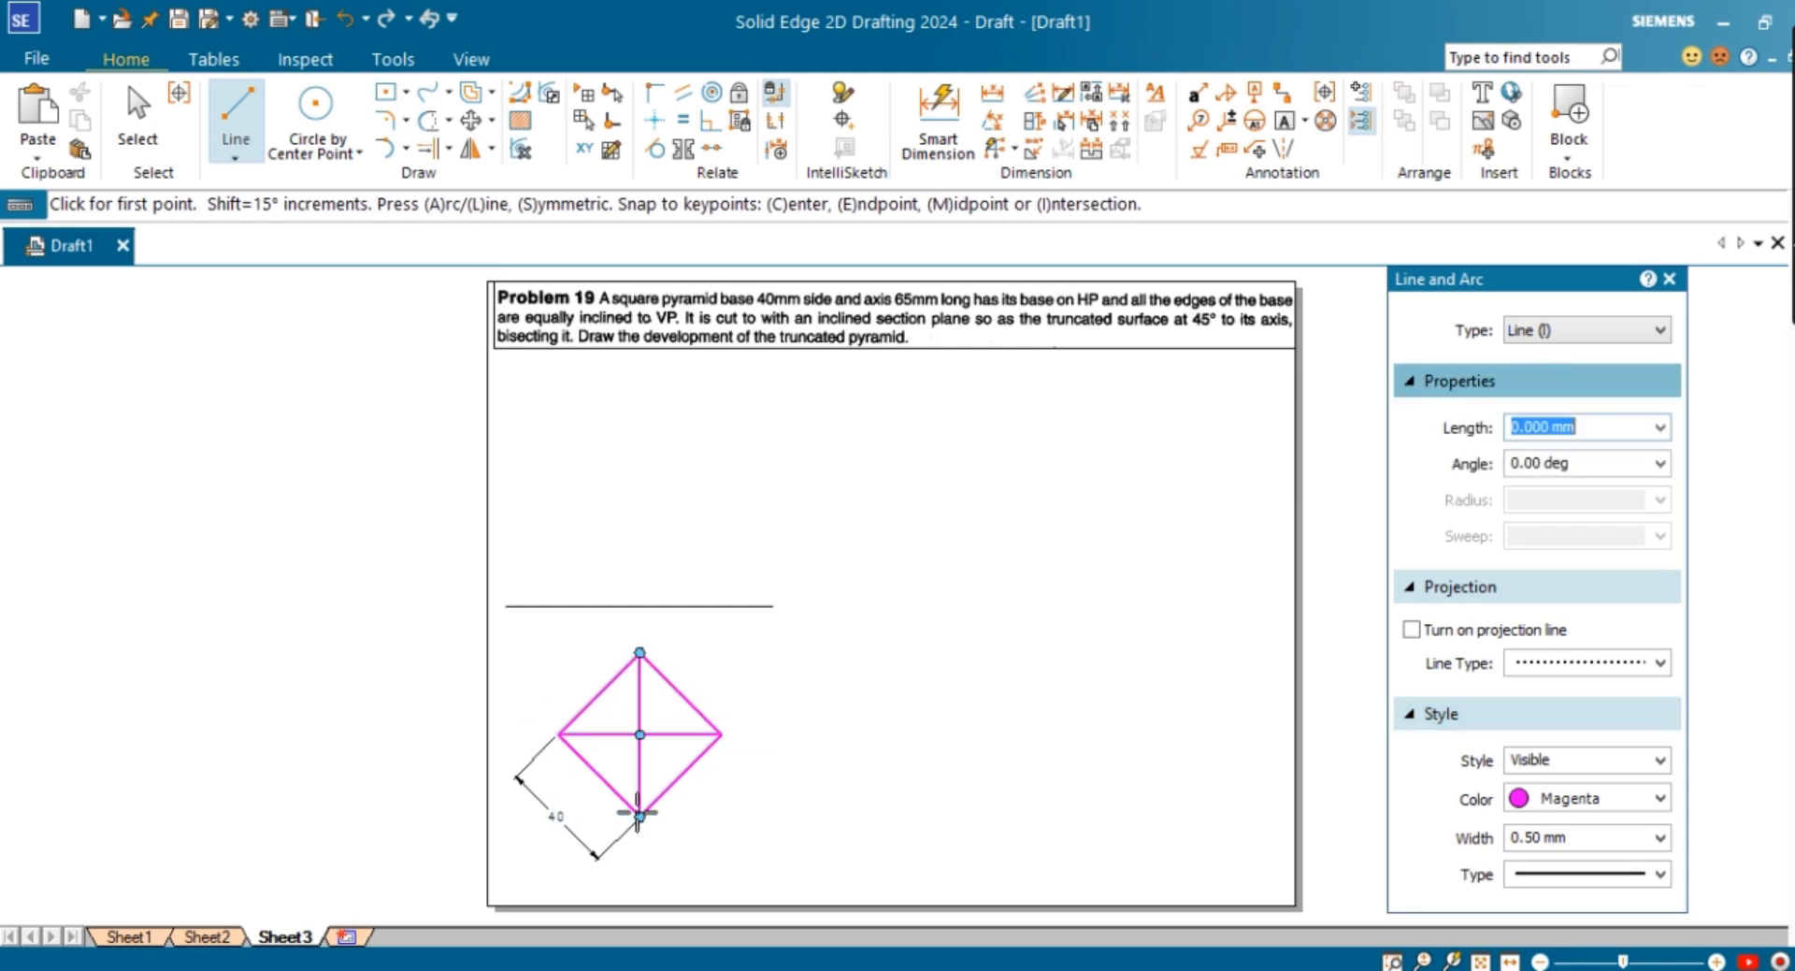
Step: Label the square's corners a, b, c and d counterclockwise from the left corner, and its center o and (o1)
{"action": "left_click", "coordinate": [1285, 119]}
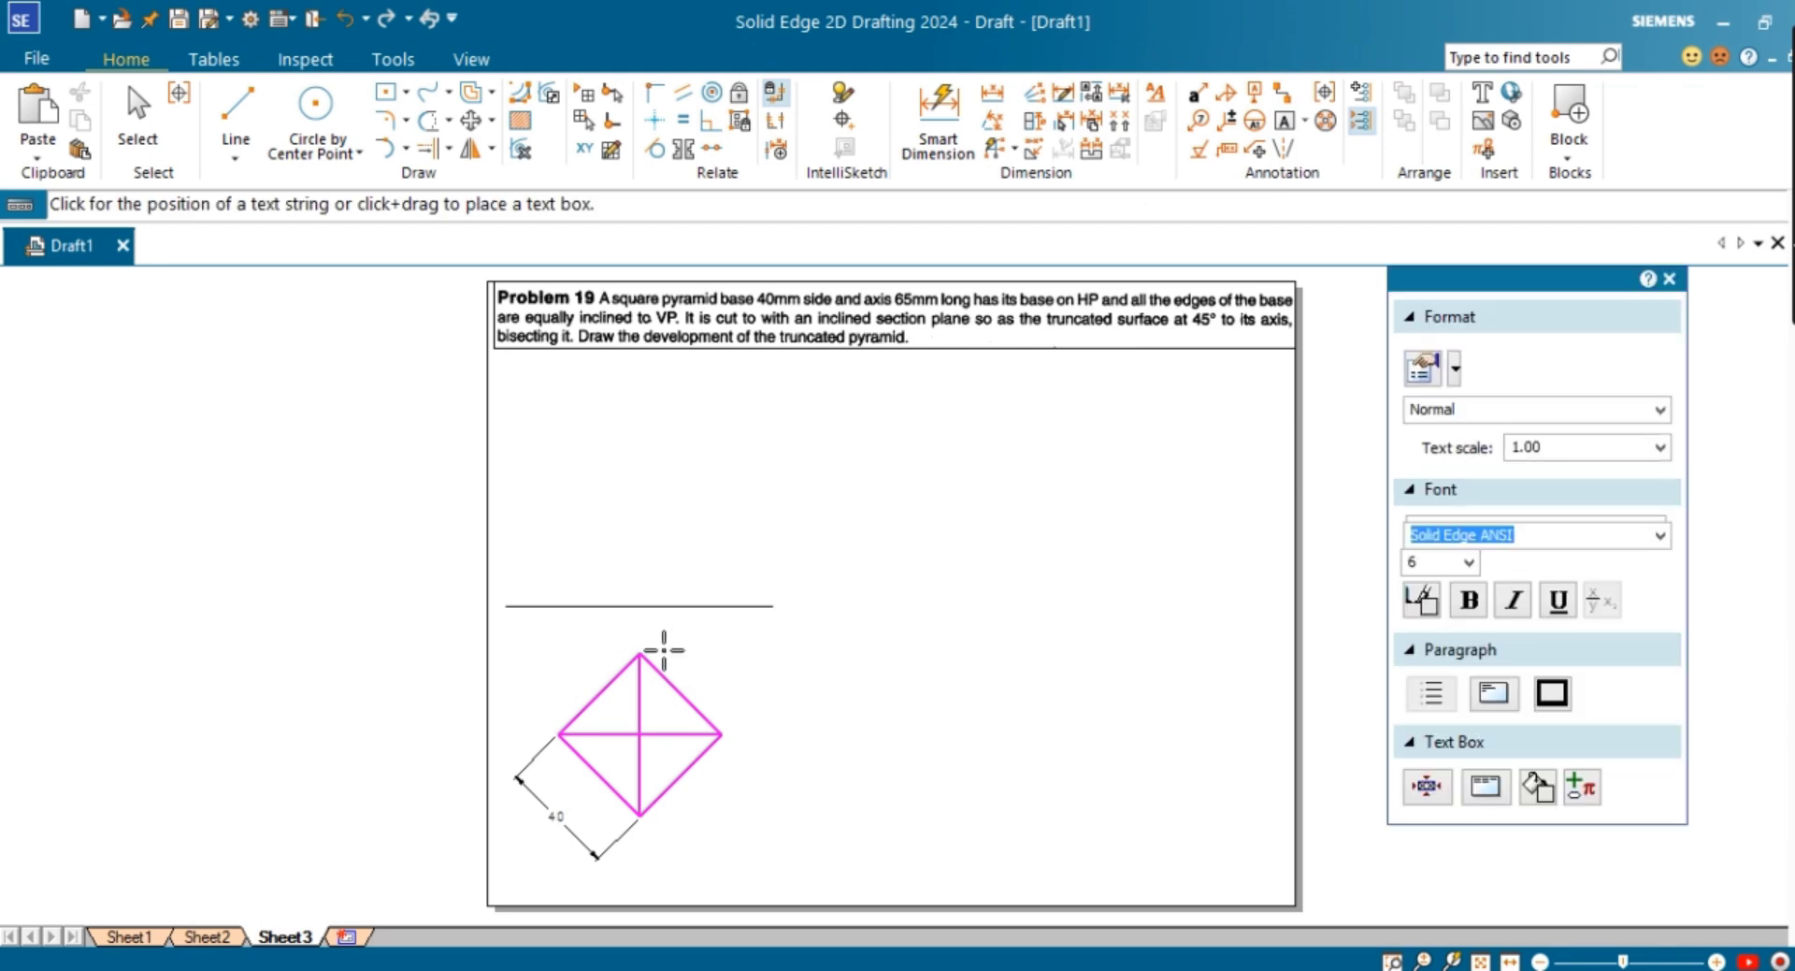
{"action": "left_click", "coordinate": [526, 709]}
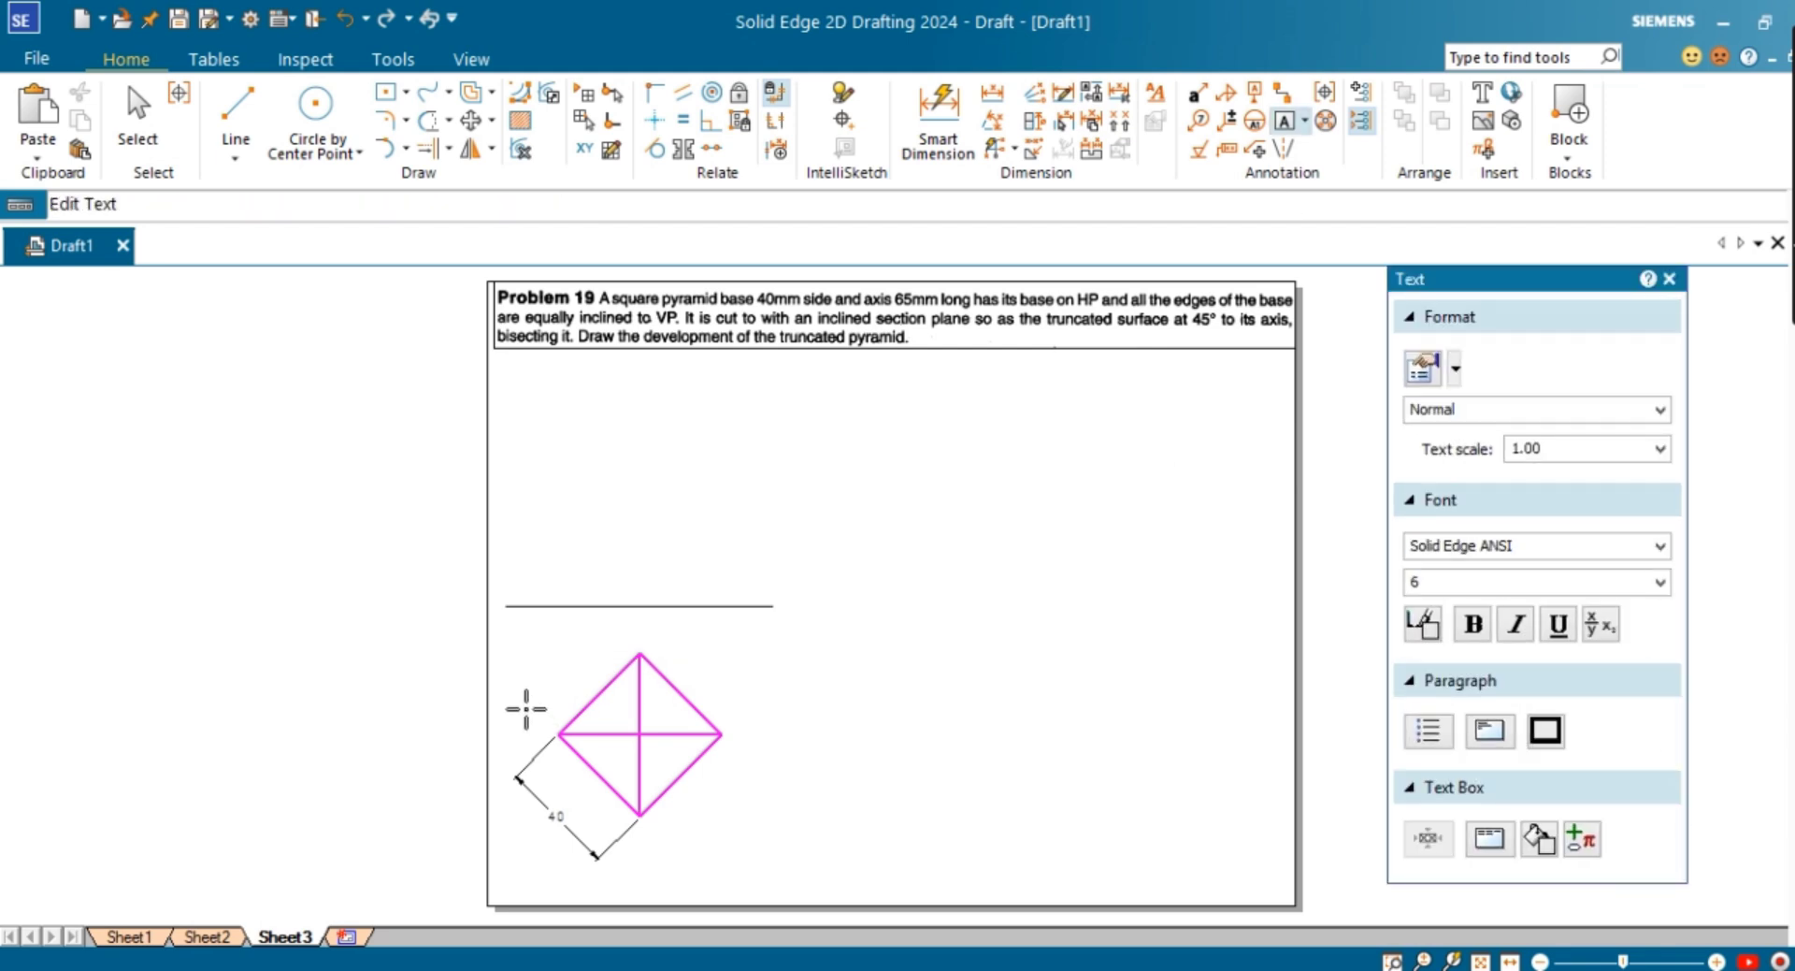
{"action": "left_click", "coordinate": [658, 819]}
{"action": "type", "text": "b"}
{"action": "left_click", "coordinate": [731, 735]}
{"action": "type", "text": "c"}
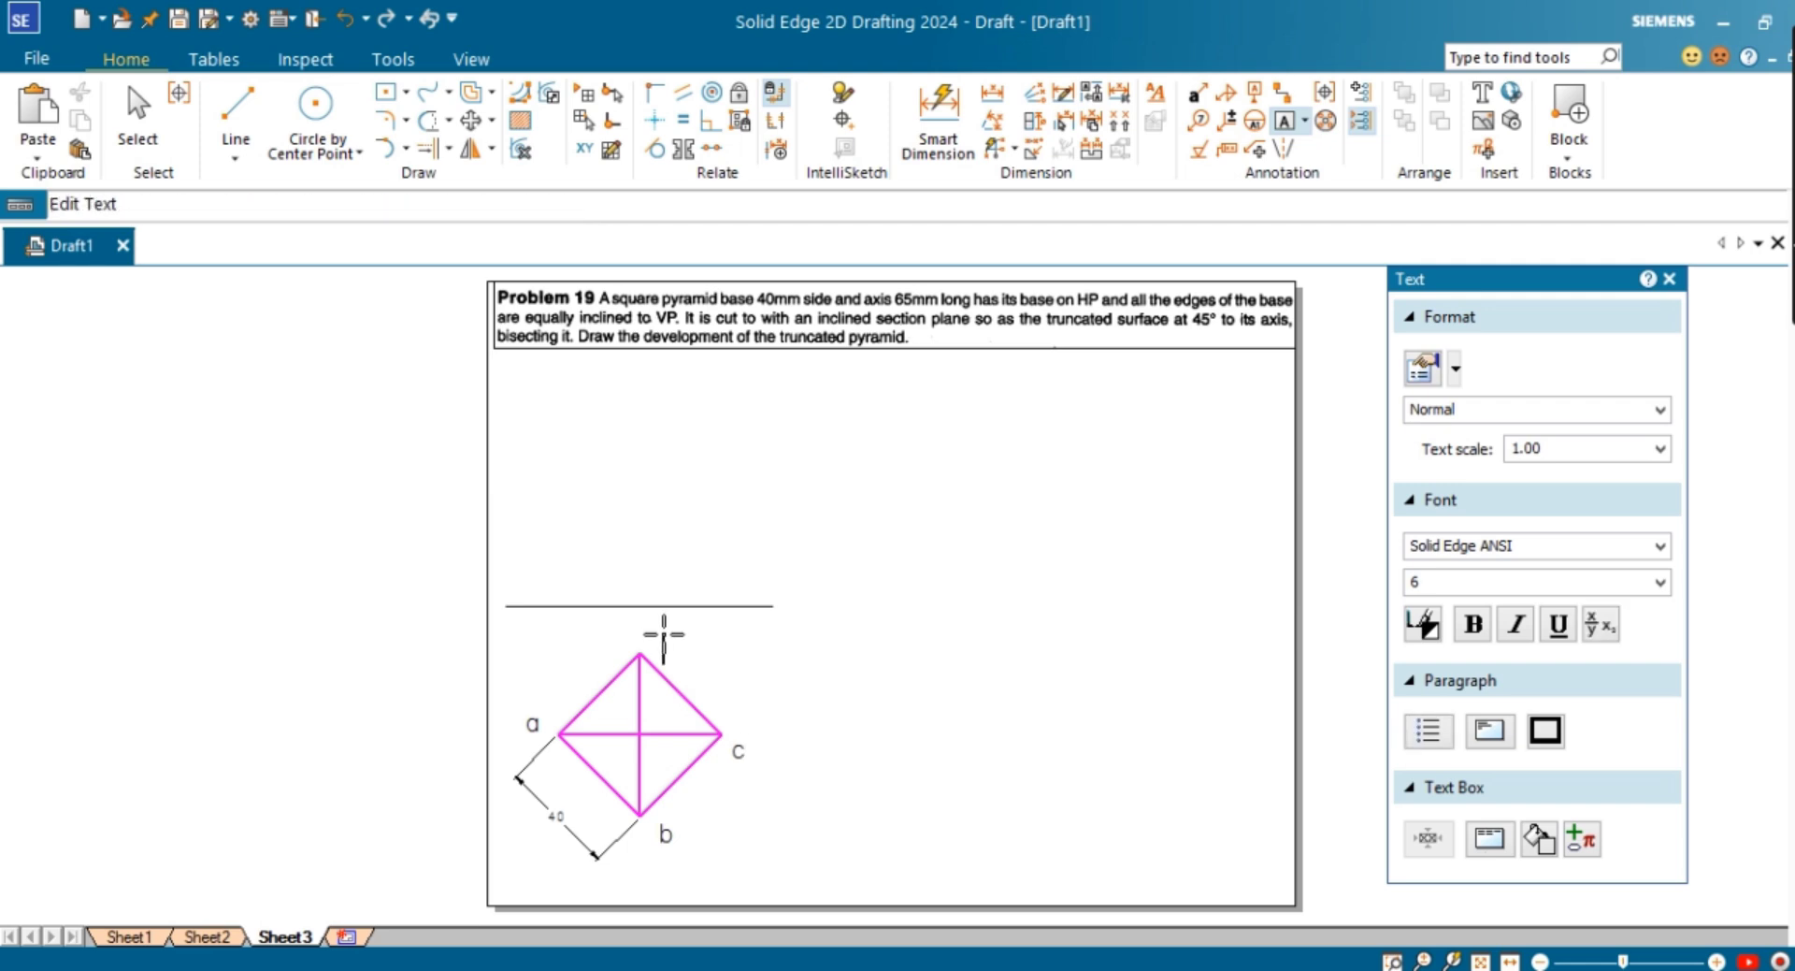
{"action": "left_click", "coordinate": [609, 703]}
{"action": "left_click", "coordinate": [644, 704]}
{"action": "type", "text": "(o1)"}
Step: Draw black 0.13 mm vertical projectors from corners a, c and d of the square up to the reference line
{"action": "left_click", "coordinate": [236, 112]}
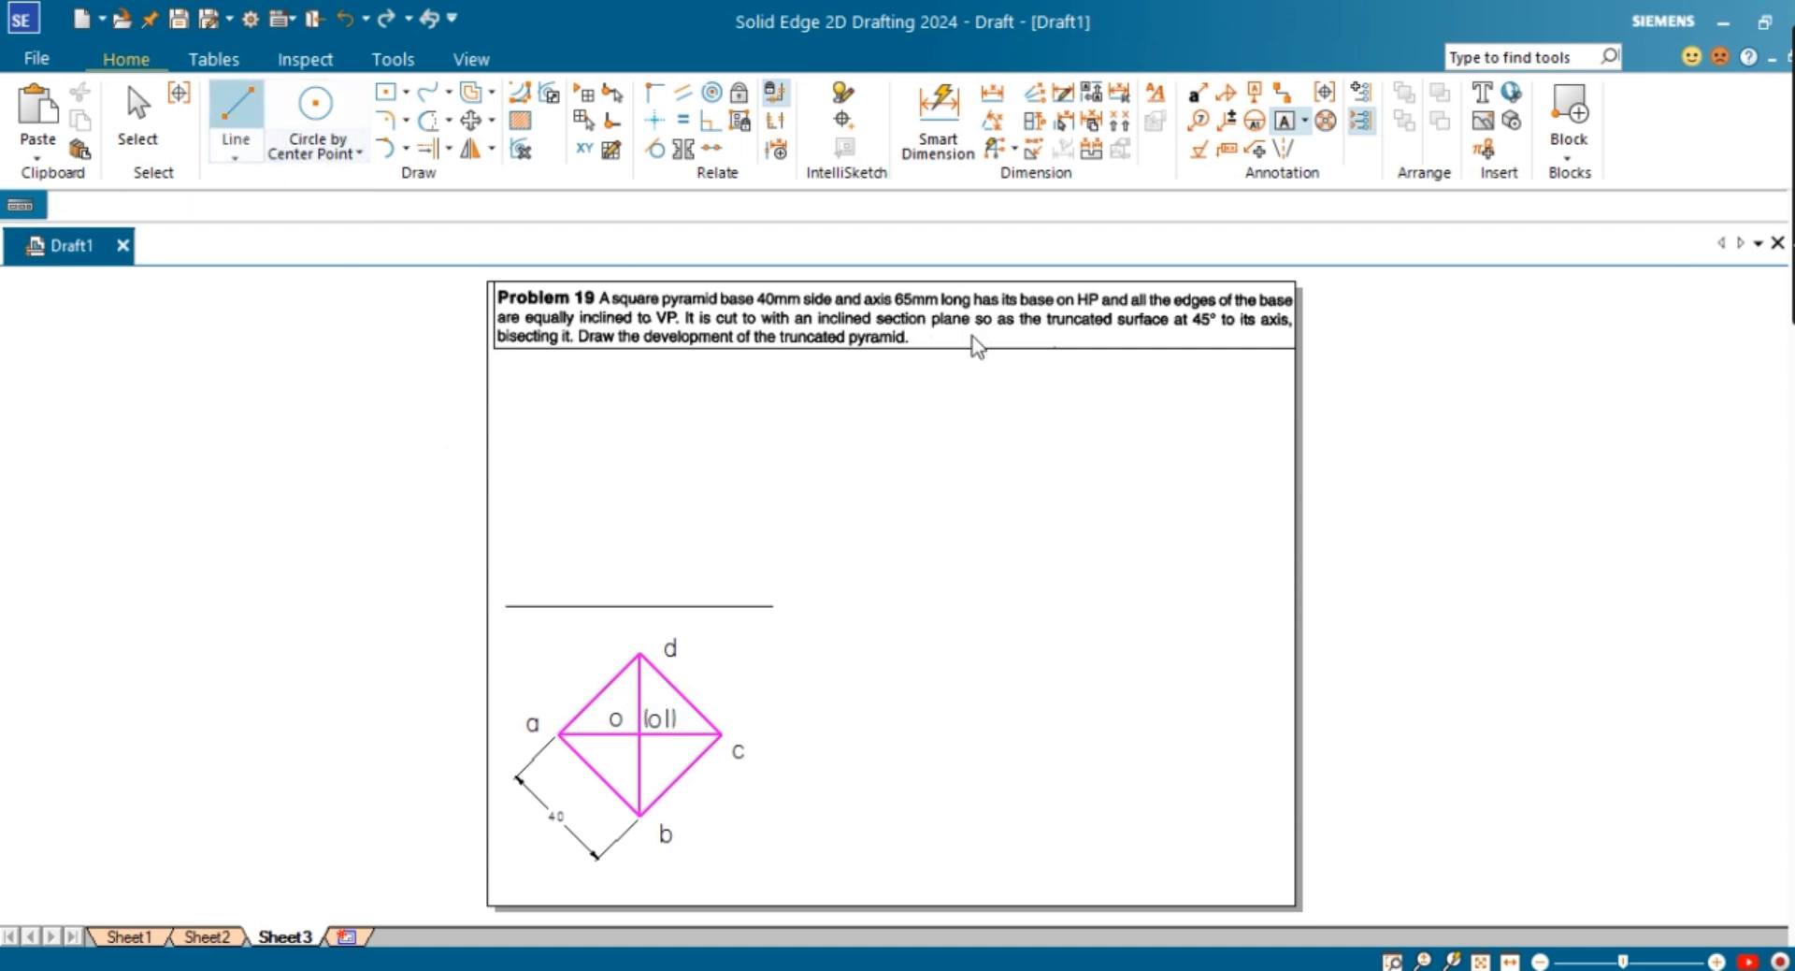
{"action": "left_click", "coordinate": [1513, 734]}
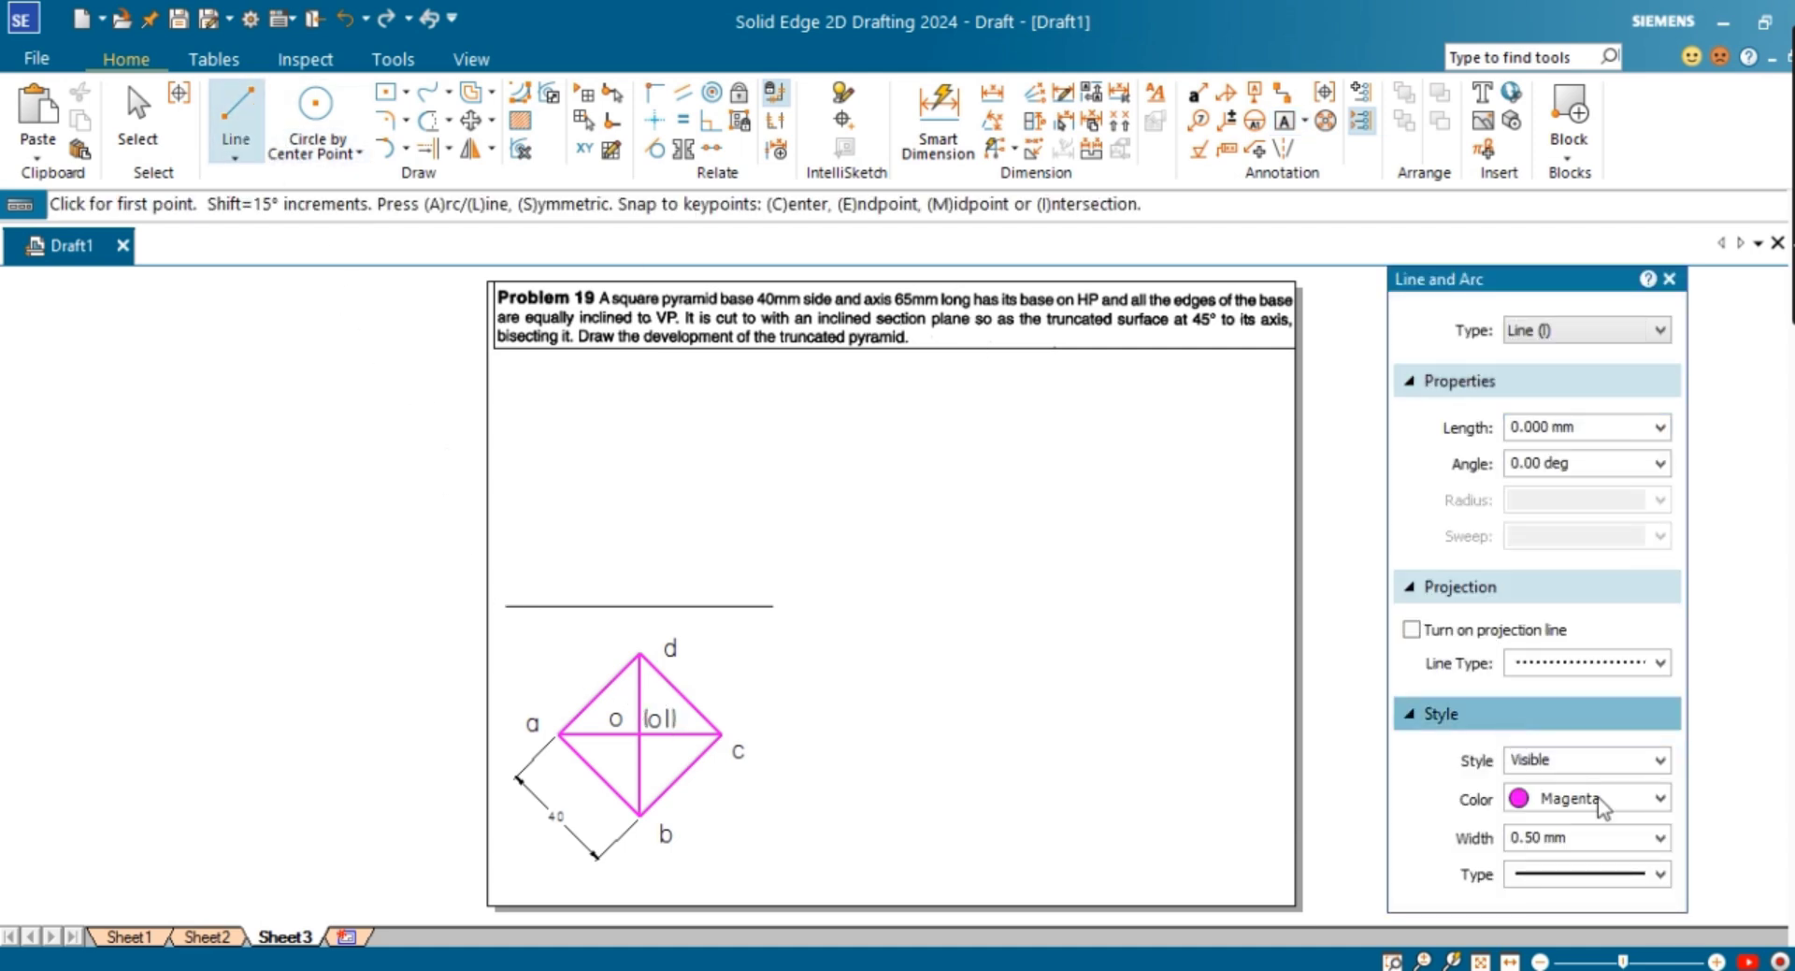
{"action": "left_click", "coordinate": [1661, 798]}
{"action": "left_click", "coordinate": [1587, 300]}
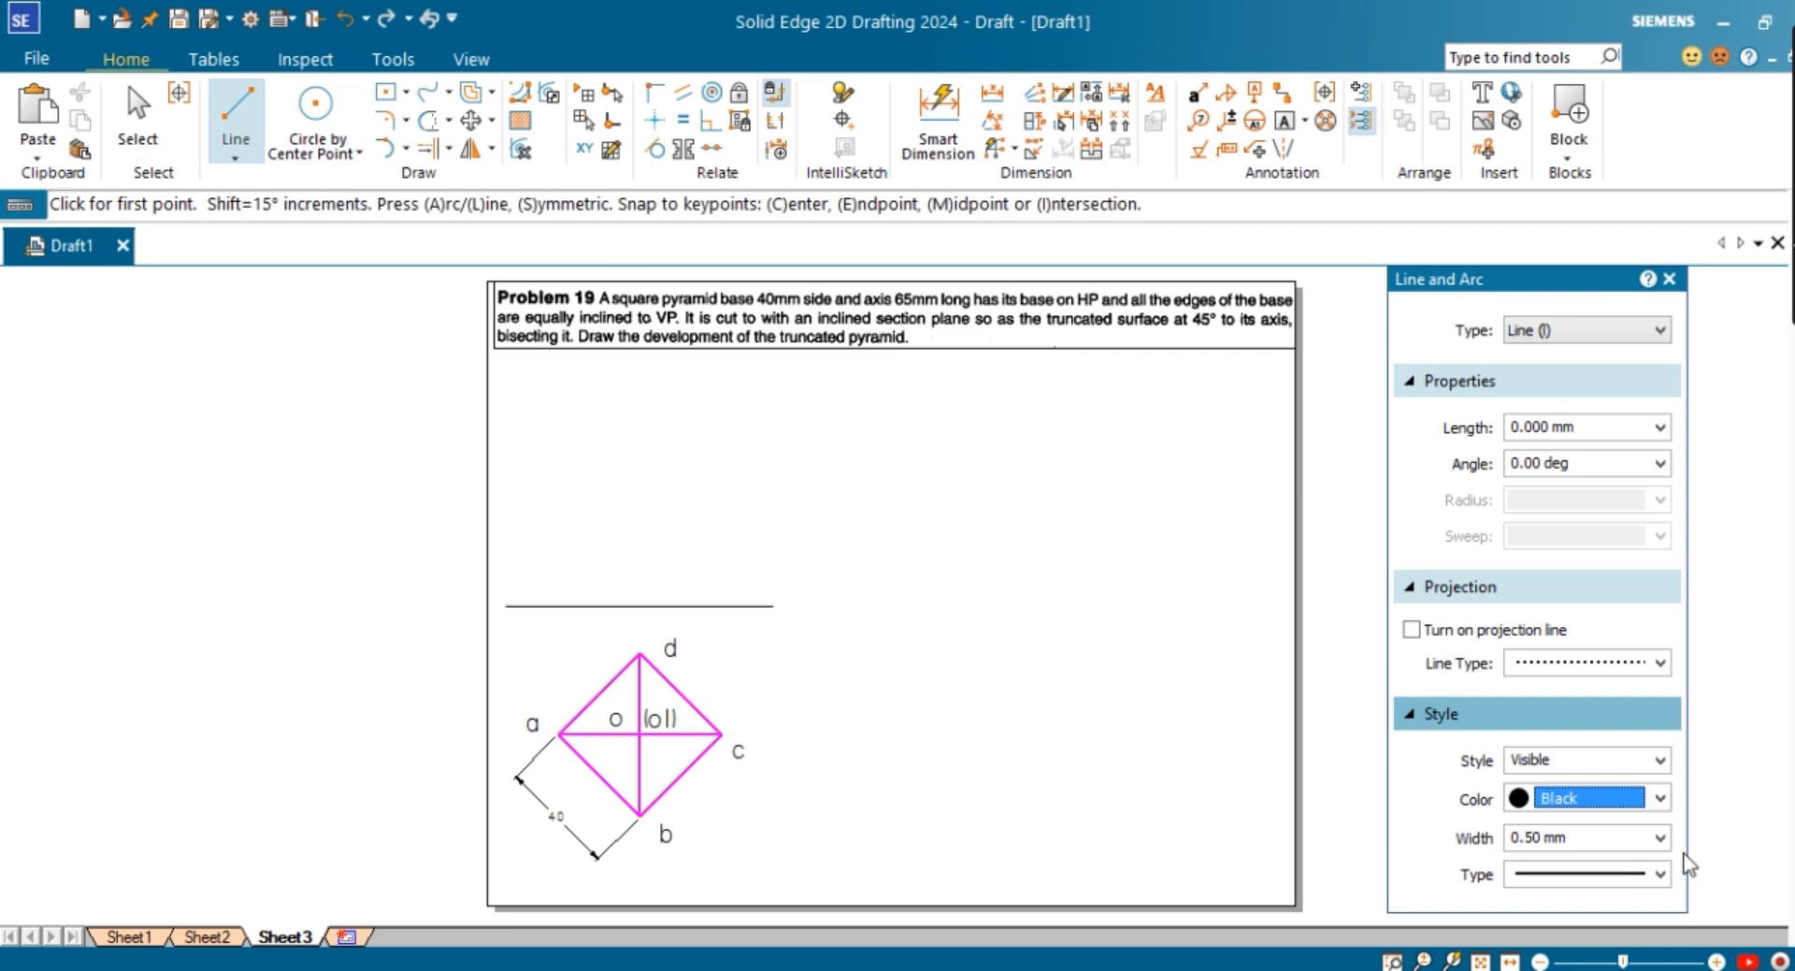
{"action": "left_click", "coordinate": [1661, 837]}
{"action": "scroll", "coordinate": [1617, 879], "scroll_direction": "up", "scroll_amount": 2}
{"action": "left_click", "coordinate": [1590, 857]}
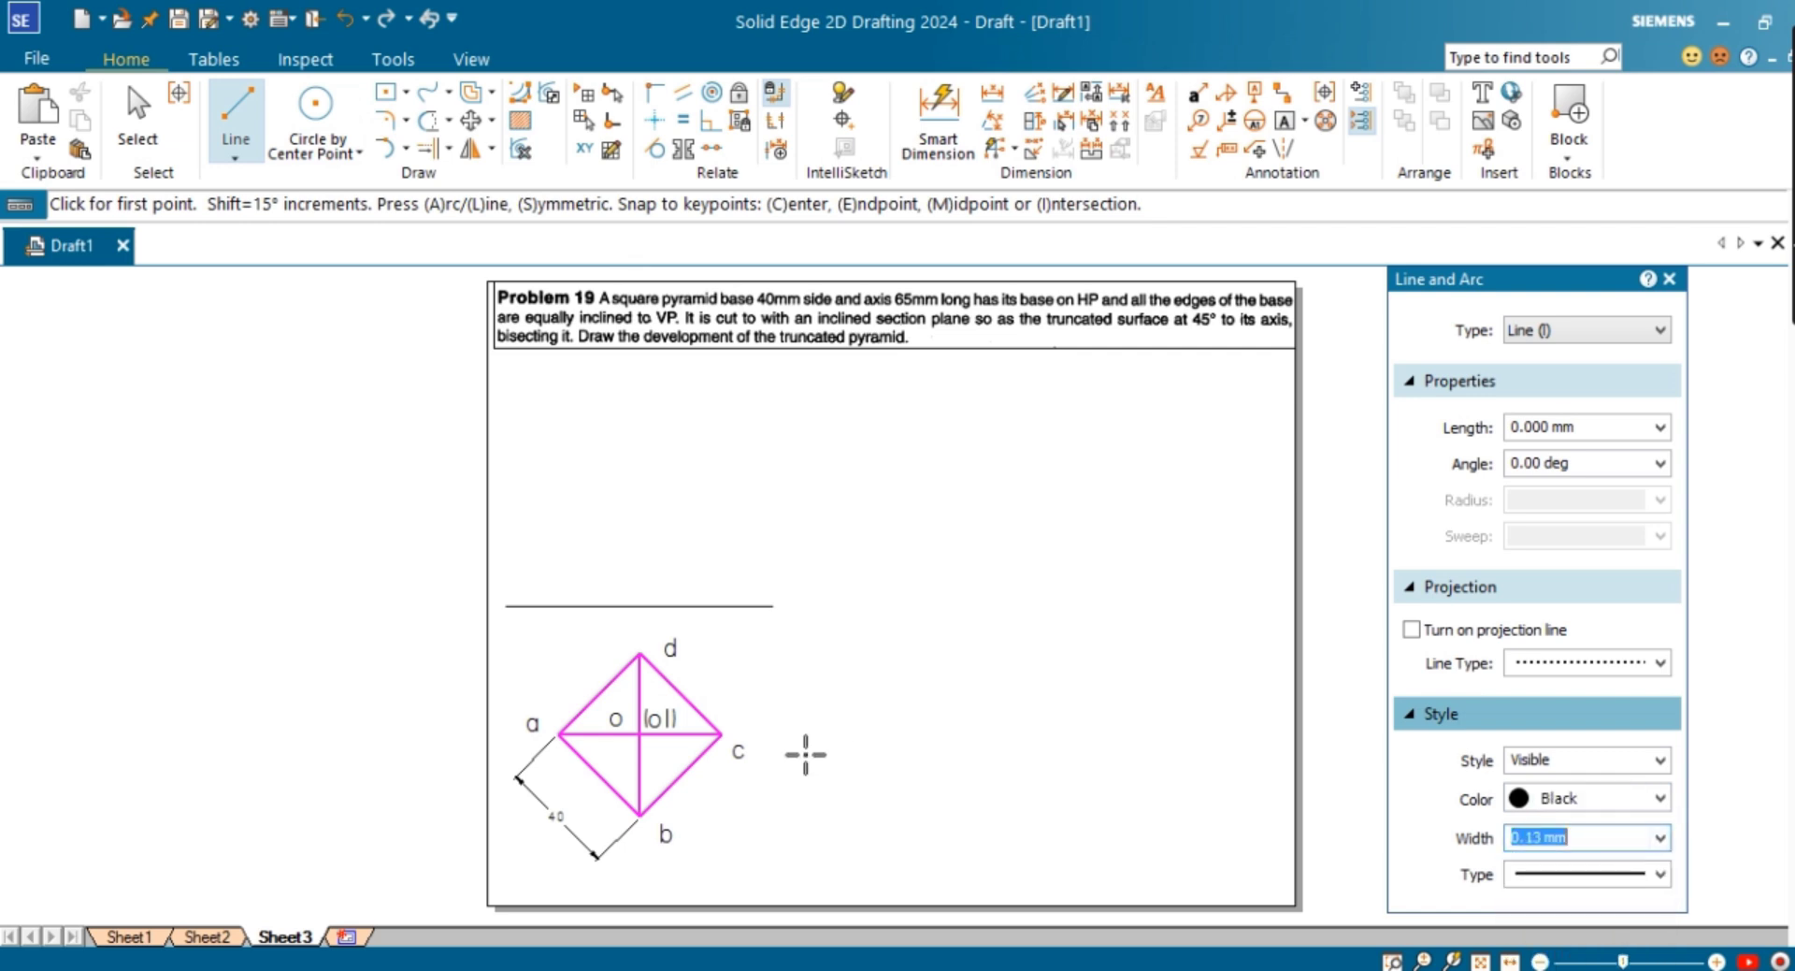
{"action": "left_click", "coordinate": [558, 735]}
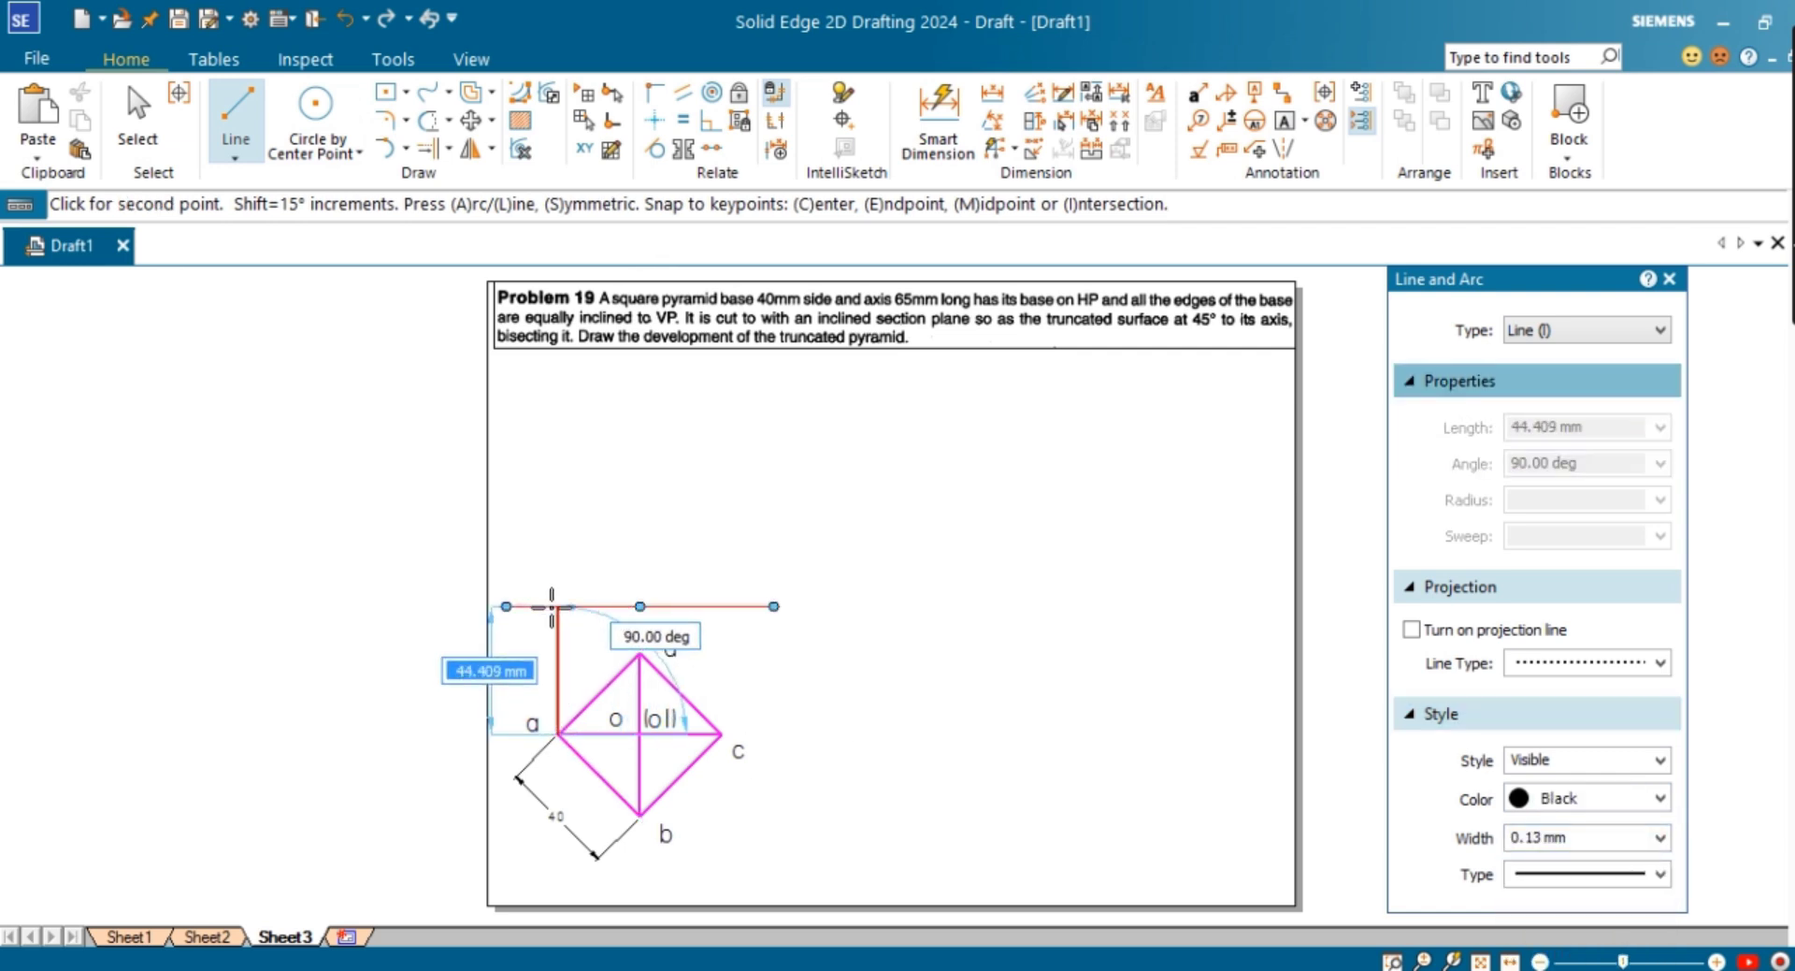
{"action": "double_click", "coordinate": [558, 606]}
{"action": "left_click", "coordinate": [720, 735]}
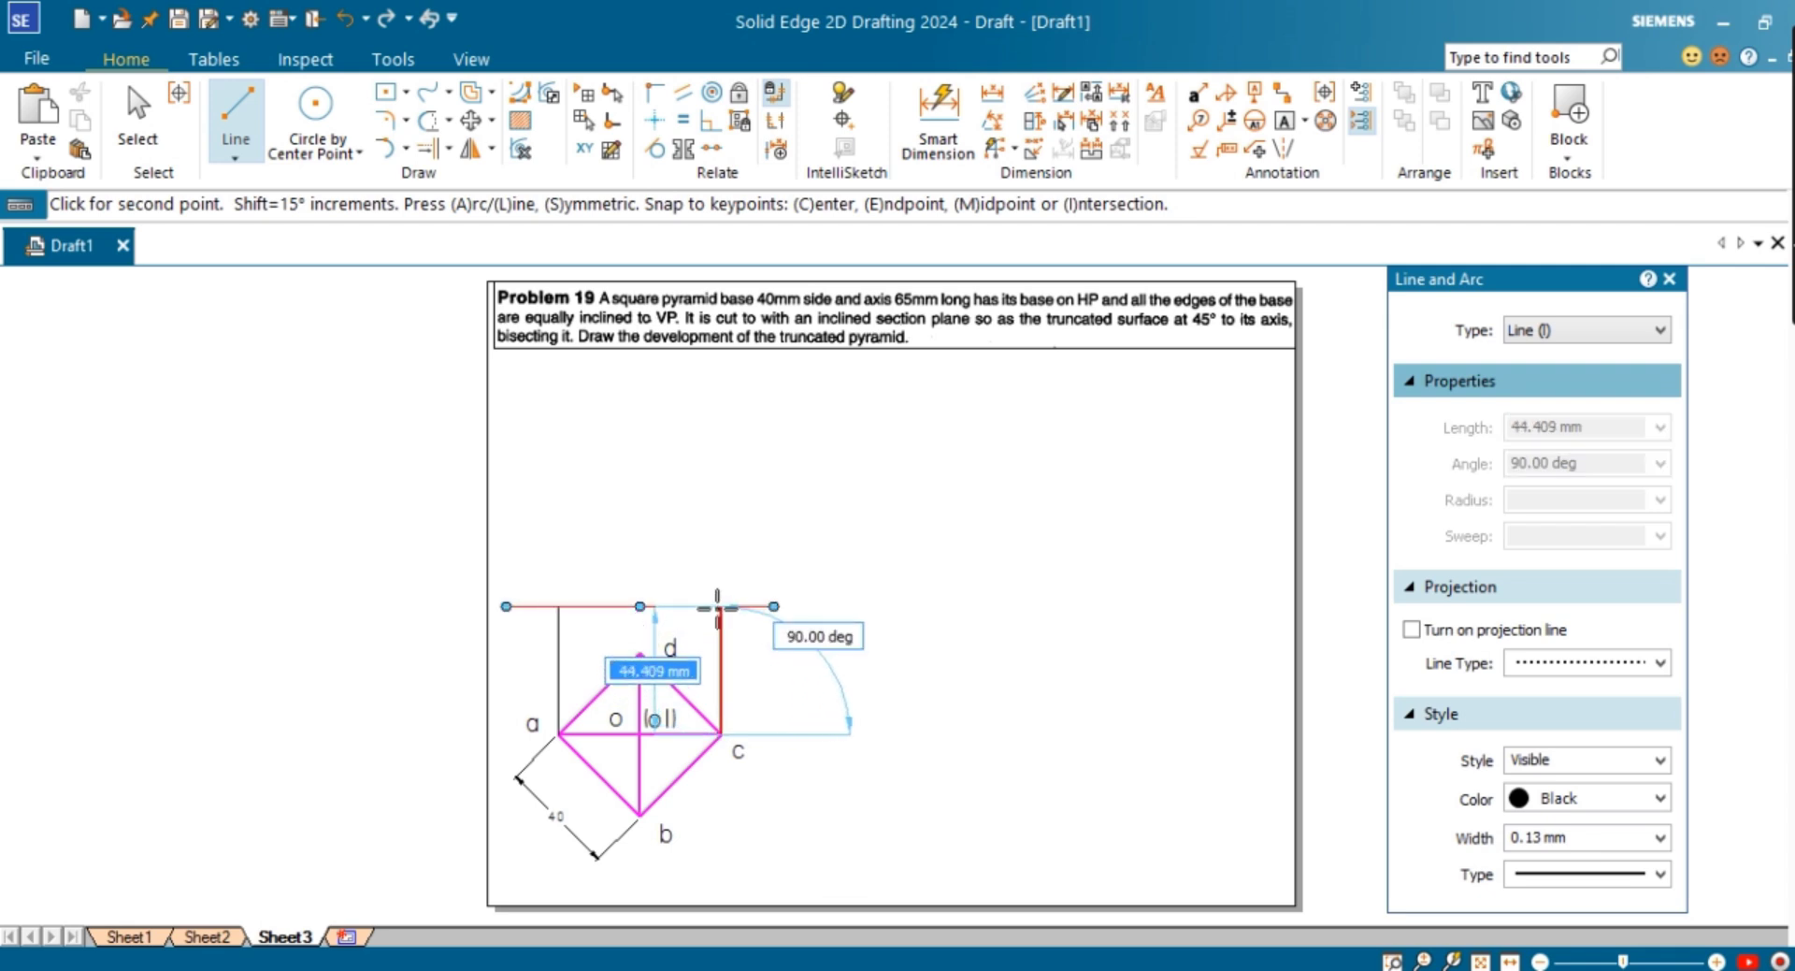
{"action": "double_click", "coordinate": [717, 606]}
{"action": "left_click", "coordinate": [640, 652]}
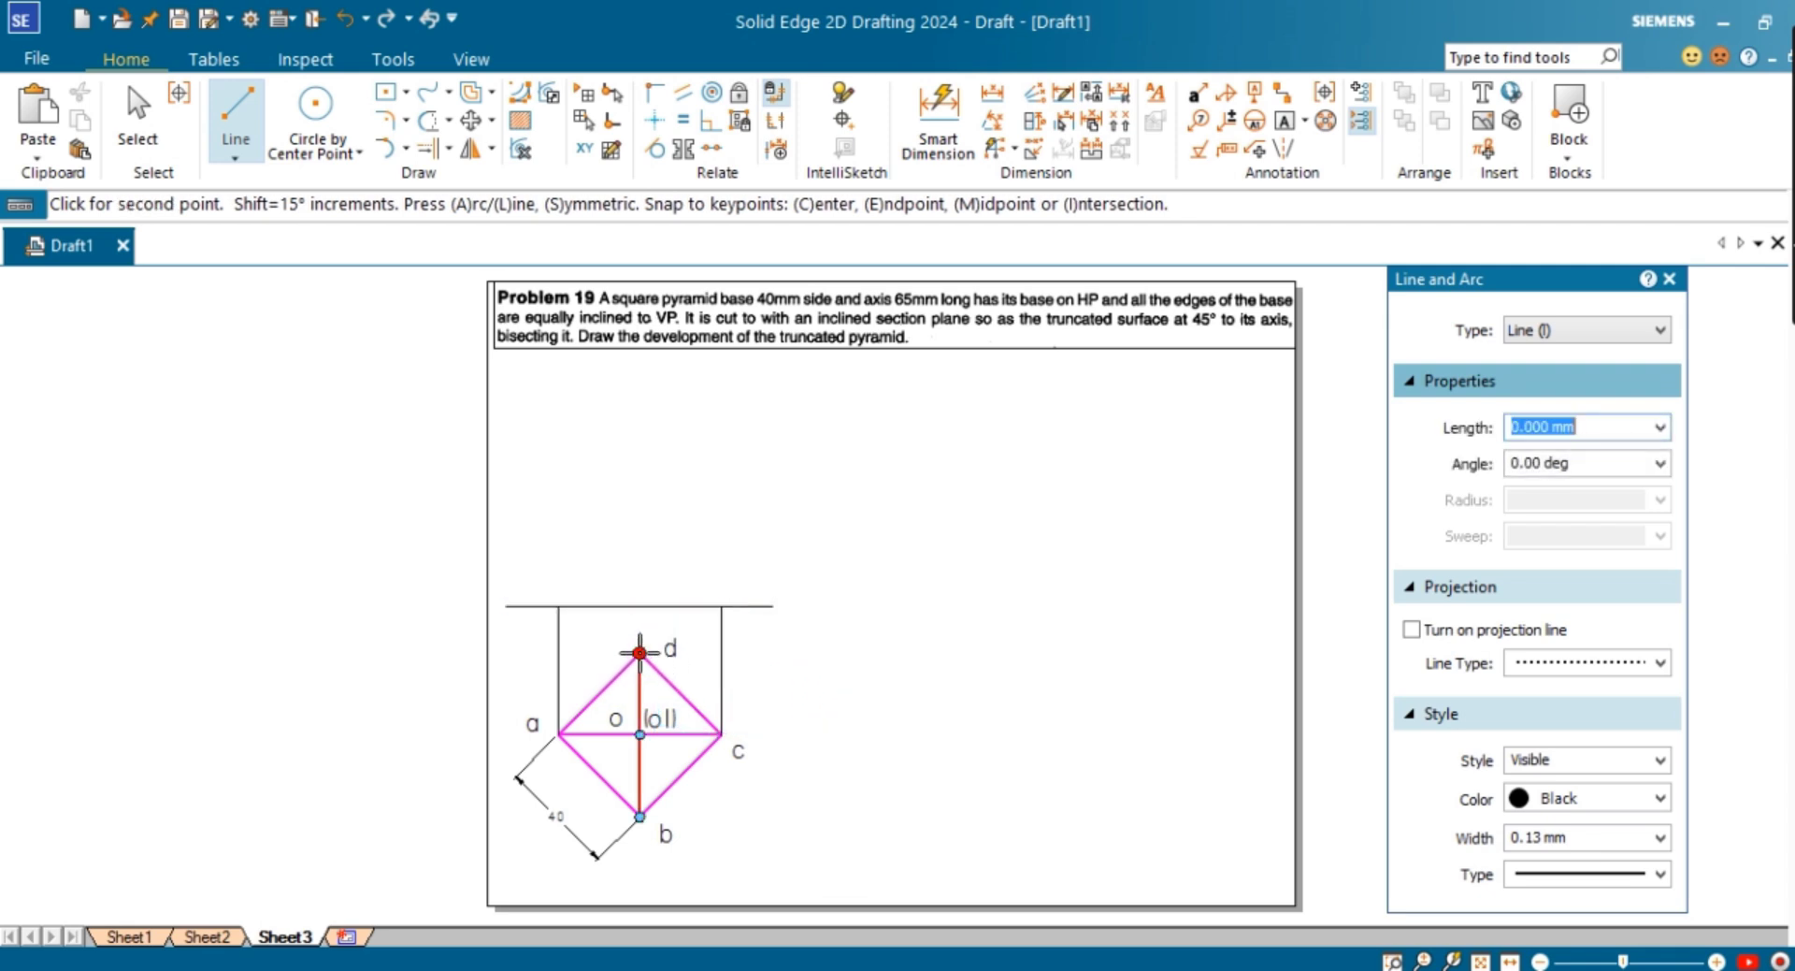
{"action": "double_click", "coordinate": [640, 606]}
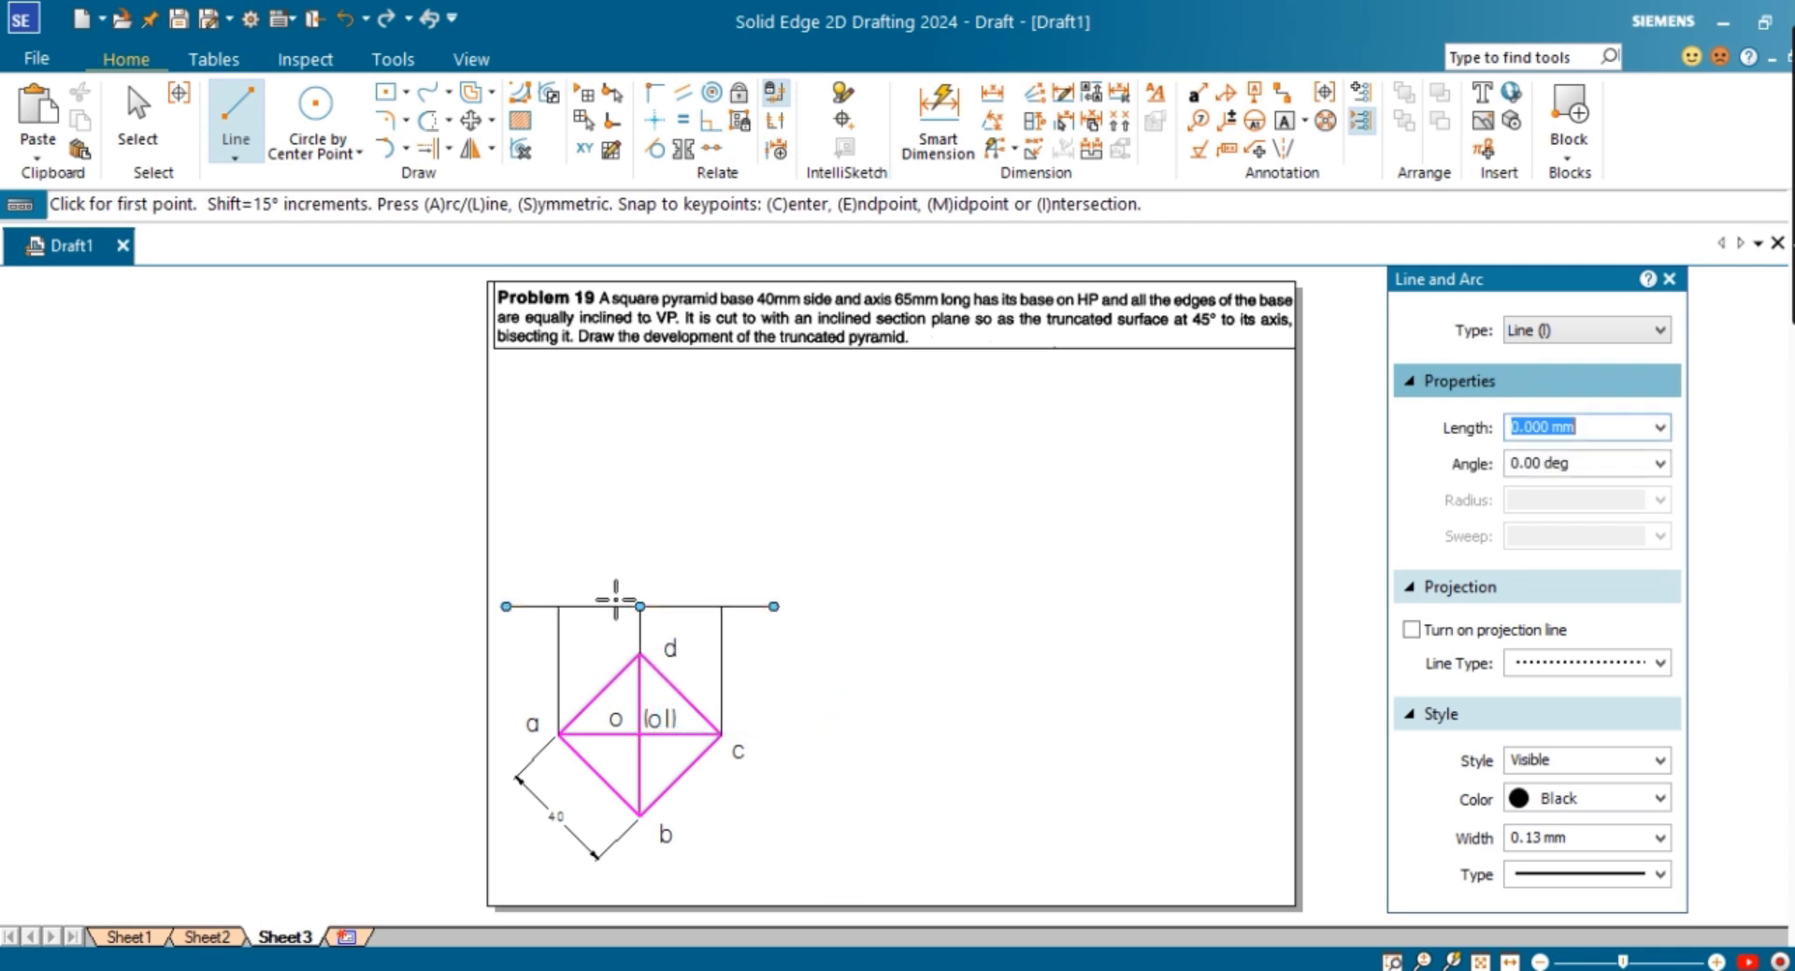
Step: Draw the pyramid's axis as a red 0.50 mm dash-dot line, 65 mm vertically upward from the reference line above corner d
{"action": "left_click", "coordinate": [1638, 876]}
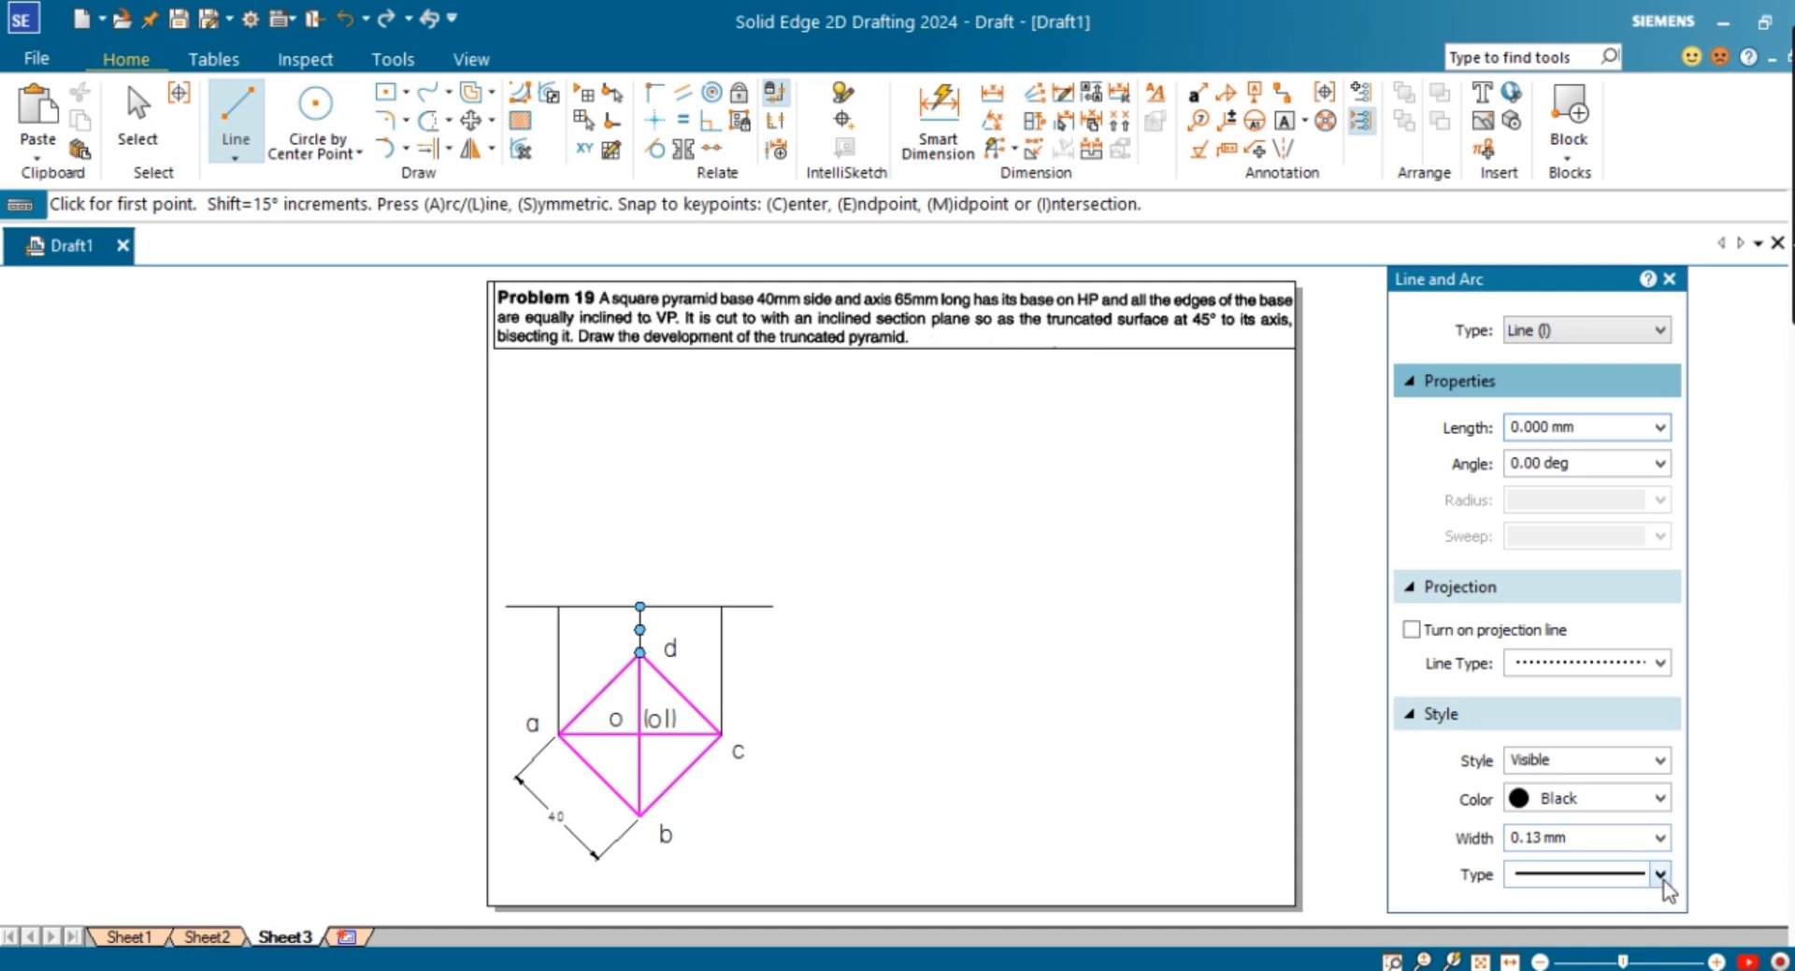
{"action": "left_click", "coordinate": [1637, 668]}
{"action": "left_click", "coordinate": [1661, 837]}
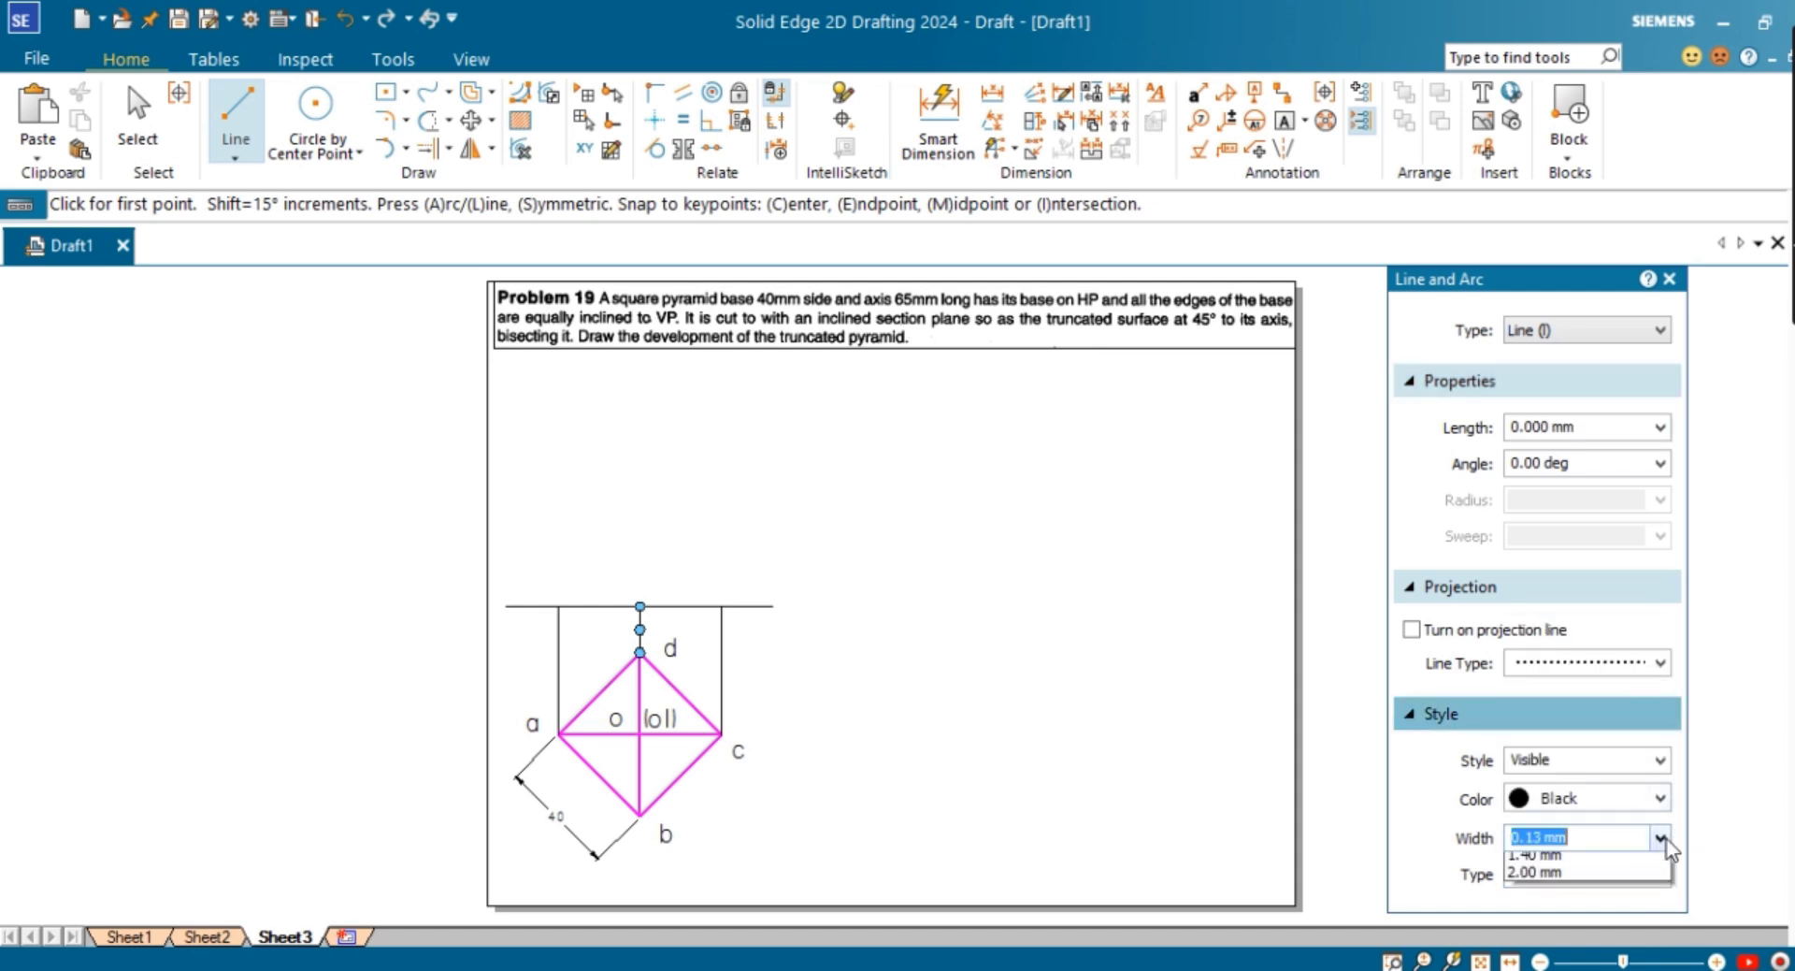
{"action": "left_click", "coordinate": [1616, 935]}
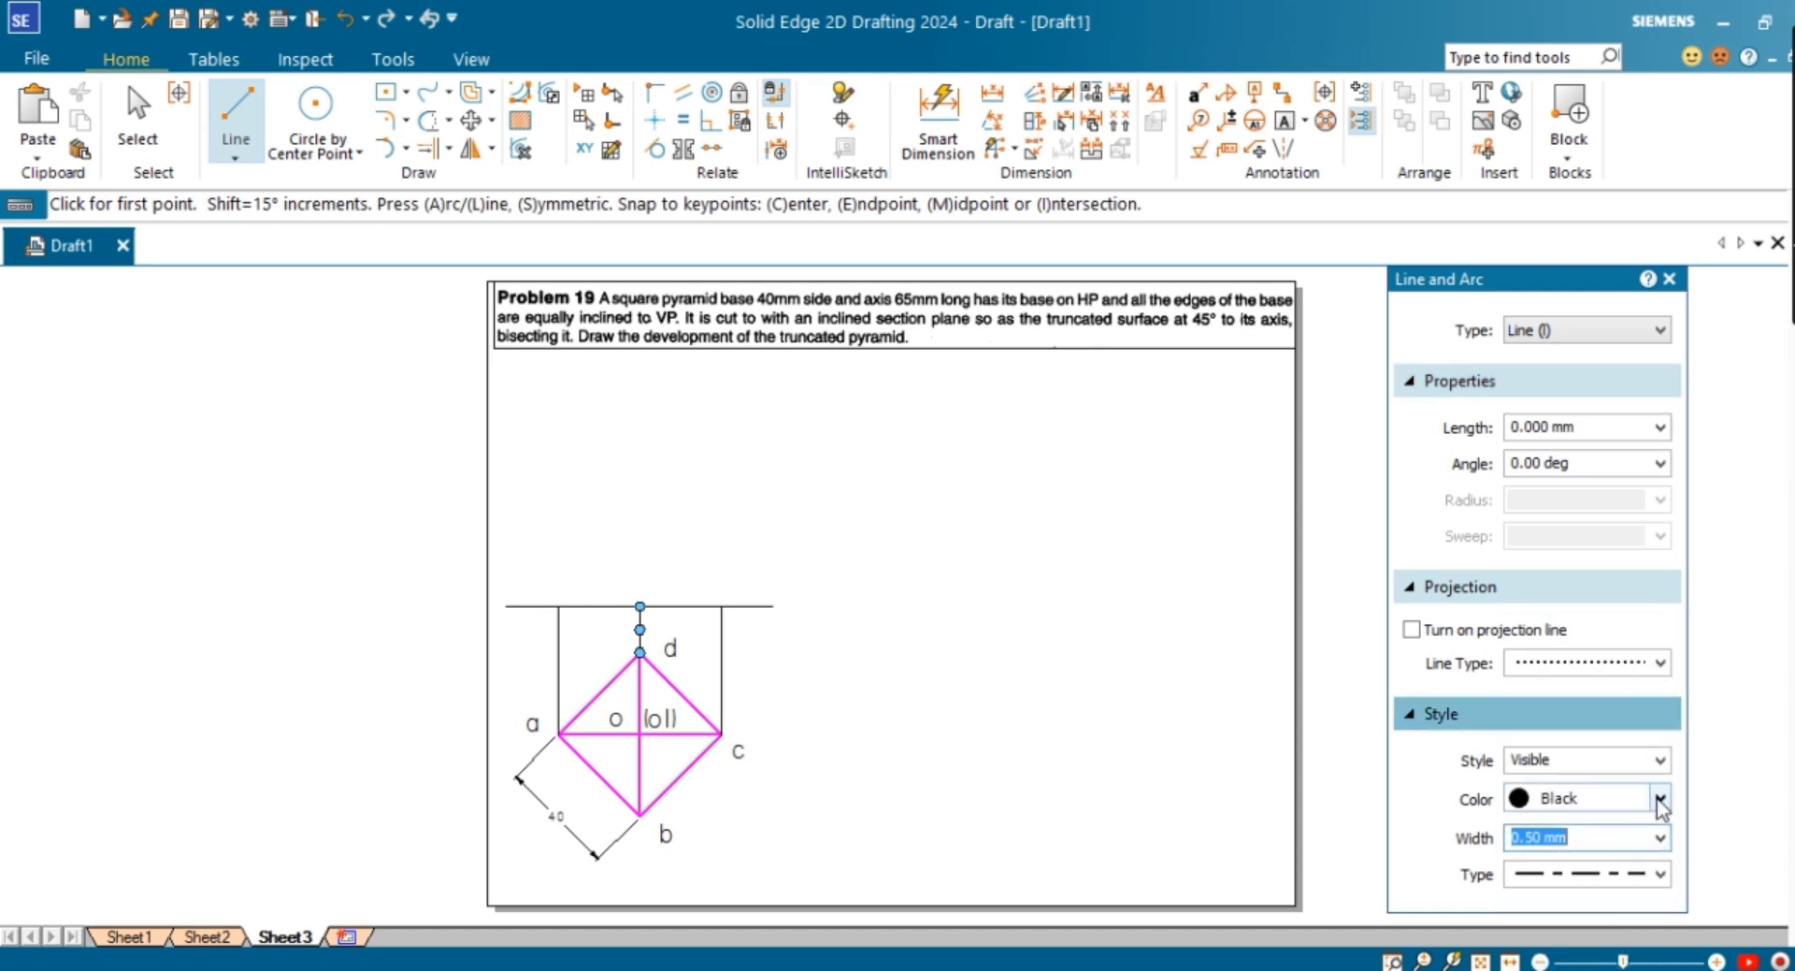
{"action": "left_click", "coordinate": [1661, 798]}
{"action": "left_click", "coordinate": [1543, 437]}
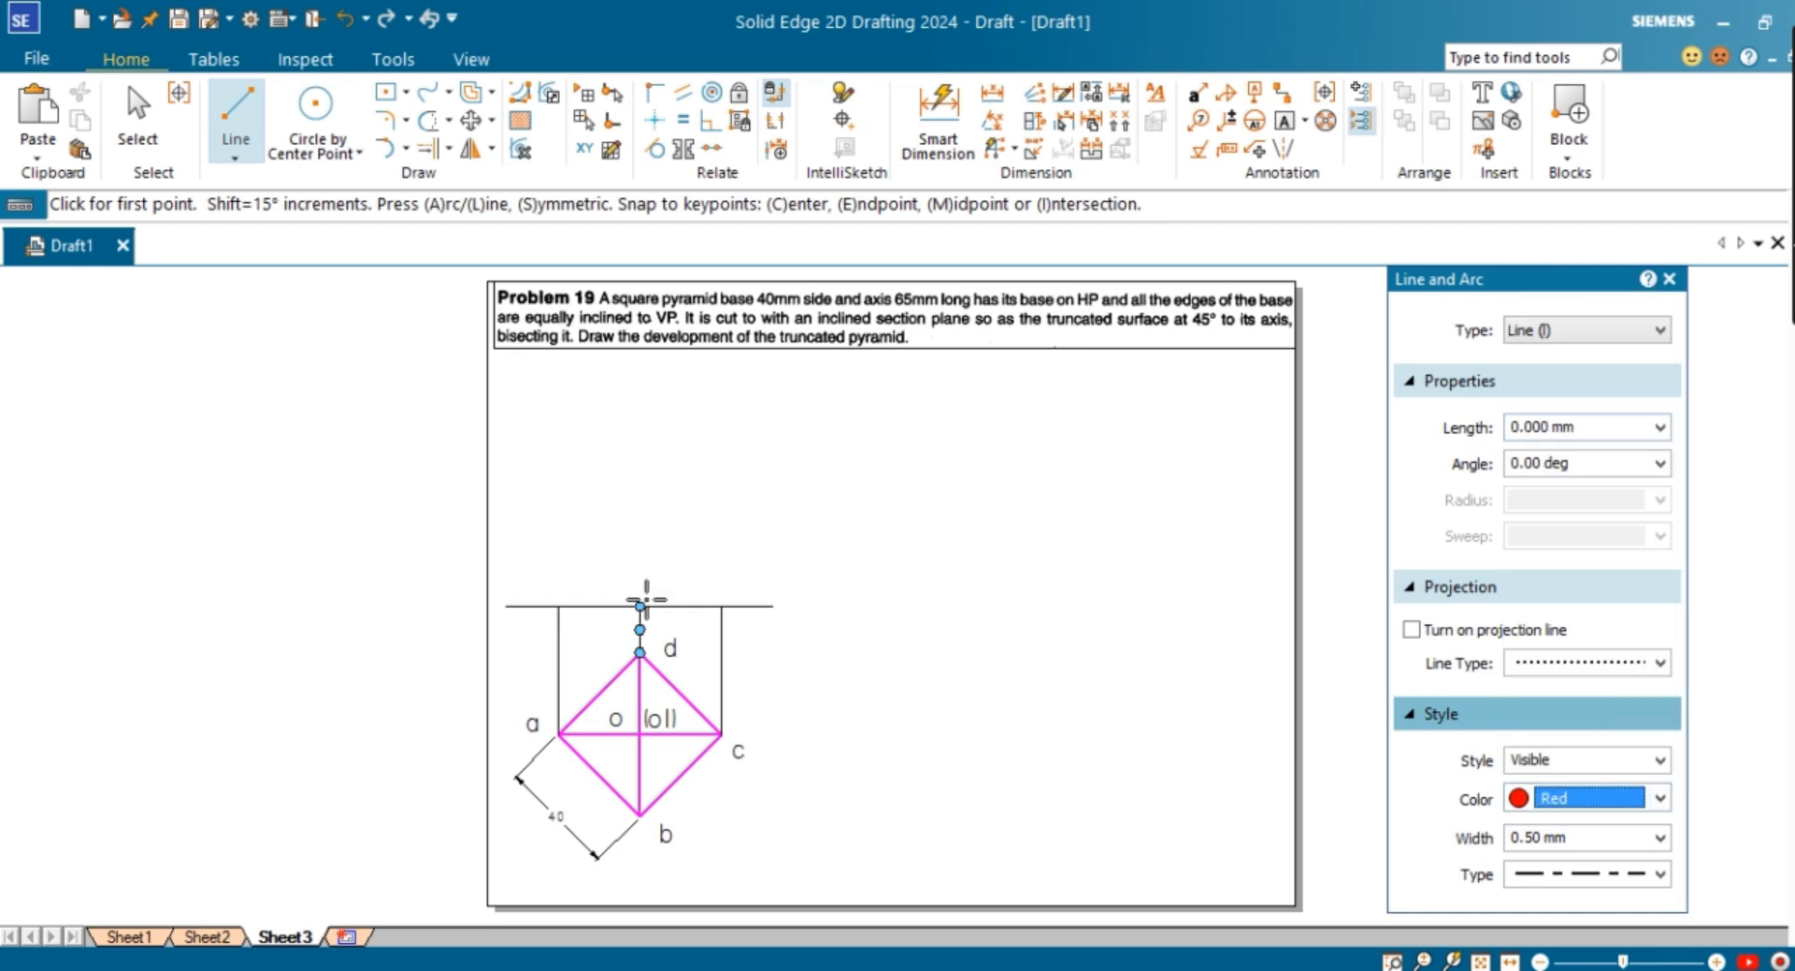
{"action": "left_click", "coordinate": [640, 606]}
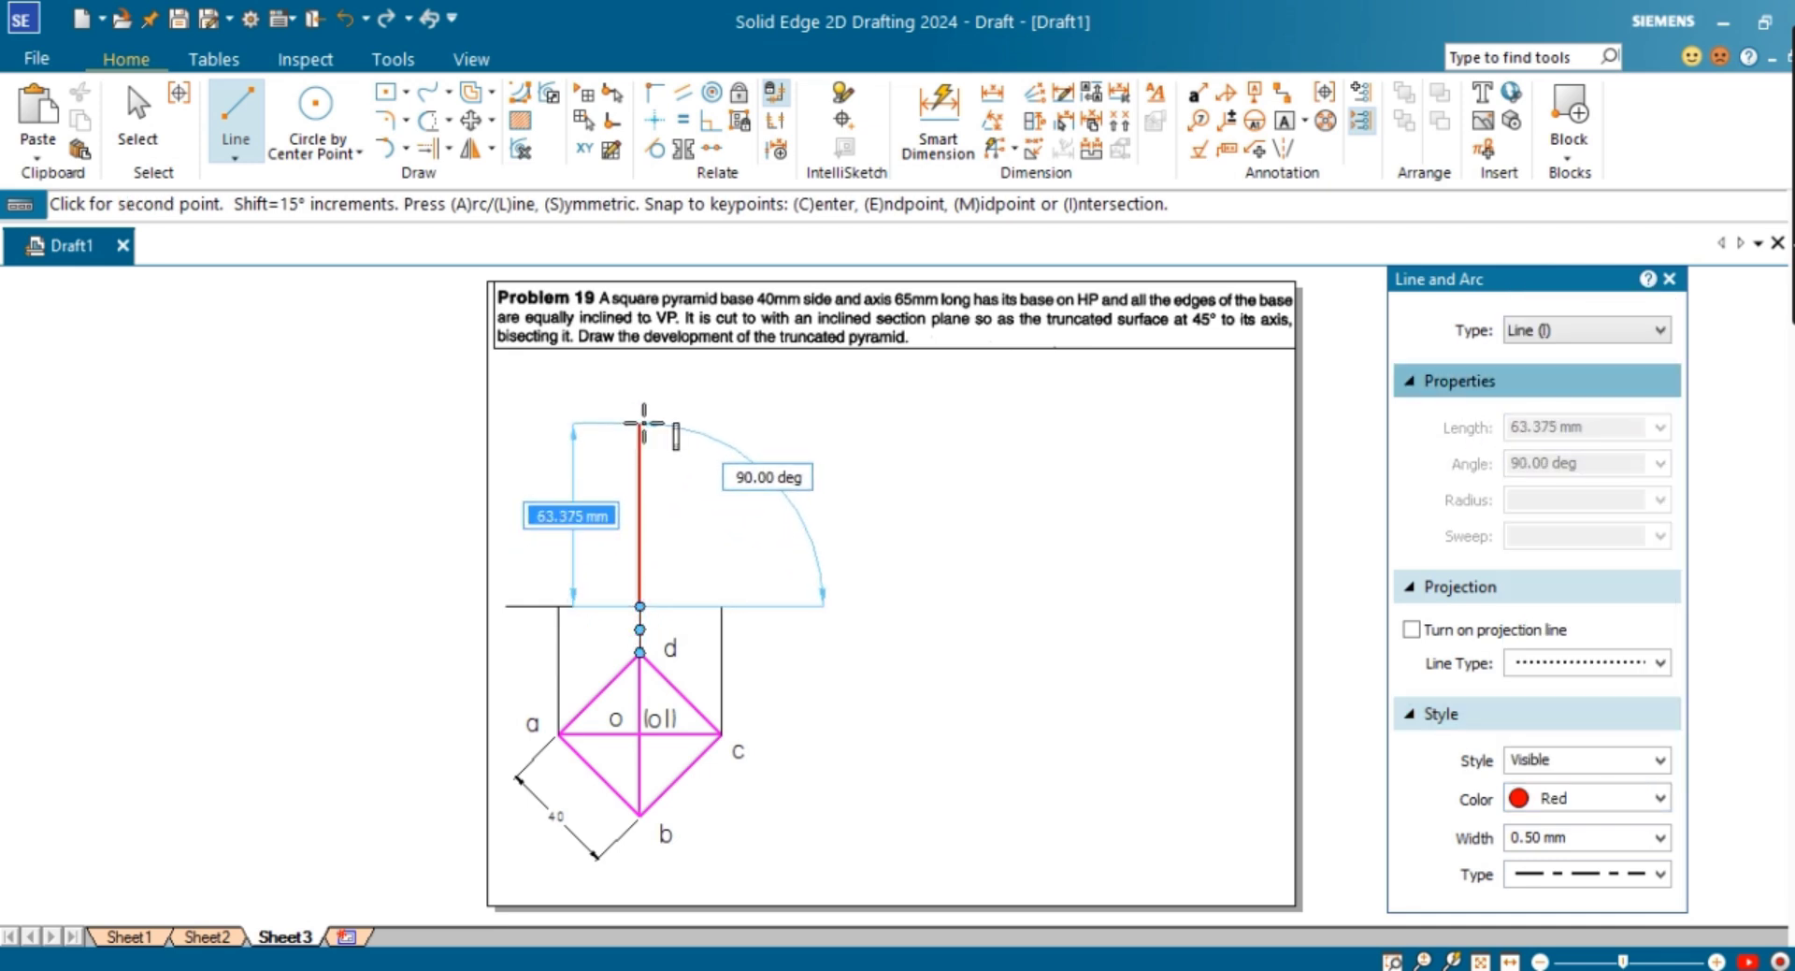
{"action": "type", "text": "65"}
{"action": "key", "text": "Tab"}
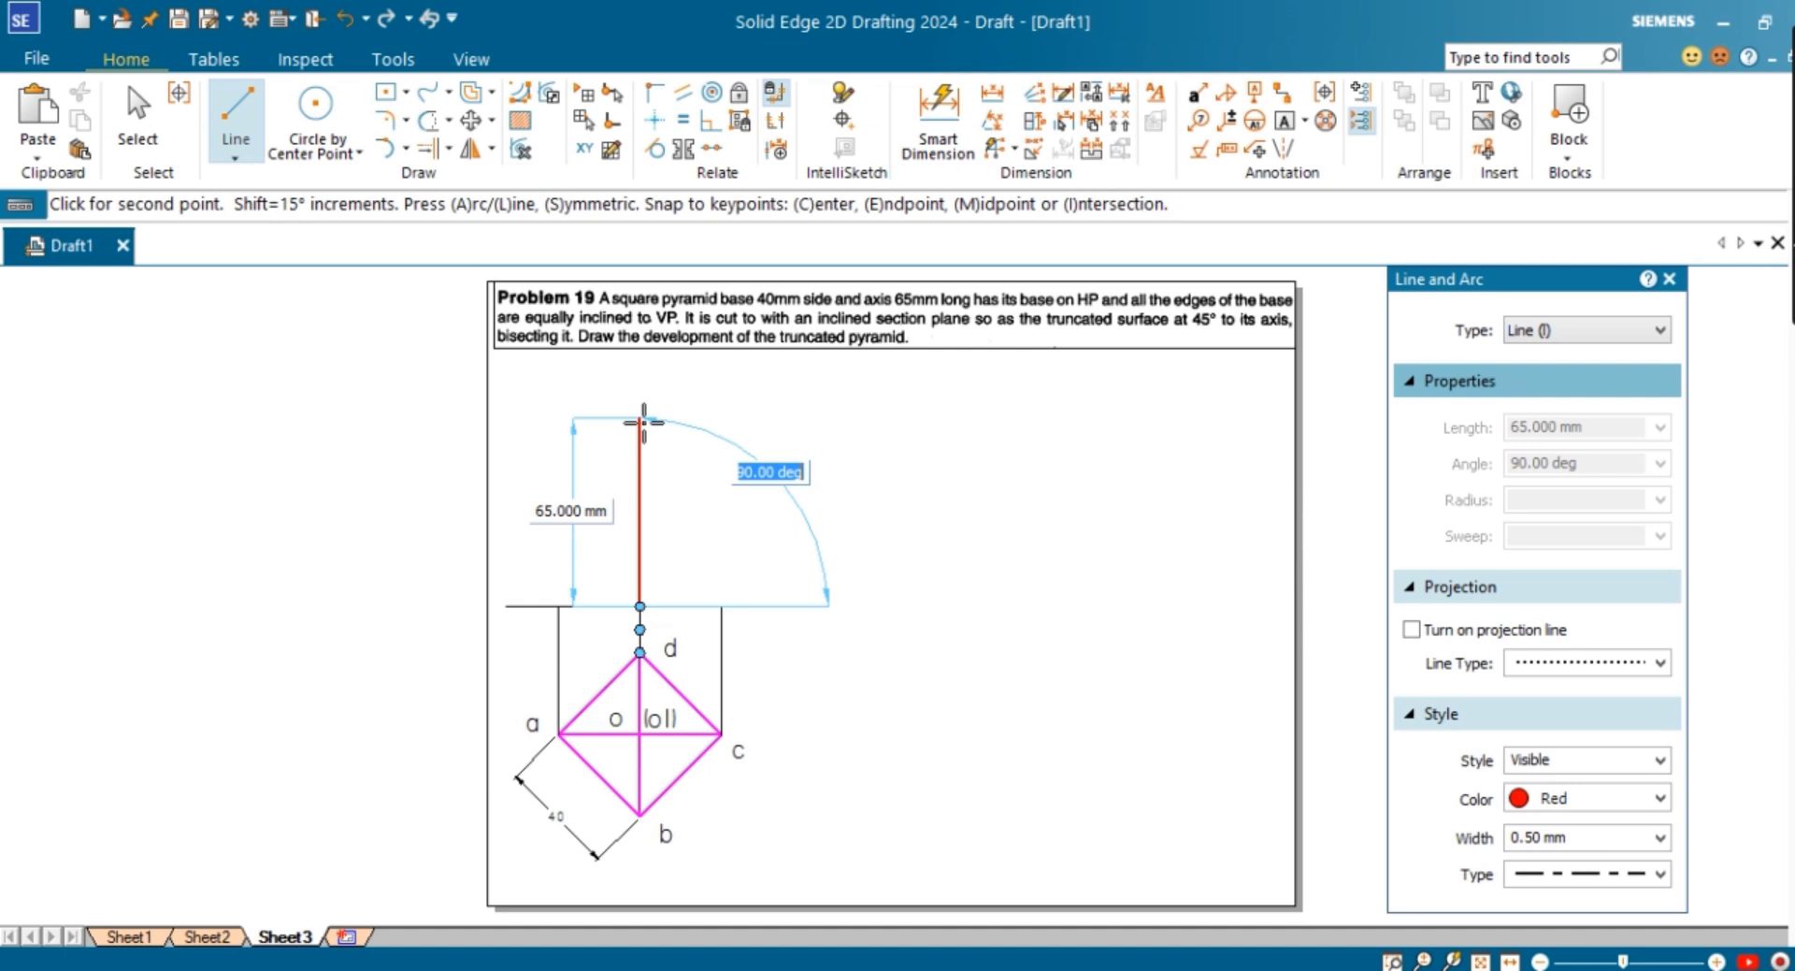
{"action": "left_click", "coordinate": [643, 423]}
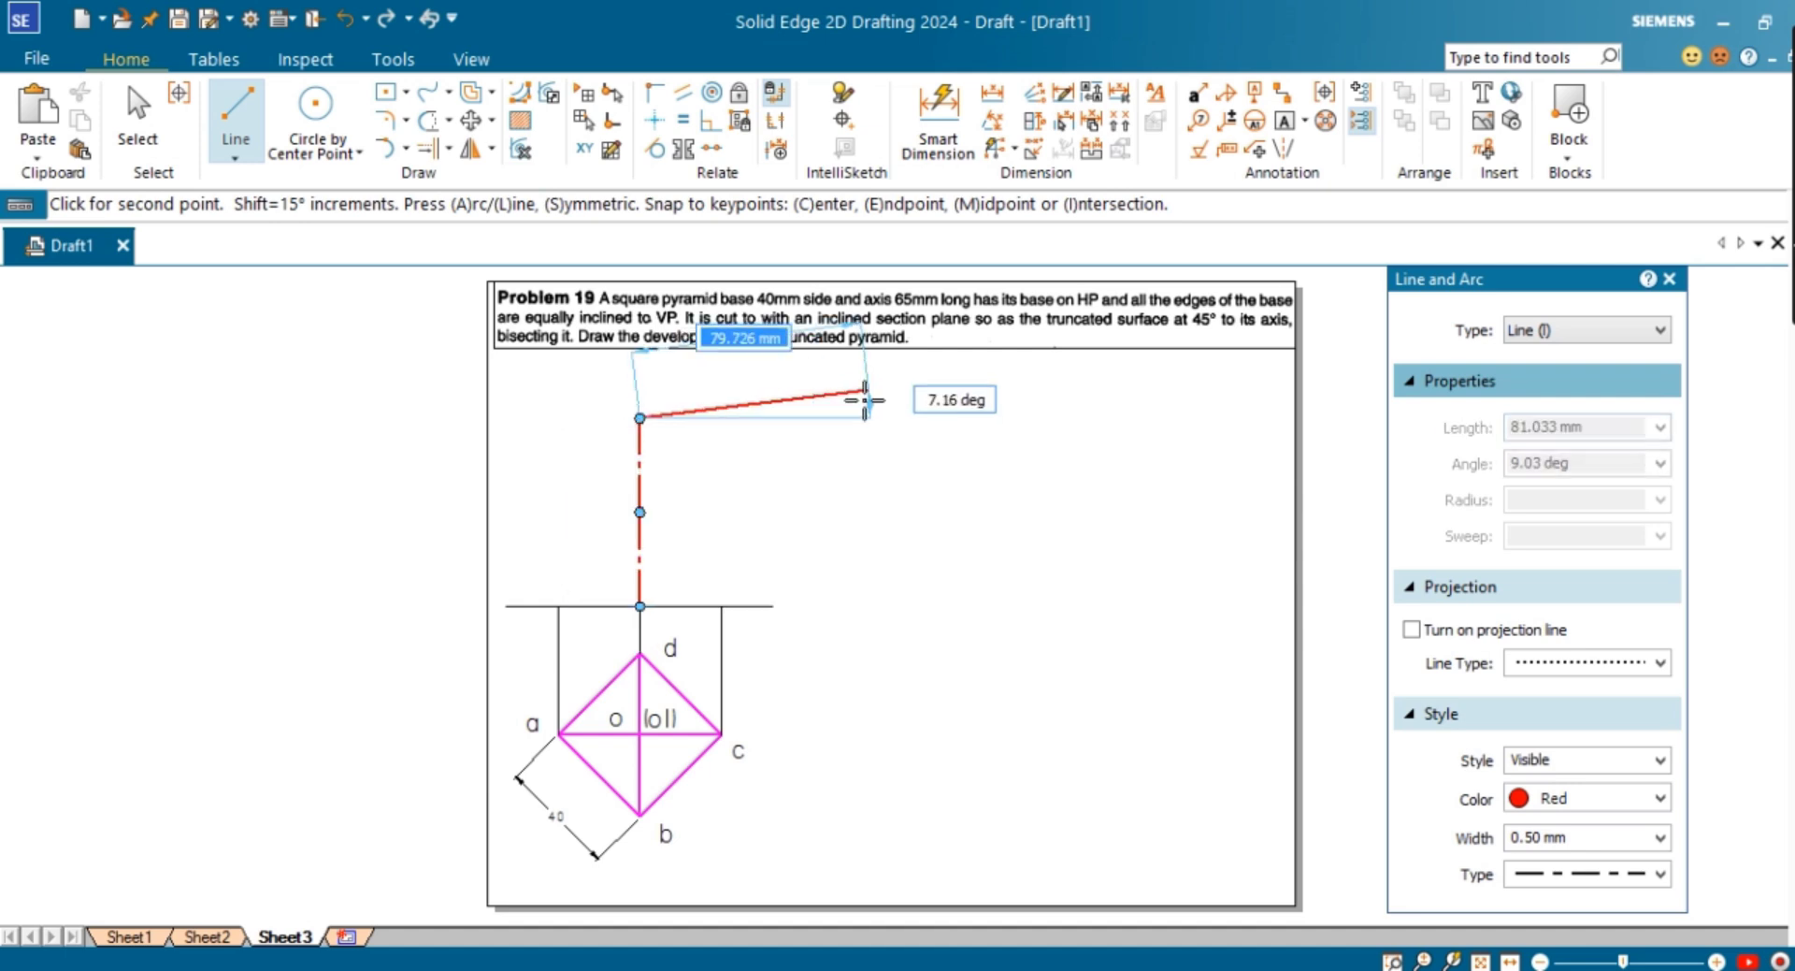
Step: Draw the front view triangle in continuous red lines from the apex through the base ends above c and a
{"action": "left_click", "coordinate": [1668, 879]}
{"action": "left_click", "coordinate": [1603, 635]}
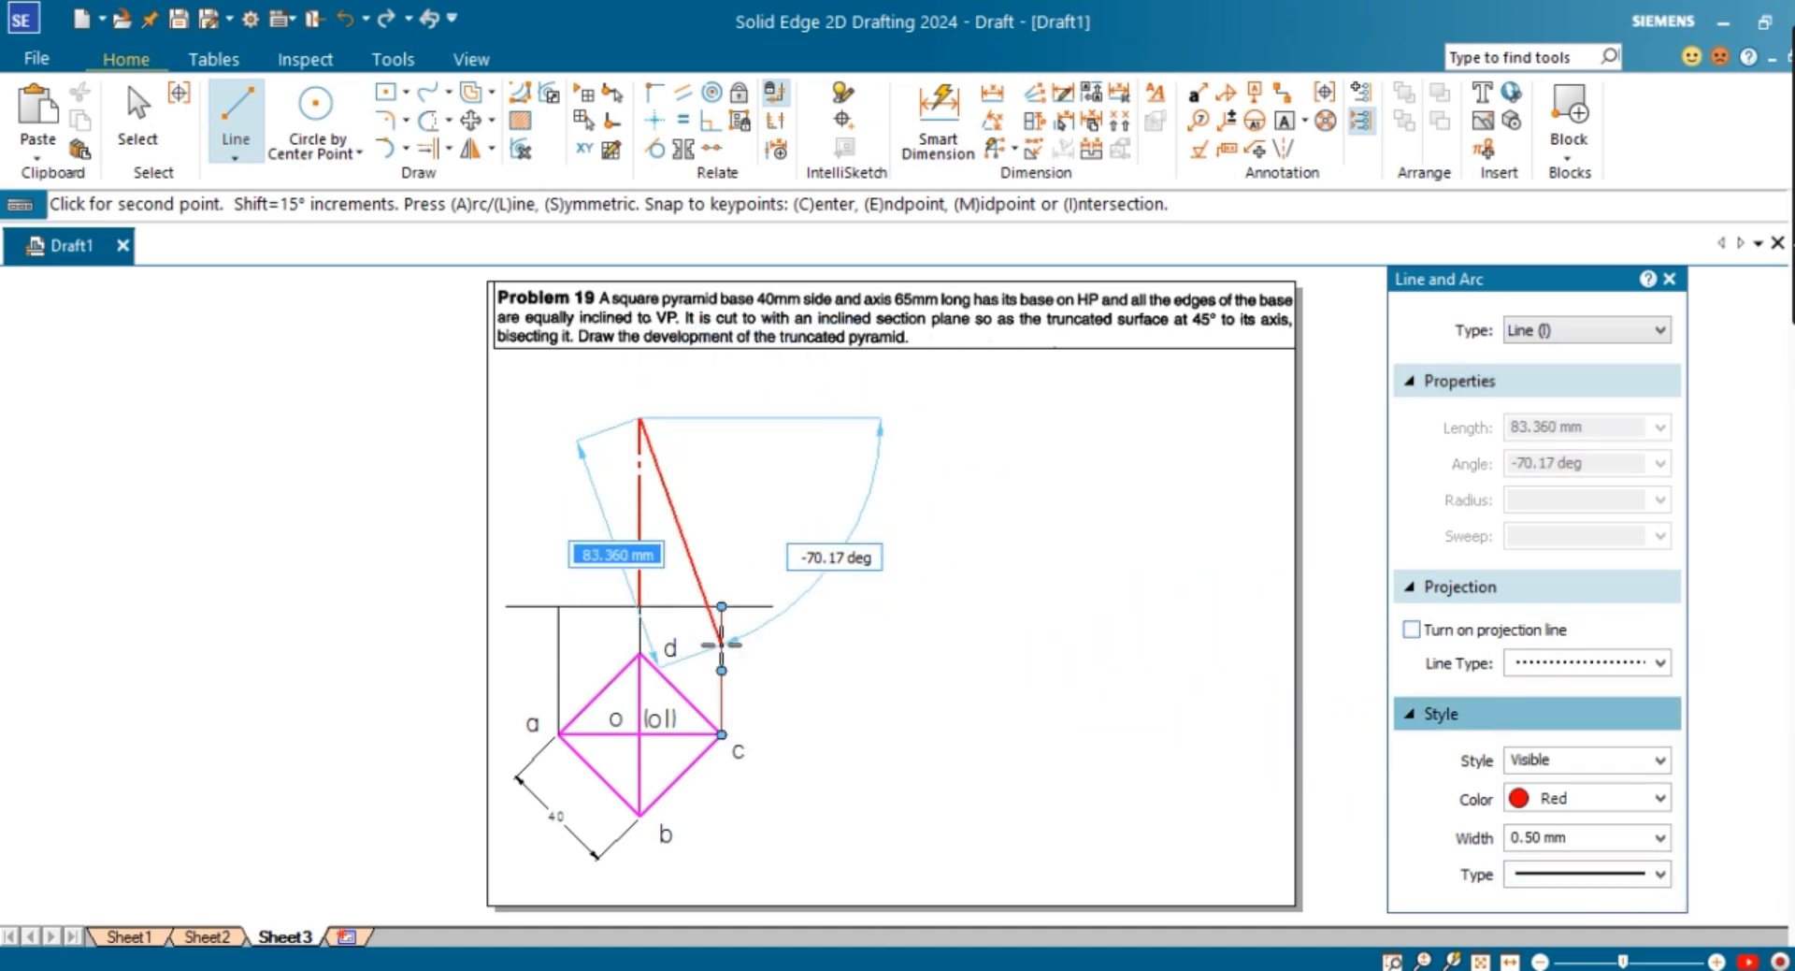
{"action": "left_click", "coordinate": [721, 605]}
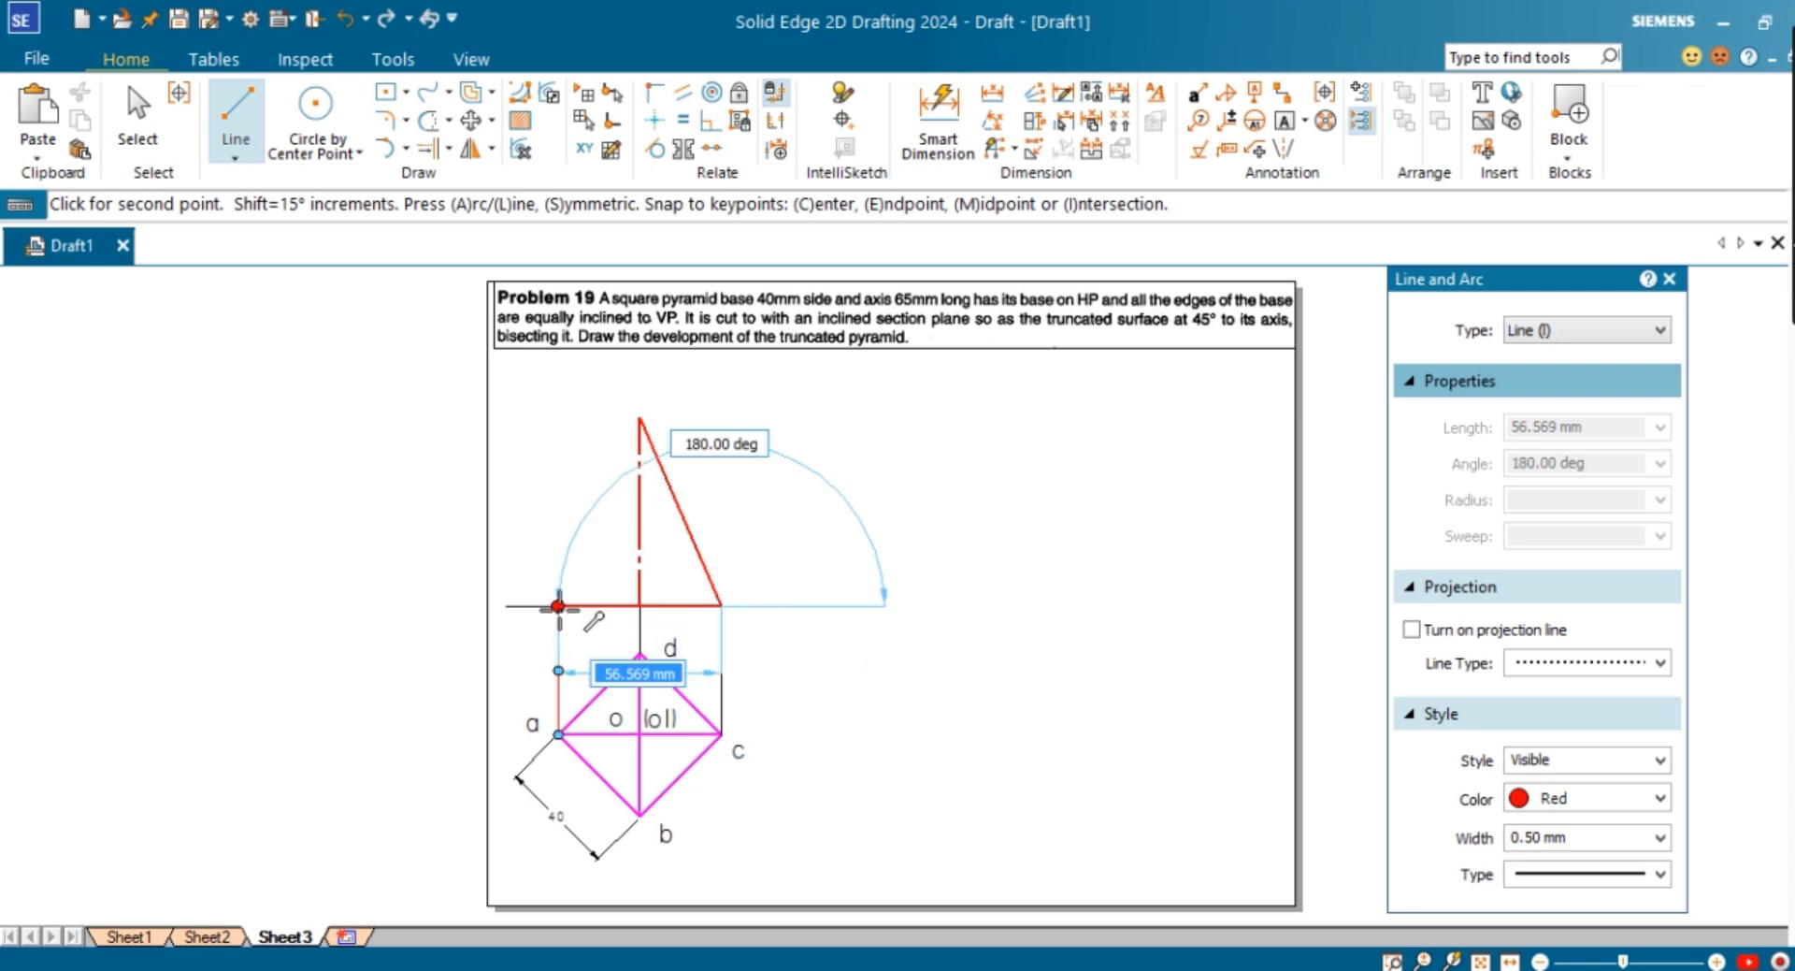
{"action": "left_click", "coordinate": [558, 605]}
{"action": "left_click", "coordinate": [639, 419]}
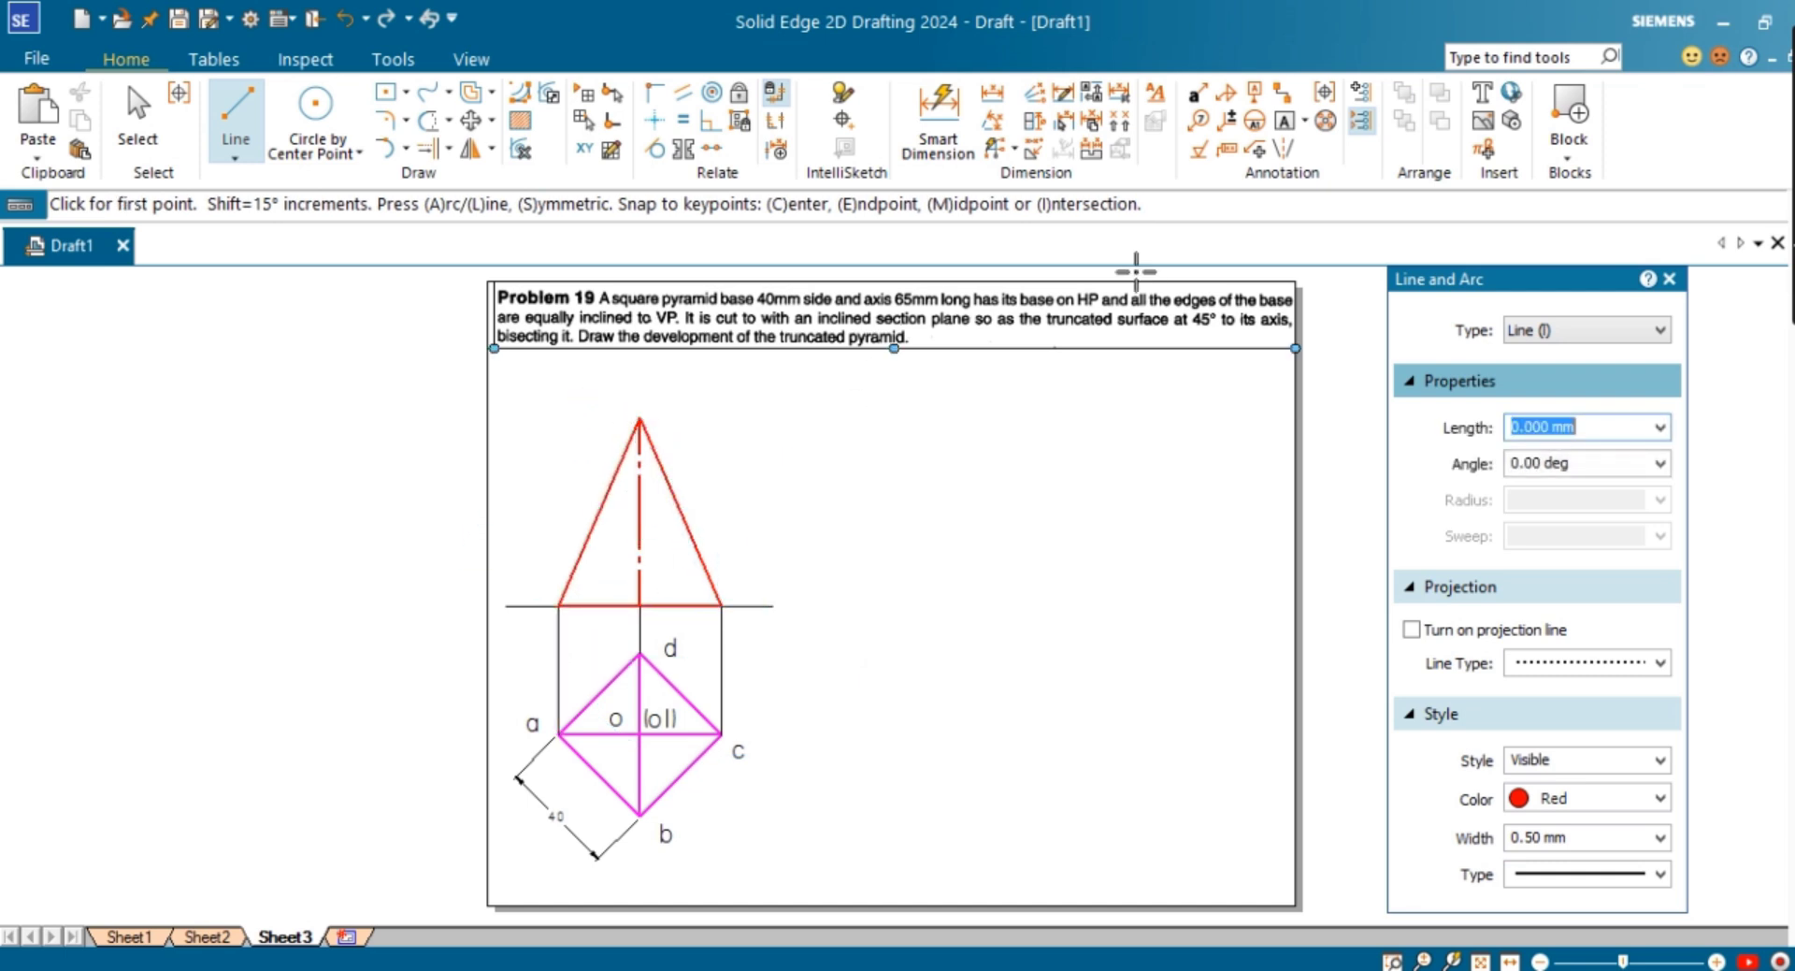
Step: Dimension the length of the pyramid's axis, placing the dimension to the left of the front view
{"action": "left_click", "coordinate": [935, 124]}
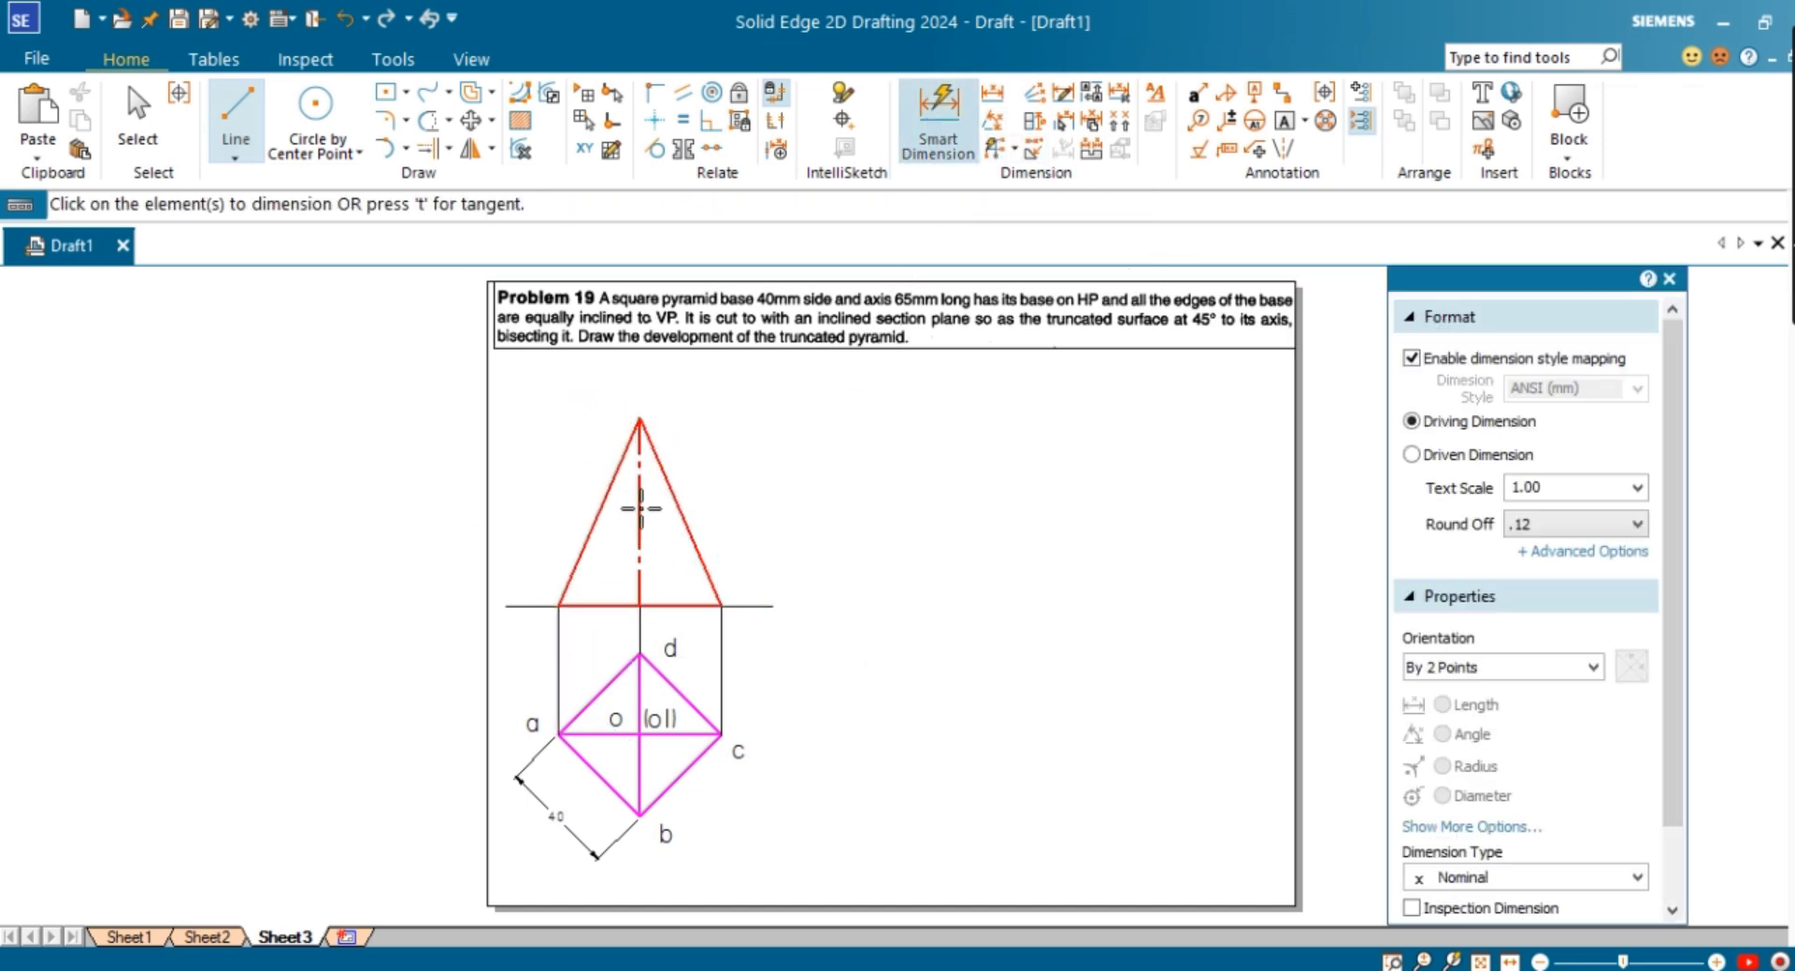
{"action": "left_click", "coordinate": [601, 505]}
{"action": "left_click", "coordinate": [510, 504]}
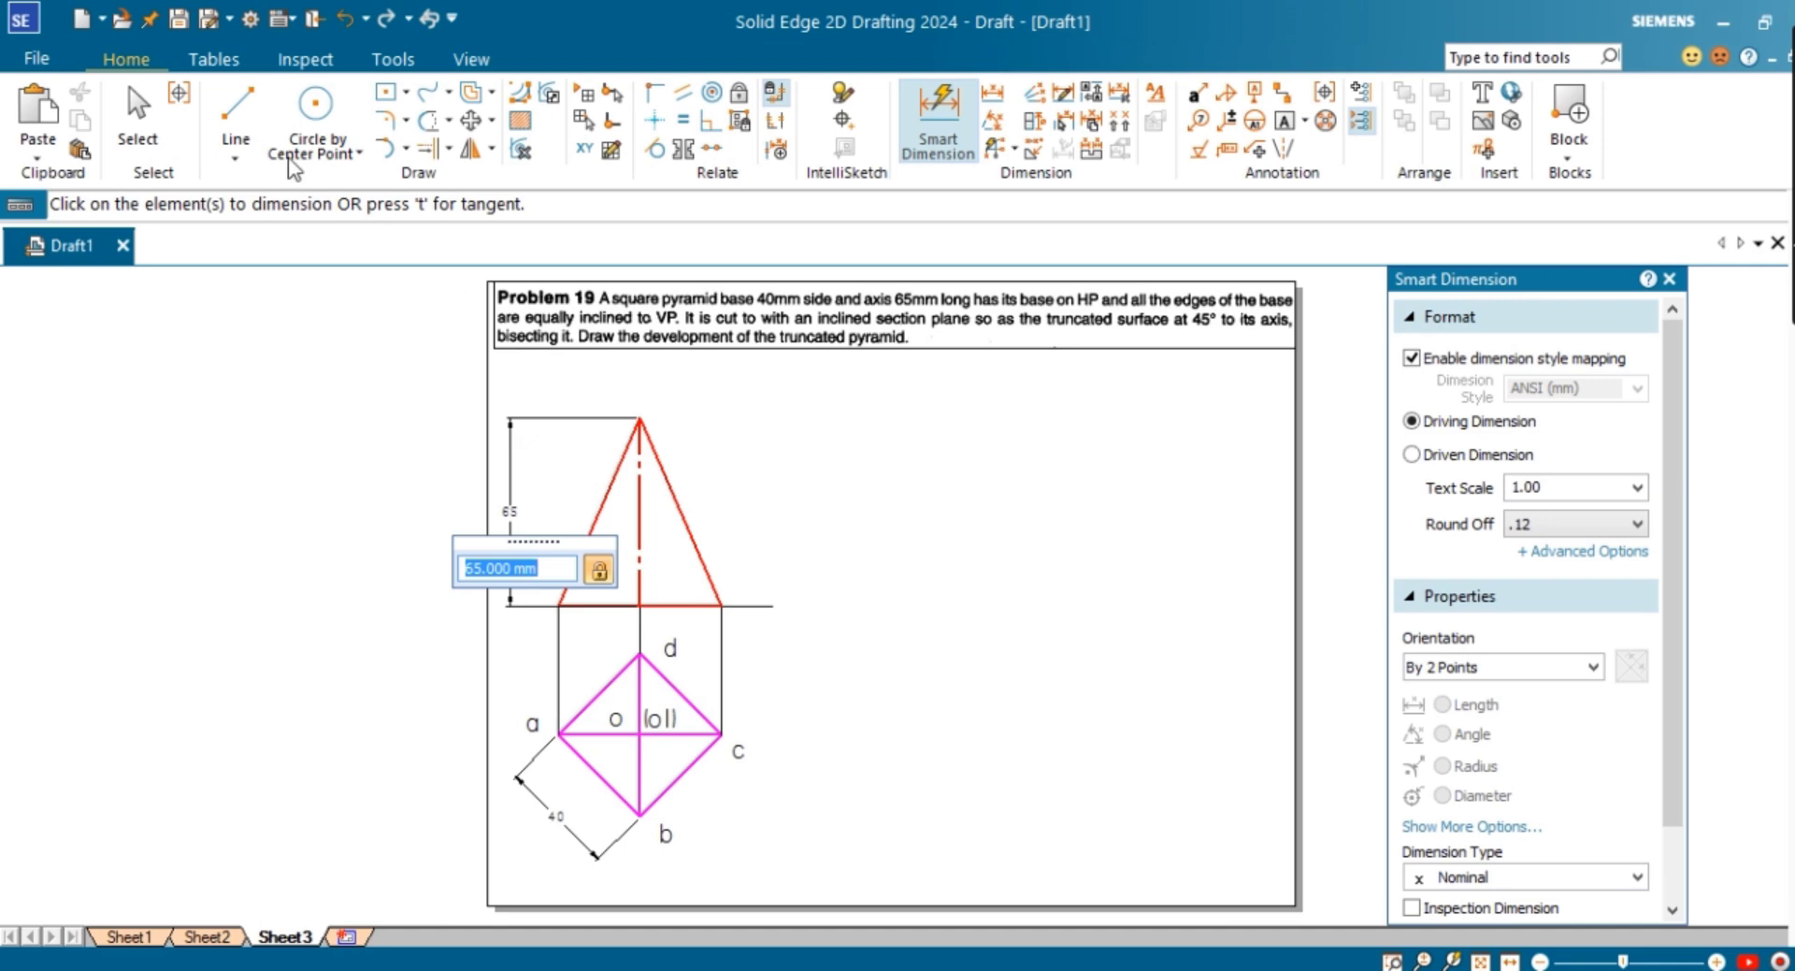
Step: Draw the section plane as a green 0.50 mm dashed line at 45° through the axis midpoint, extended to the pyramid's left slant edge
{"action": "left_click", "coordinate": [236, 111]}
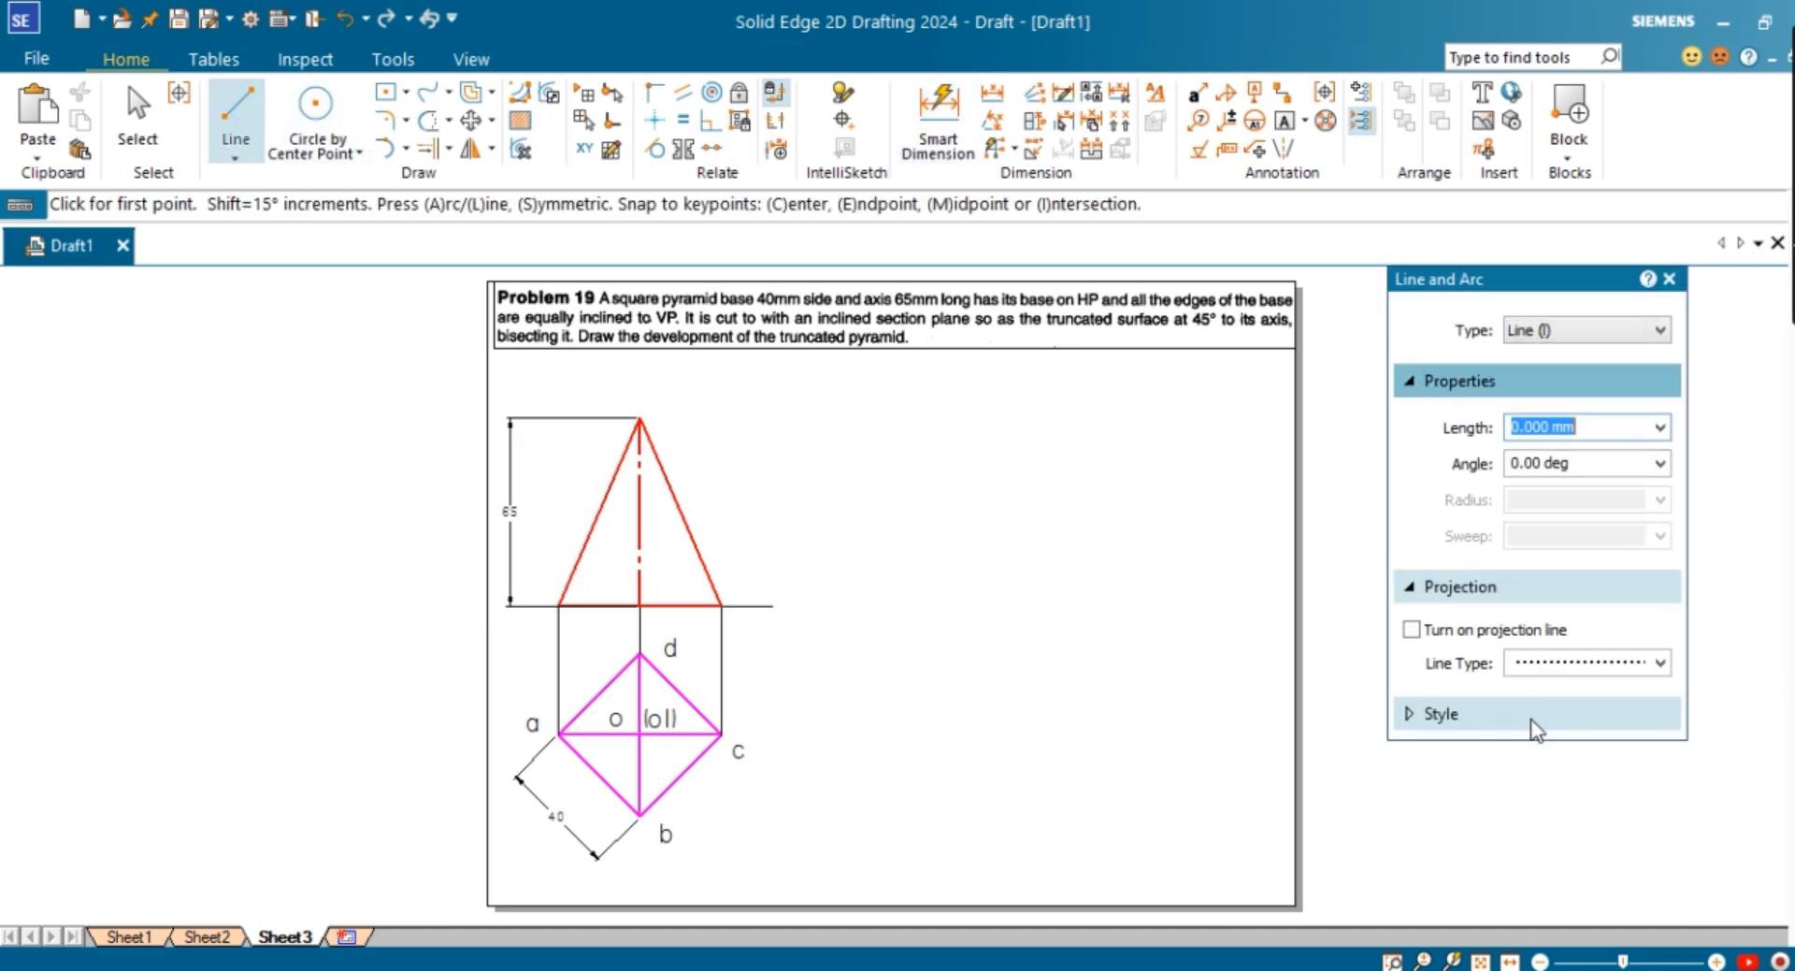
{"action": "left_click", "coordinate": [1530, 716]}
{"action": "left_click", "coordinate": [1661, 873]}
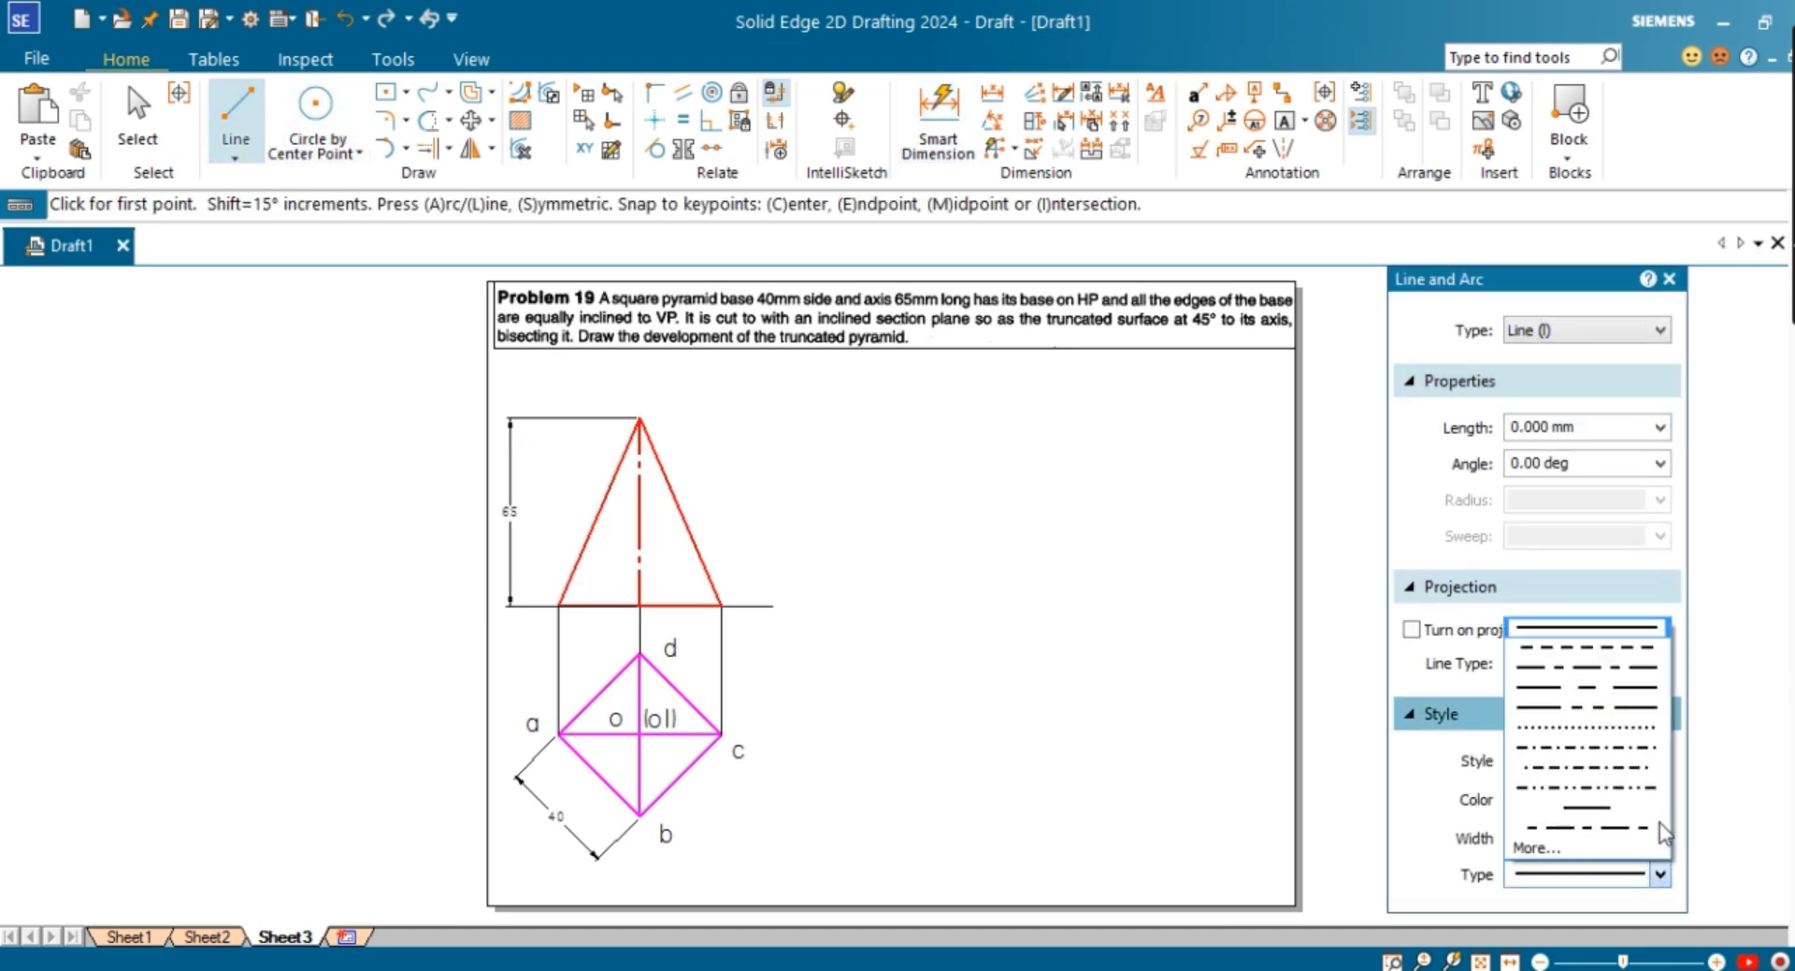
{"action": "left_click", "coordinate": [1639, 656]}
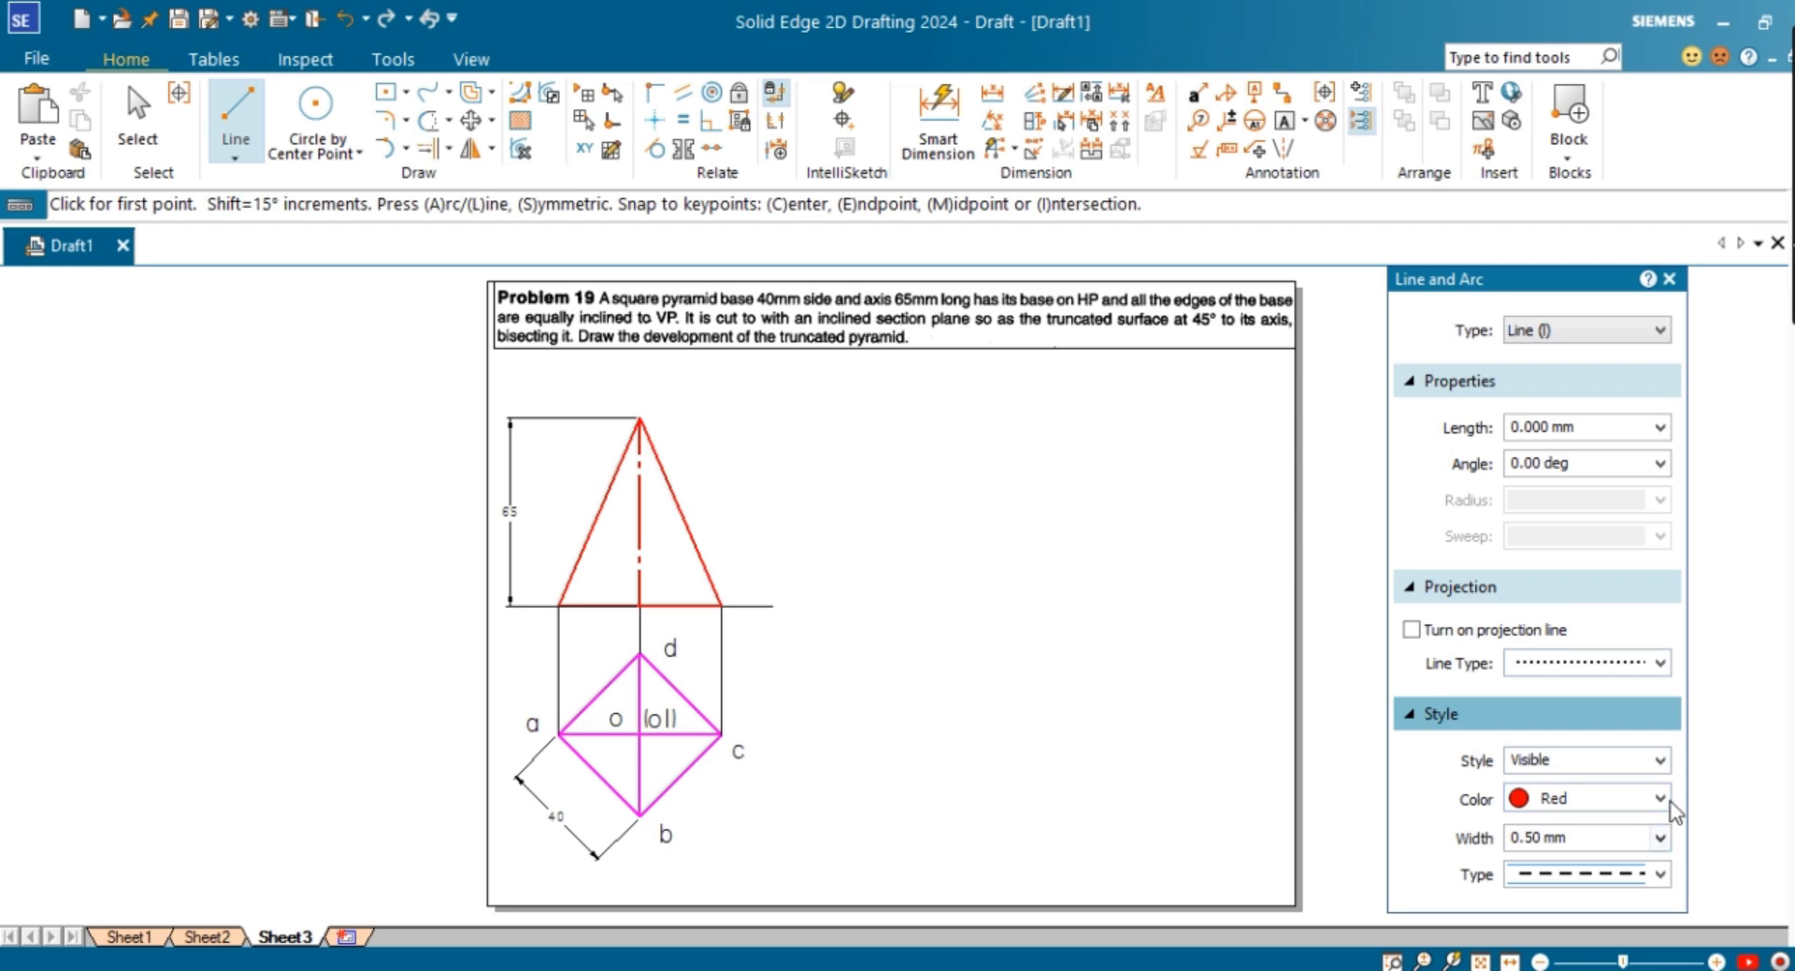
{"action": "left_click", "coordinate": [1662, 799]}
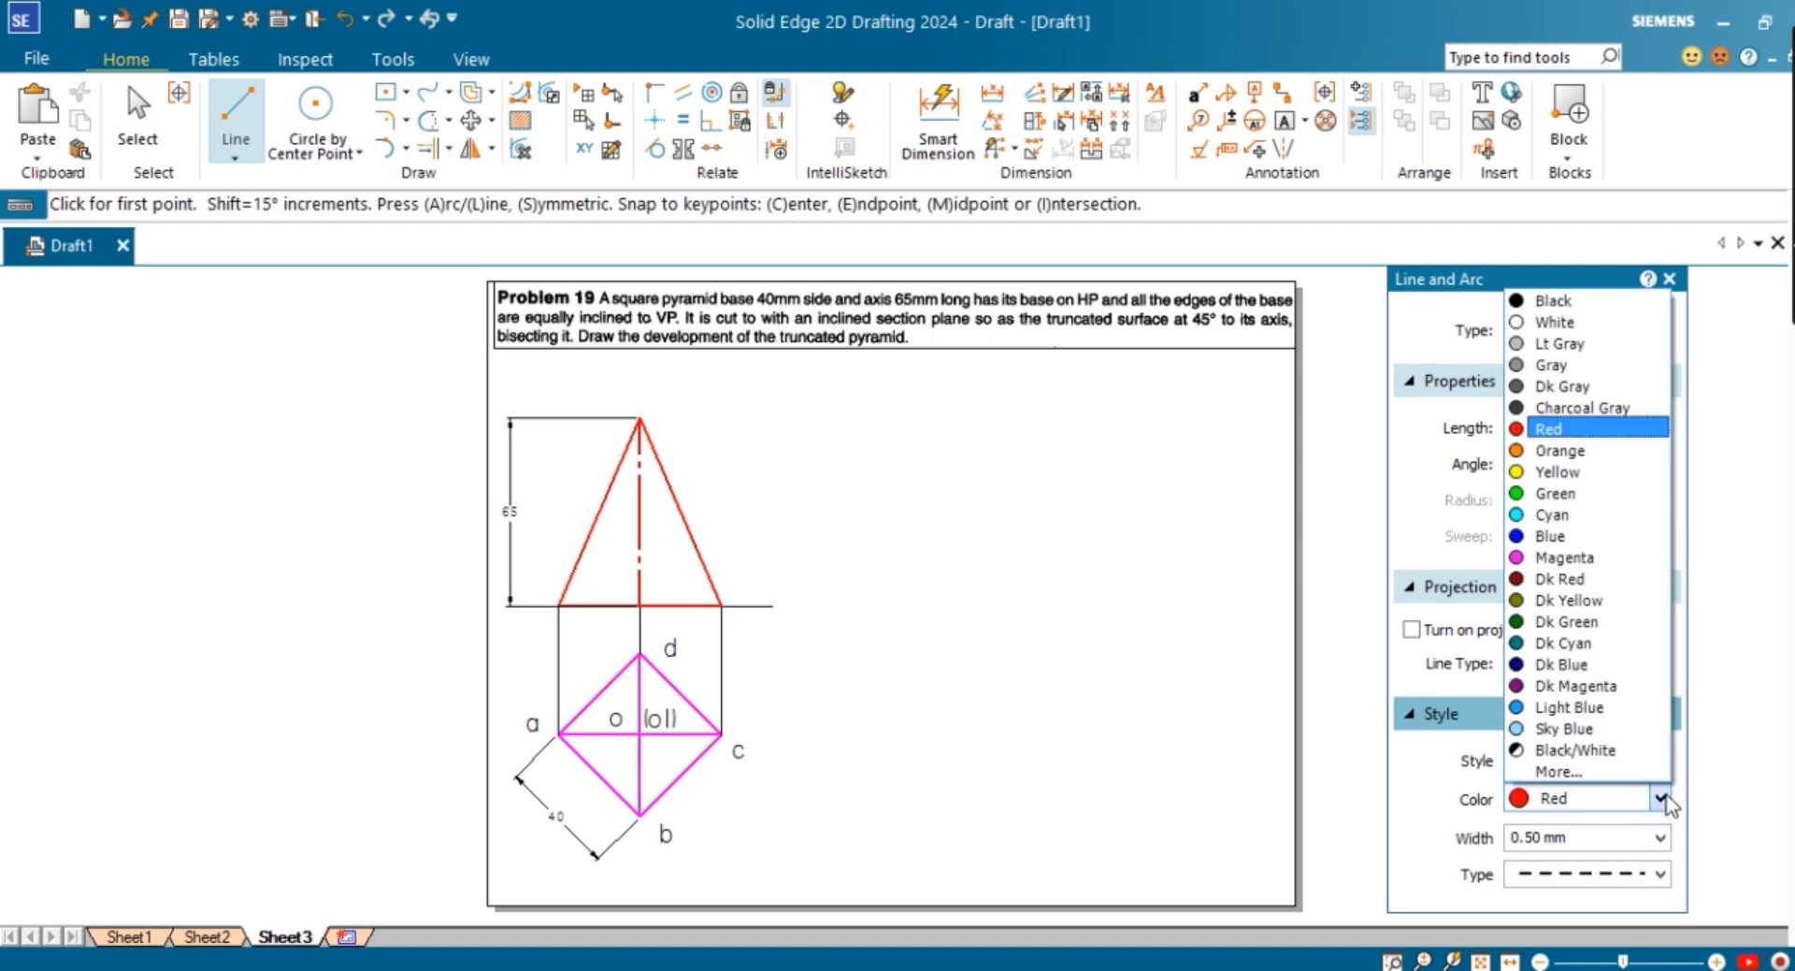
{"action": "left_click", "coordinate": [1558, 501]}
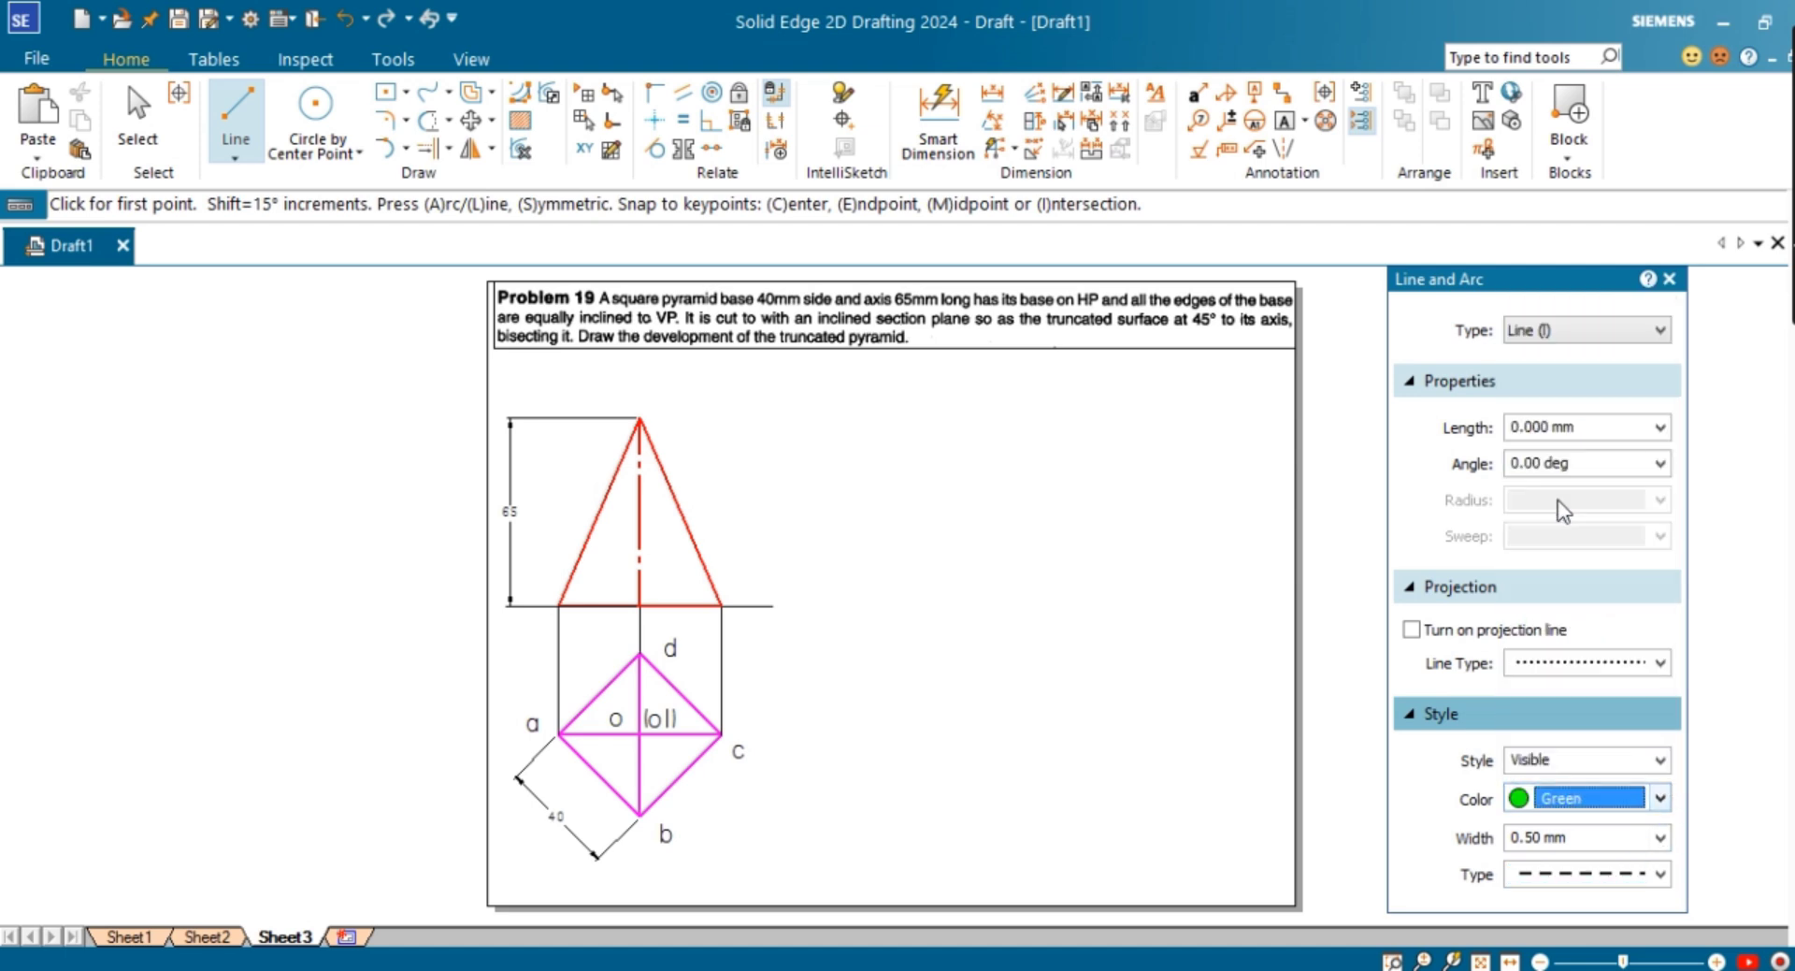
{"action": "left_click", "coordinate": [639, 512]}
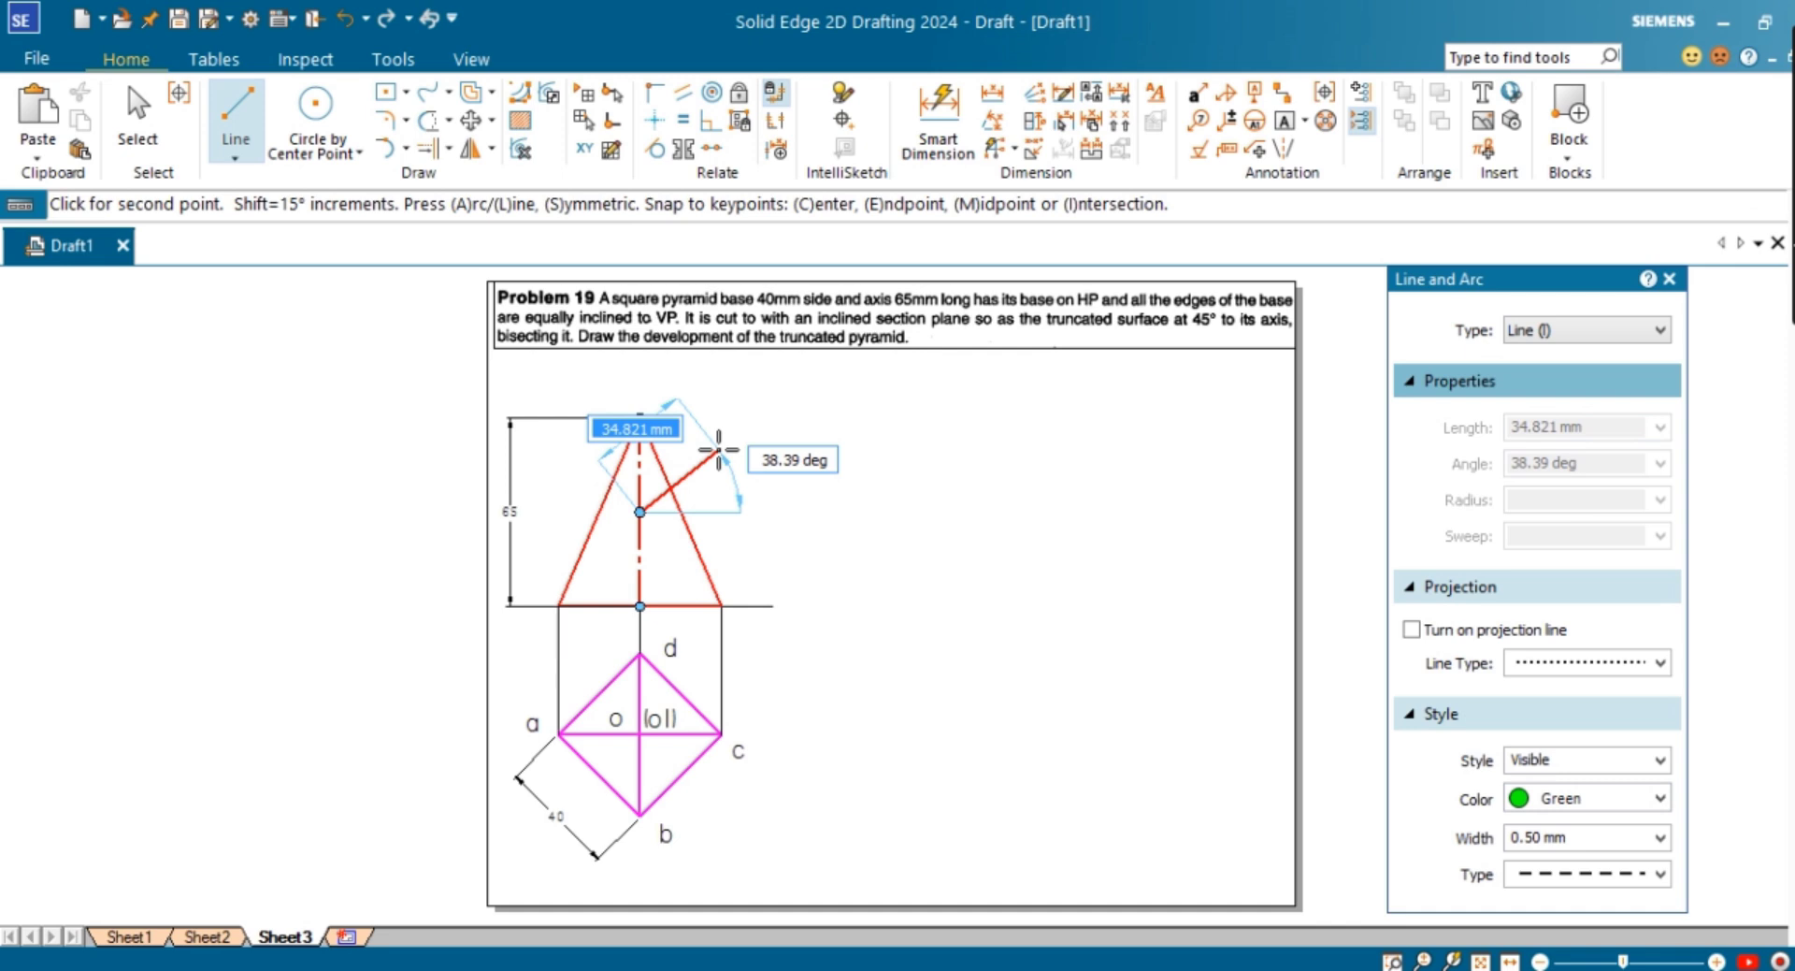
{"action": "key", "text": "Tab"}
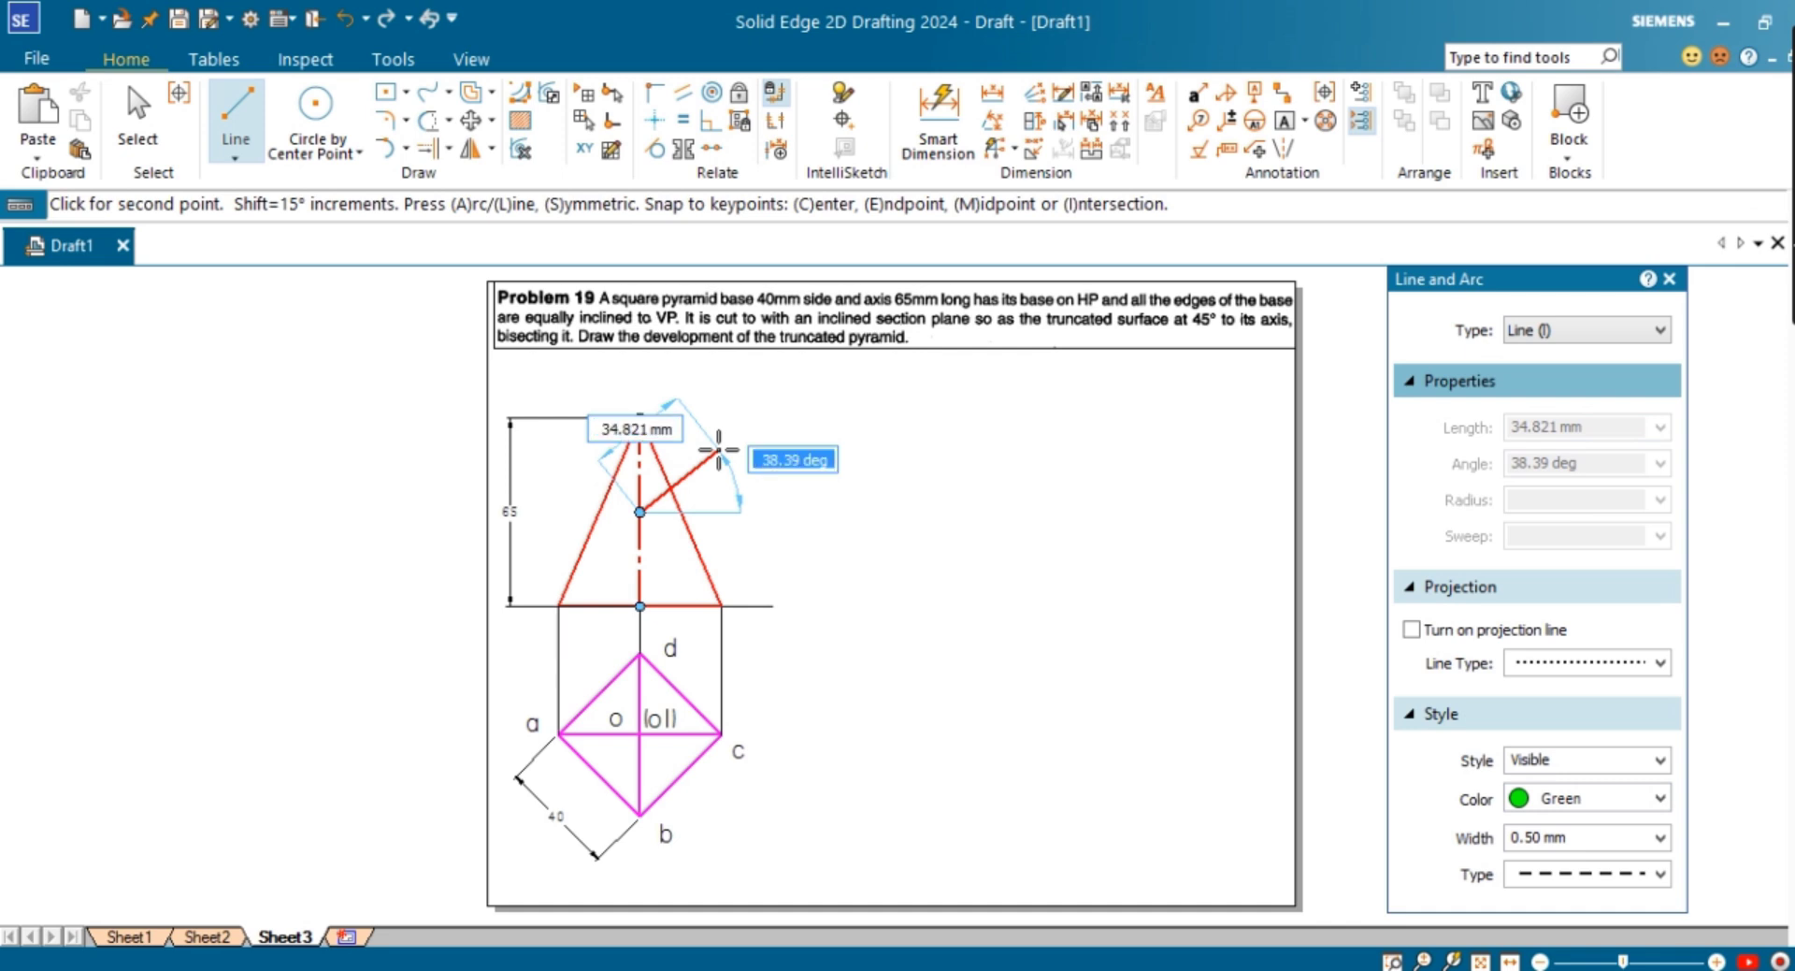
{"action": "type", "text": "45"}
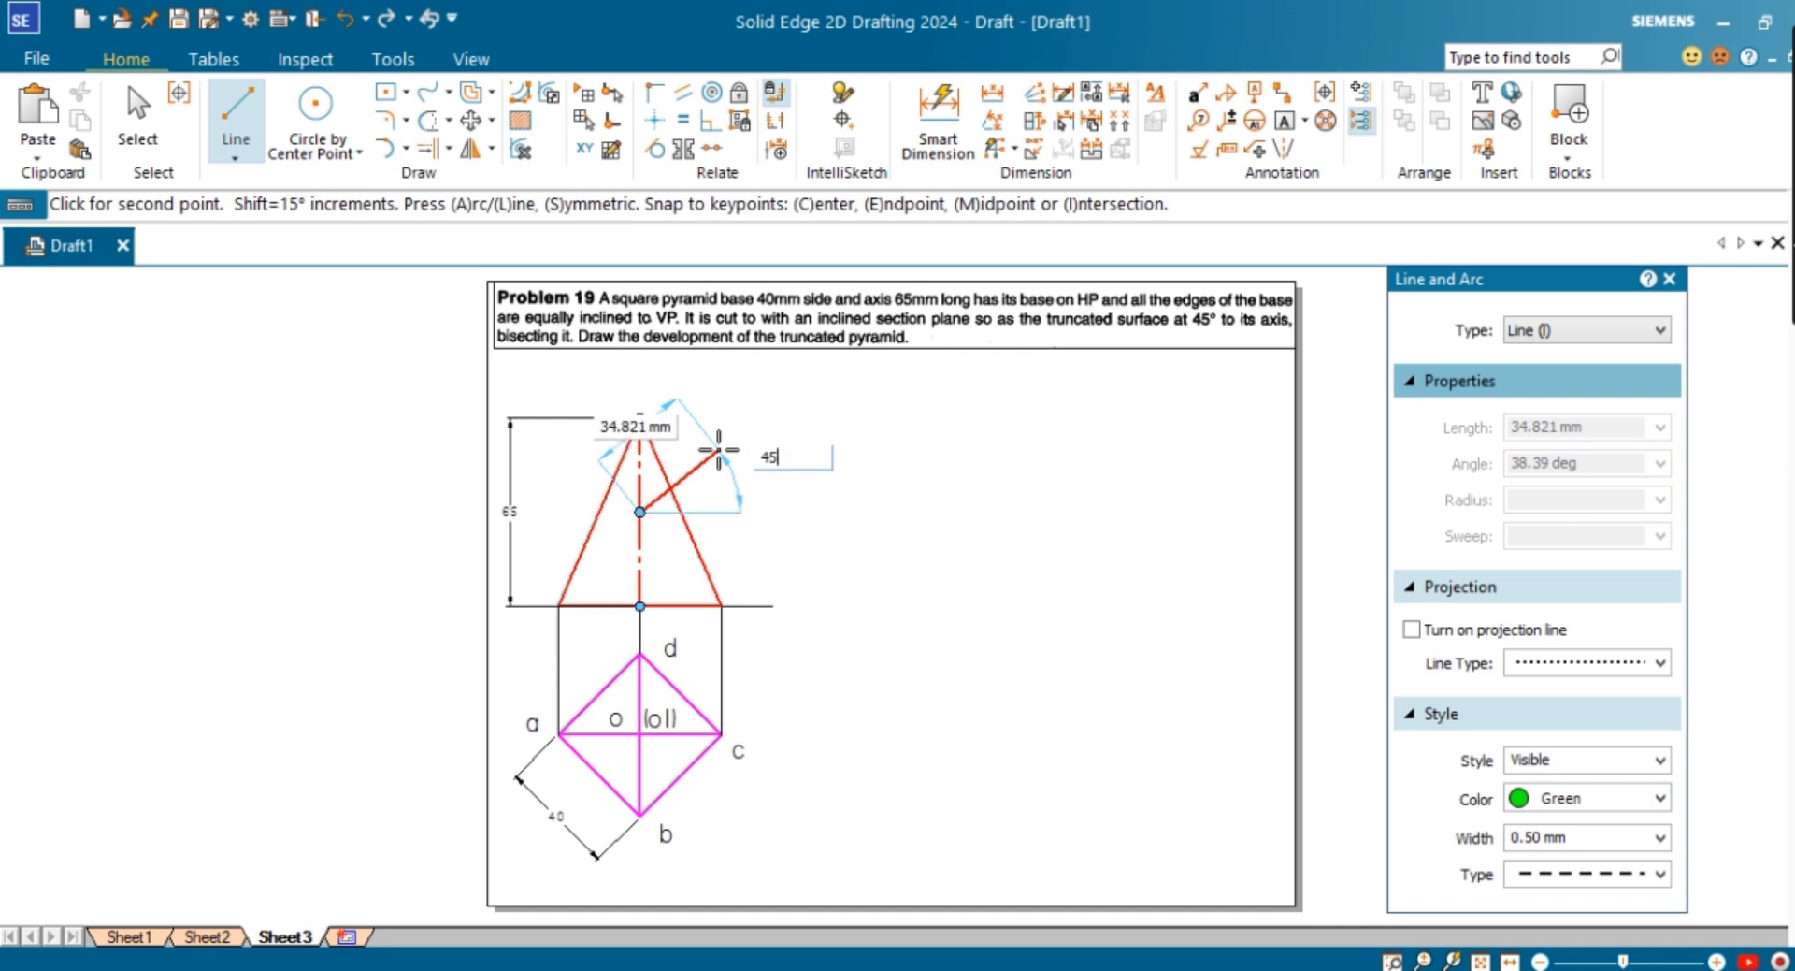
{"action": "key", "text": "Tab"}
{"action": "left_click", "coordinate": [718, 450]}
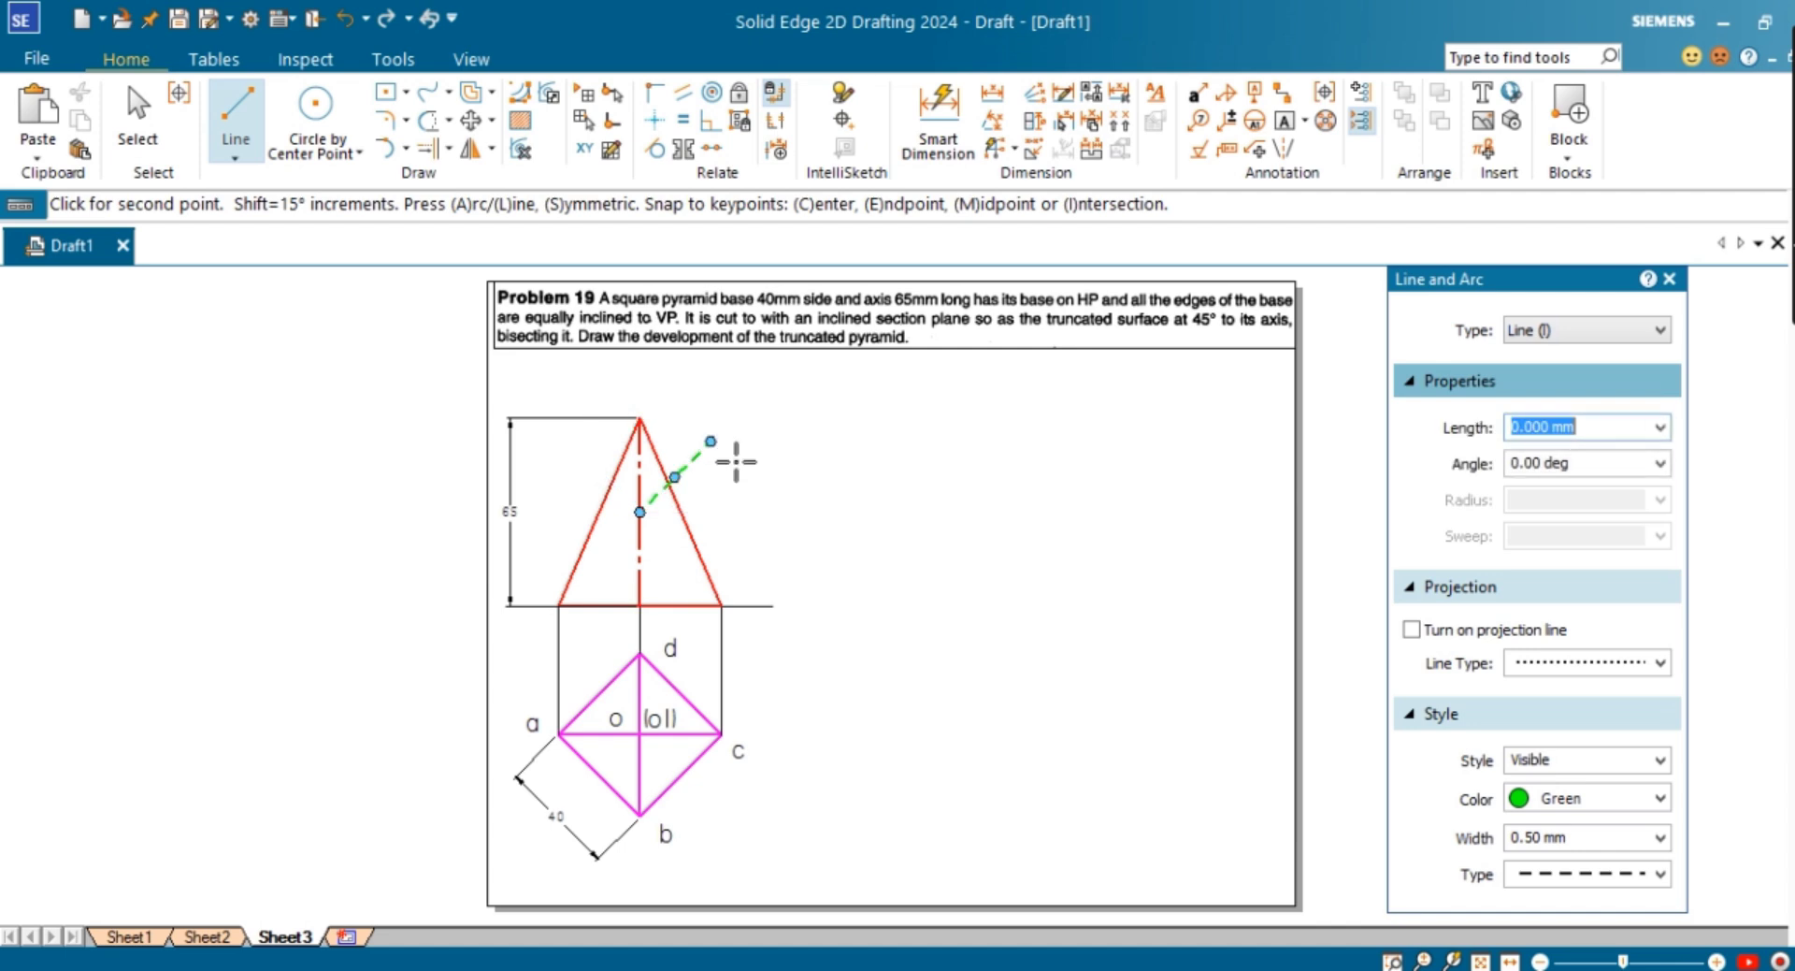
{"action": "left_click", "coordinate": [428, 148]}
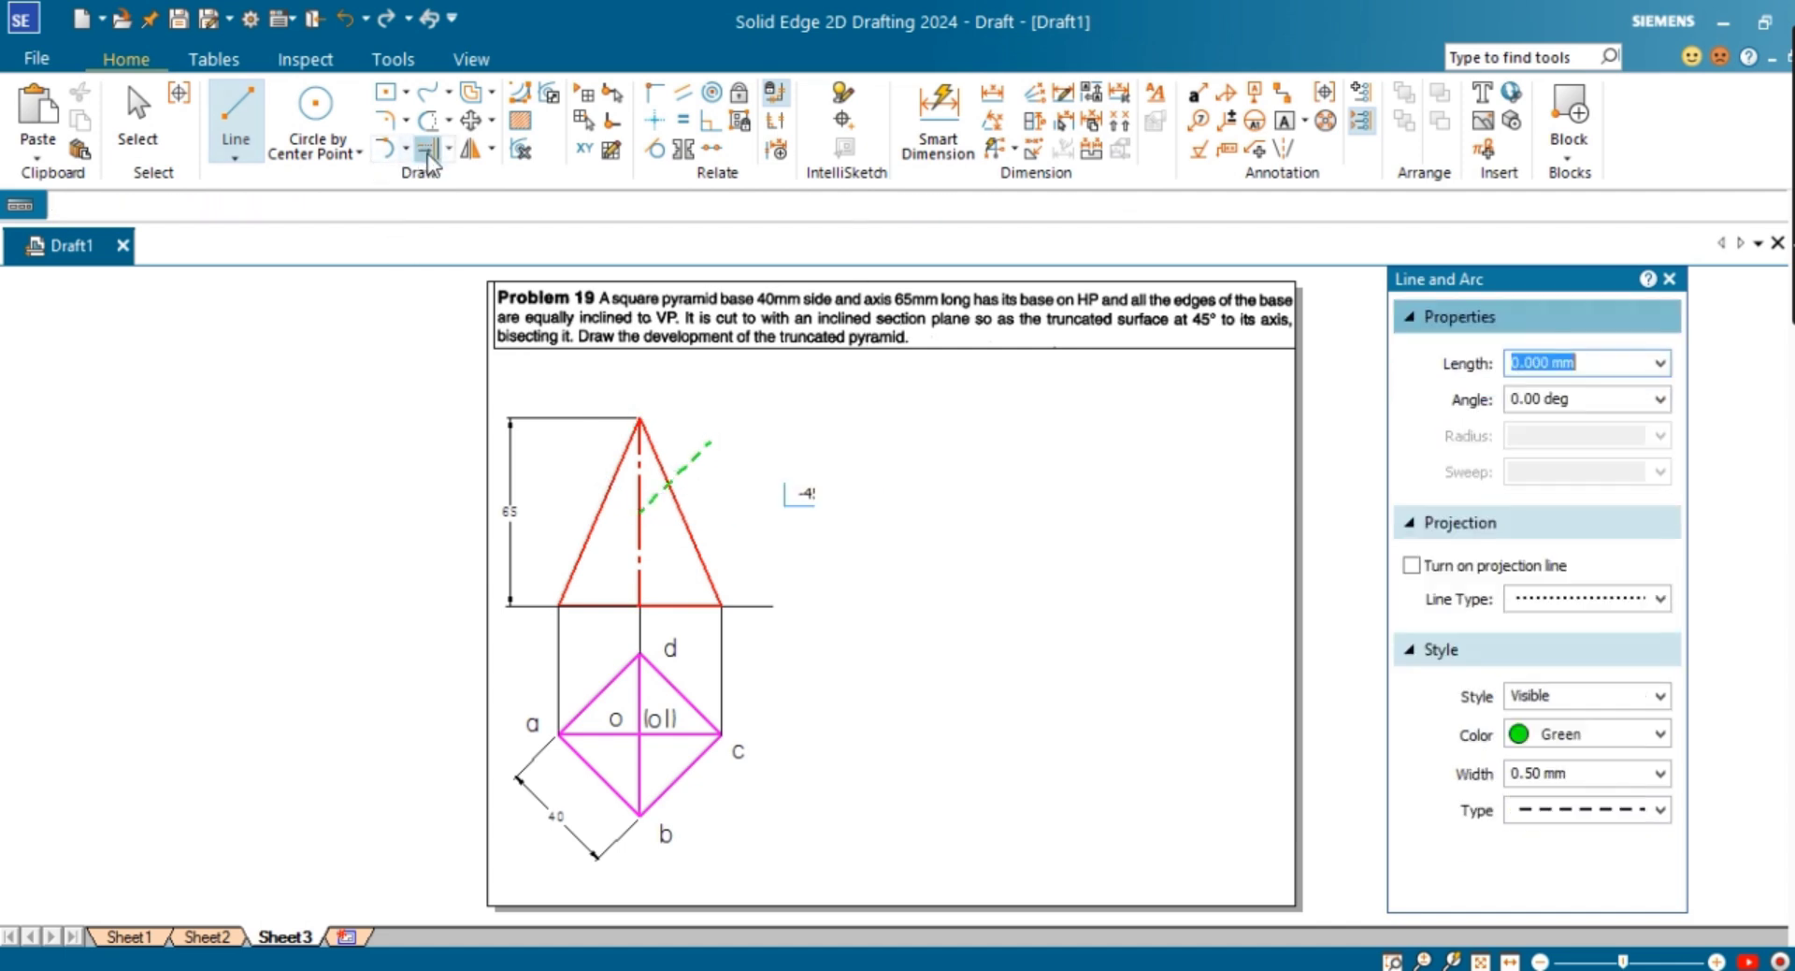
{"action": "left_click", "coordinate": [665, 488]}
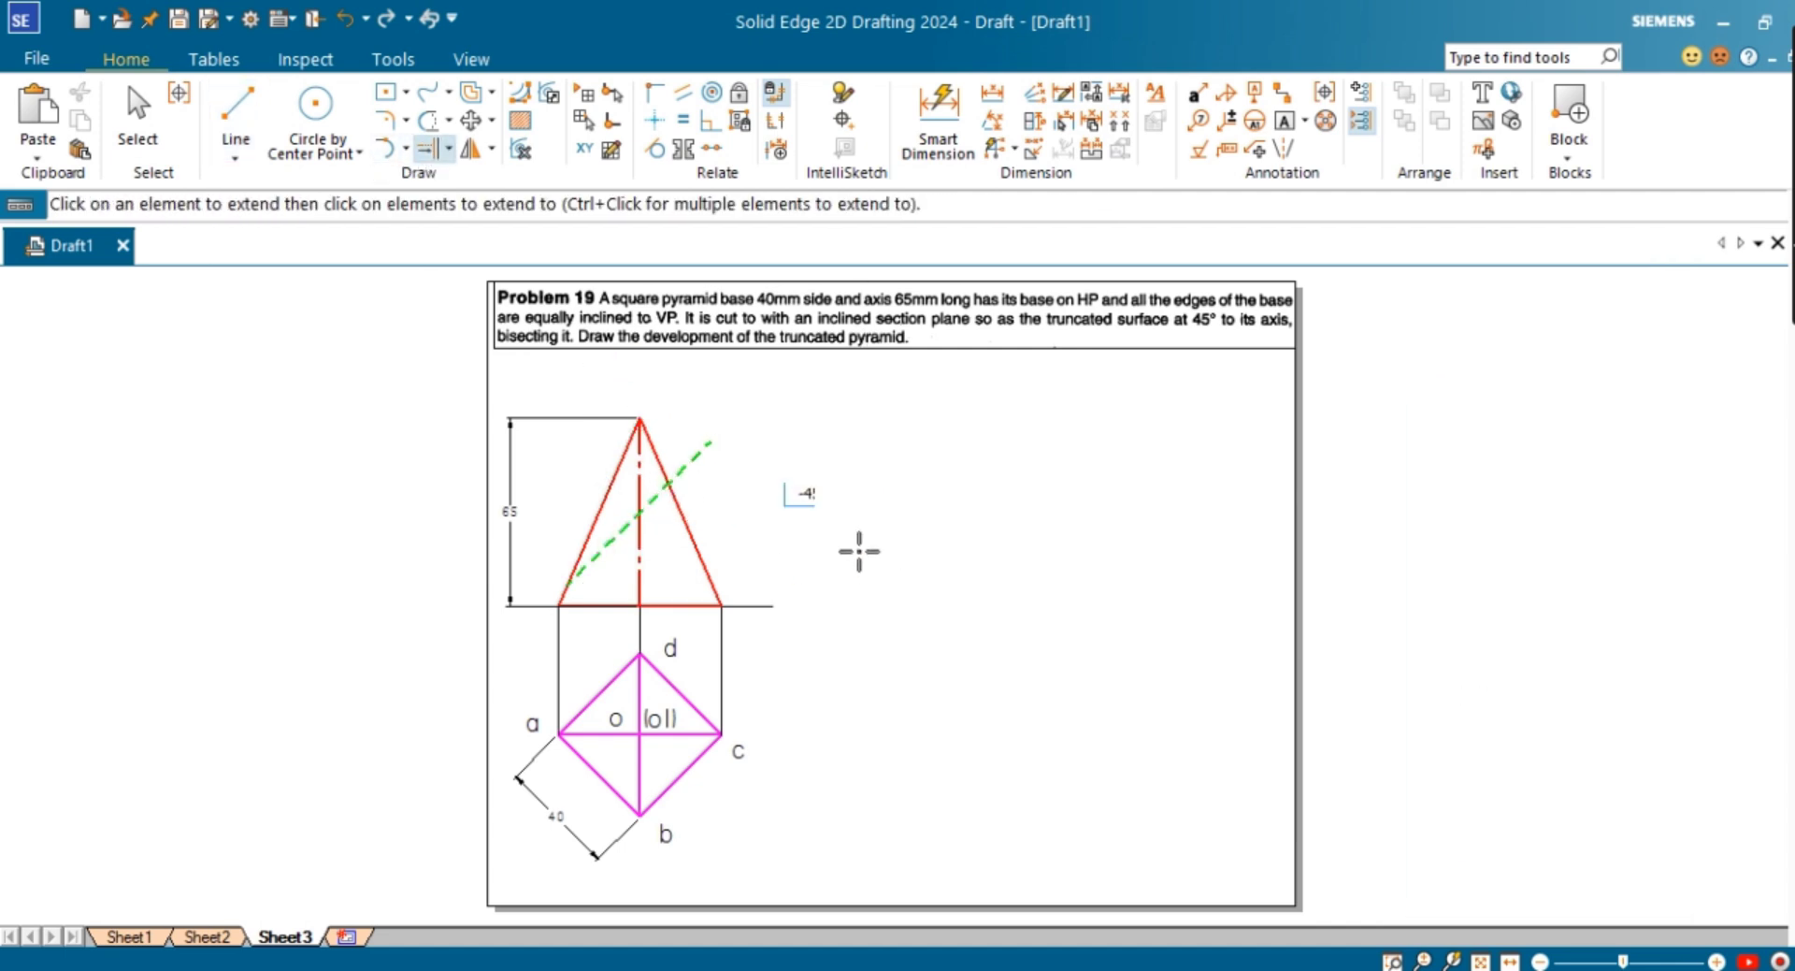
Step: Dimension the angle between the pyramid's axis and the green section line, placing it near the apex
{"action": "left_click", "coordinate": [996, 131]}
{"action": "scroll", "coordinate": [751, 454], "scroll_direction": "up", "scroll_amount": 2}
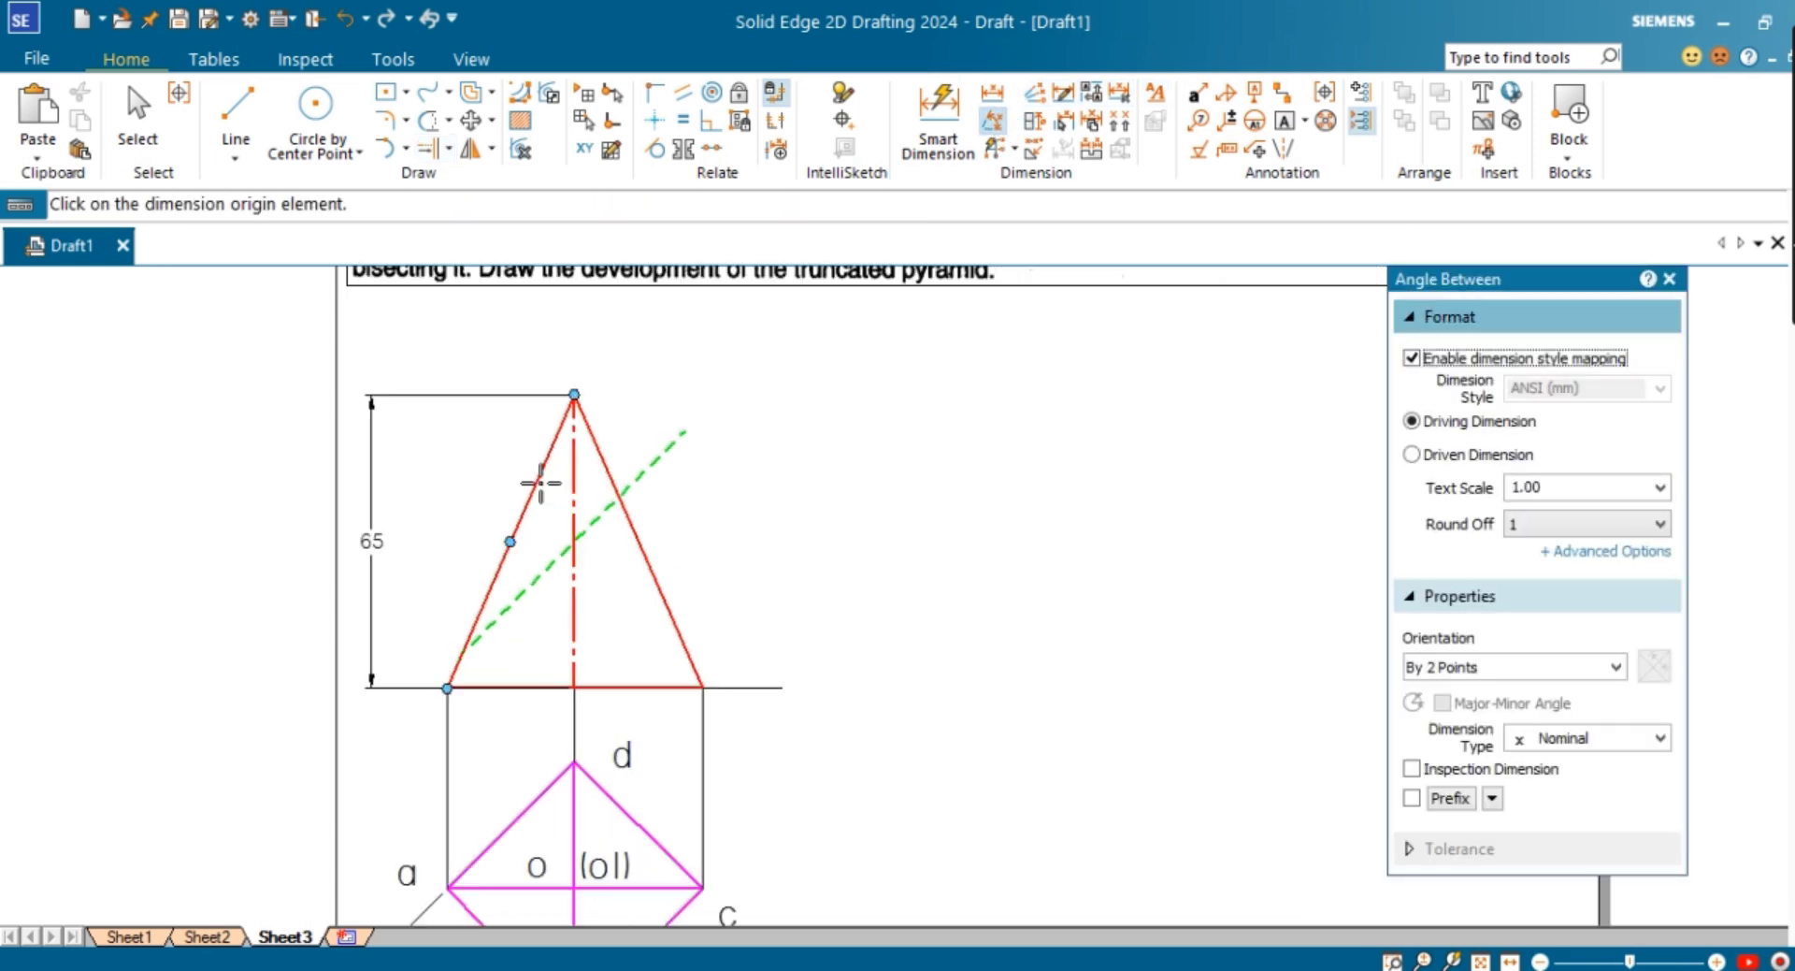
{"action": "left_click", "coordinate": [576, 480]}
{"action": "left_click", "coordinate": [596, 518]}
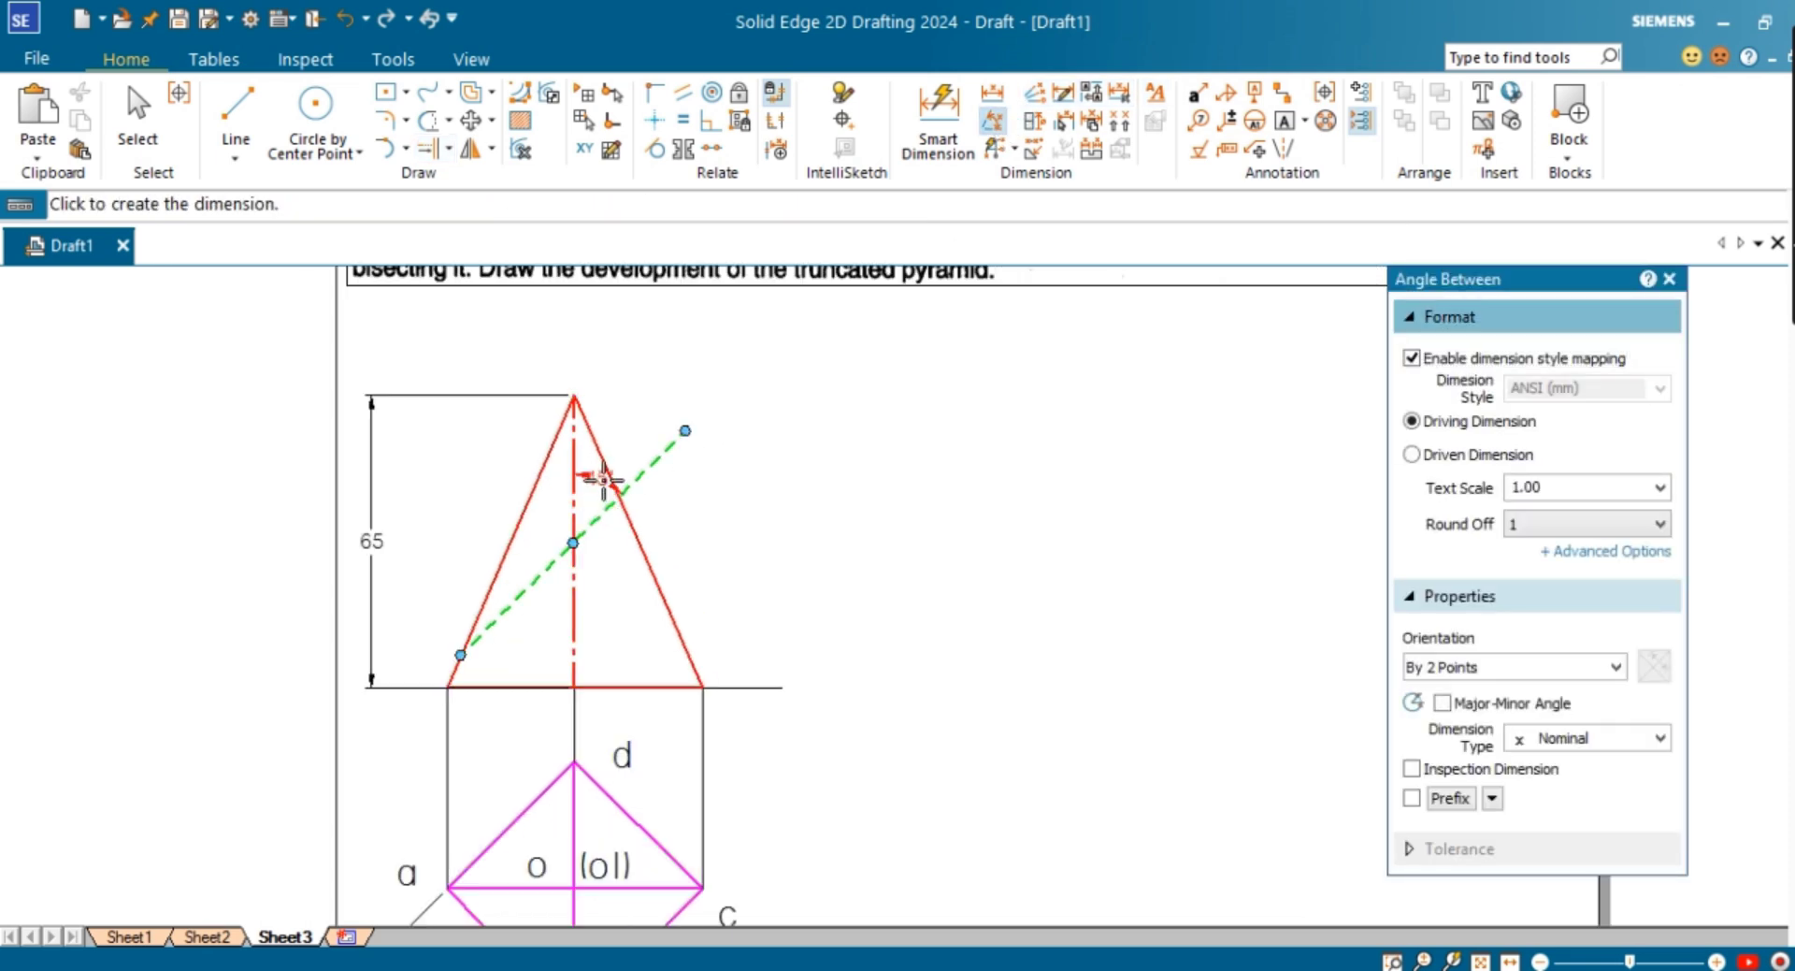
{"action": "left_click", "coordinate": [615, 441]}
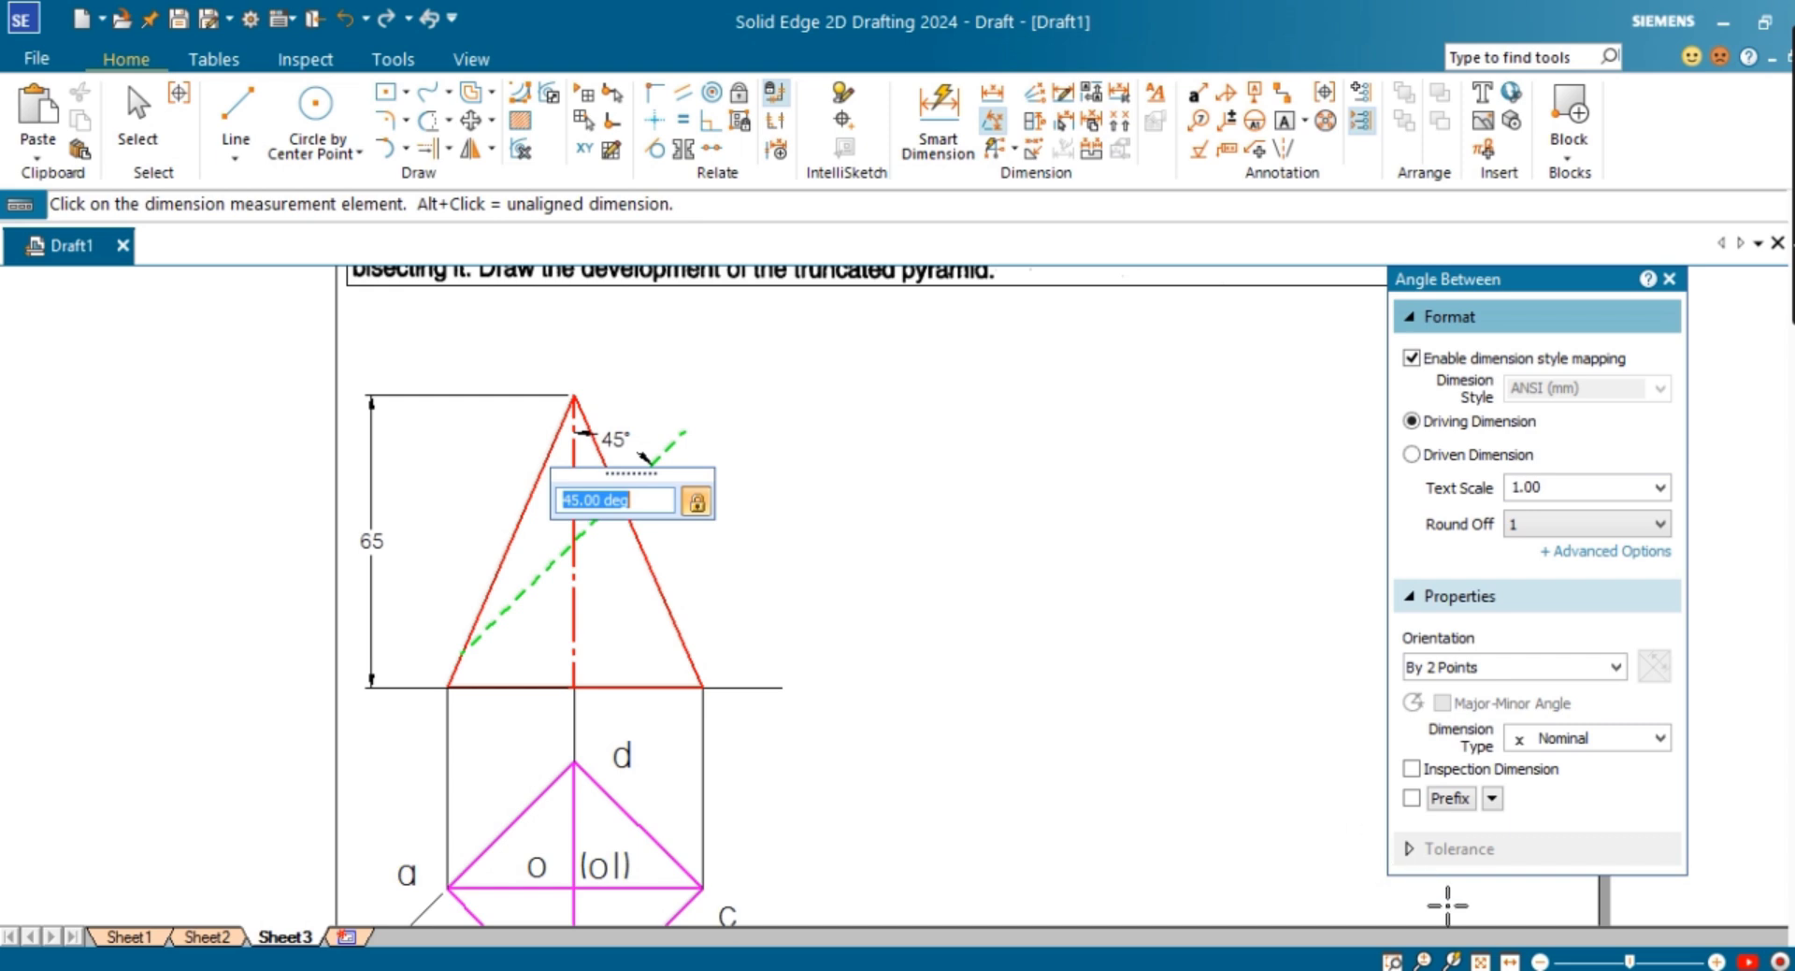
{"action": "scroll", "coordinate": [938, 661], "scroll_direction": "down", "scroll_amount": 2}
{"action": "scroll", "coordinate": [888, 574], "scroll_direction": "up", "scroll_amount": 1}
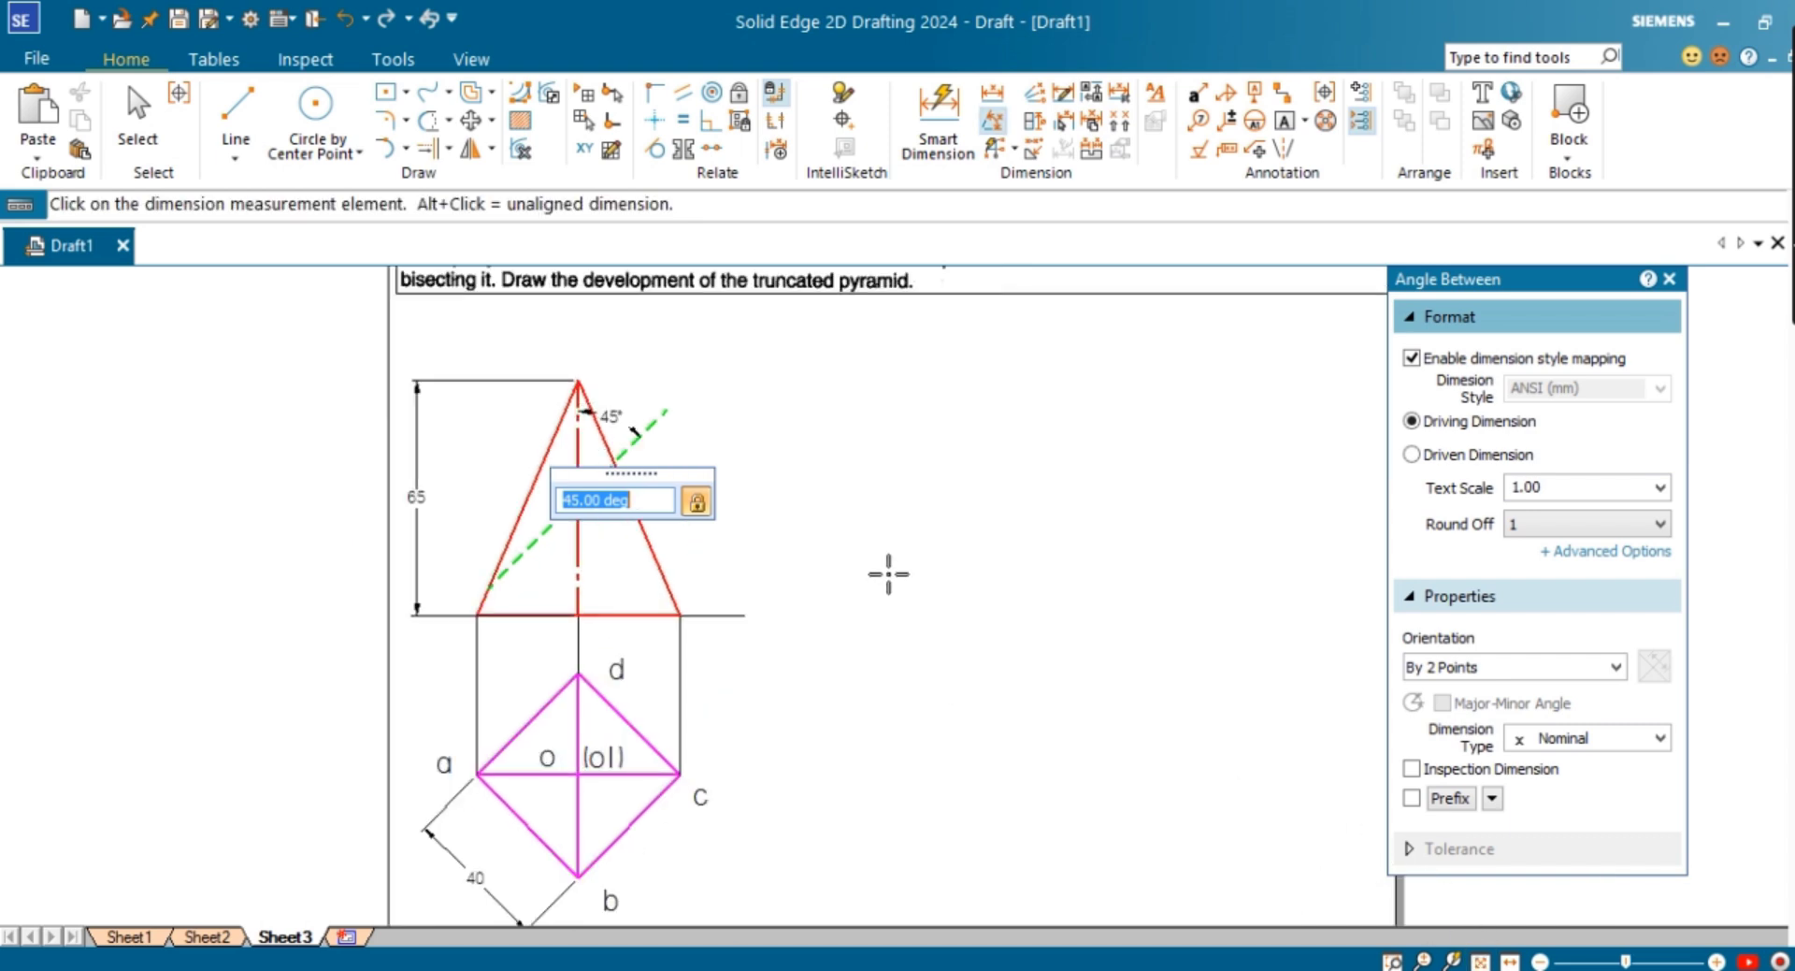
Step: Split the front view's left slant edge where the green section line meets it
{"action": "left_click", "coordinate": [449, 148]}
{"action": "left_click", "coordinate": [468, 209]}
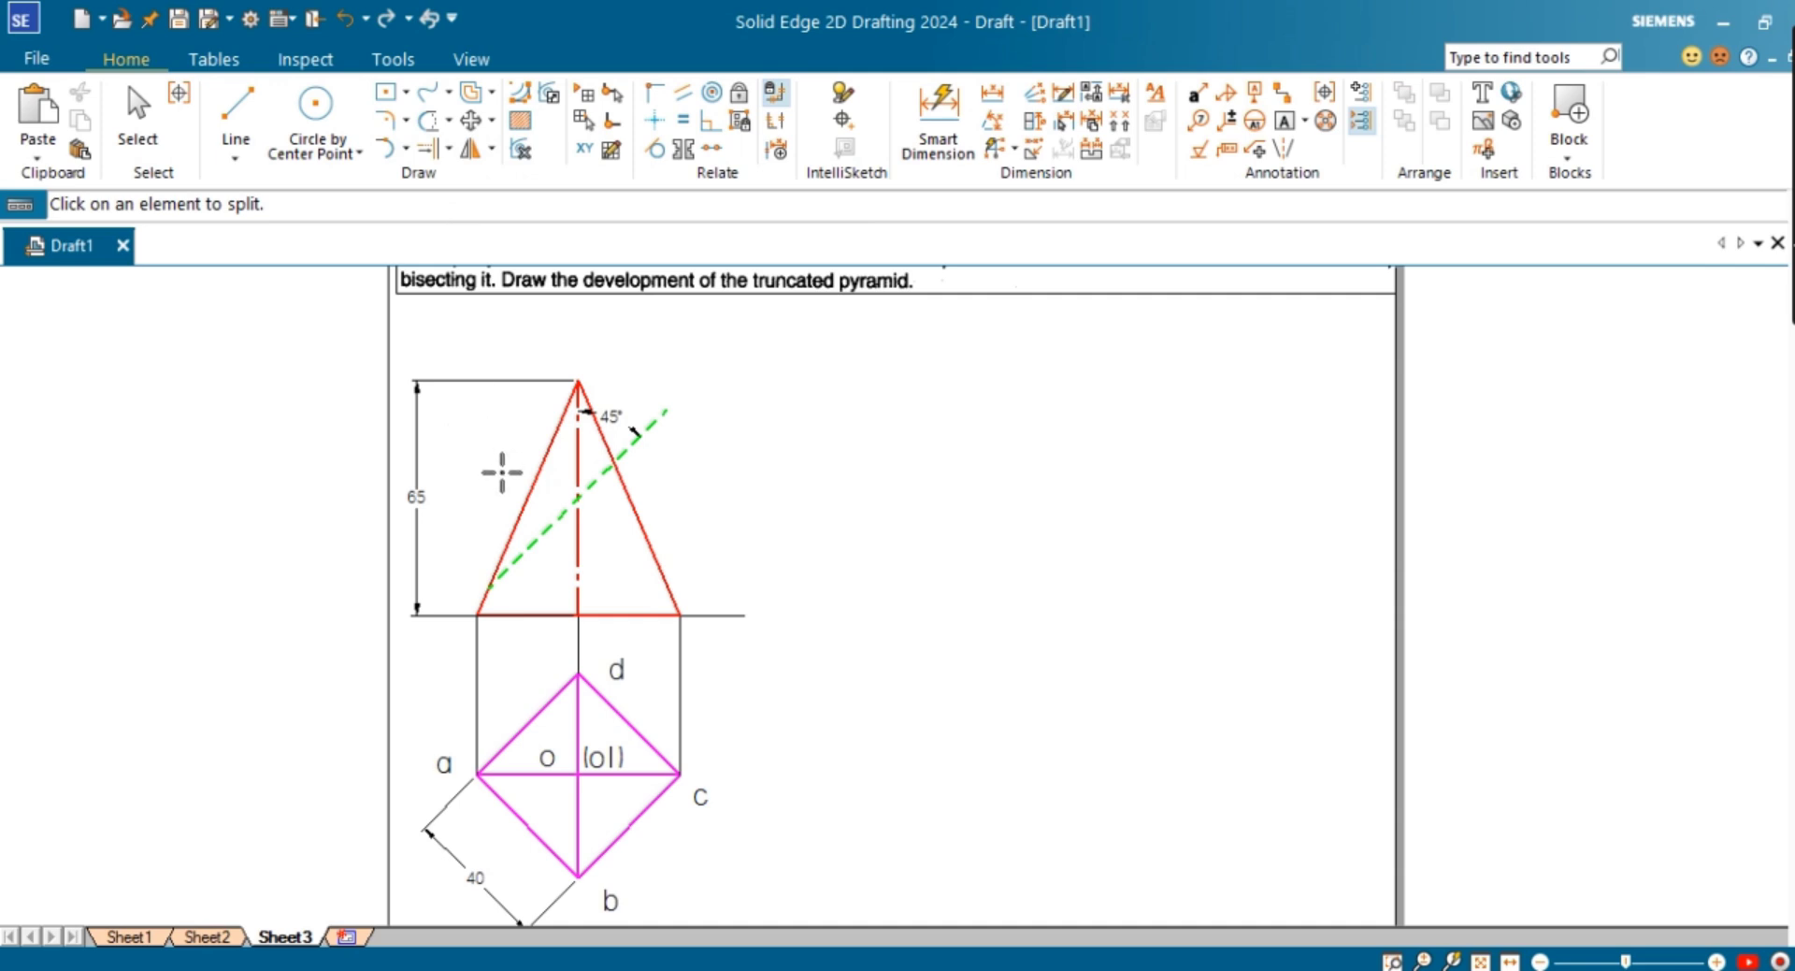
{"action": "left_click", "coordinate": [523, 509]}
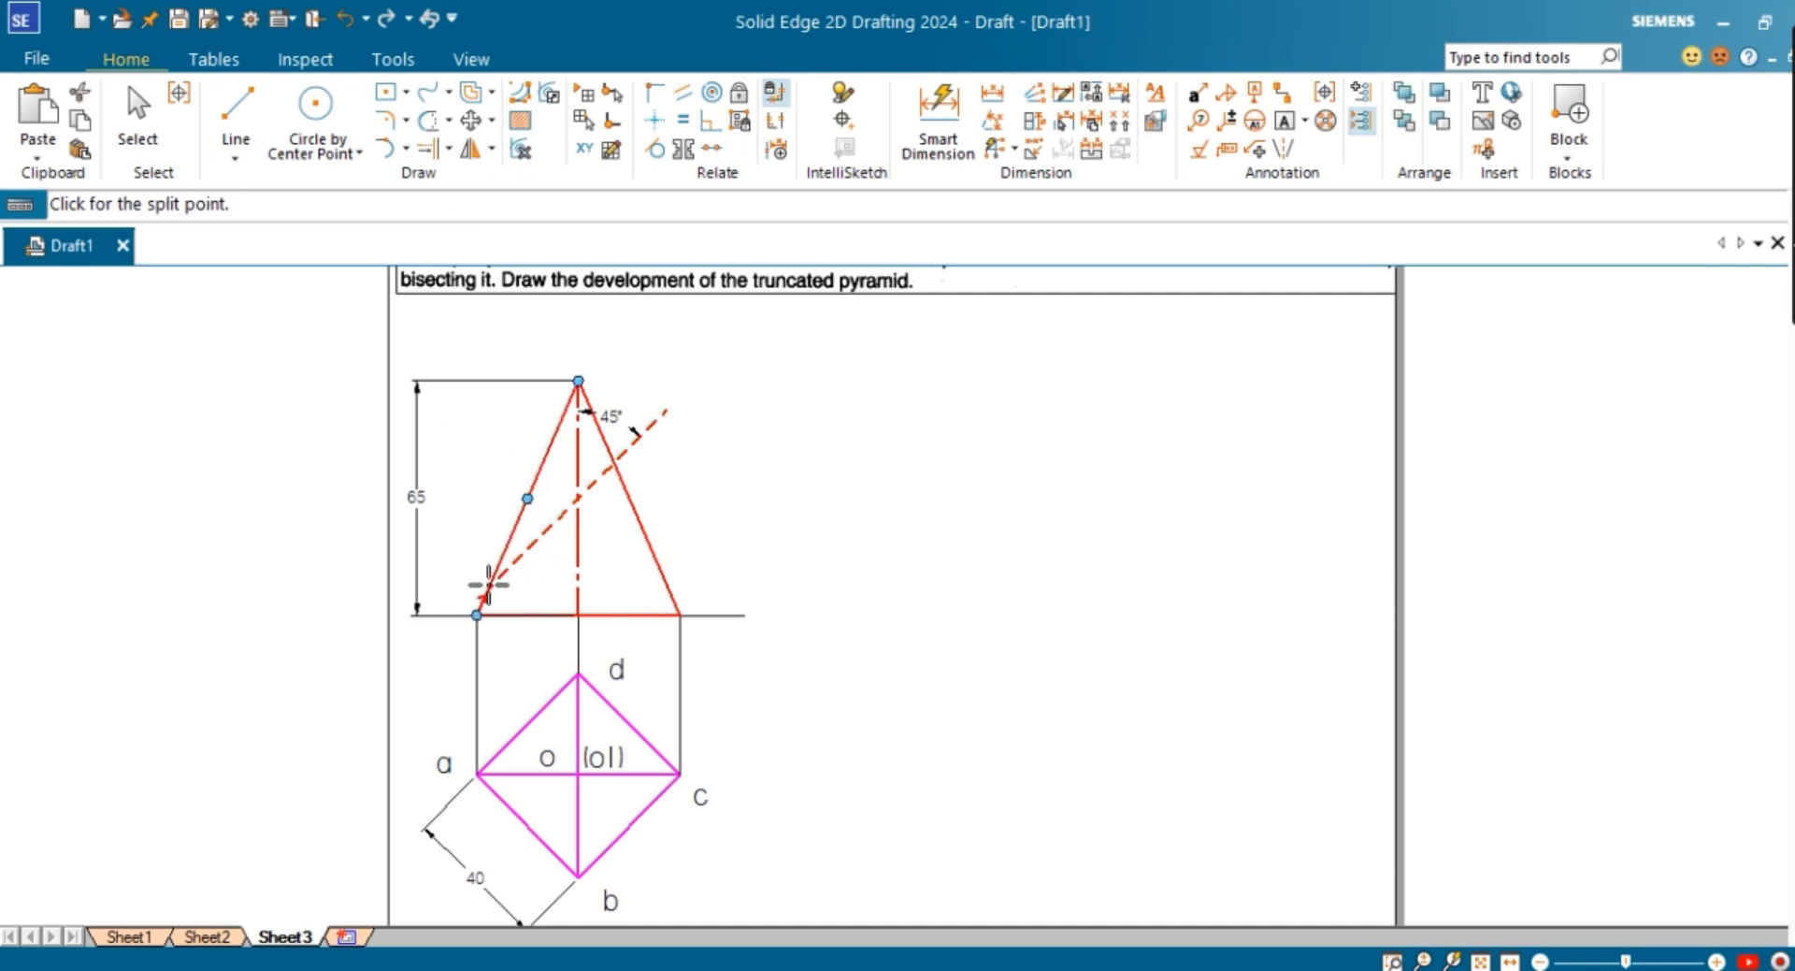
{"action": "scroll", "coordinate": [486, 587], "scroll_direction": "up", "scroll_amount": 5}
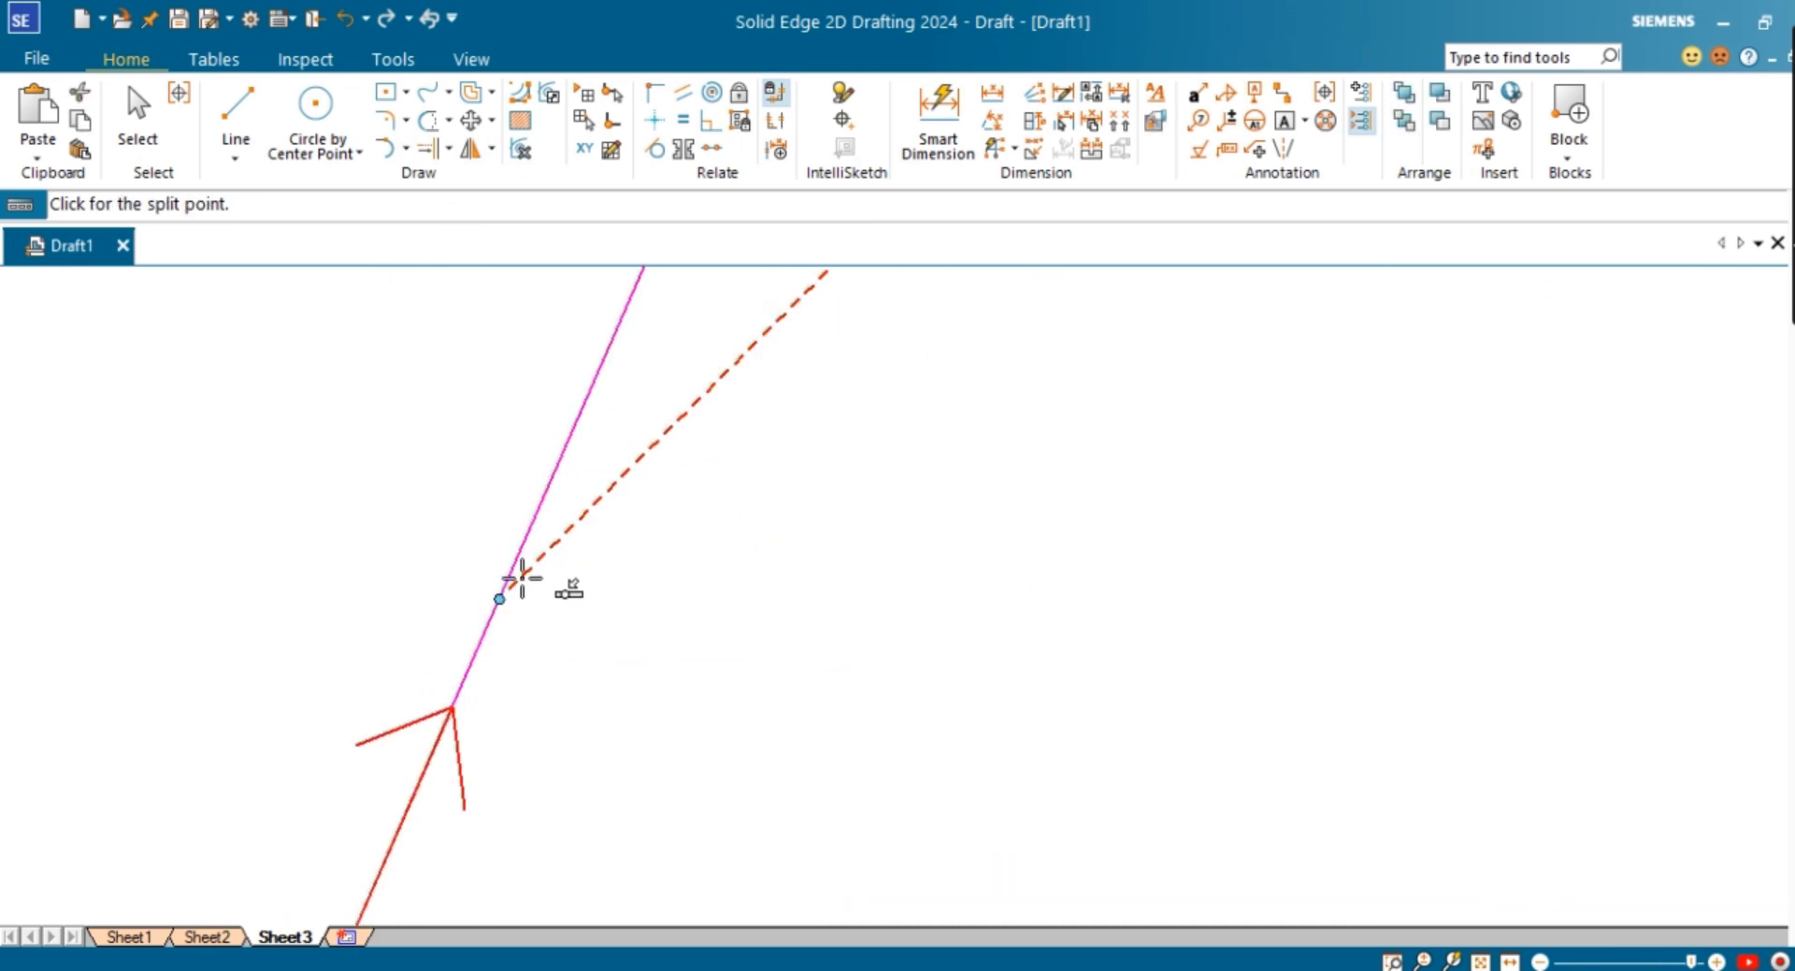
{"action": "left_click", "coordinate": [498, 597]}
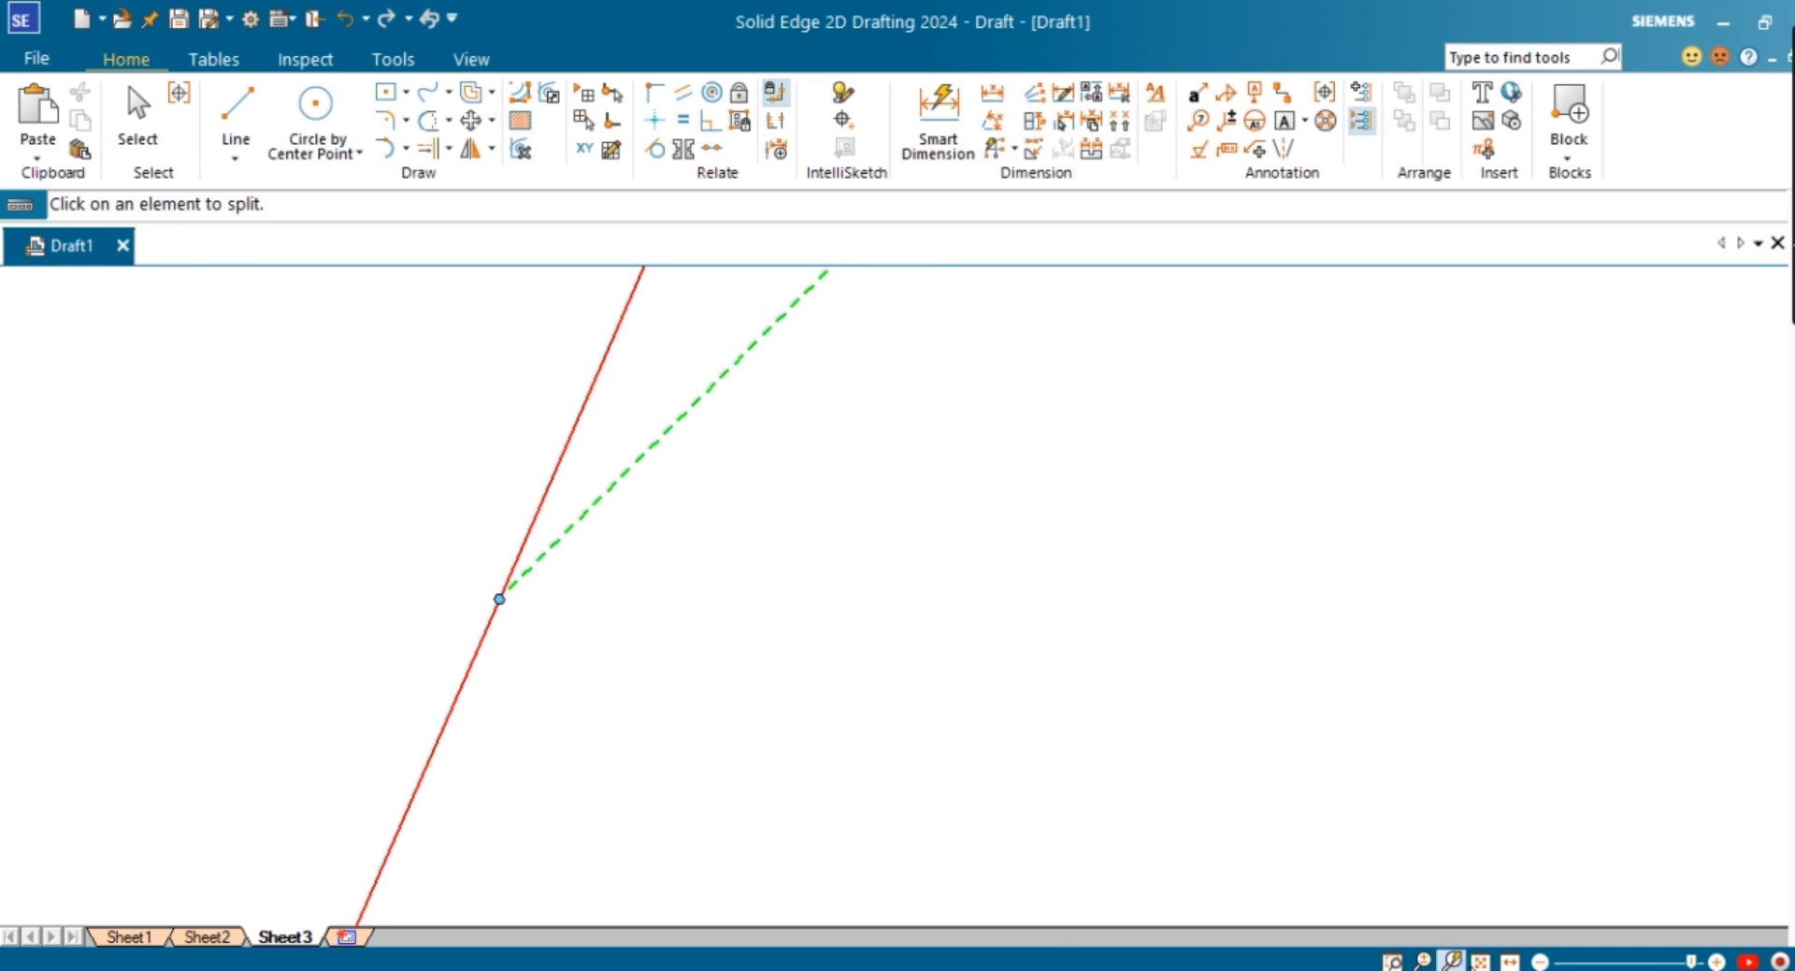
Step: Split the pyramid's dash-dot axis at its midpoint, where the section line crosses it
{"action": "left_click", "coordinate": [1481, 960]}
{"action": "left_click", "coordinate": [641, 495]}
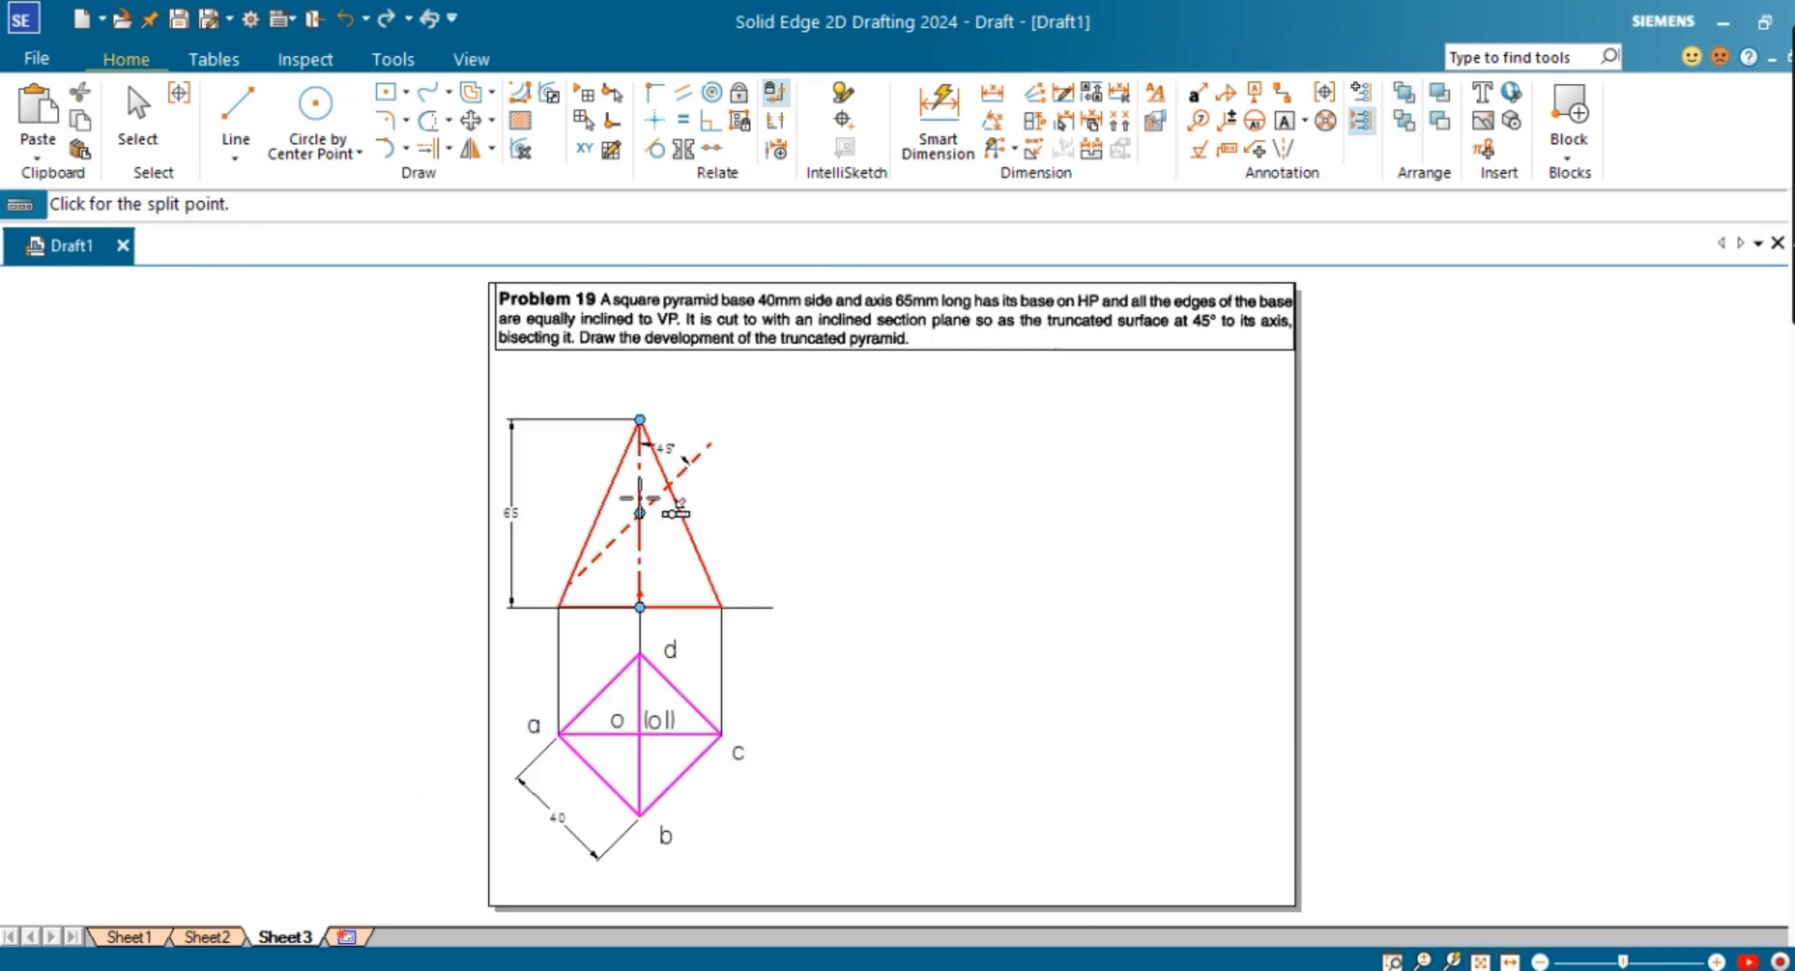
{"action": "scroll", "coordinate": [639, 498], "scroll_direction": "up", "scroll_amount": 5}
{"action": "scroll", "coordinate": [640, 498], "scroll_direction": "up", "scroll_amount": 3}
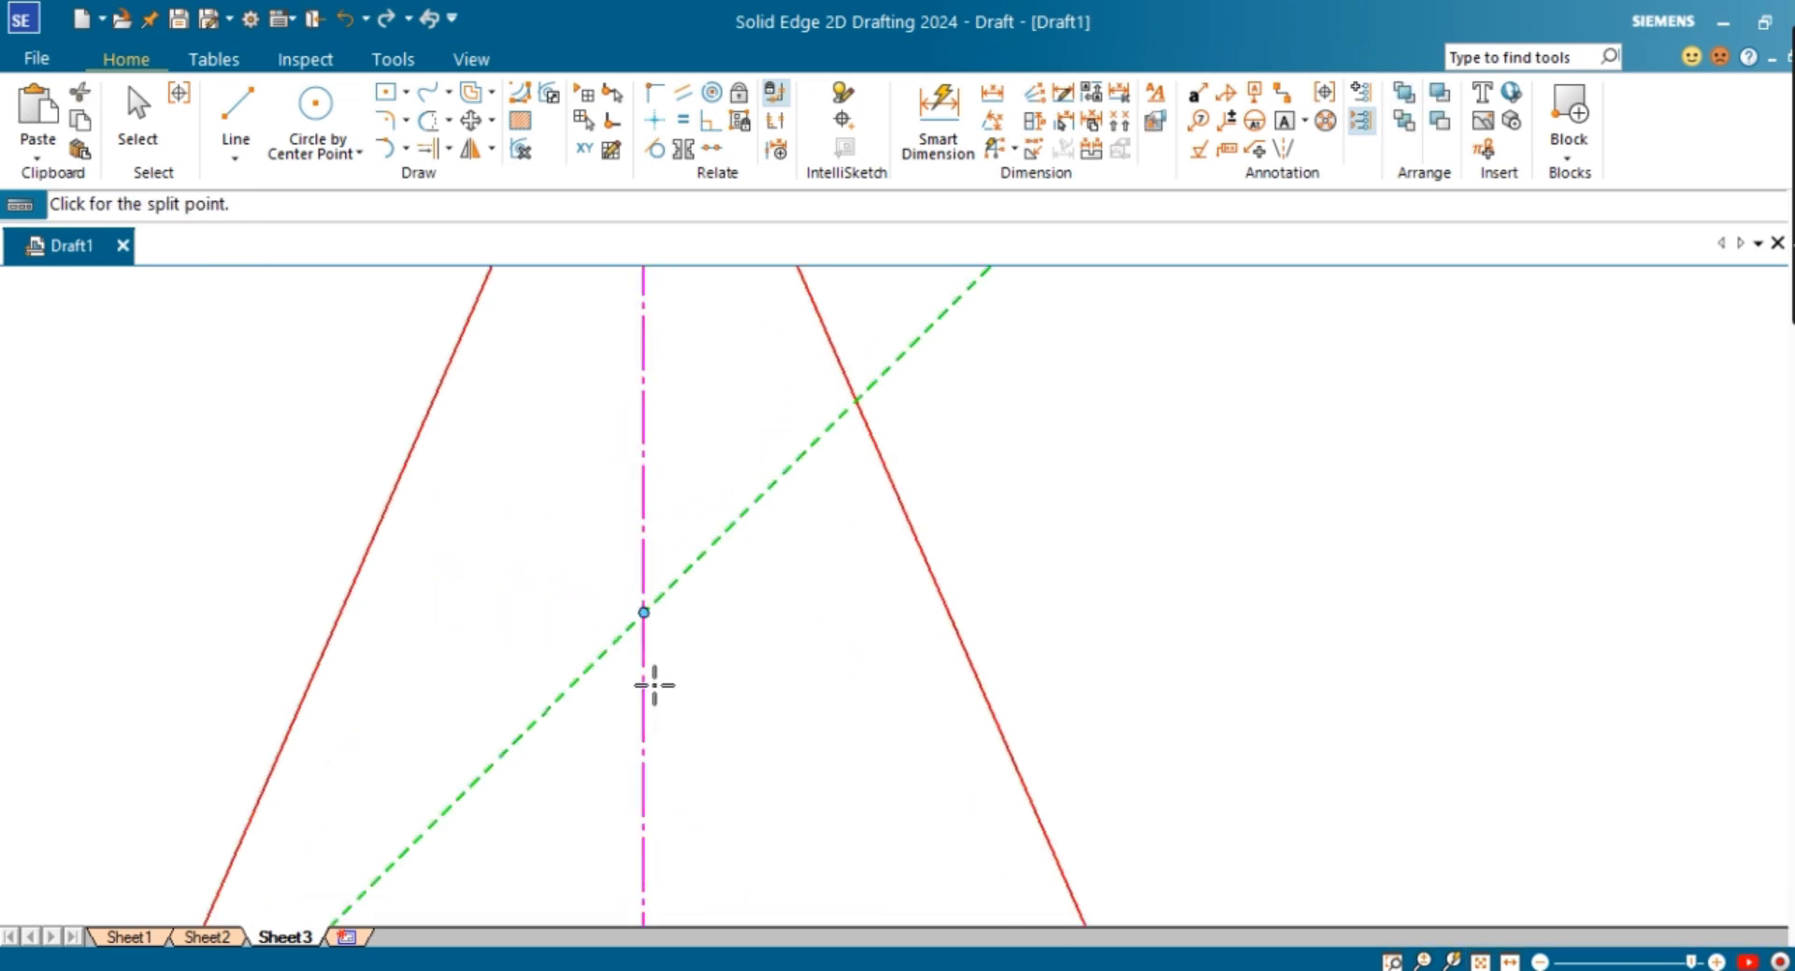
{"action": "left_click", "coordinate": [643, 611]}
Step: Split the front view's right slant edge at its intersection with the section line
{"action": "scroll", "coordinate": [643, 611], "scroll_direction": "down", "scroll_amount": 4}
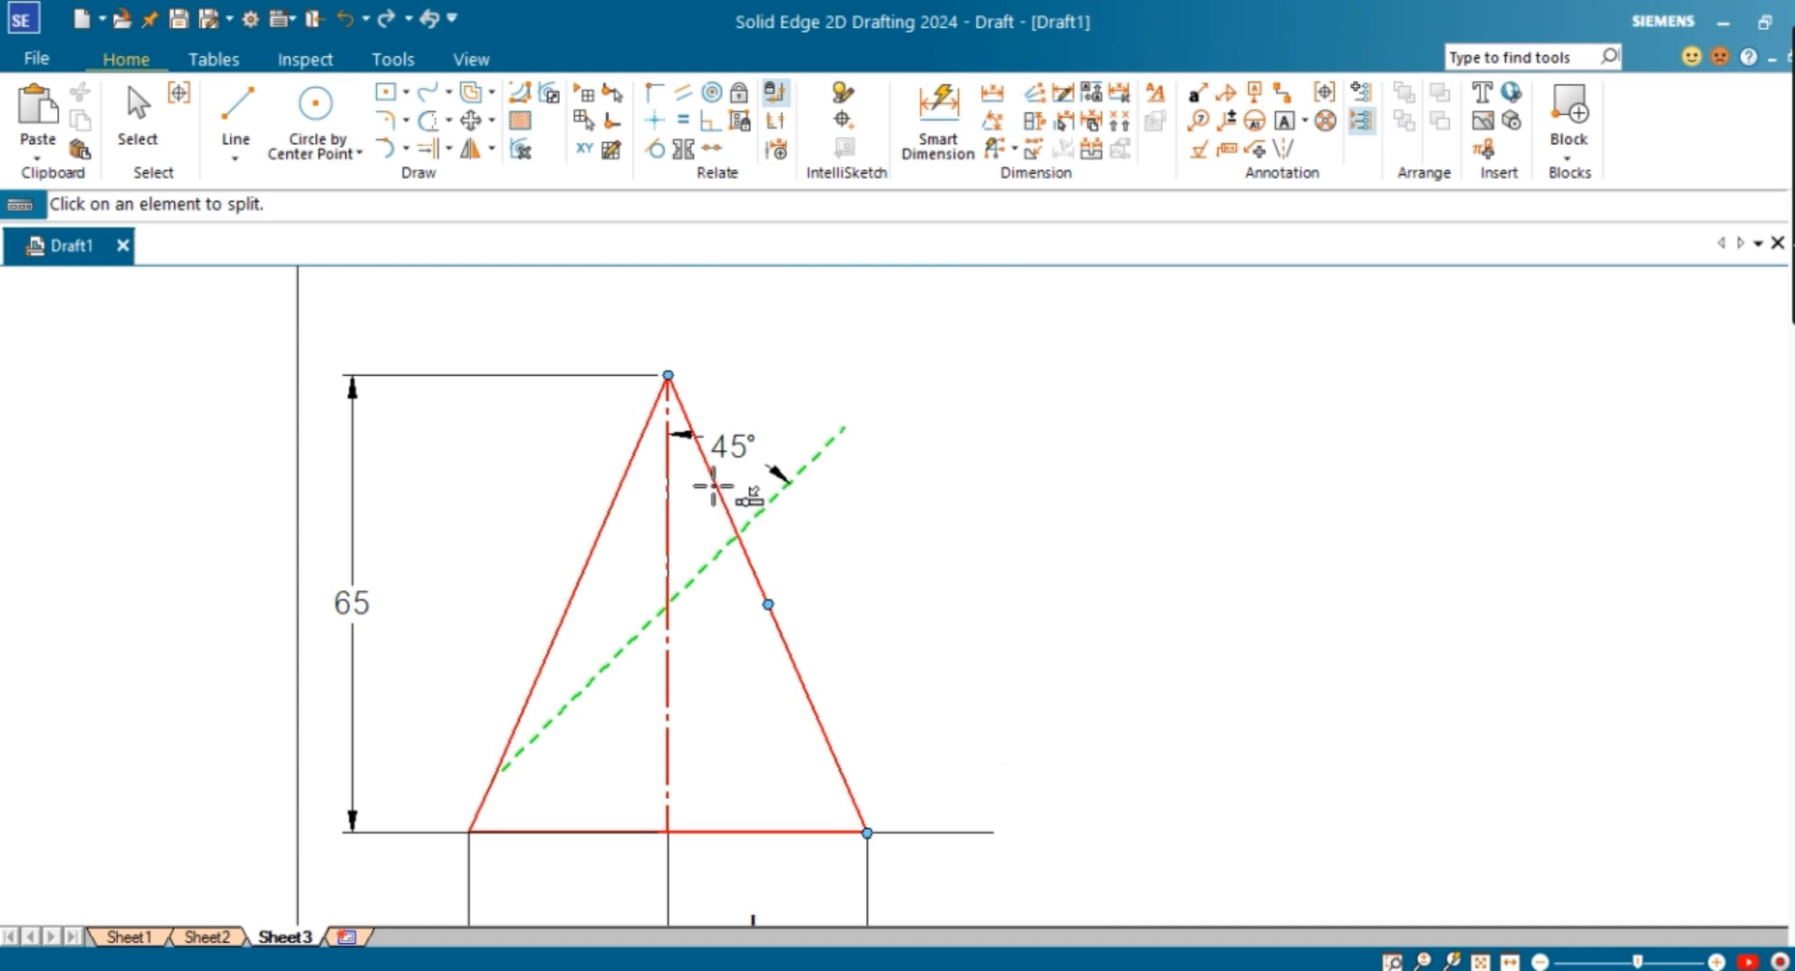
{"action": "left_click", "coordinate": [739, 528]}
{"action": "left_click", "coordinate": [739, 534]}
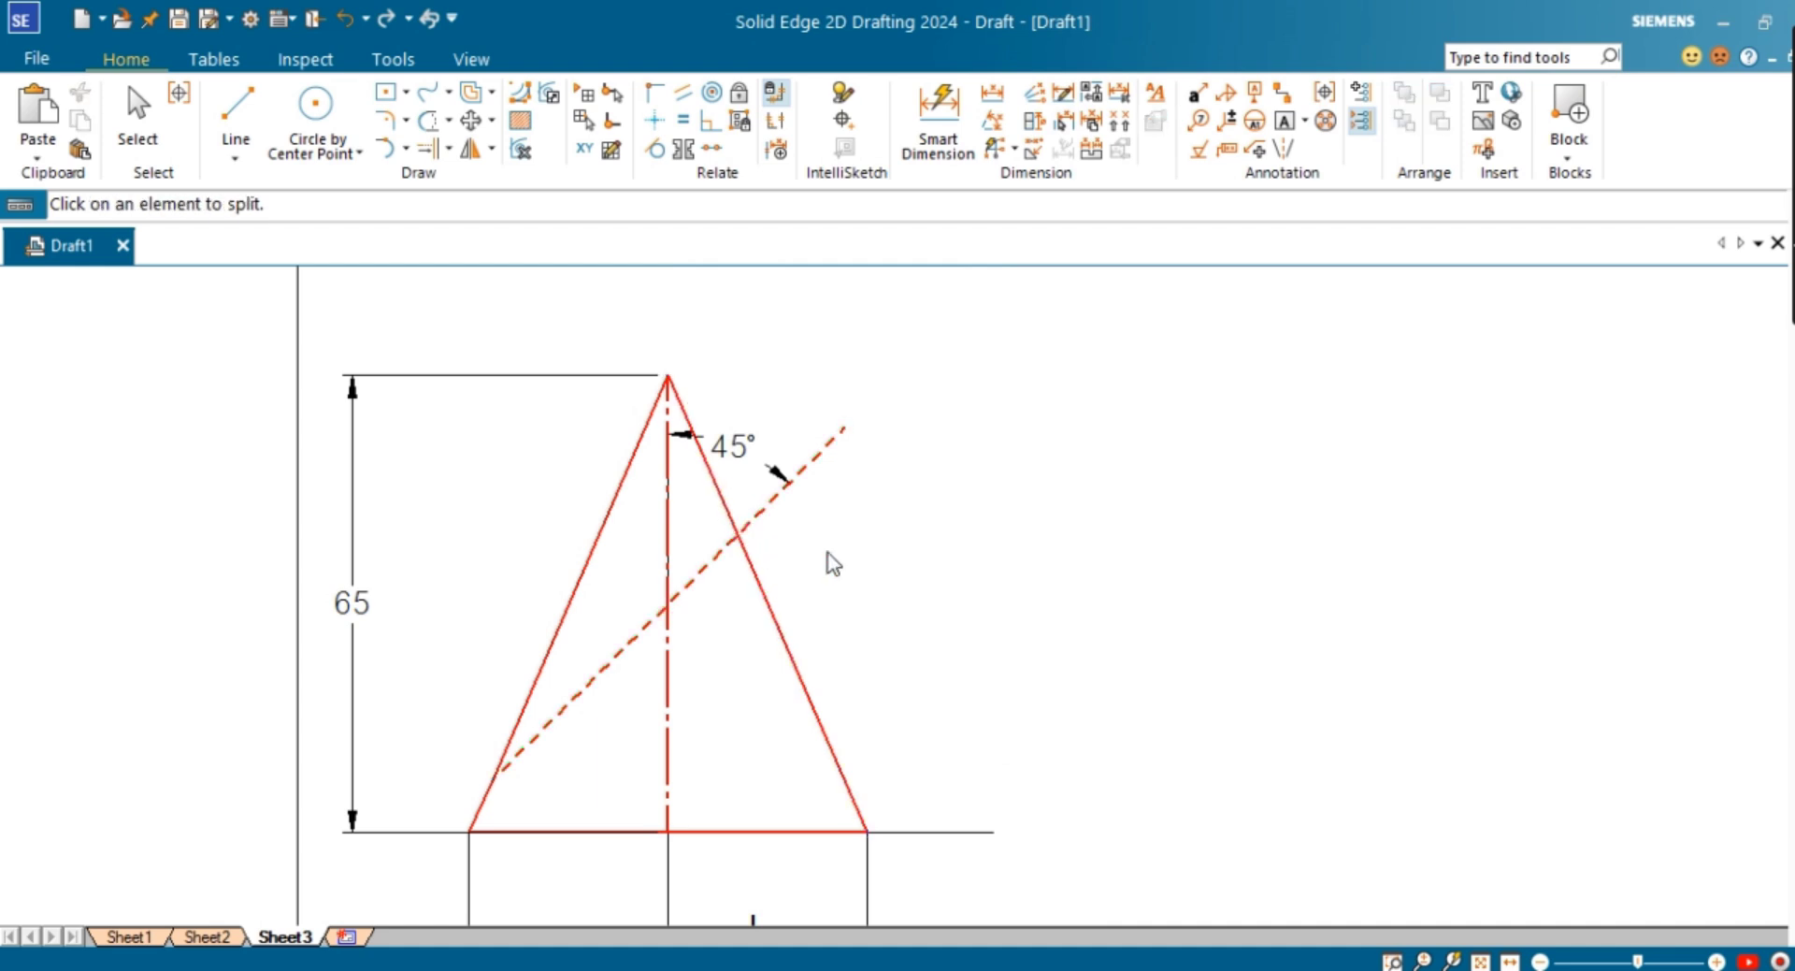
{"action": "right_click", "coordinate": [739, 534]}
{"action": "left_click", "coordinate": [865, 579]}
{"action": "scroll", "coordinate": [833, 618], "scroll_direction": "up", "scroll_amount": 1}
{"action": "scroll", "coordinate": [902, 485], "scroll_direction": "down", "scroll_amount": 1}
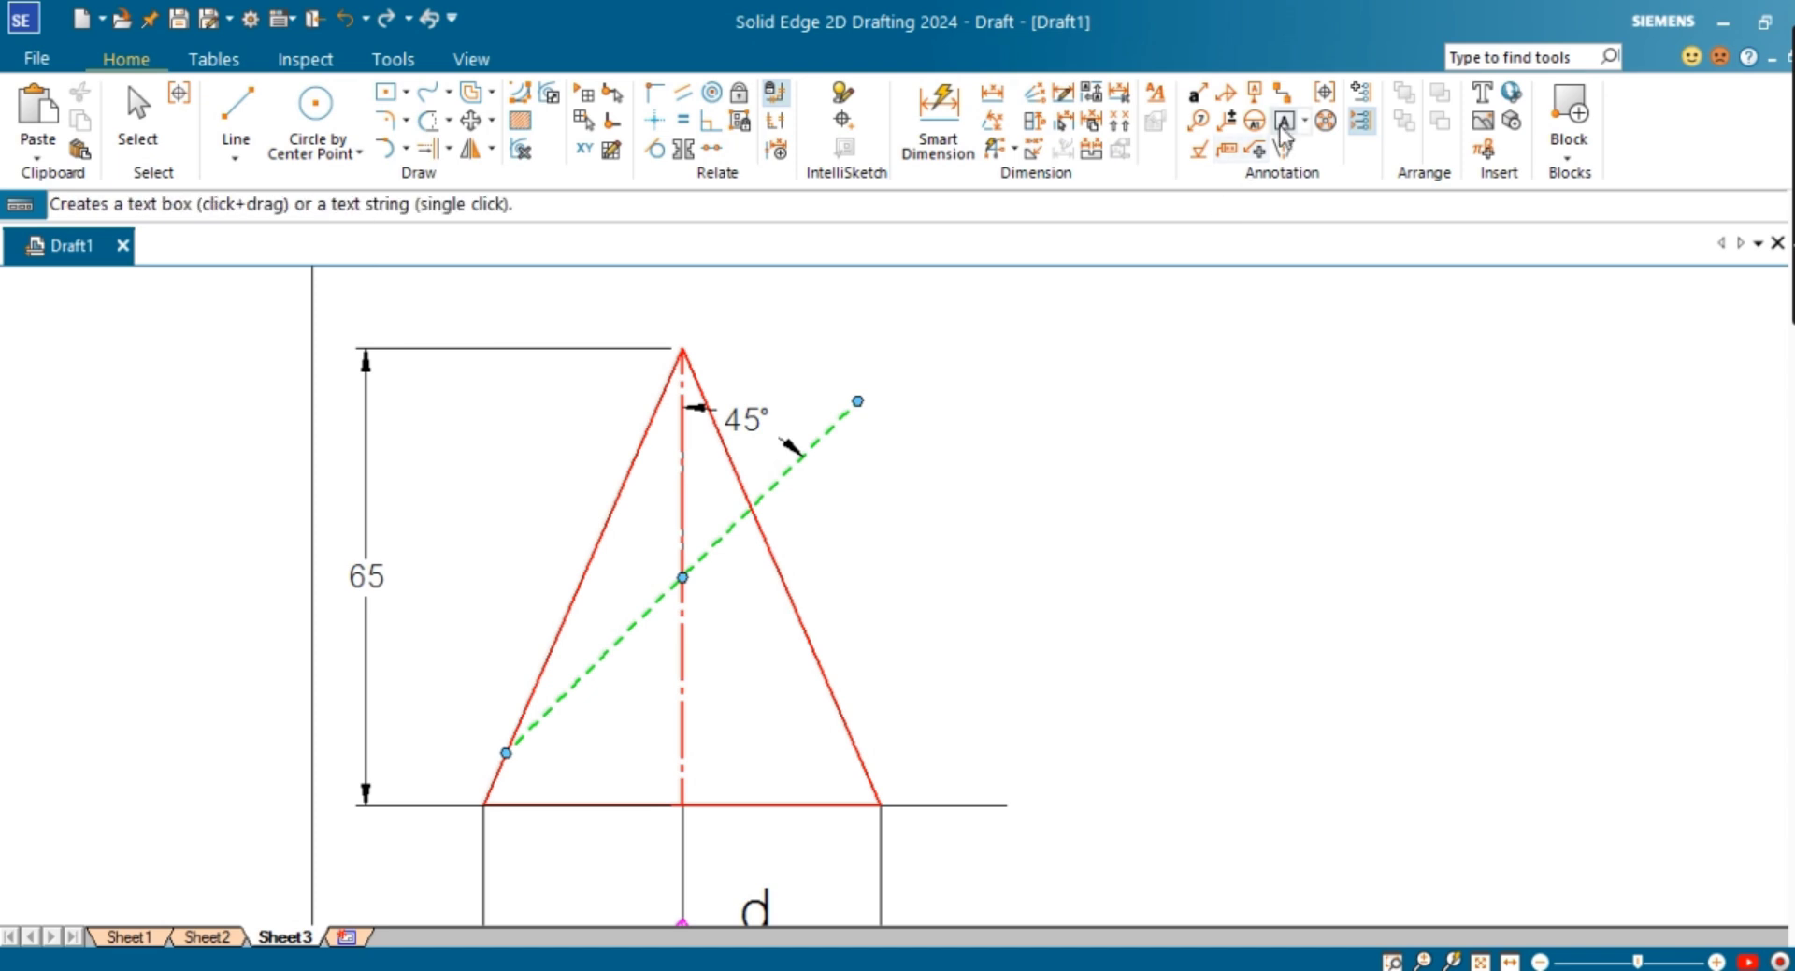
Step: Set the line width of both slant edges and the axis above the section line to 0.13 mm
{"action": "left_click", "coordinate": [137, 114]}
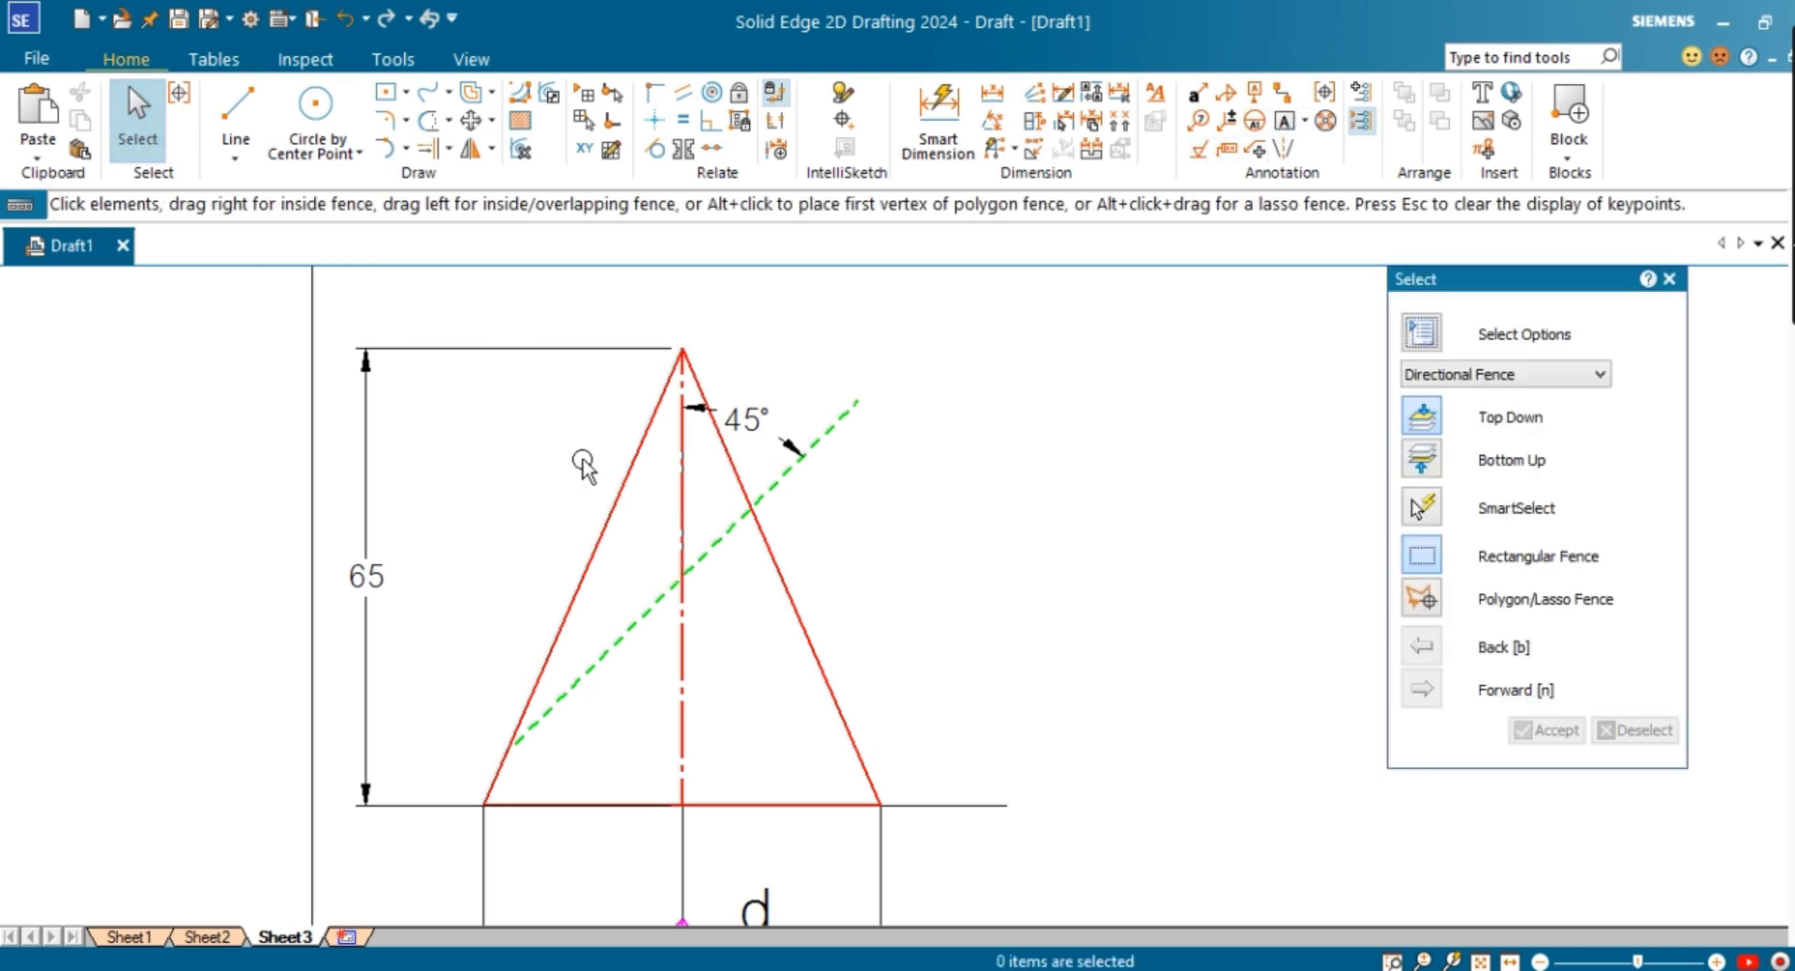
{"action": "left_click", "coordinate": [612, 509]}
{"action": "left_click", "coordinate": [677, 500], "text": "ctrl"}
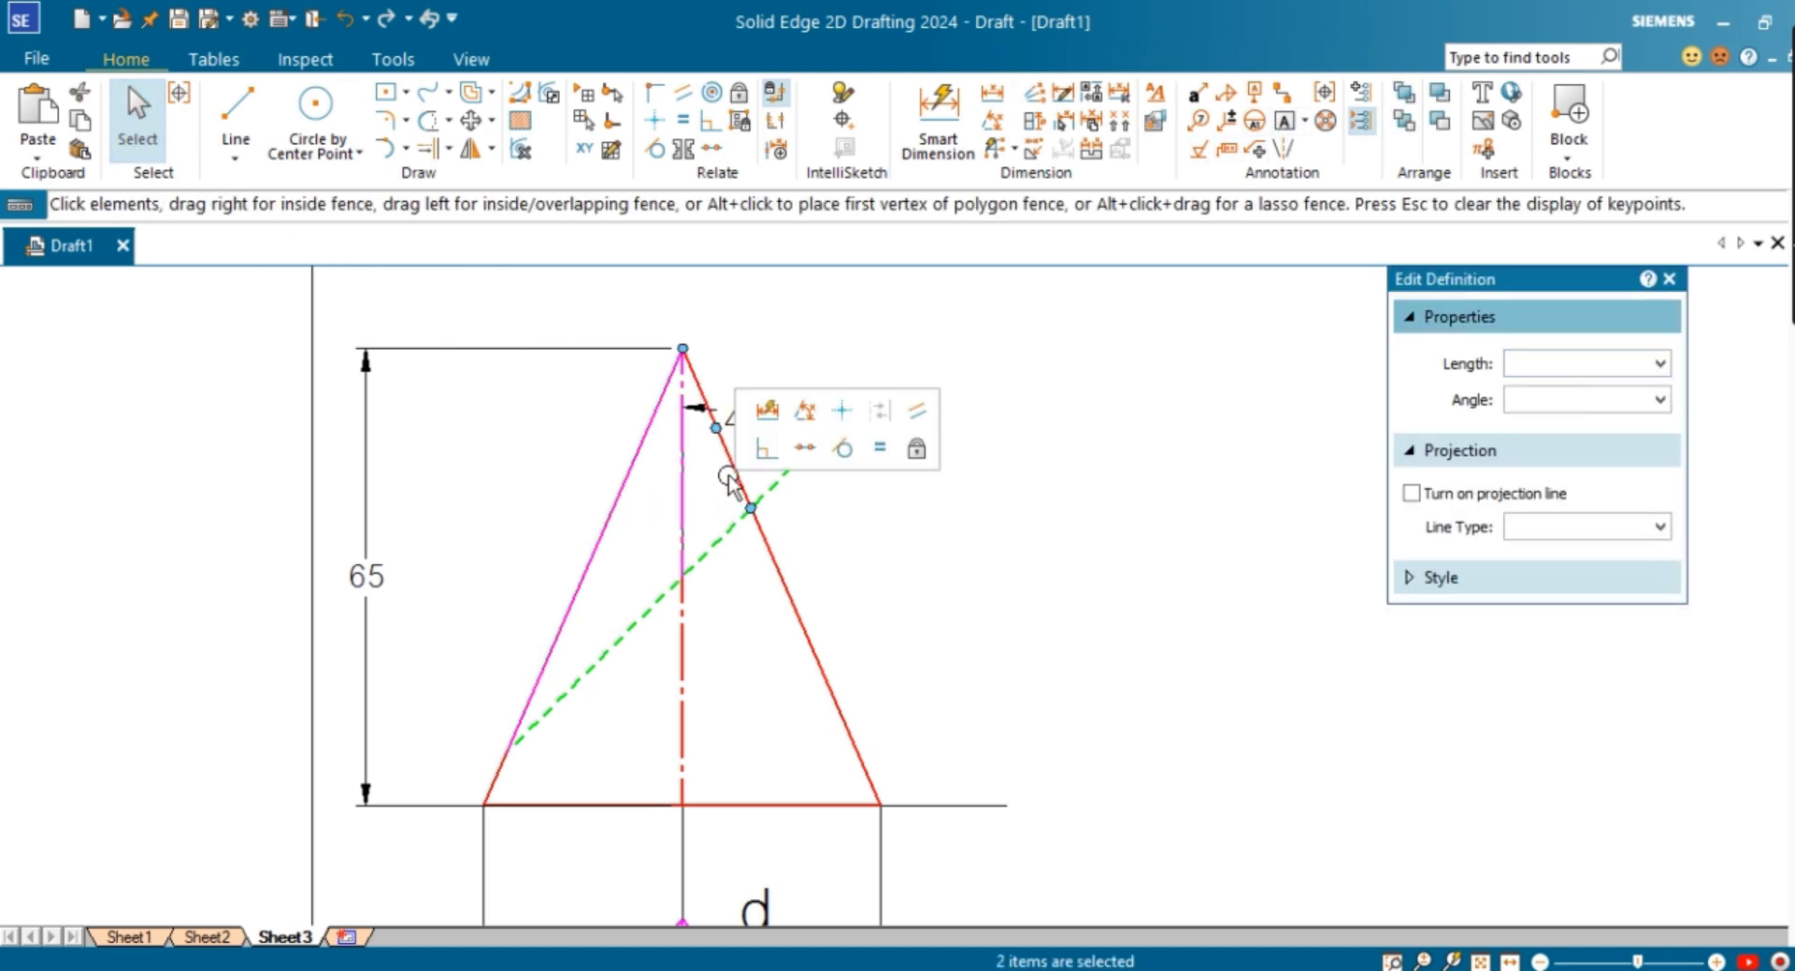
{"action": "left_click", "coordinate": [811, 446], "text": "ctrl"}
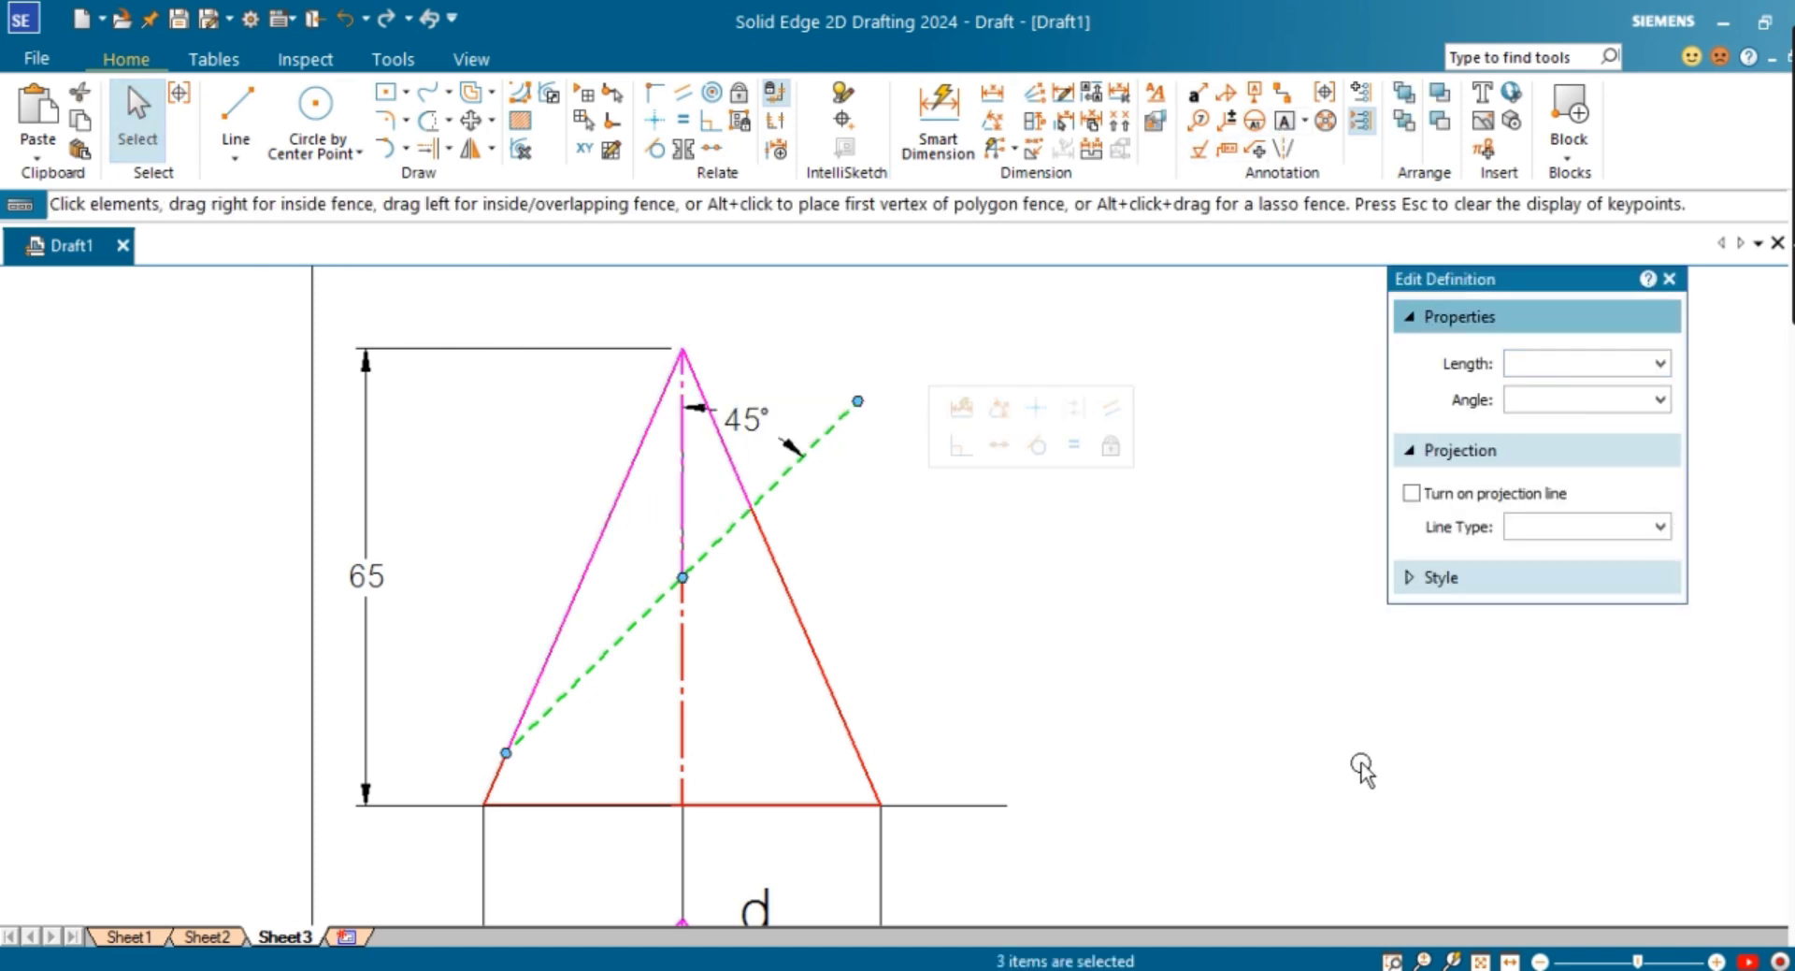
{"action": "left_click", "coordinate": [1492, 580]}
{"action": "left_click", "coordinate": [1589, 700]}
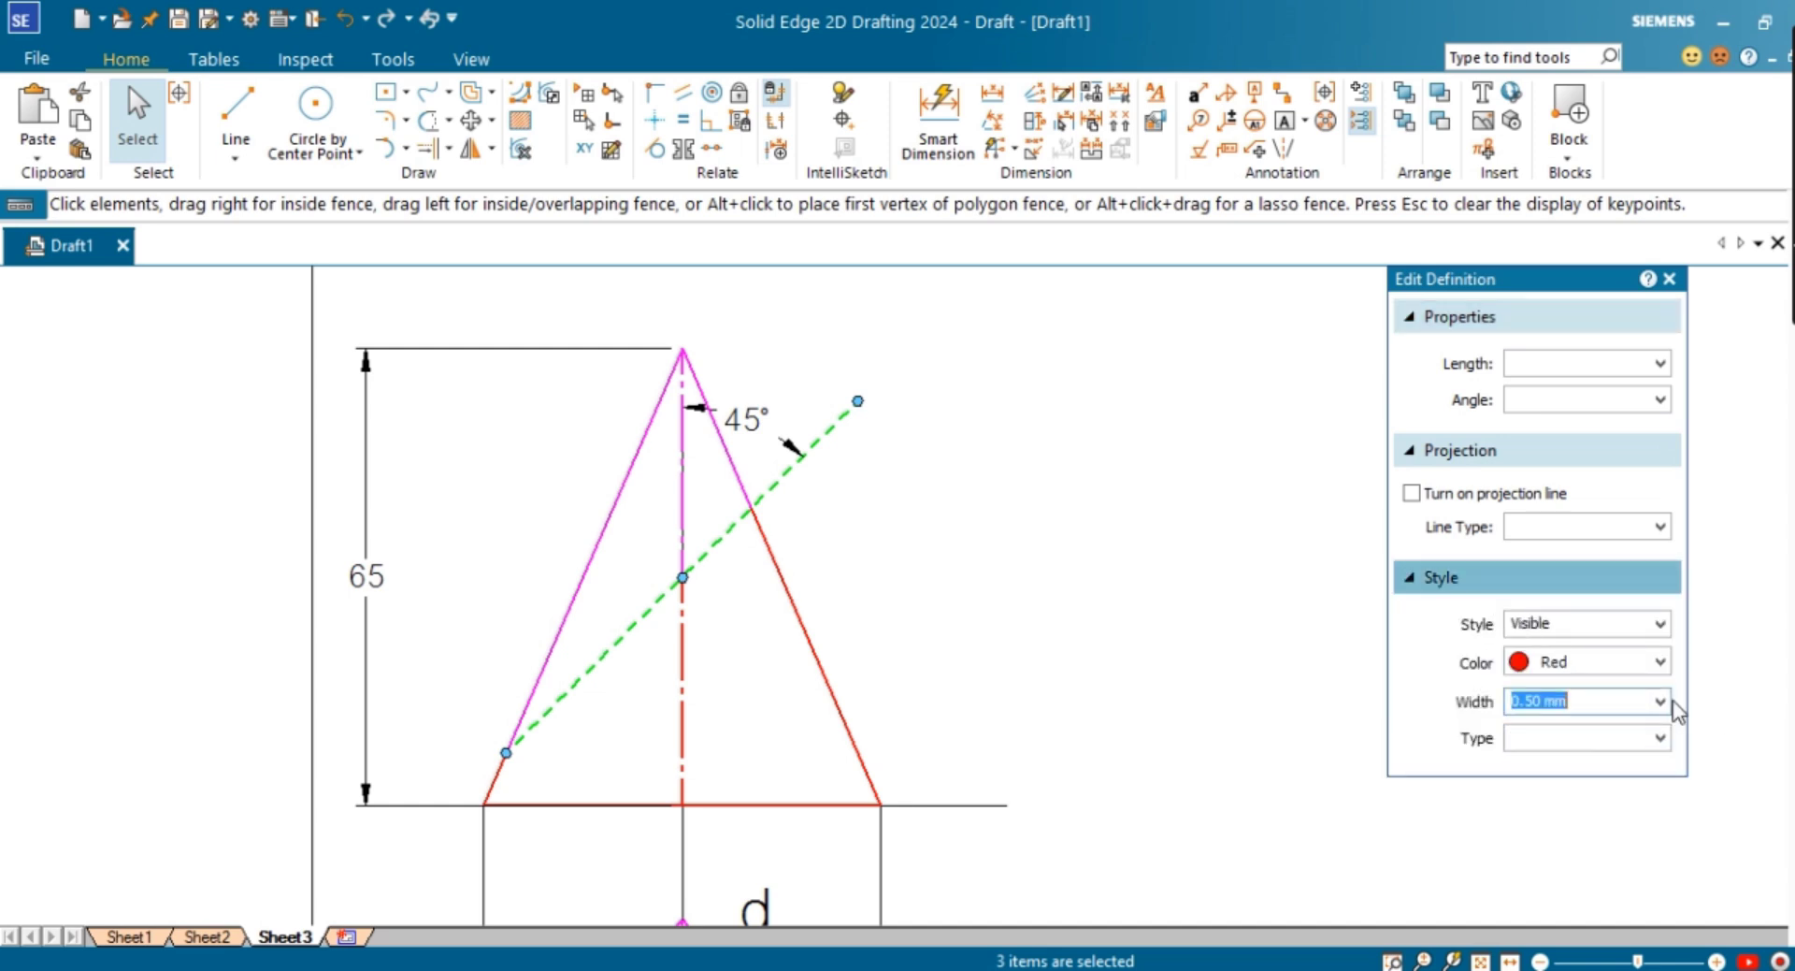
{"action": "left_click", "coordinate": [1674, 707]}
{"action": "left_click", "coordinate": [1627, 725]}
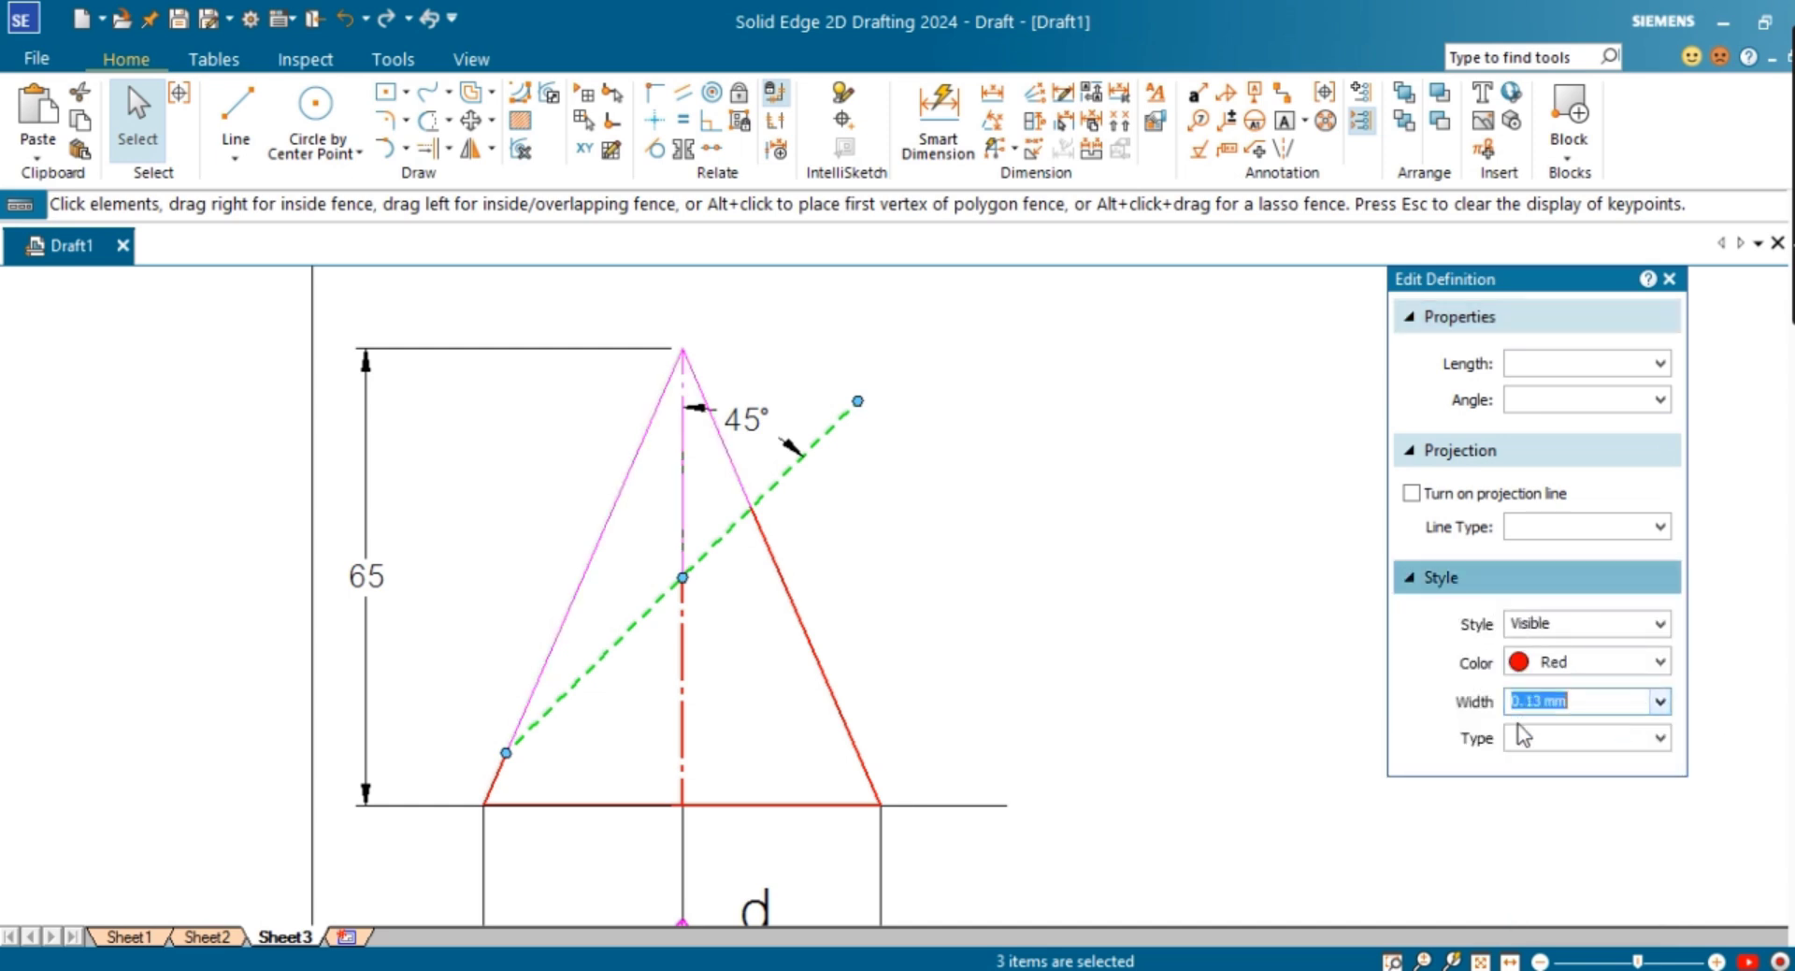
{"action": "left_click", "coordinate": [1398, 827]}
Step: Label the section line's intersections 1 on the left edge, 2 and (4) at the axis, and 3 on the right edge
{"action": "left_click", "coordinate": [1481, 961]}
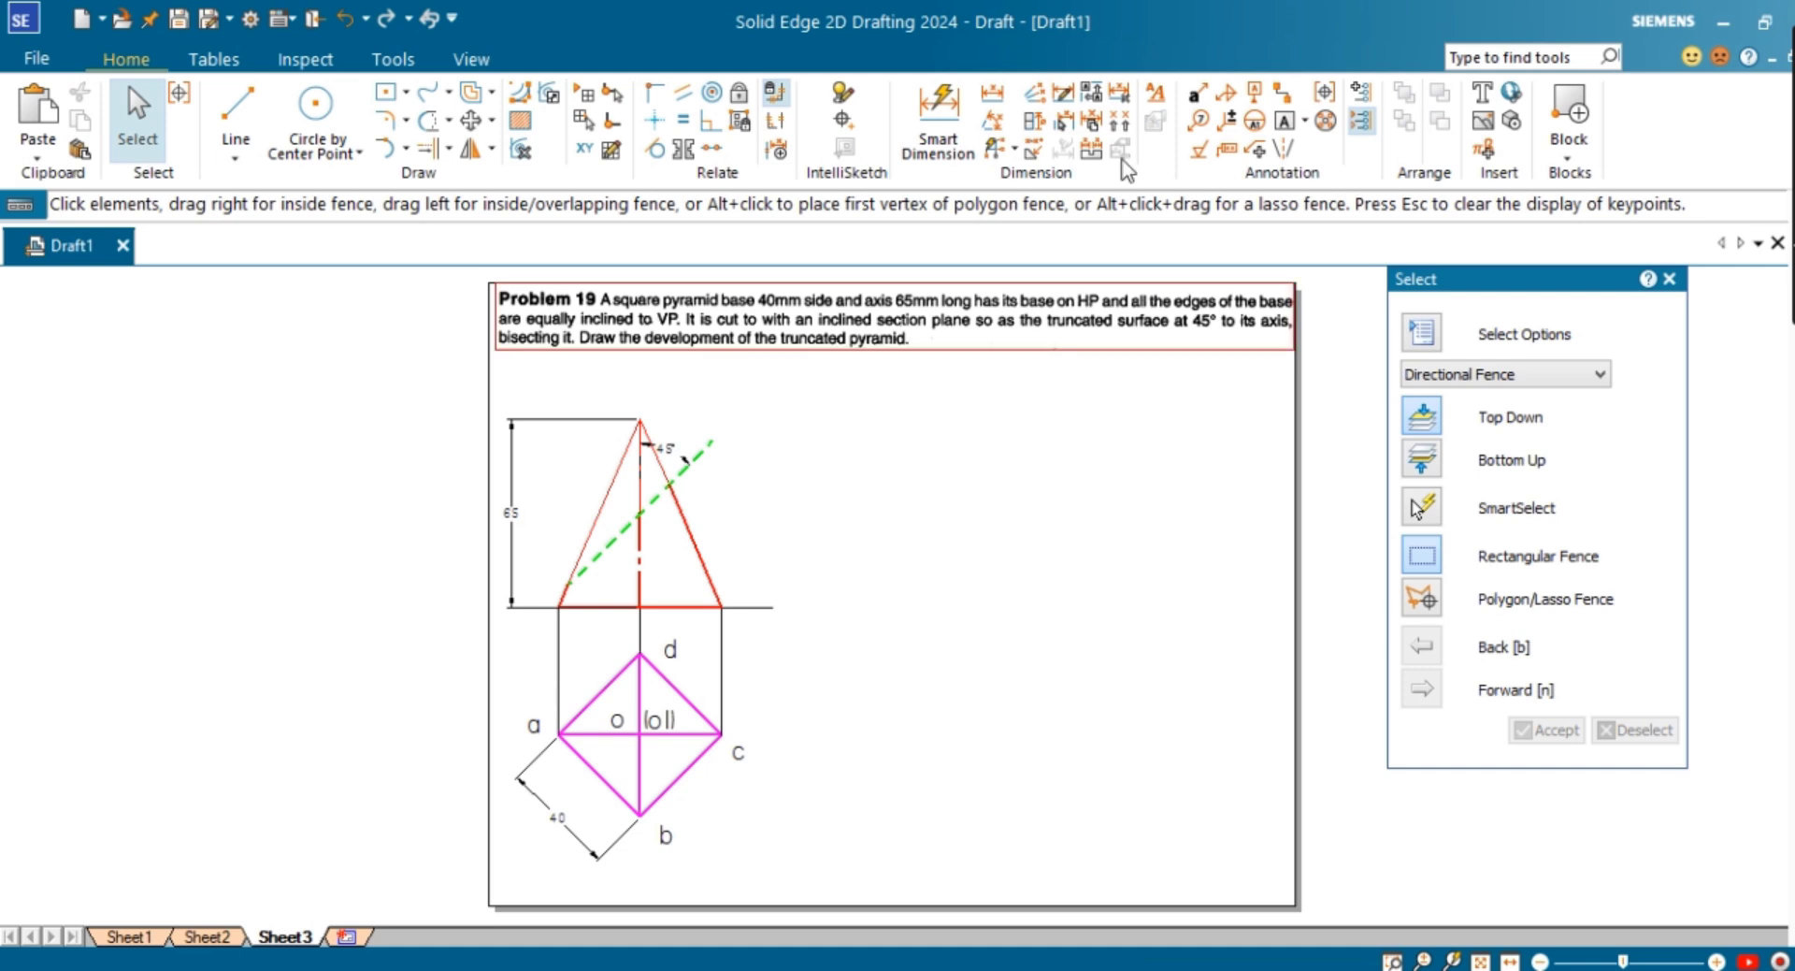
{"action": "left_click", "coordinate": [1285, 124]}
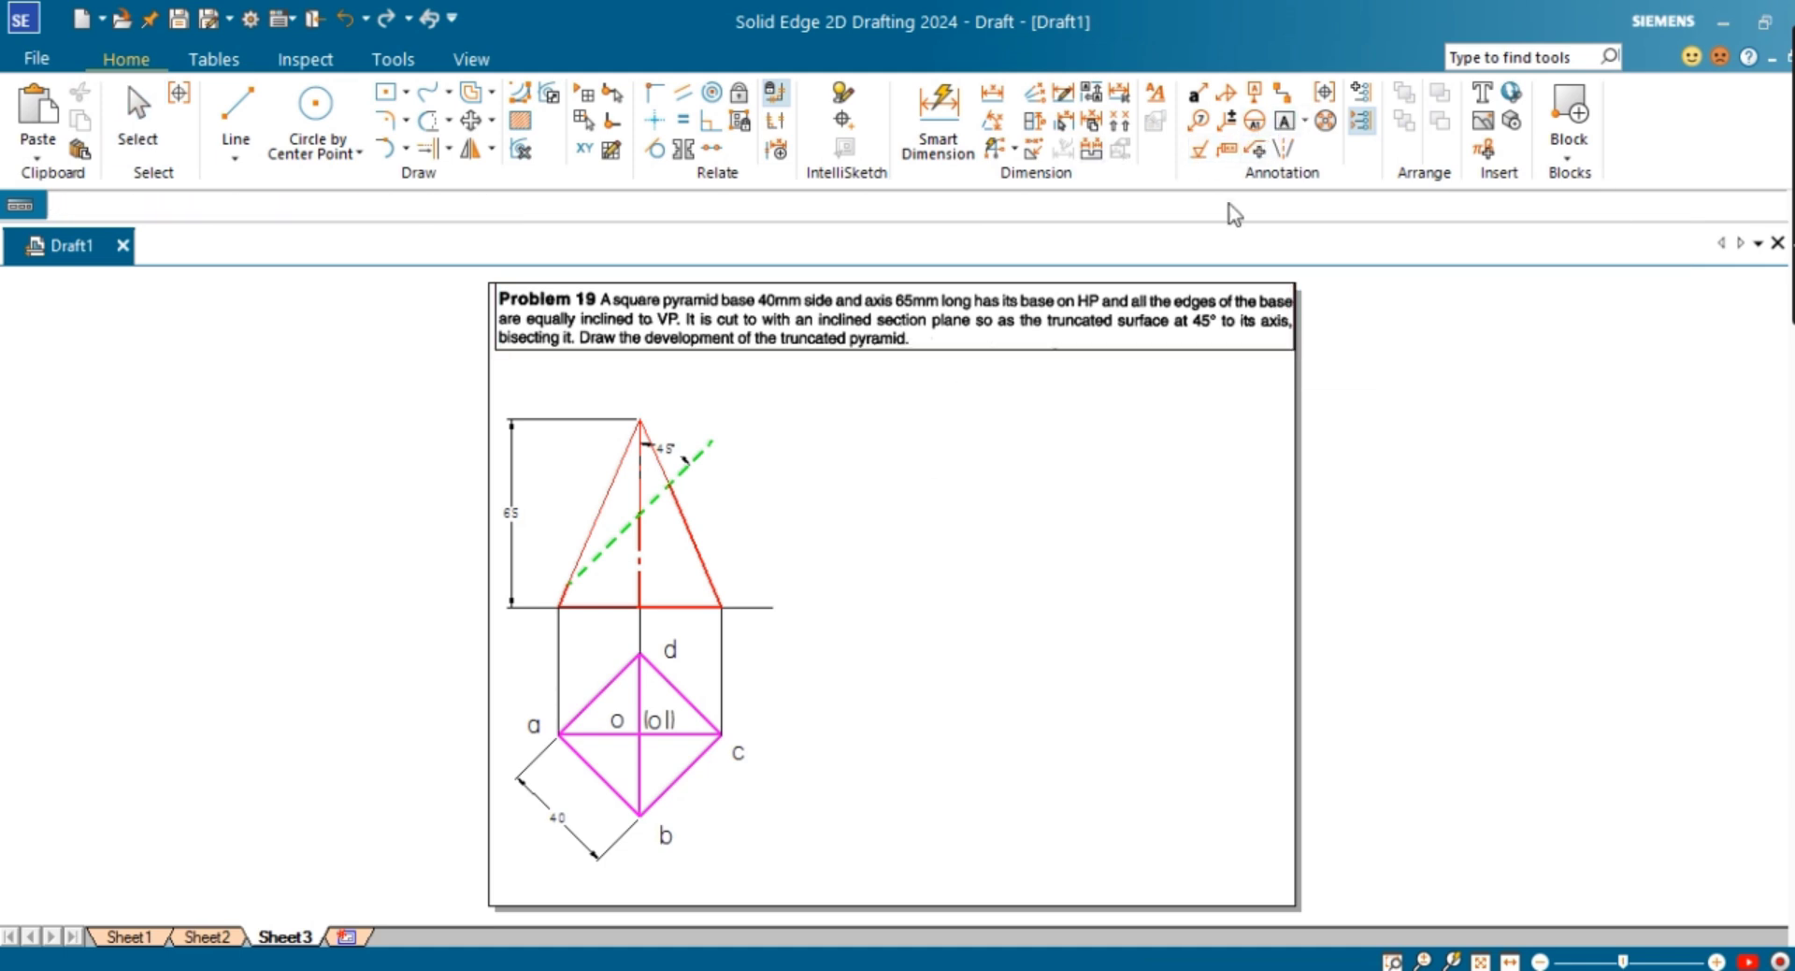
{"action": "left_click", "coordinate": [553, 560]}
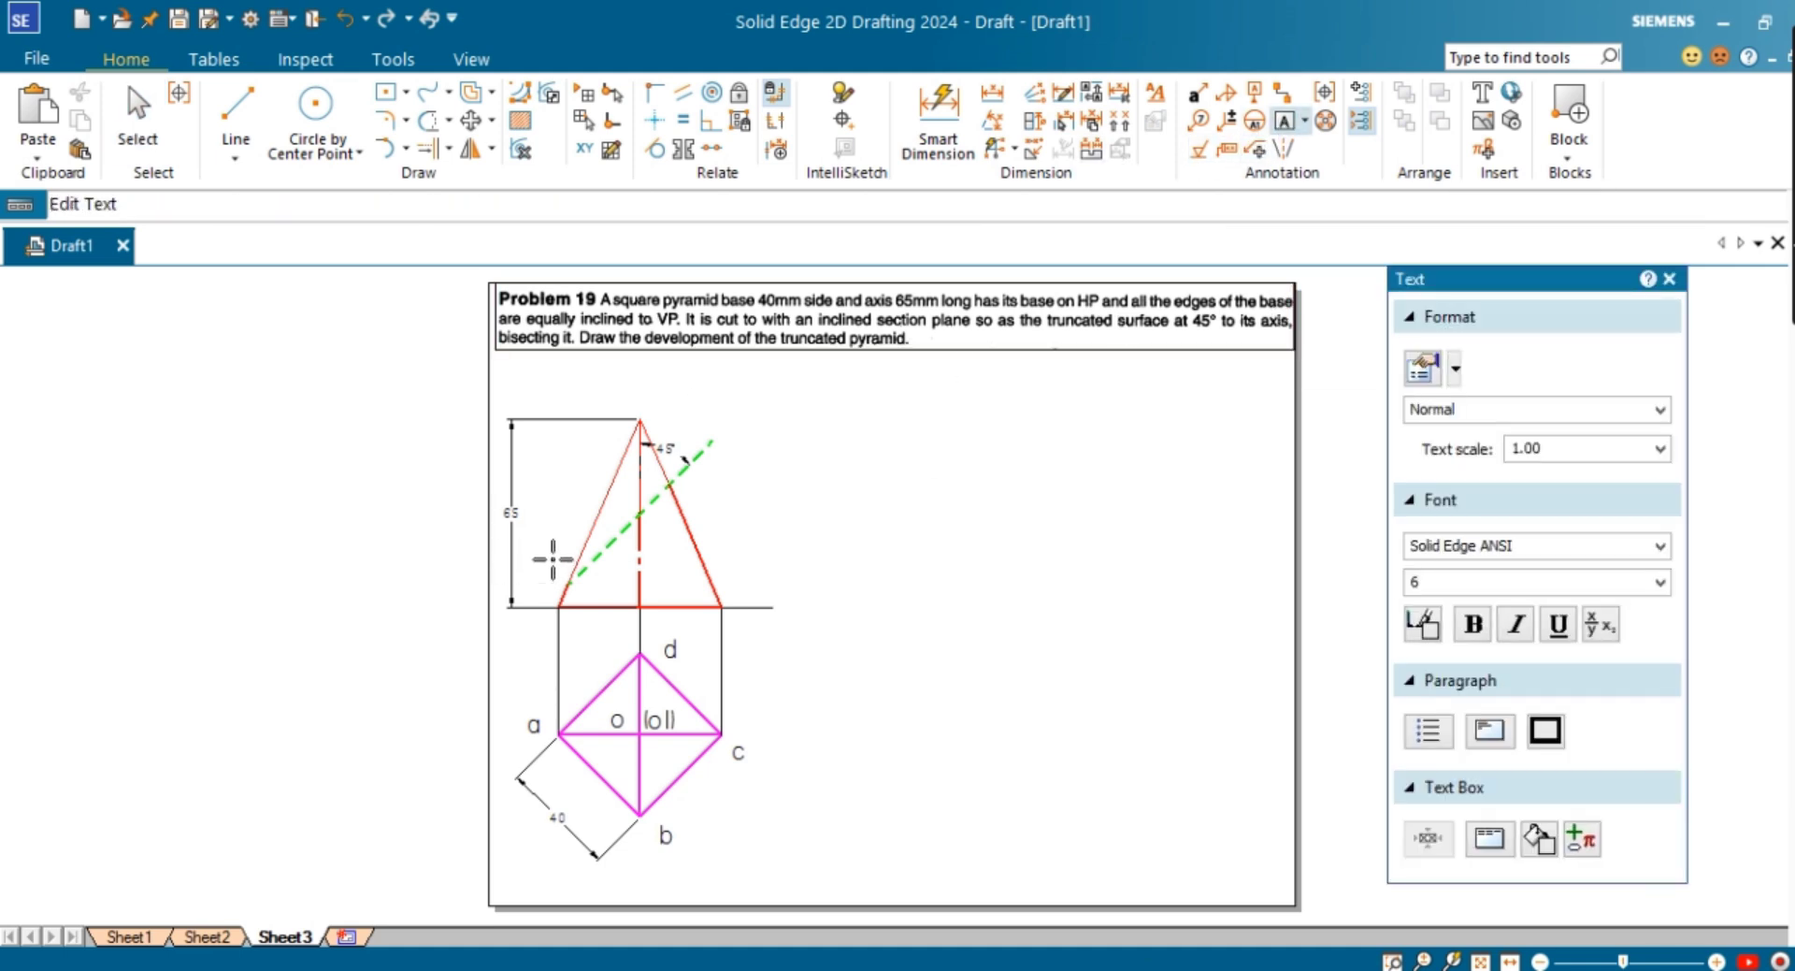
{"action": "left_click", "coordinate": [652, 517]}
{"action": "left_click", "coordinate": [652, 515]}
{"action": "left_click", "coordinate": [688, 482]}
{"action": "left_click", "coordinate": [692, 482]}
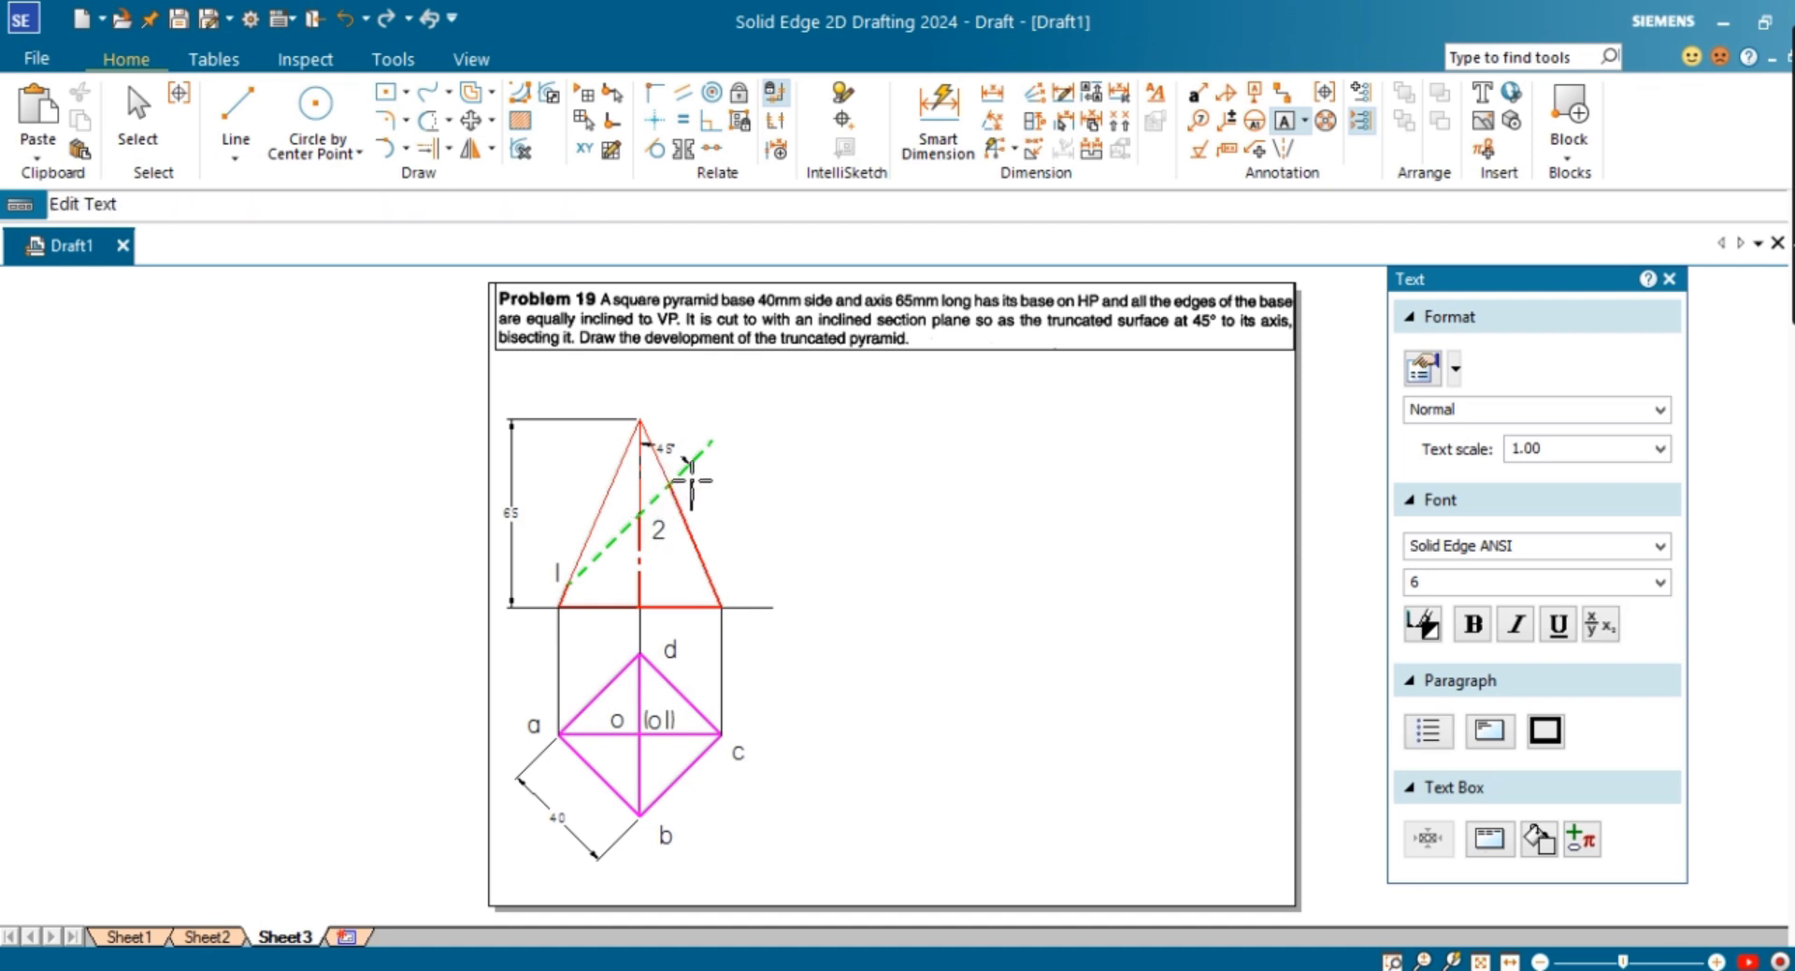
{"action": "left_click", "coordinate": [624, 482]}
{"action": "left_click", "coordinate": [624, 482]}
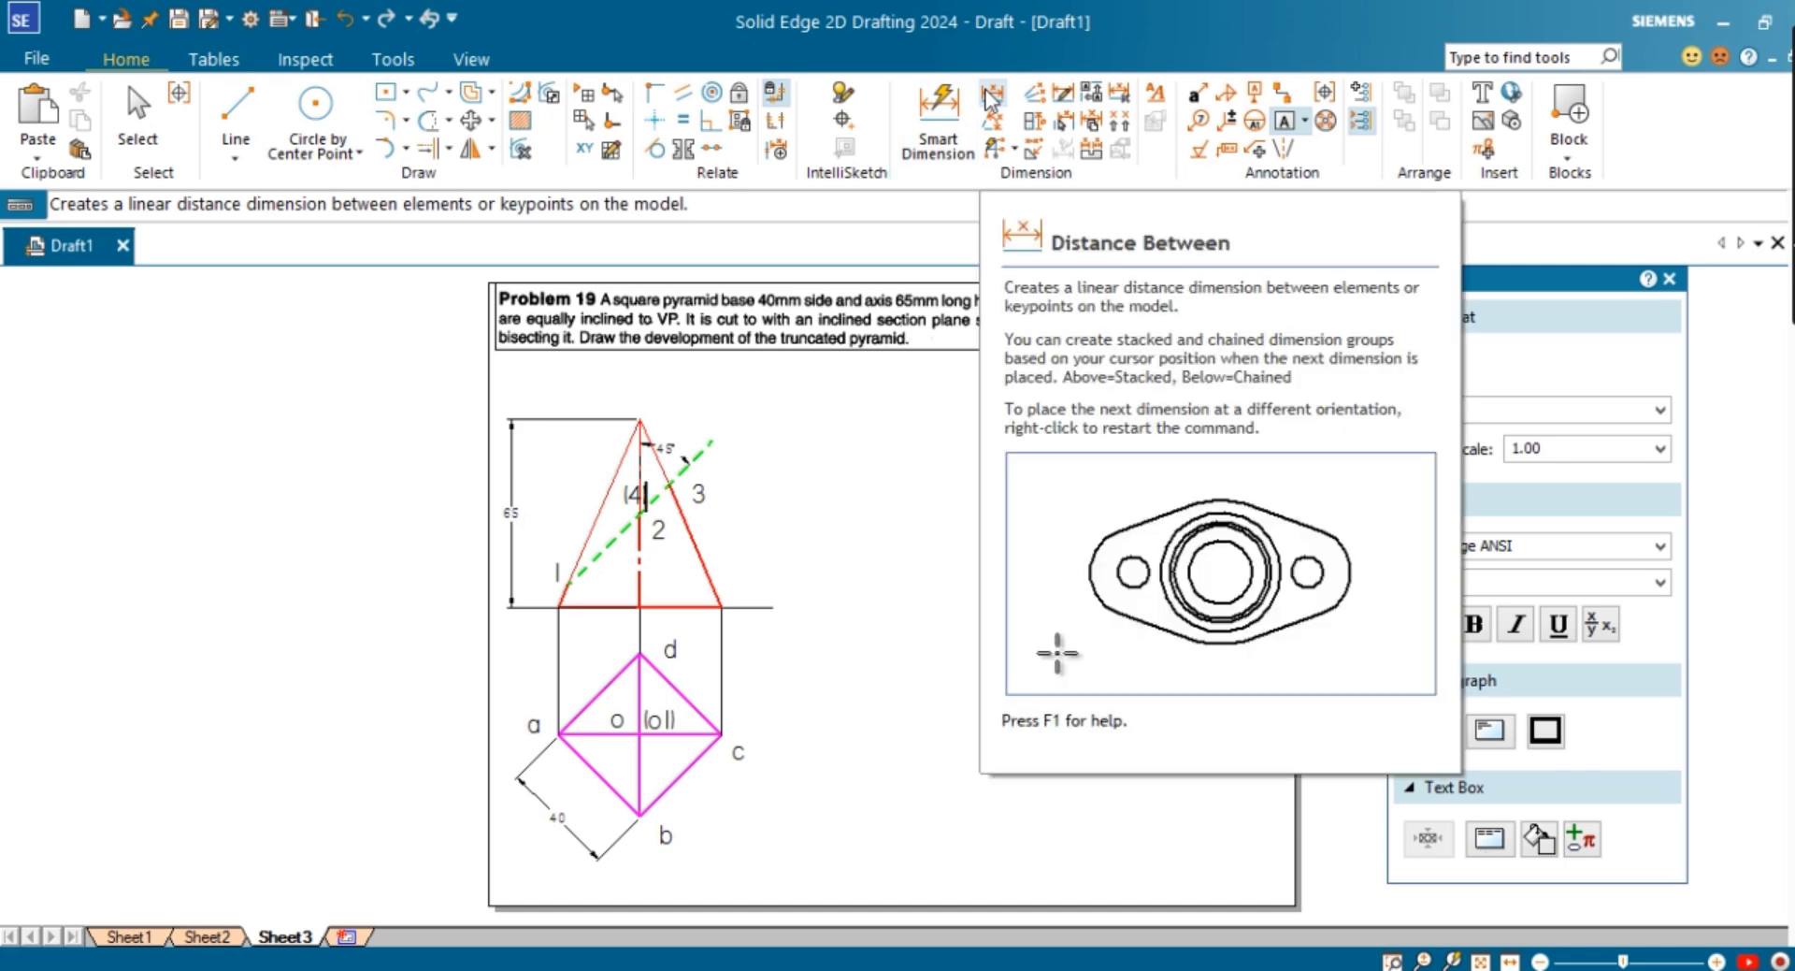
{"action": "left_click", "coordinate": [938, 117]}
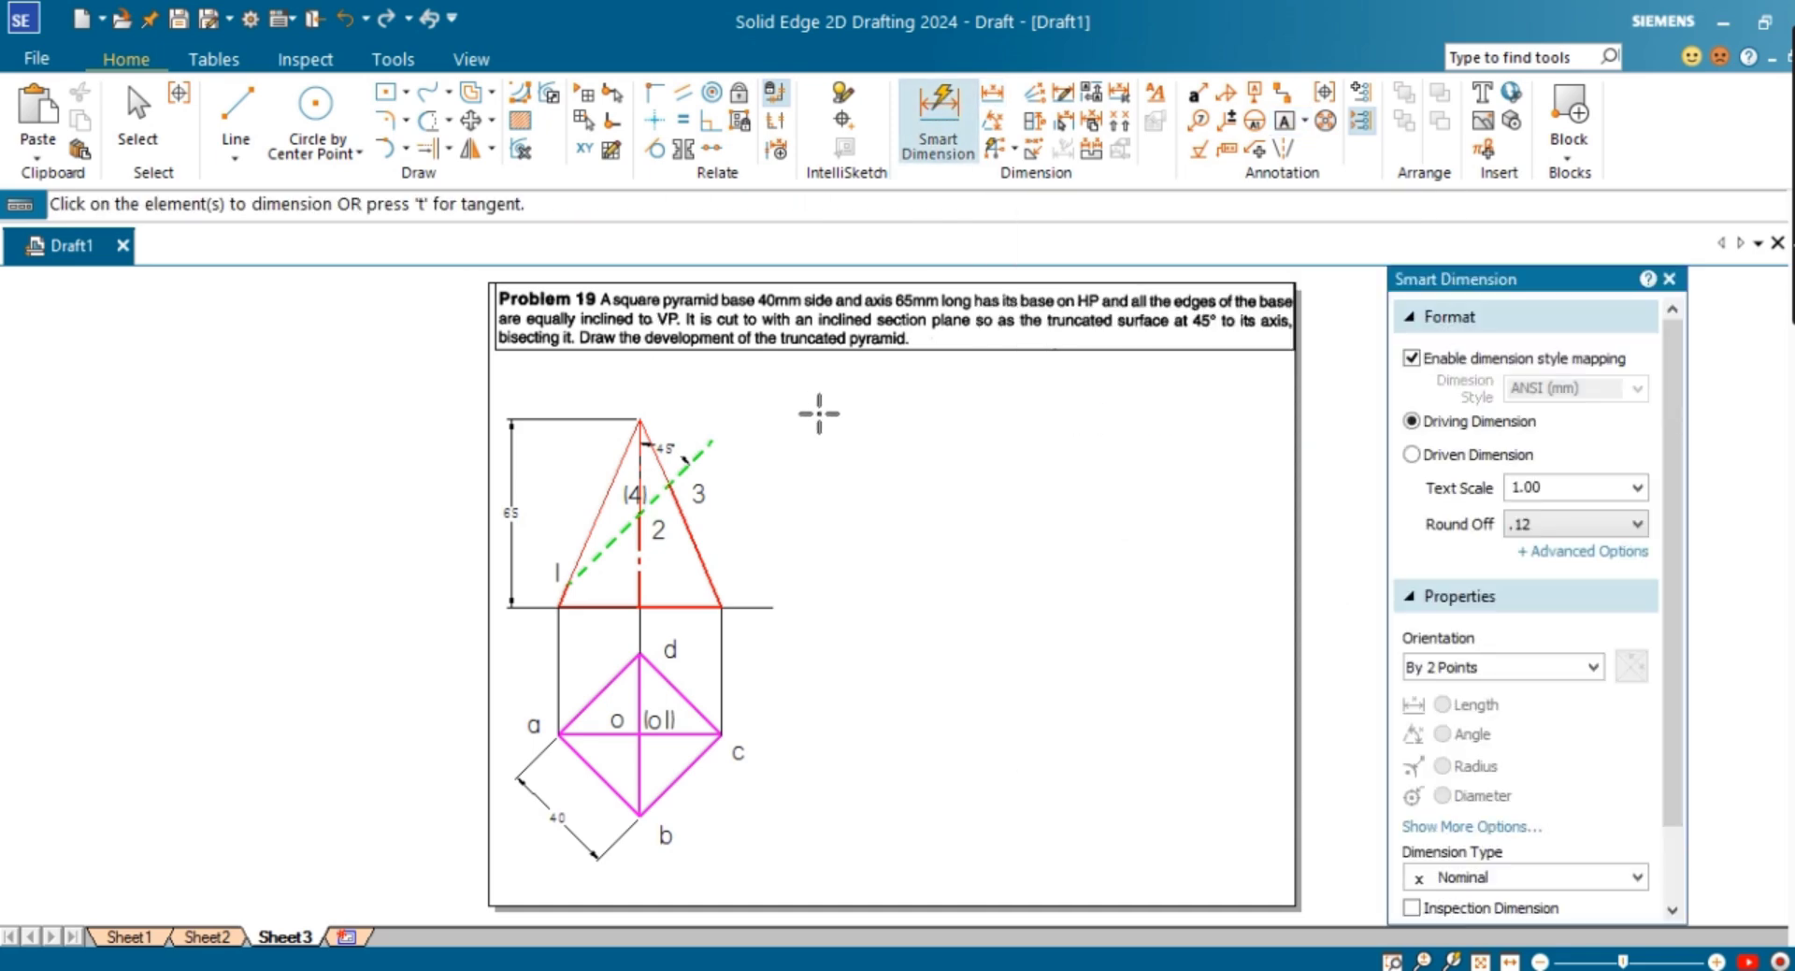
Step: Set the Line tool's style to a black continuous line 0.13 mm wide
{"action": "left_click", "coordinate": [237, 111]}
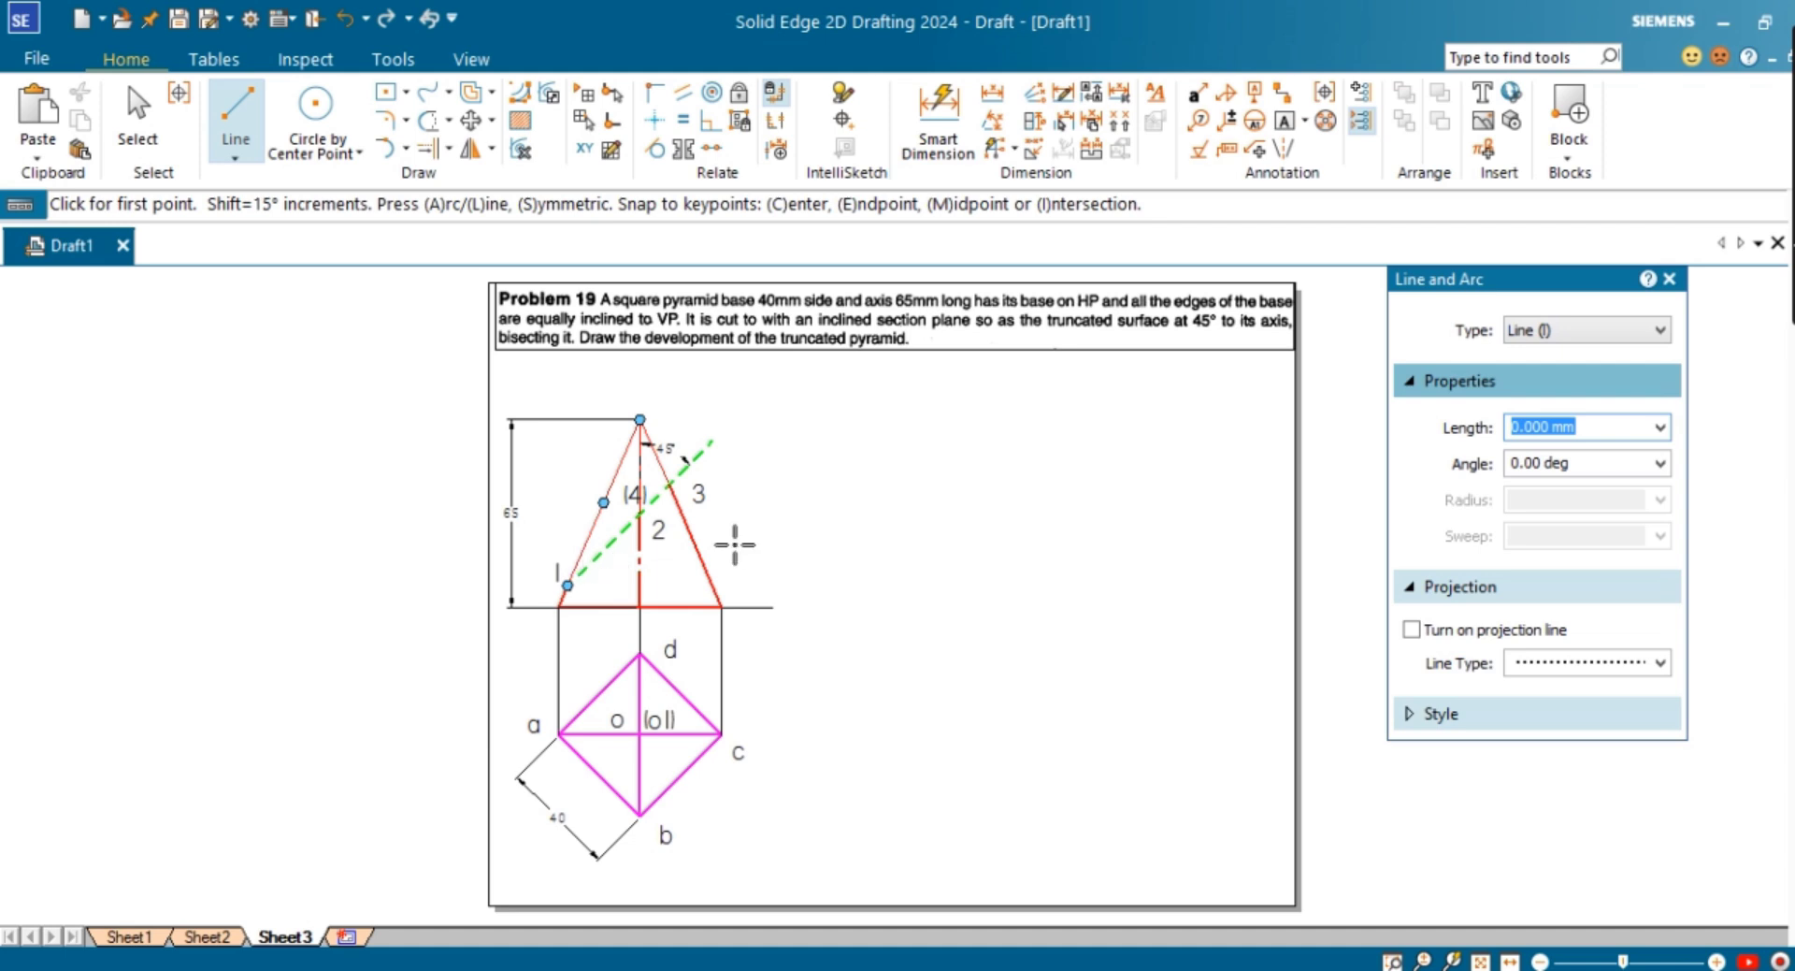
{"action": "left_click", "coordinate": [1456, 720]}
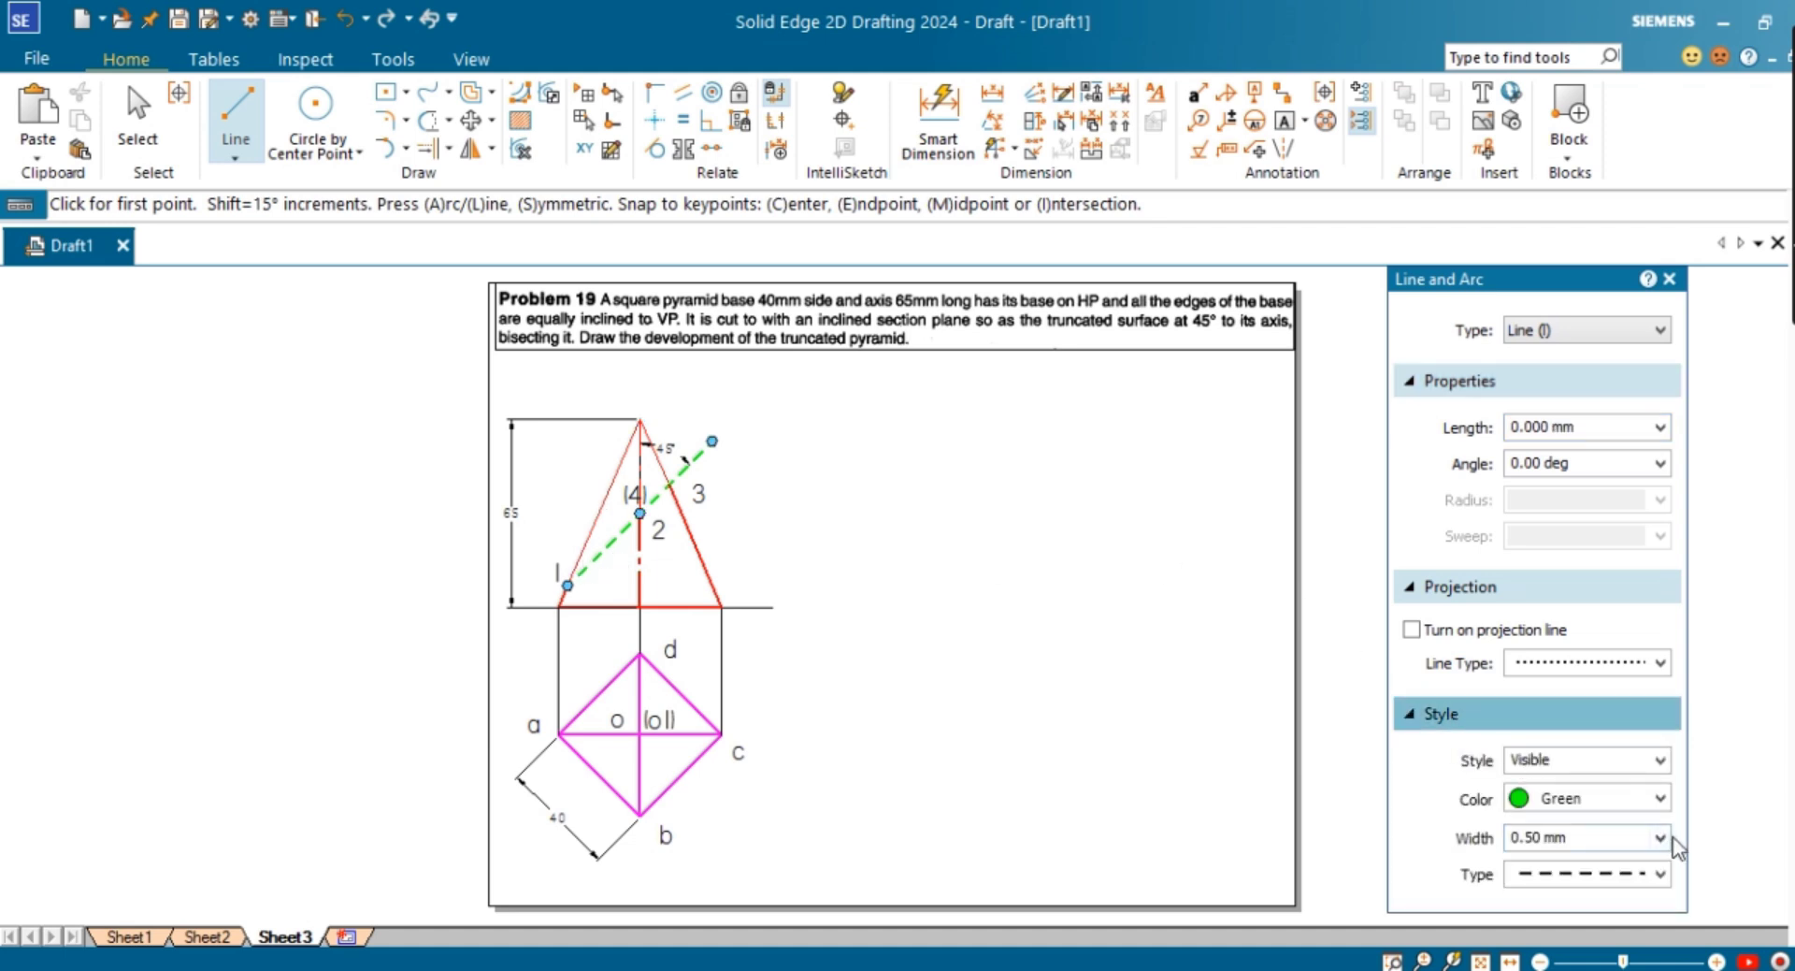
{"action": "left_click", "coordinate": [1662, 838]}
{"action": "left_click", "coordinate": [1552, 862]}
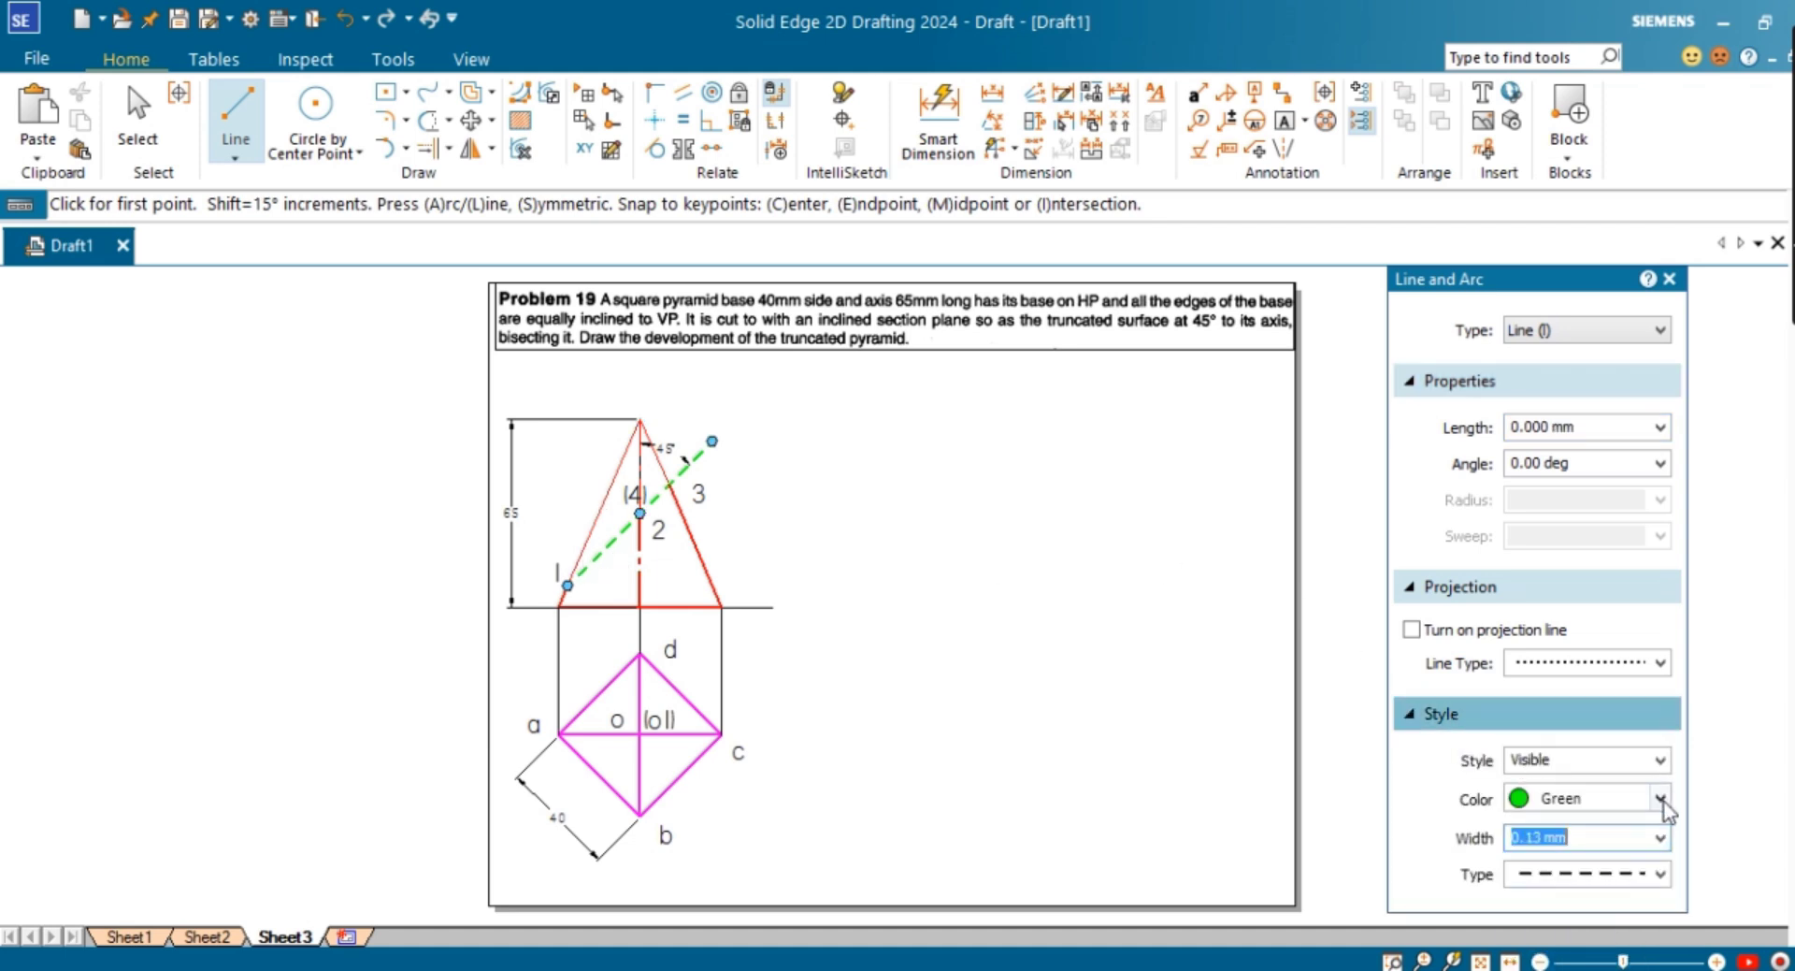
{"action": "left_click", "coordinate": [1660, 798]}
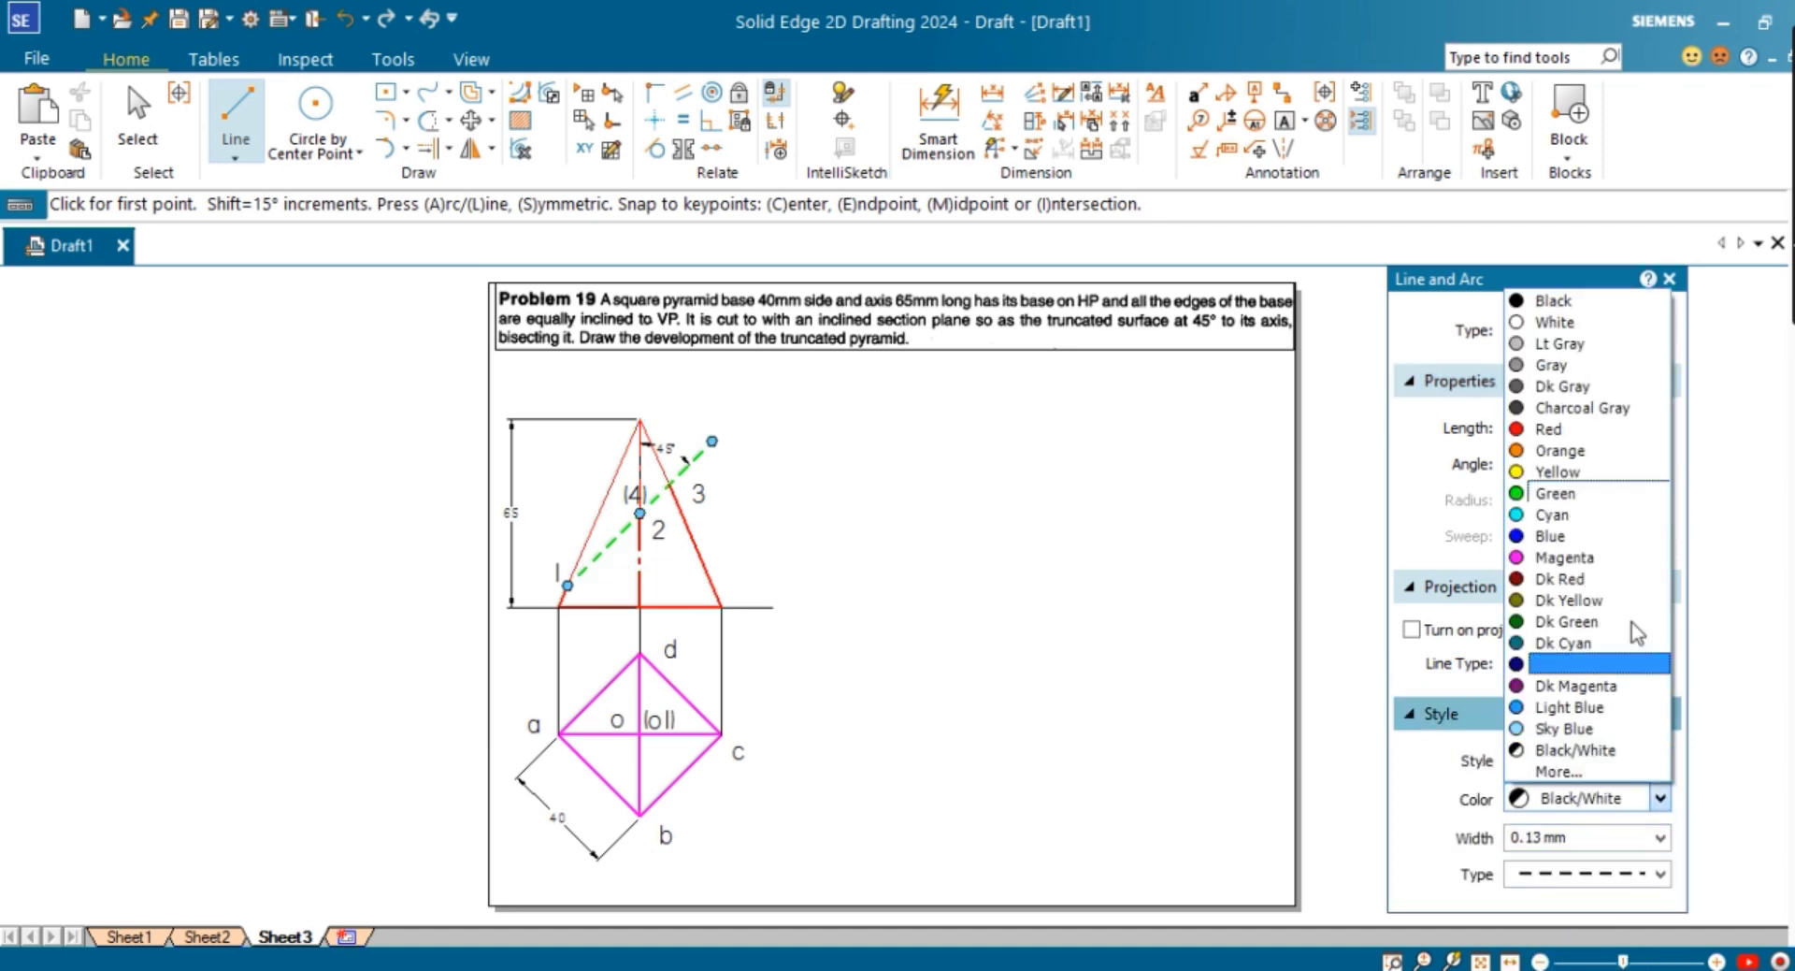
{"action": "left_click", "coordinate": [1553, 300]}
{"action": "left_click", "coordinate": [1661, 873]}
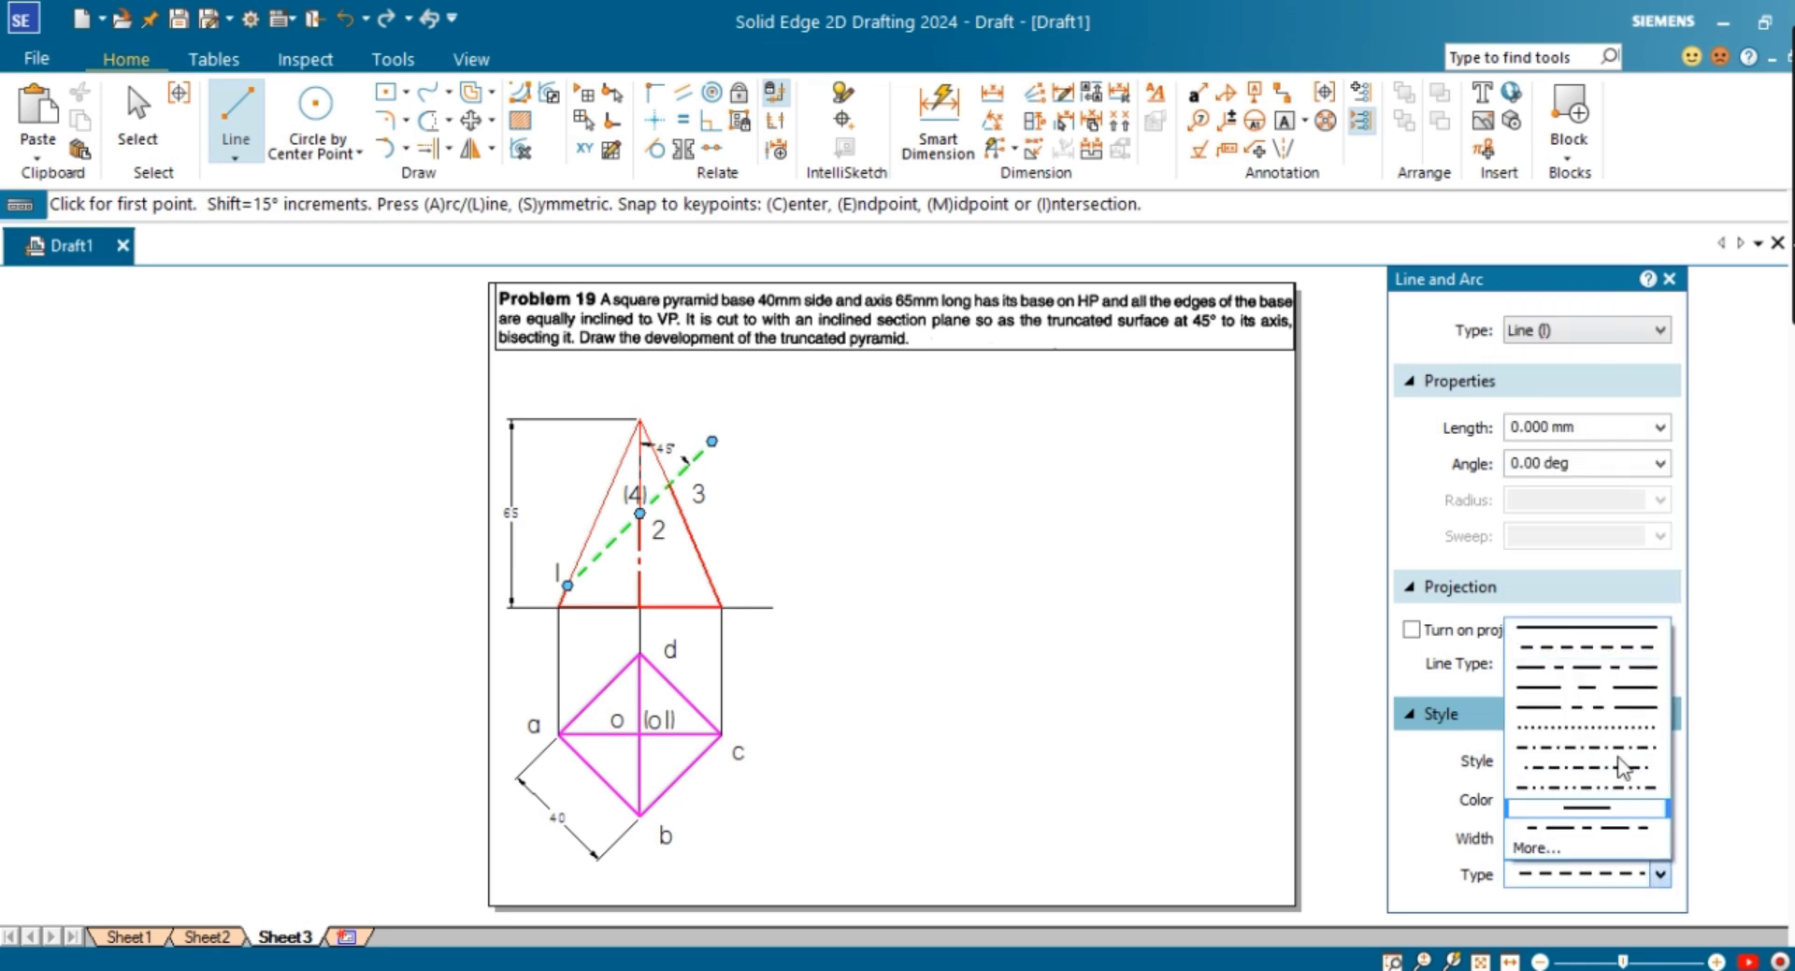
{"action": "left_click", "coordinate": [1589, 622]}
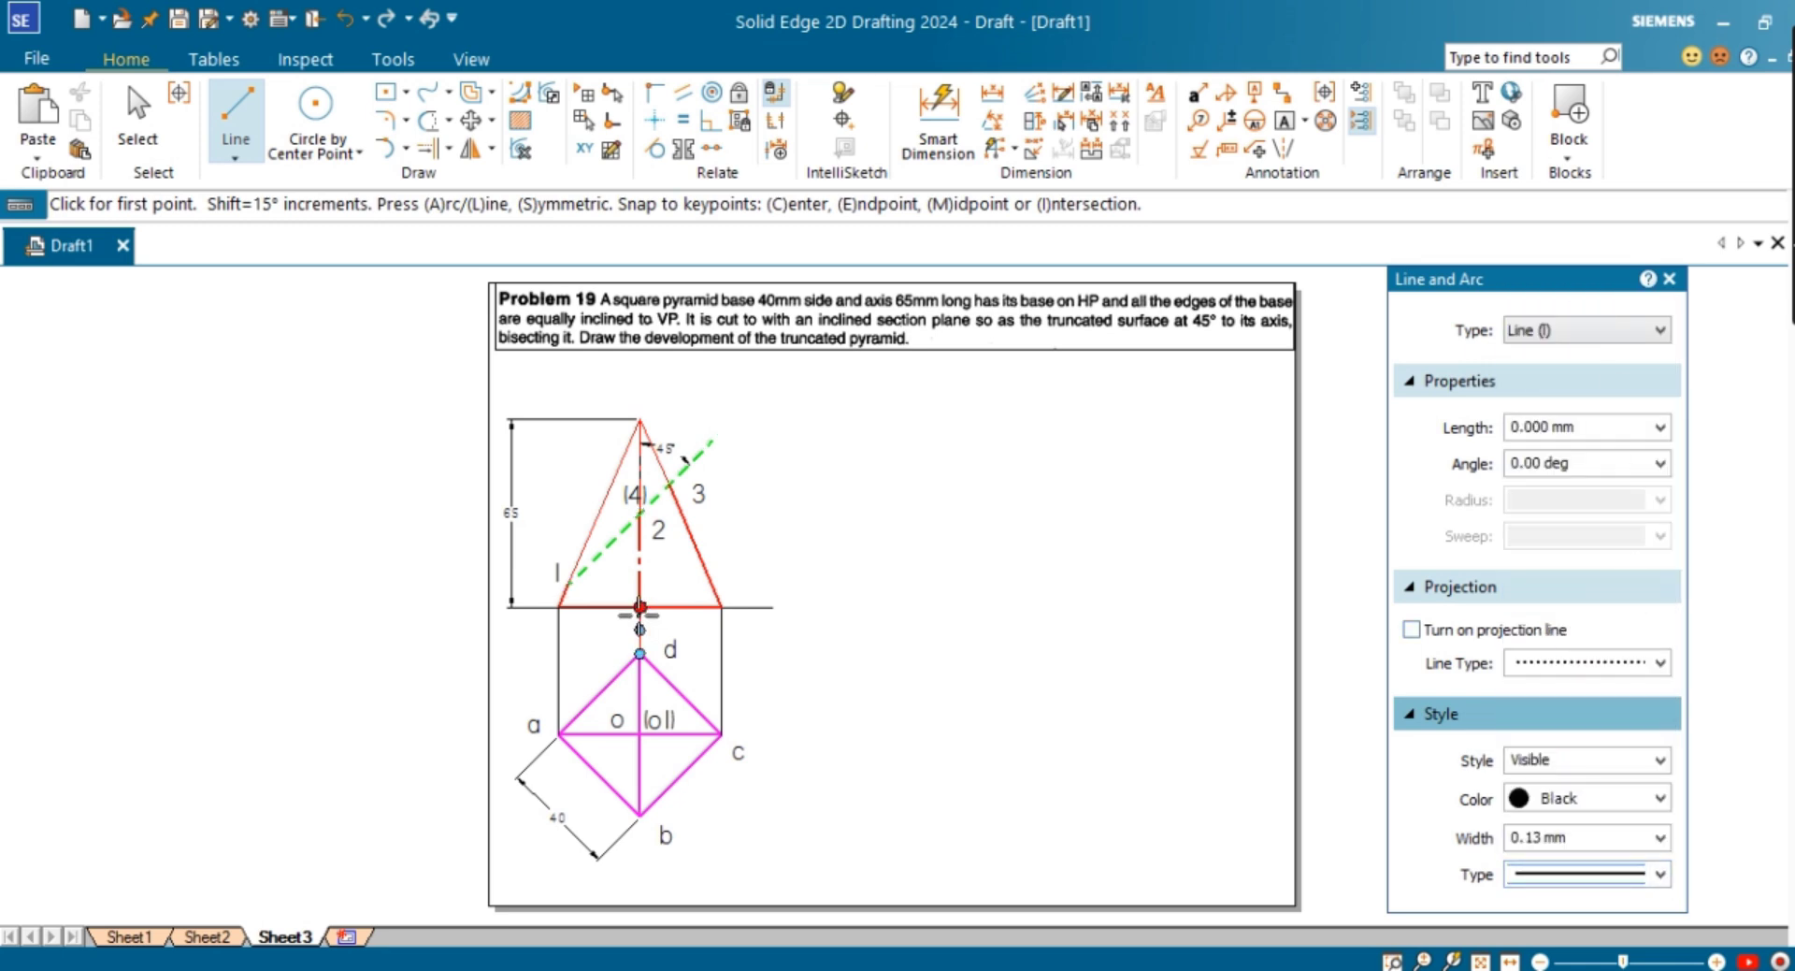
Step: Draw horizontal lines from point 1 and from point 2 (4) on the axis to the front view's right slant edge
{"action": "left_click", "coordinate": [567, 584]}
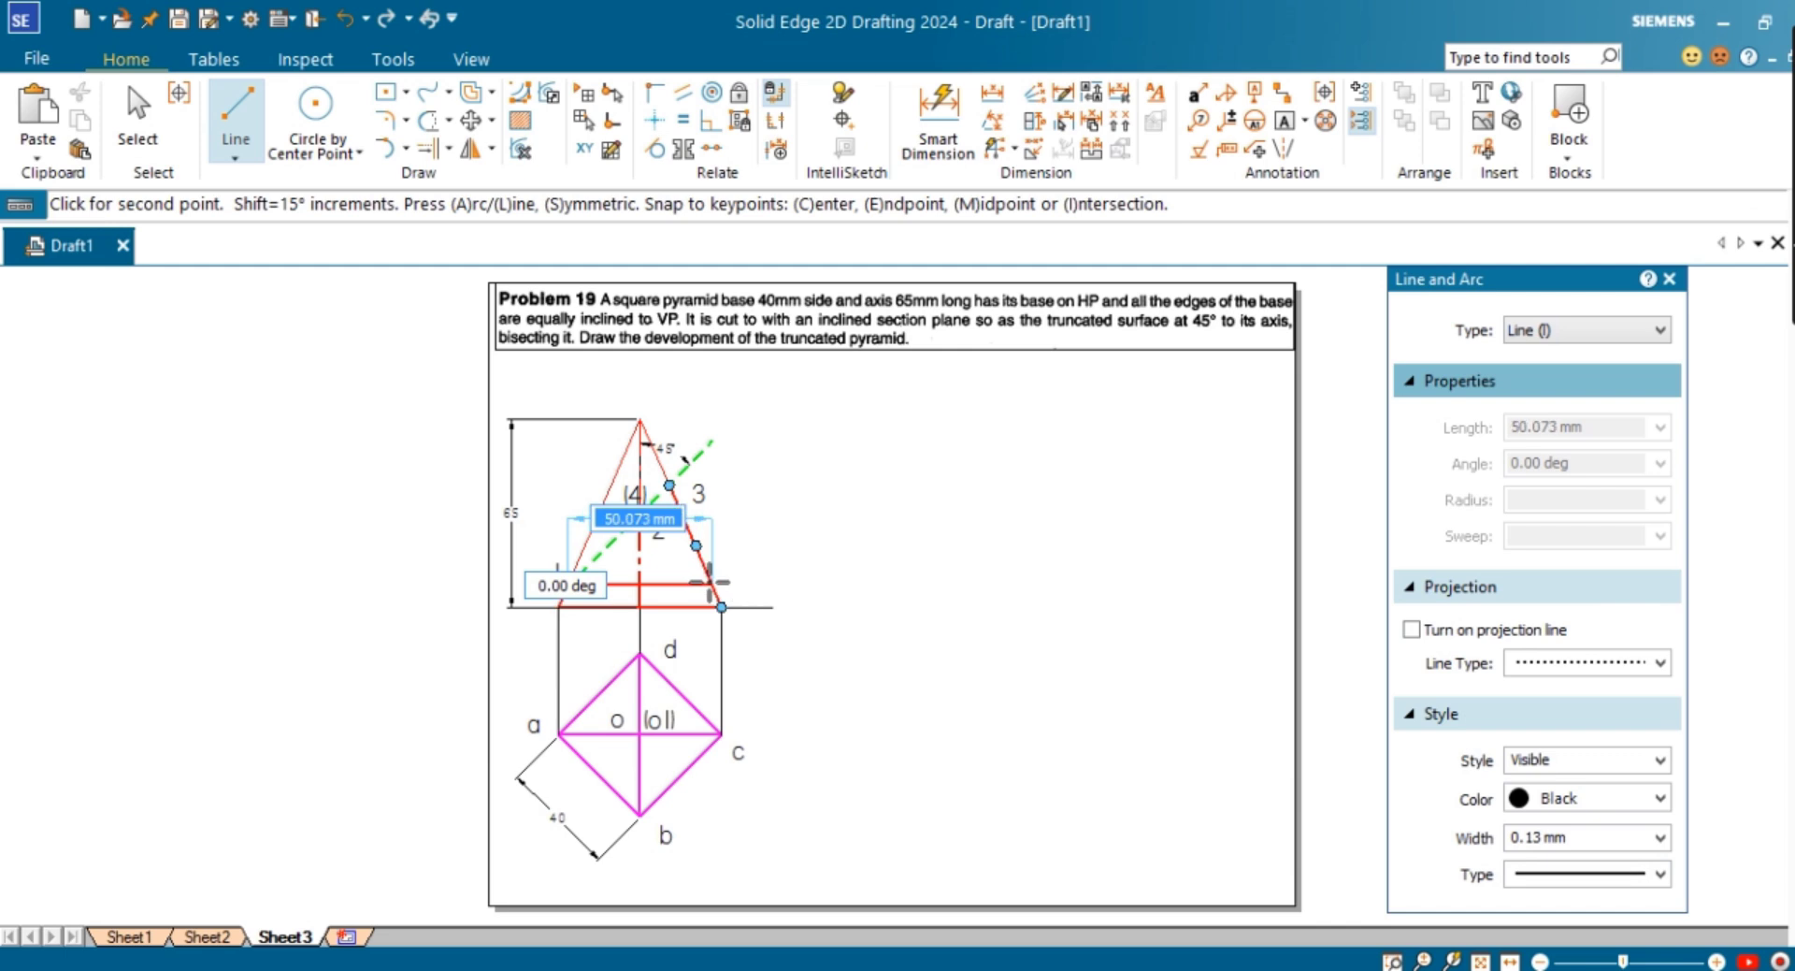
{"action": "left_click", "coordinate": [688, 542]}
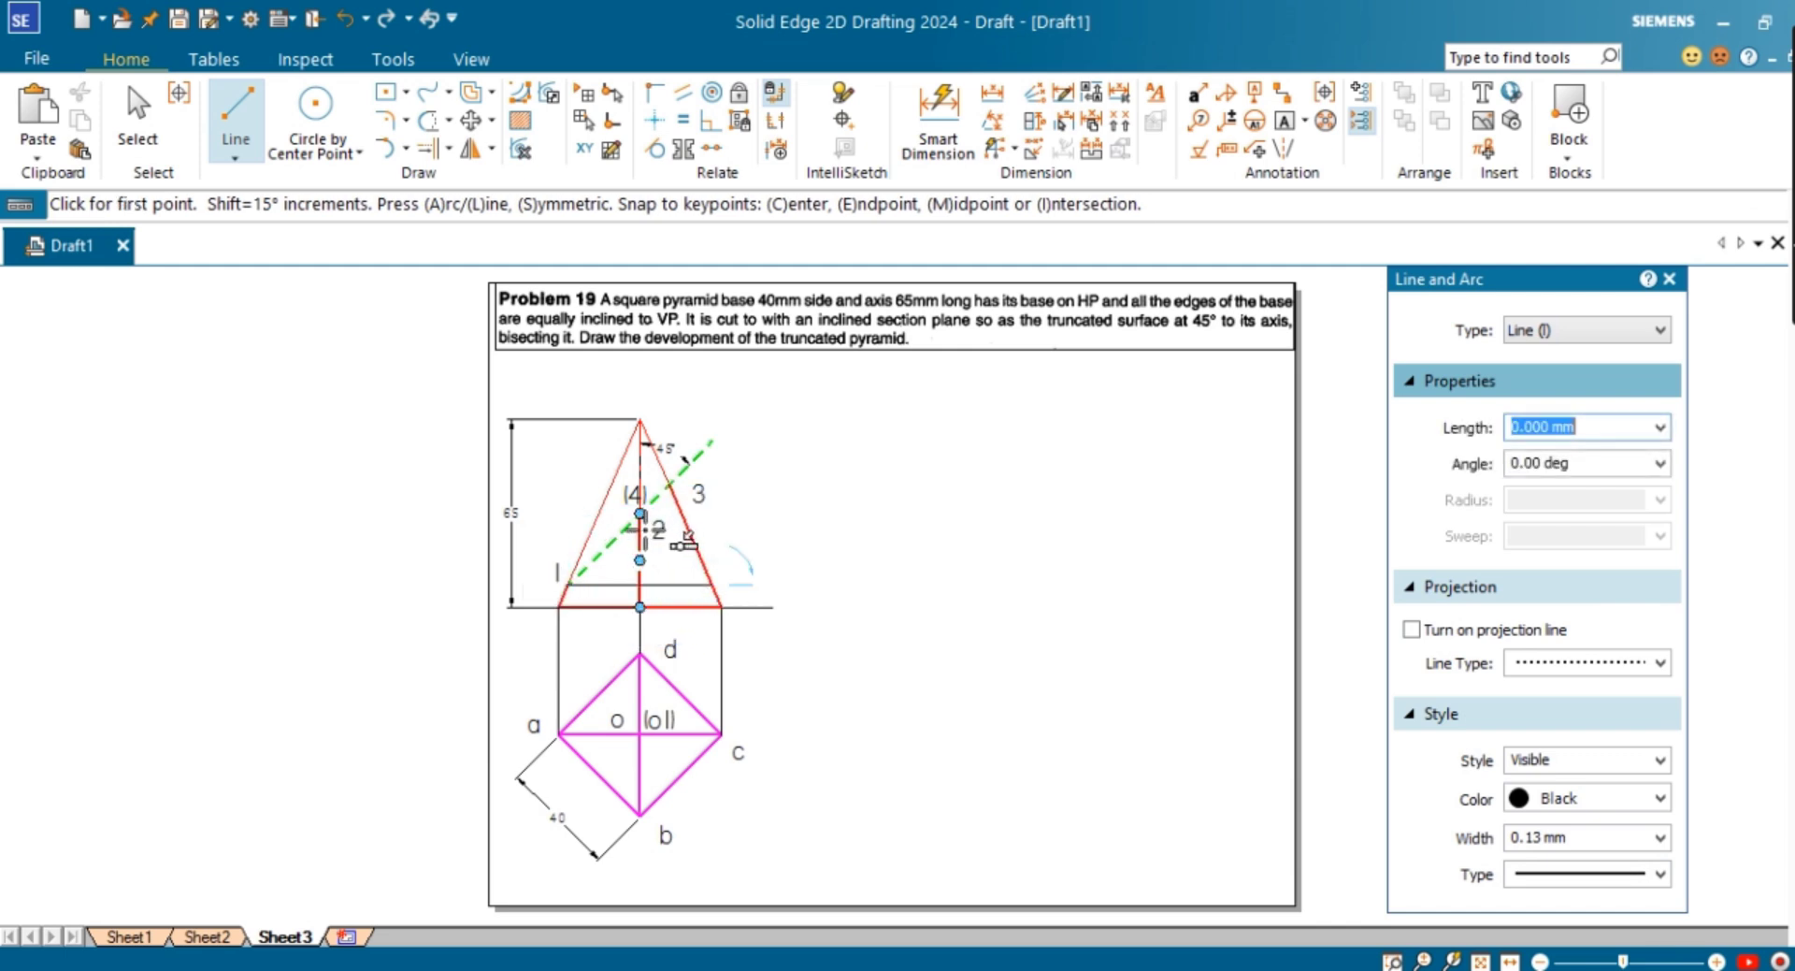
{"action": "left_click", "coordinate": [640, 513]}
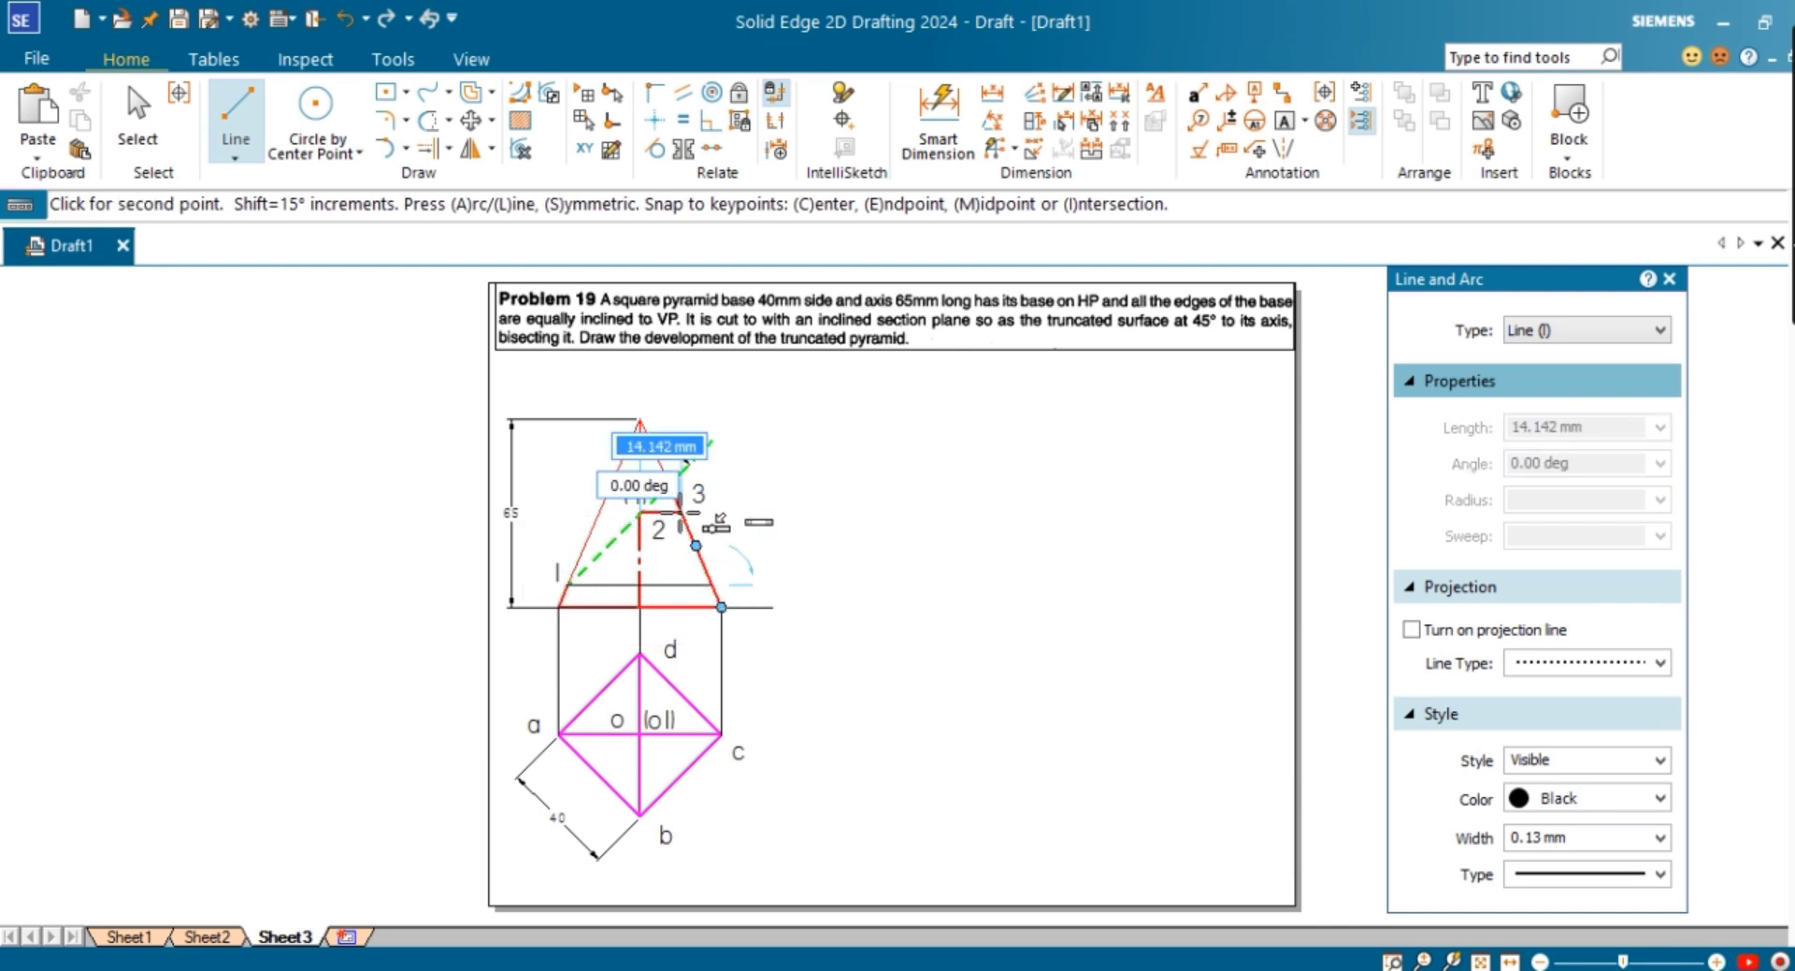
{"action": "left_click", "coordinate": [679, 513]}
{"action": "scroll", "coordinate": [772, 496], "scroll_direction": "up", "scroll_amount": 1}
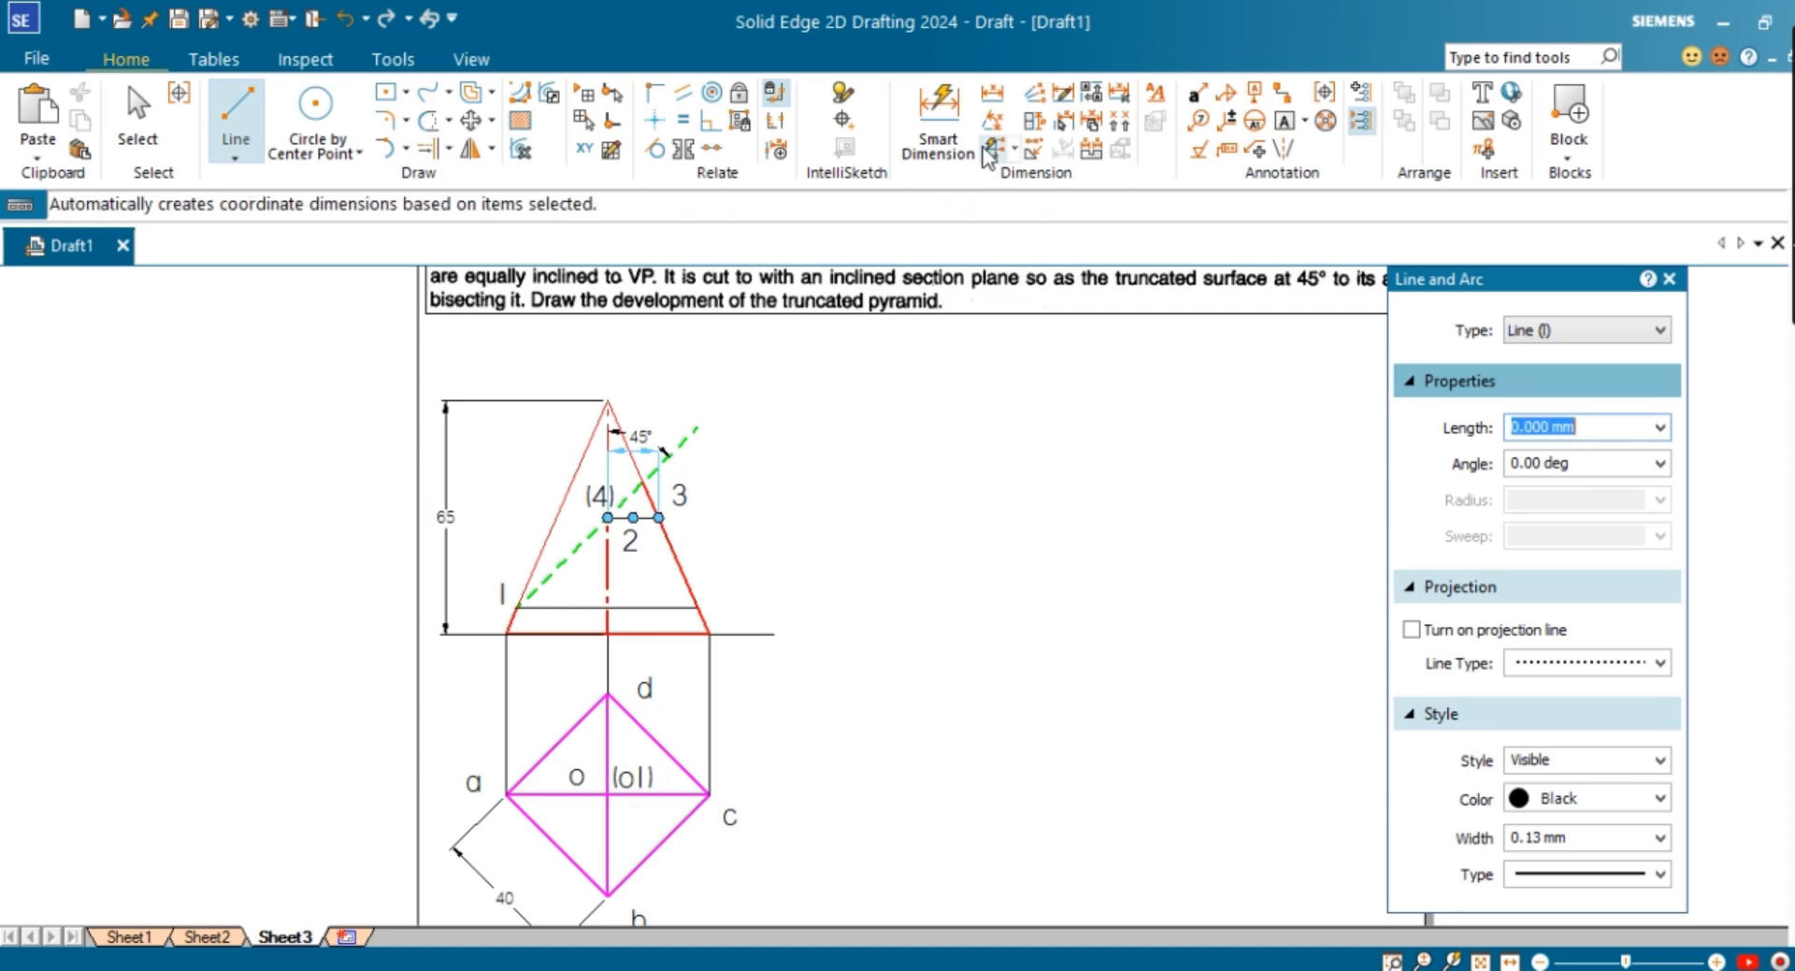
{"action": "left_click", "coordinate": [994, 98]}
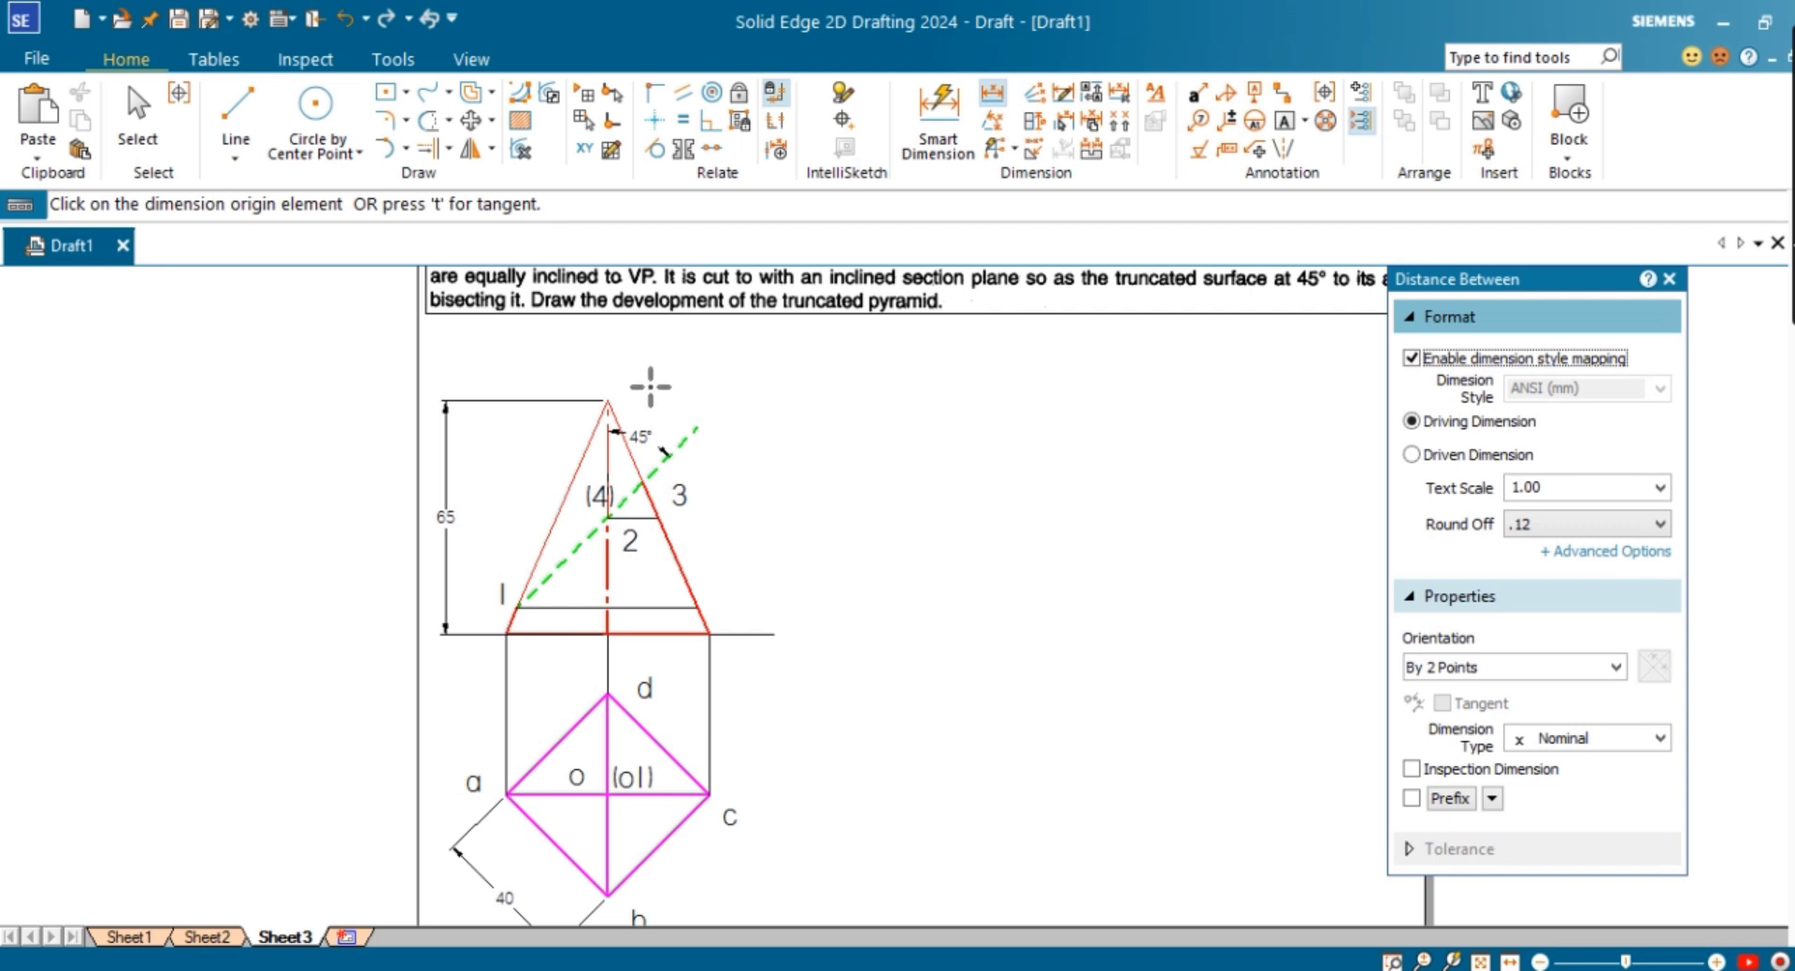
{"action": "left_click", "coordinate": [931, 147]}
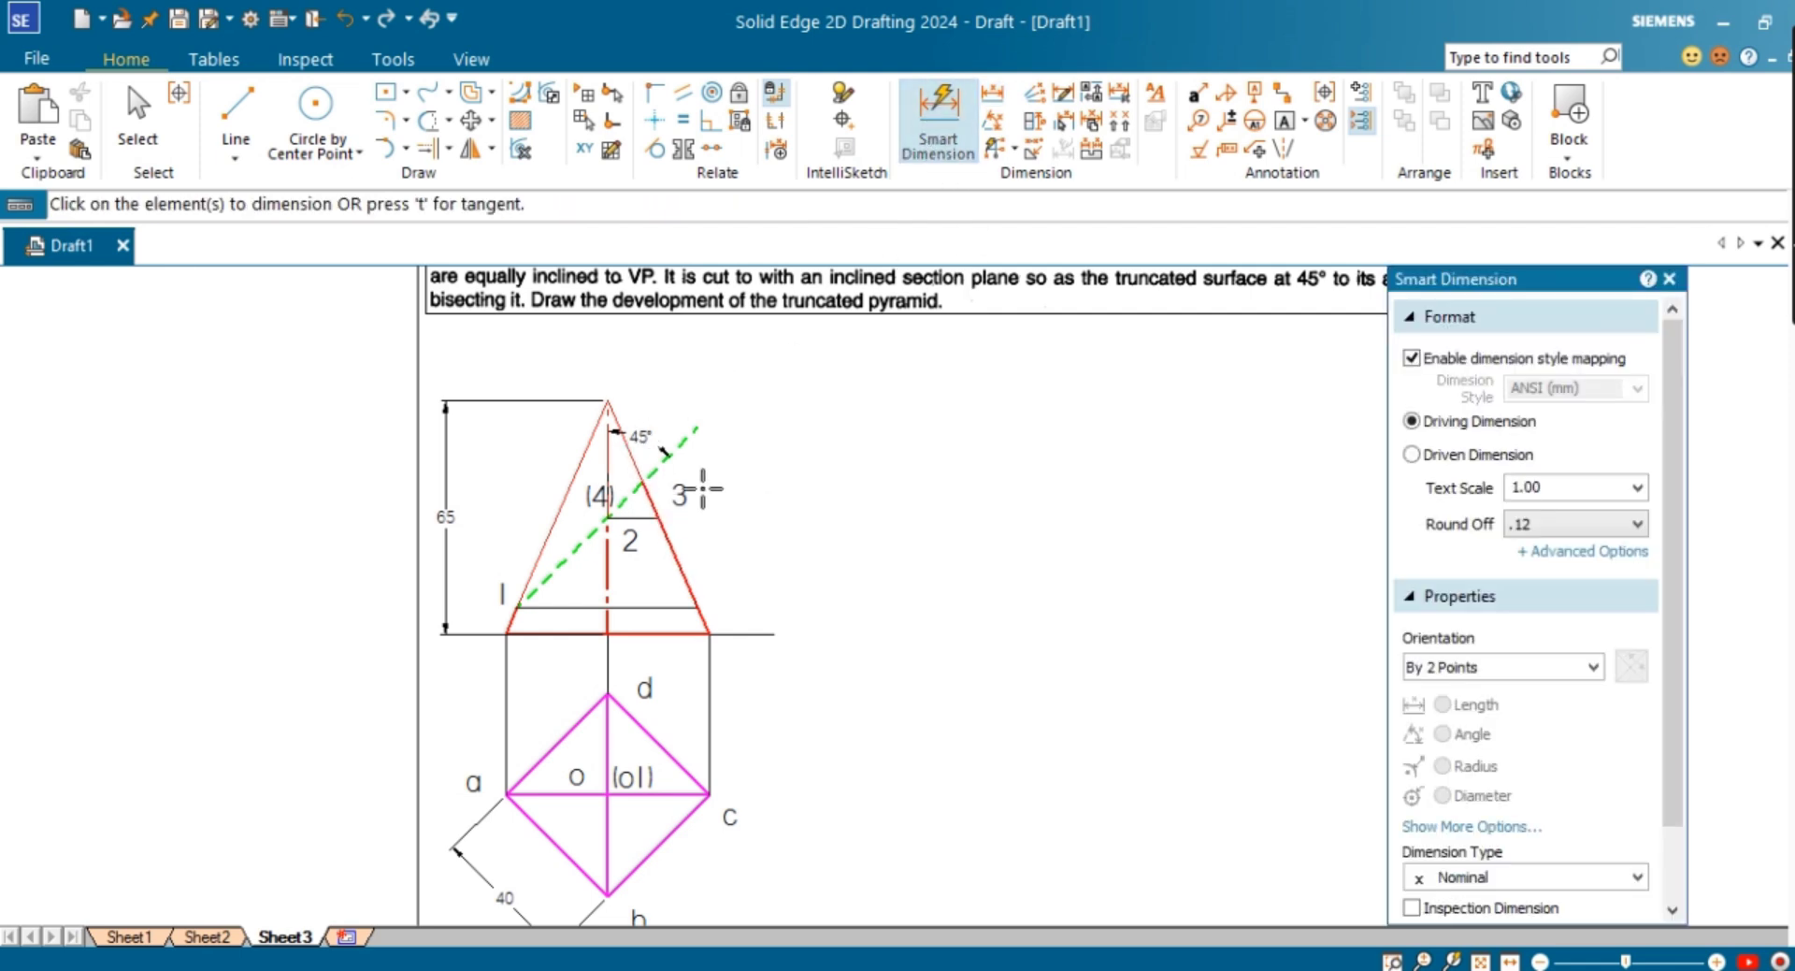
{"action": "left_click", "coordinate": [629, 451]}
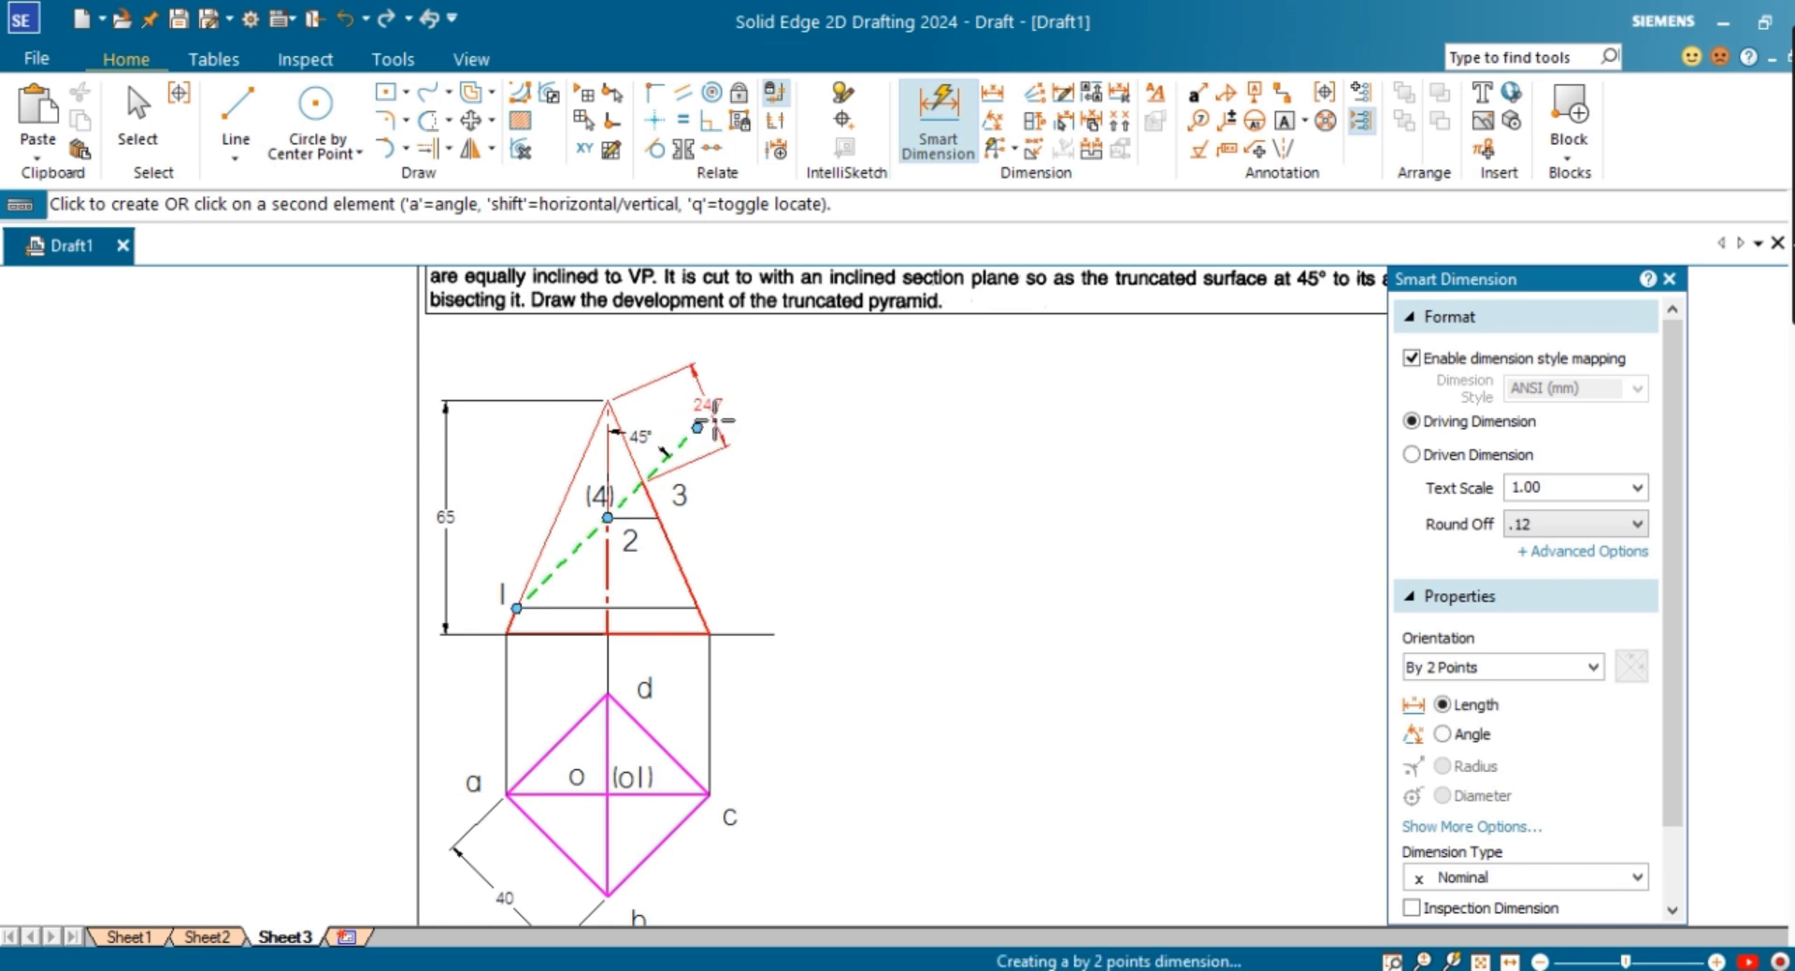
{"action": "right_click", "coordinate": [714, 404]}
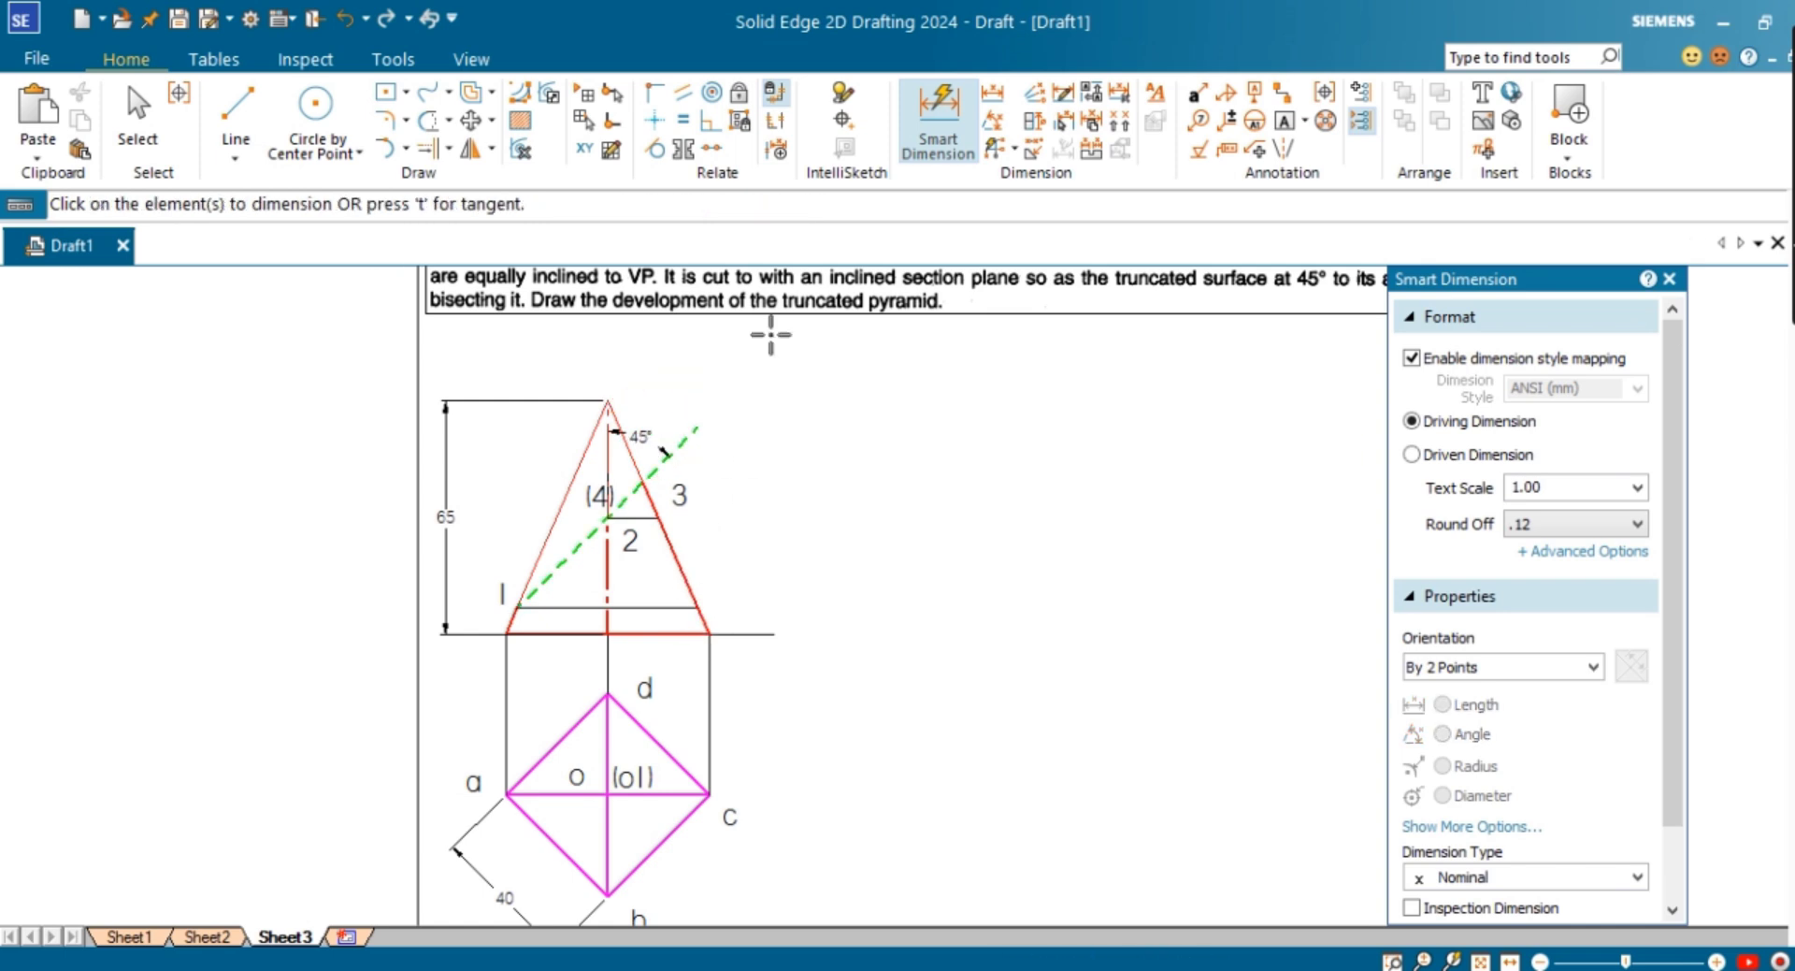
Step: Dimension the full right slant edge of the front view from the apex to the base corner
{"action": "left_click", "coordinate": [993, 96]}
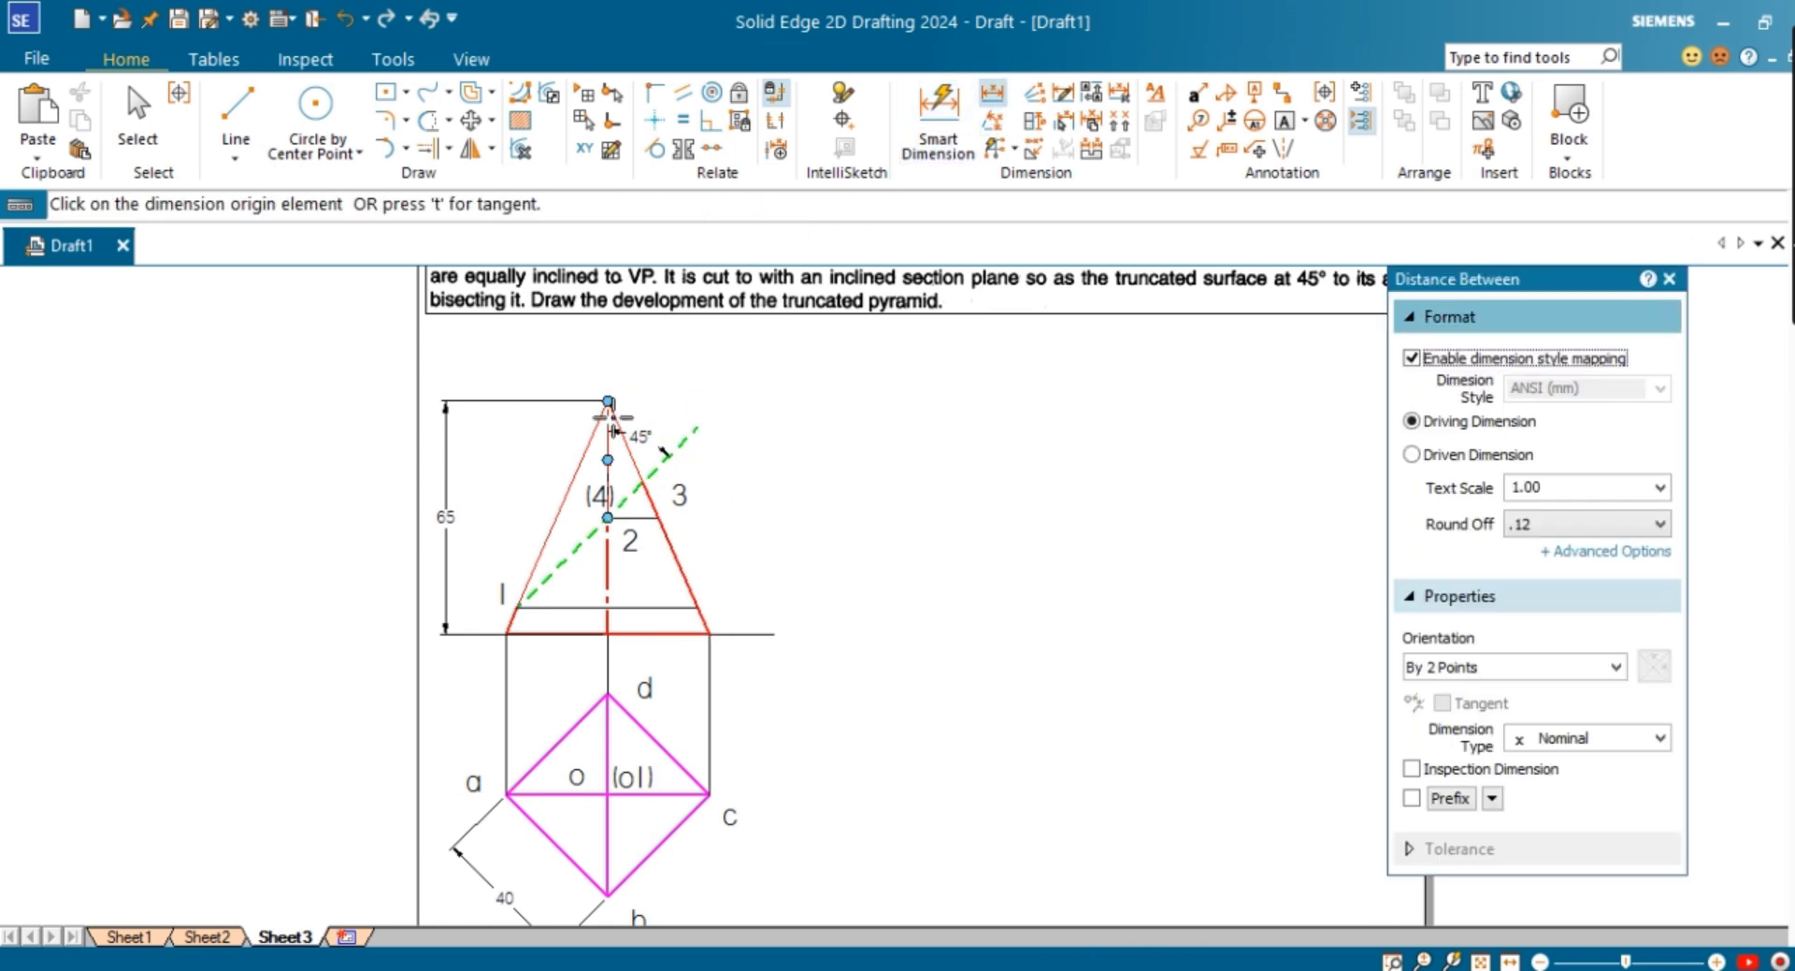
{"action": "left_click", "coordinate": [607, 400]}
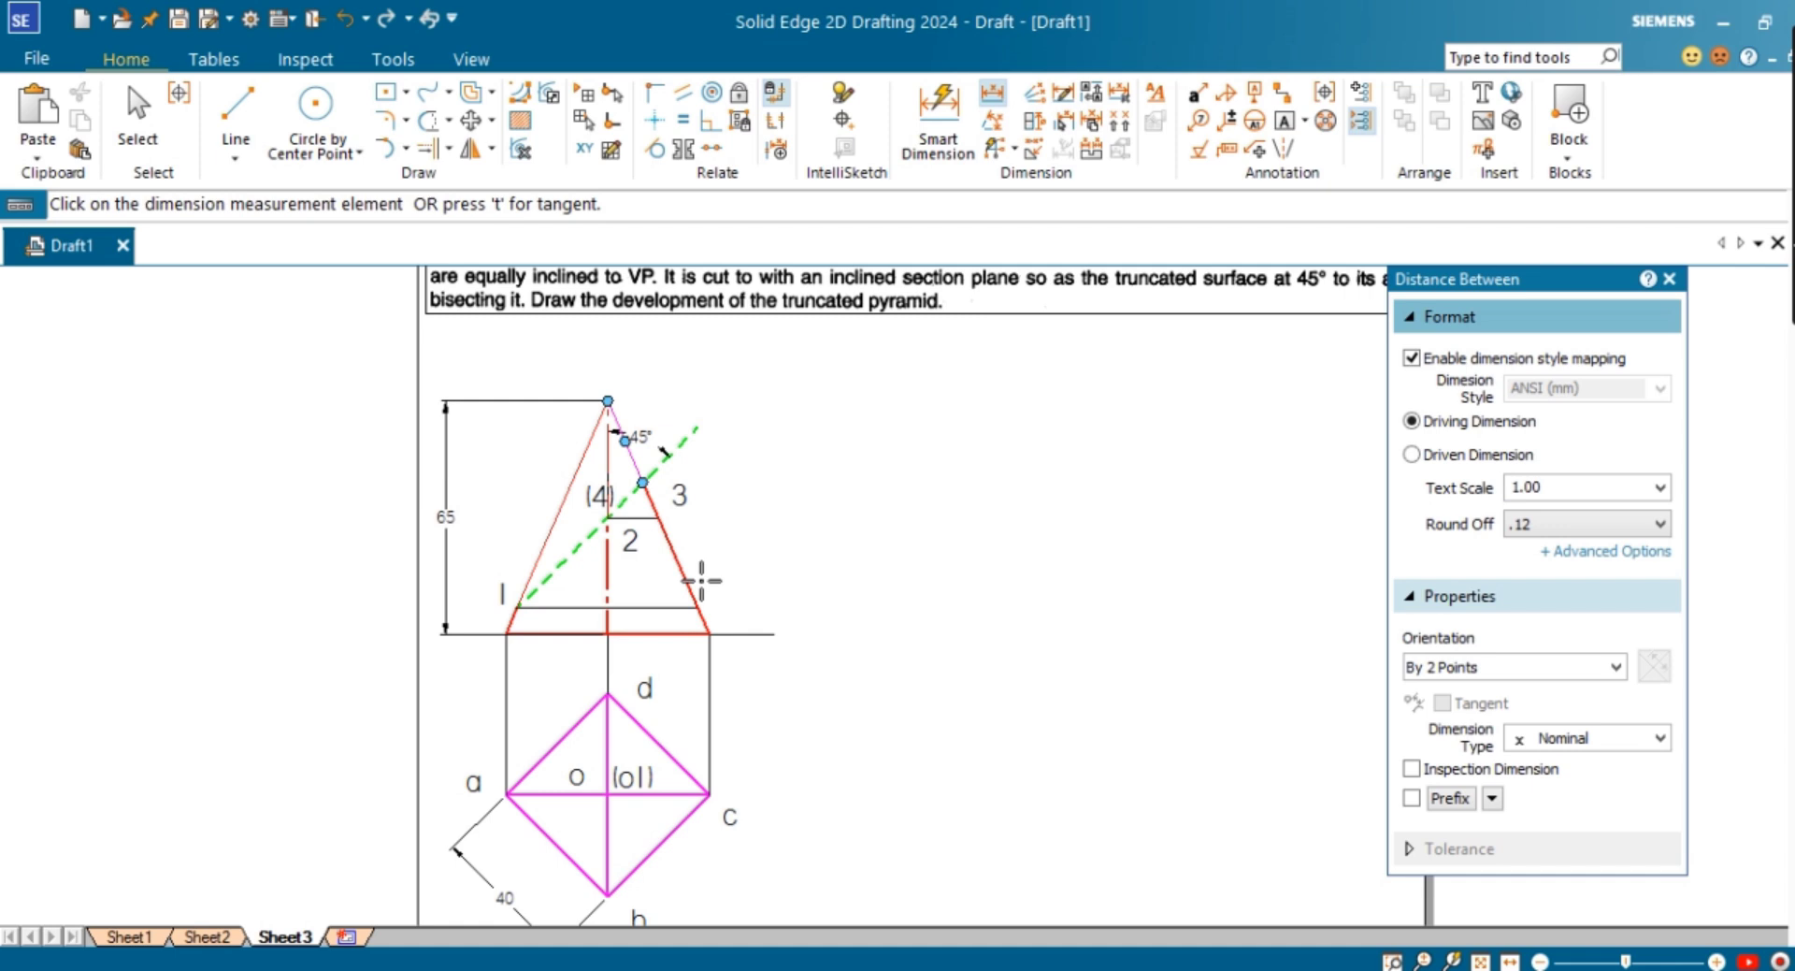
{"action": "left_click", "coordinate": [709, 634]}
{"action": "left_click", "coordinate": [828, 539]}
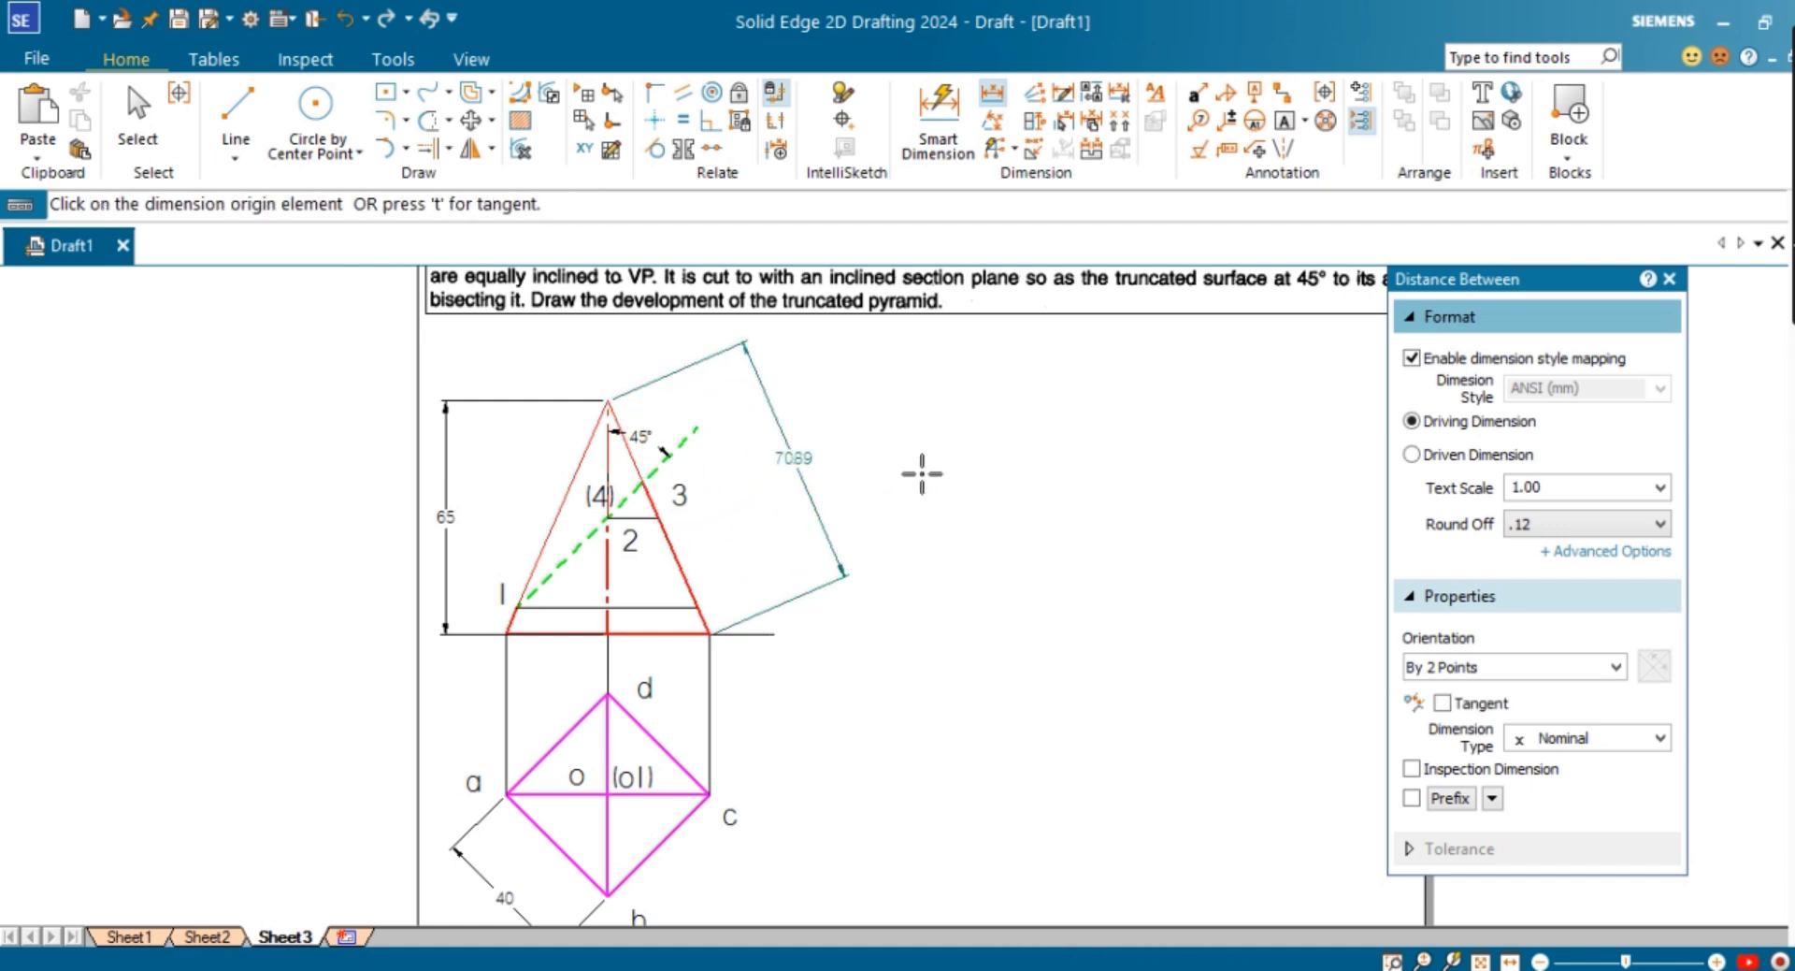
Step: Dimension the distance along the right slant edge from the apex to the horizontal line drawn from point 2
{"action": "left_click", "coordinate": [991, 99]}
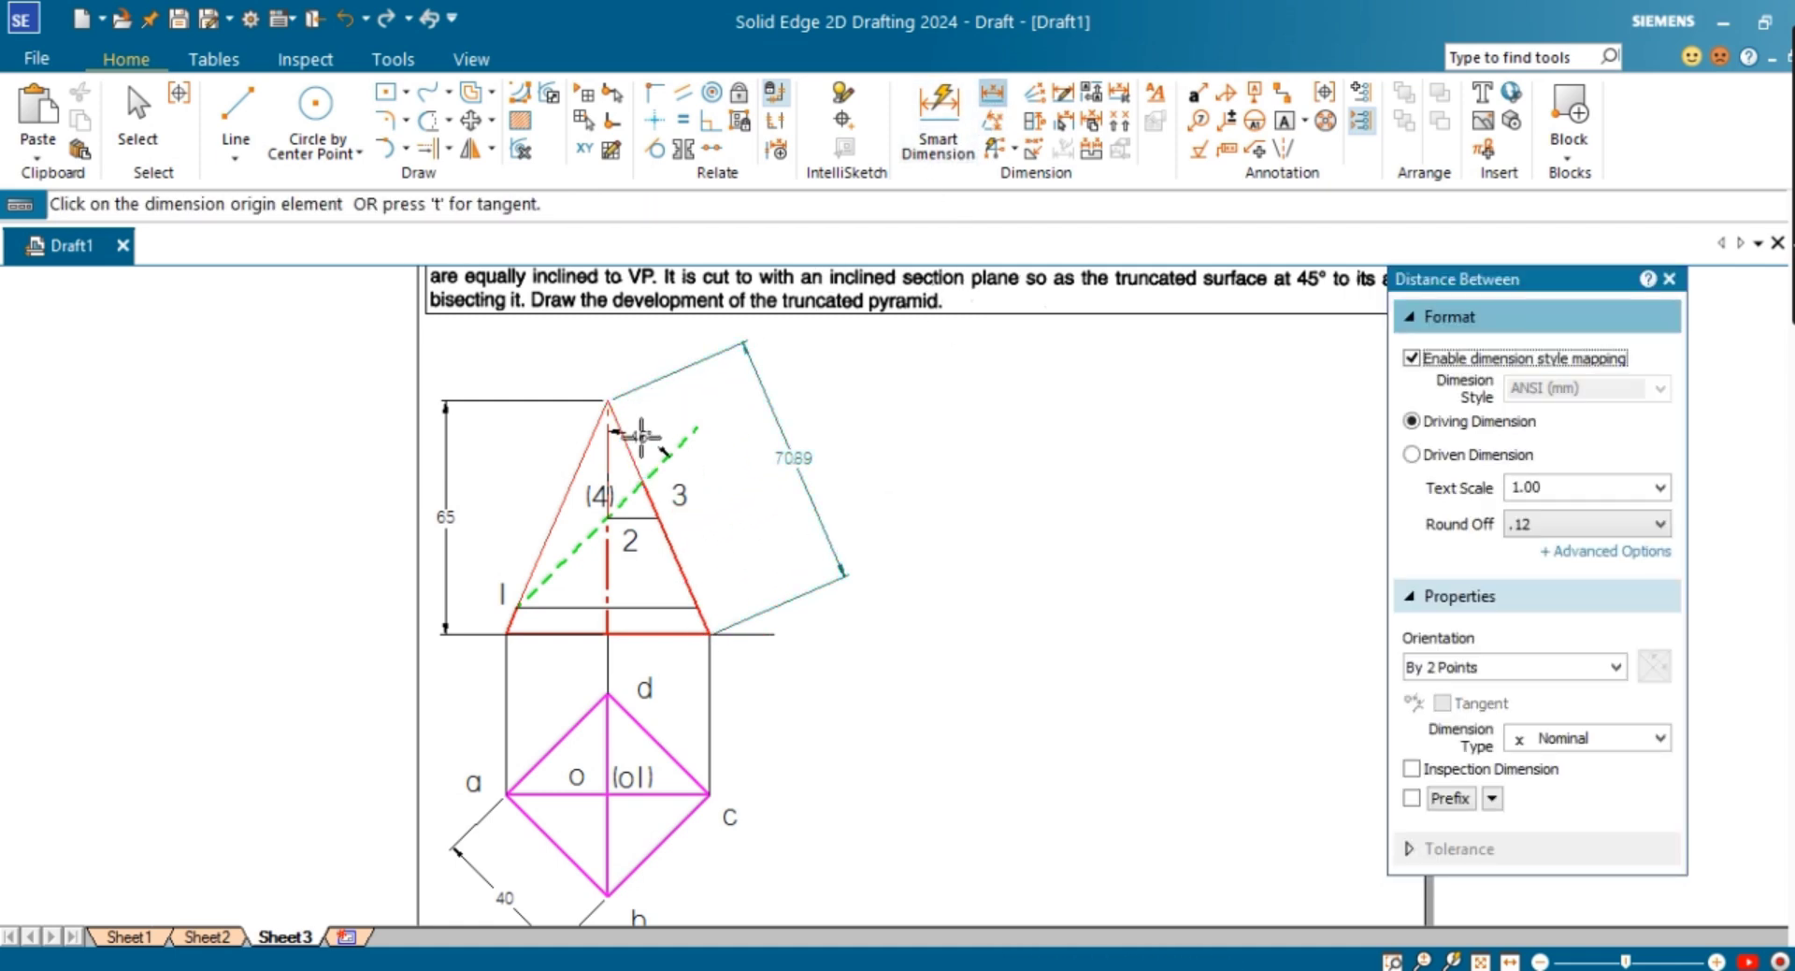
{"action": "left_click", "coordinate": [607, 400]}
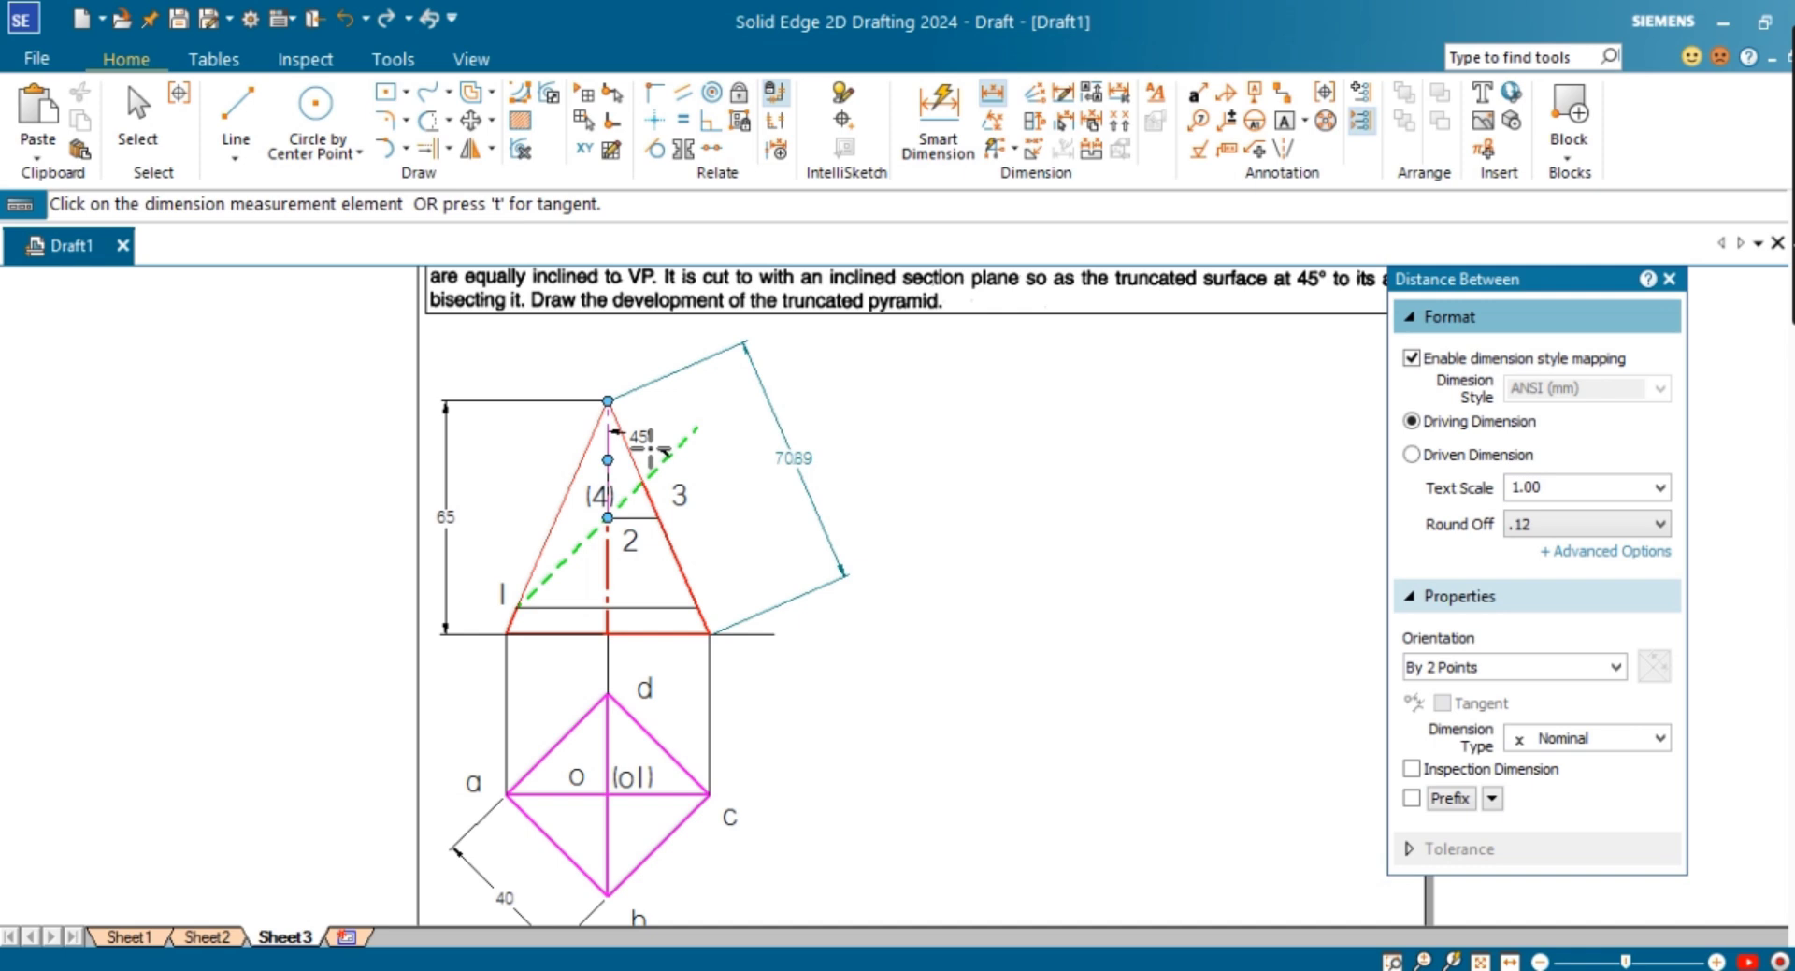
{"action": "left_click", "coordinate": [652, 518]}
{"action": "left_click", "coordinate": [745, 457]}
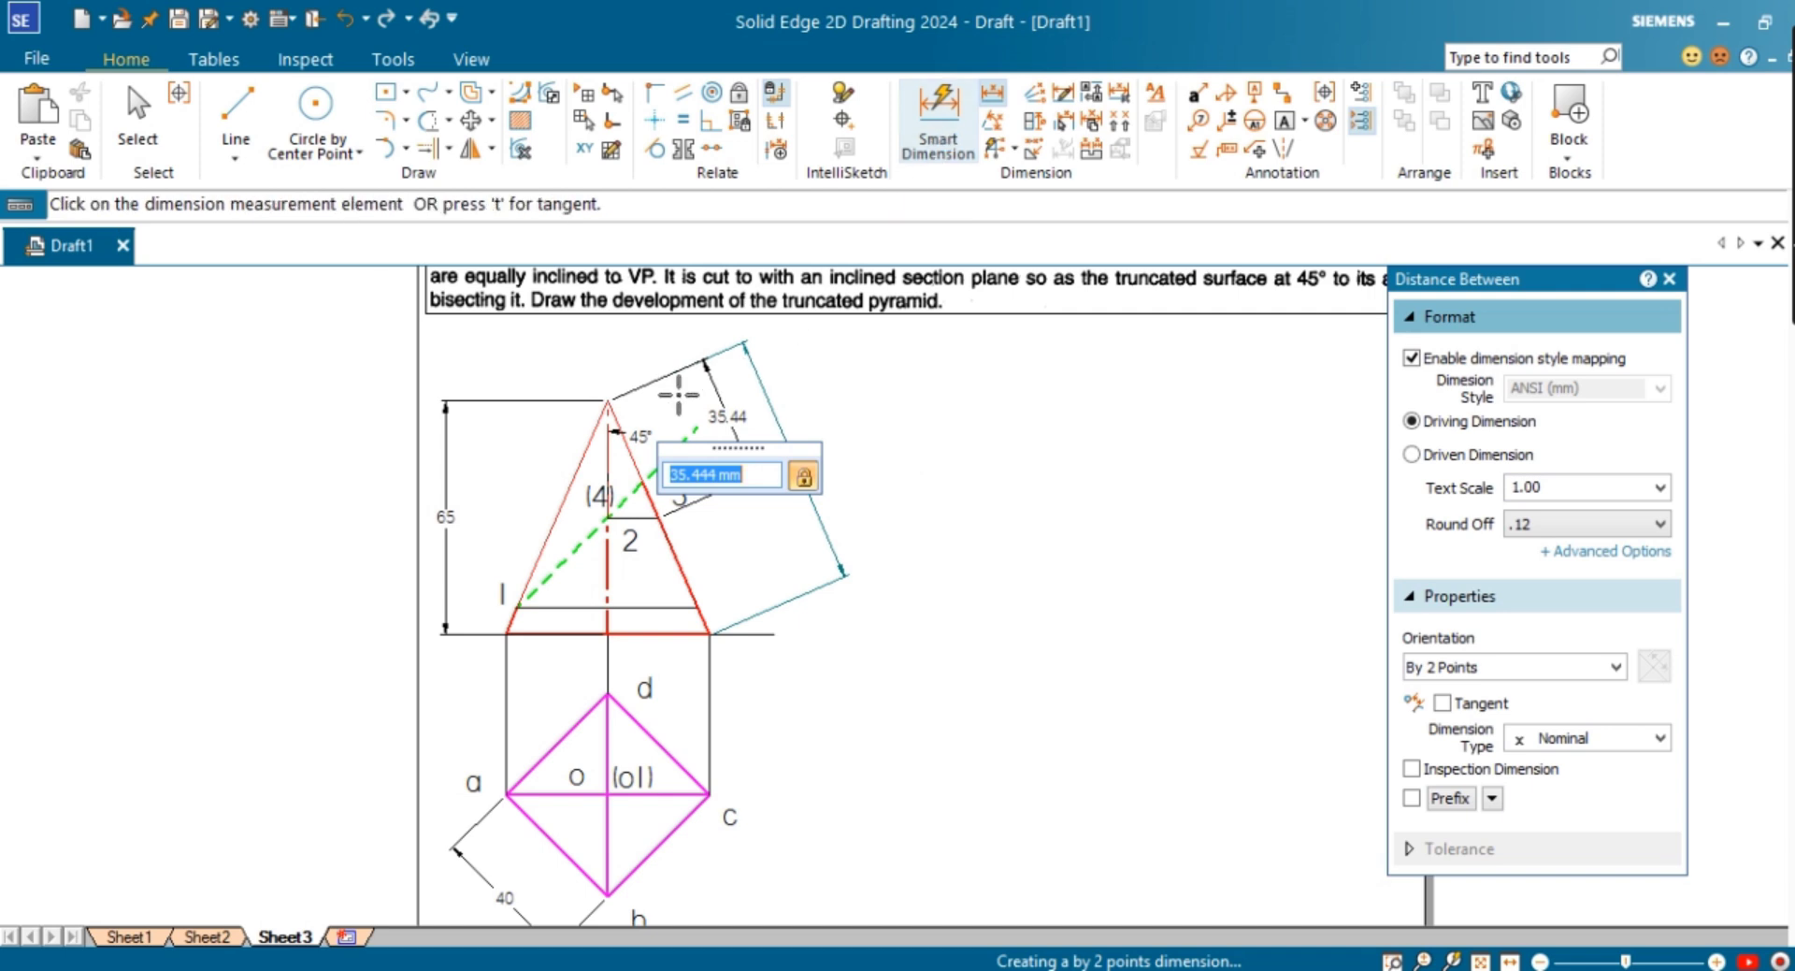
{"action": "left_click", "coordinate": [703, 596]}
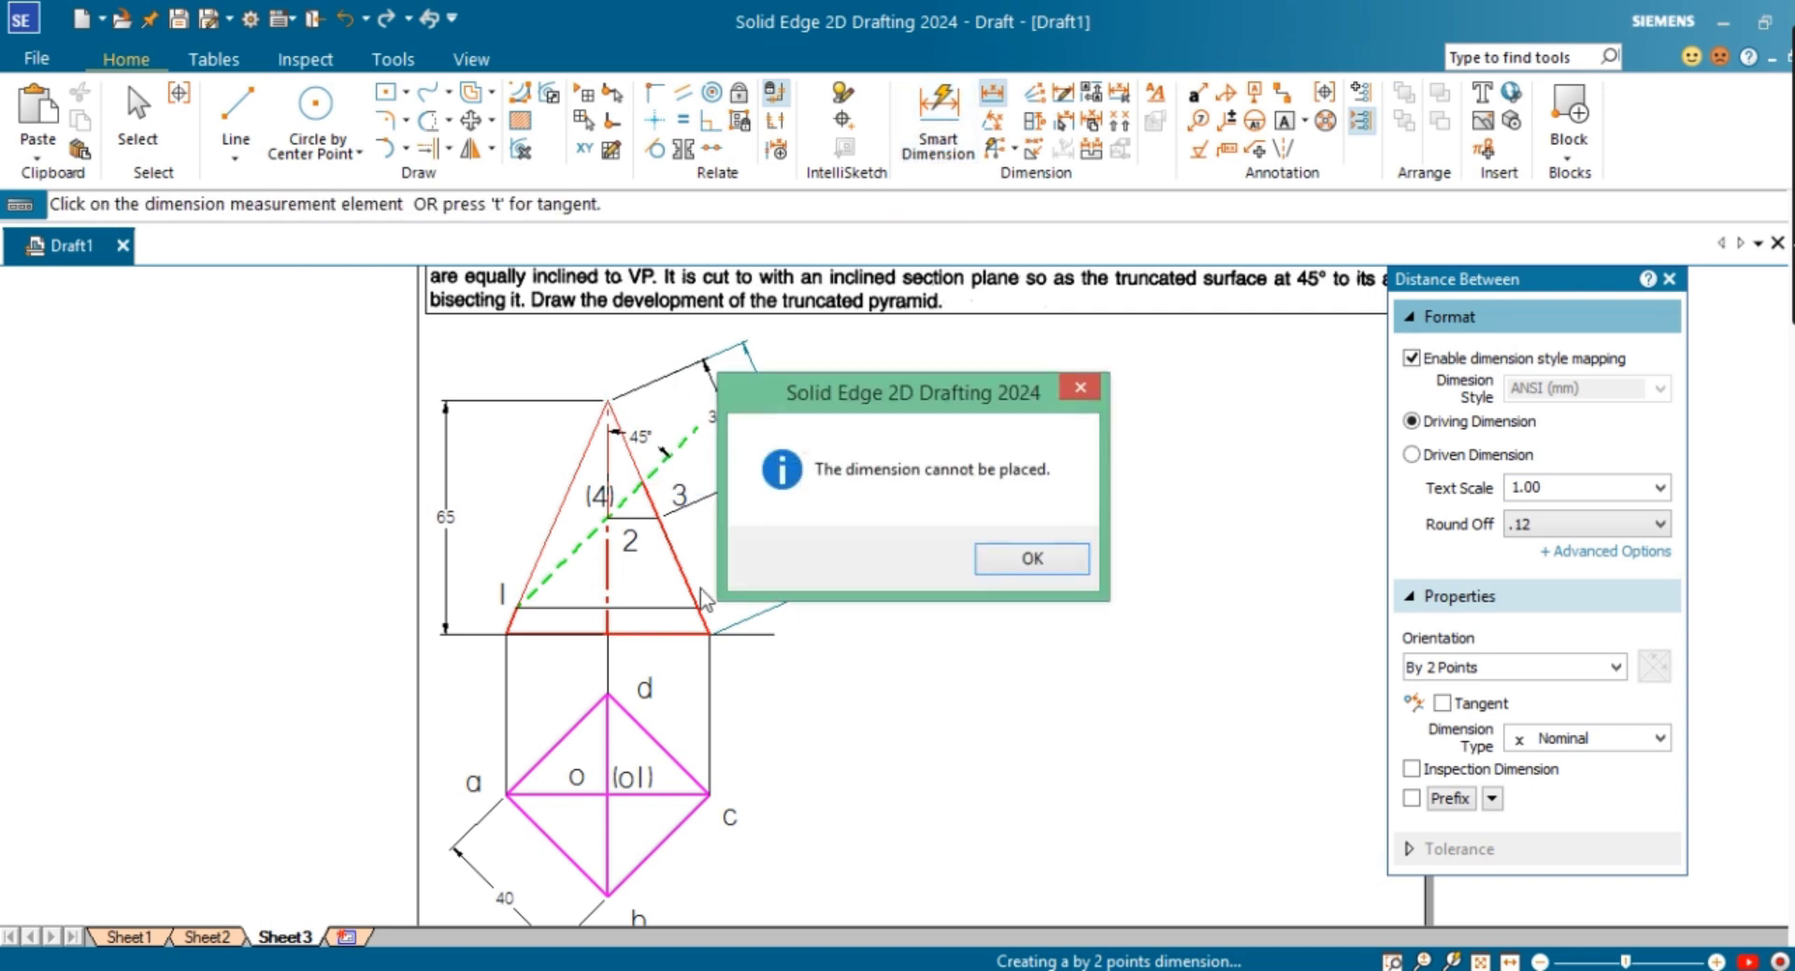
{"action": "left_click", "coordinate": [982, 565]}
Step: Dimension the distance along the right slant edge from the apex to the horizontal line drawn from point 1
{"action": "left_click", "coordinate": [996, 94]}
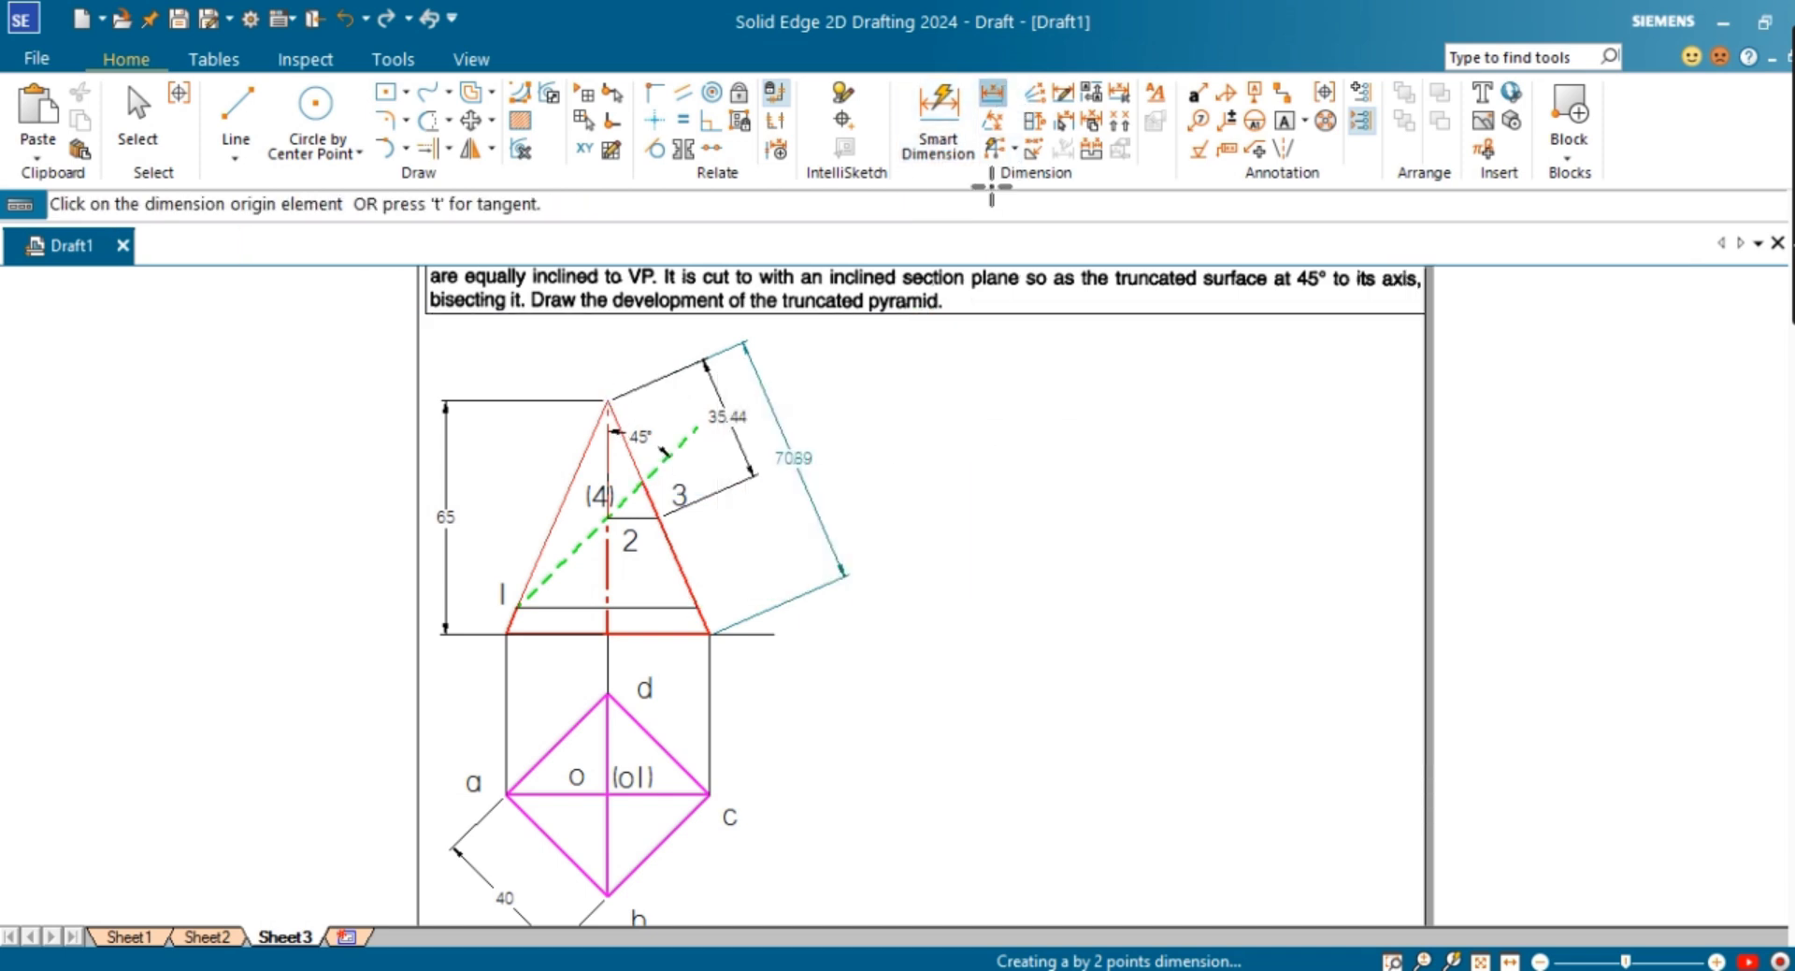
{"action": "left_click", "coordinate": [614, 413]}
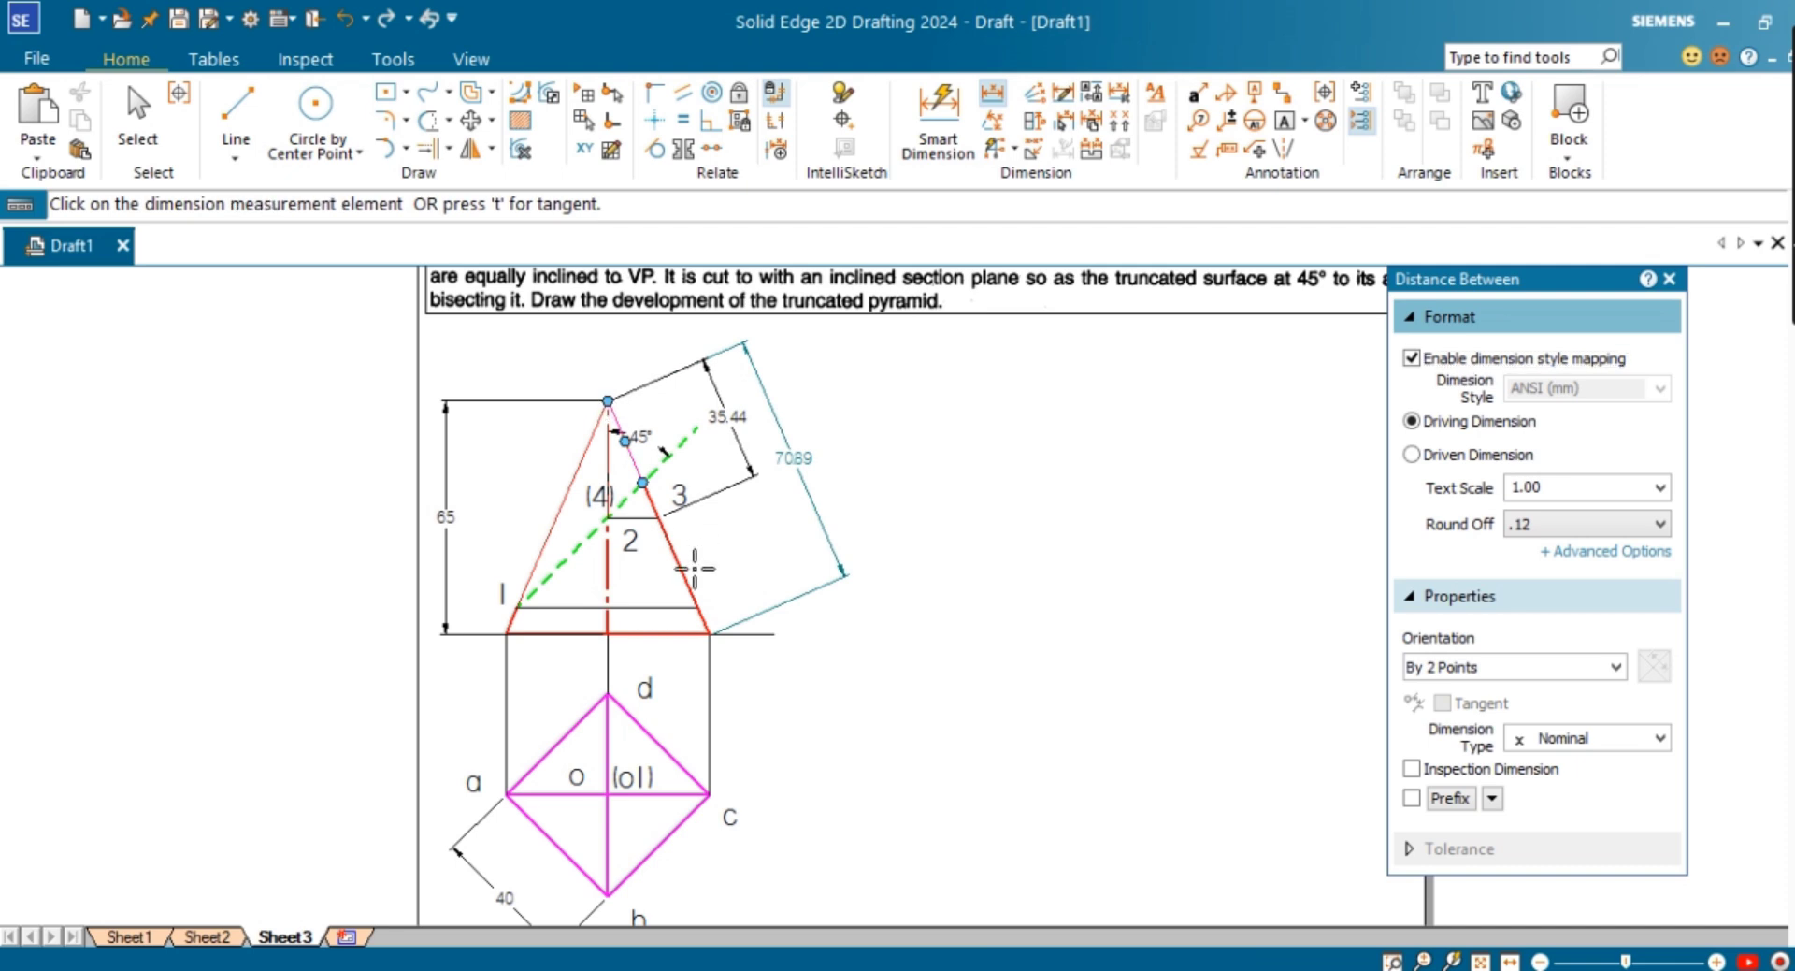
{"action": "left_click", "coordinate": [696, 607]}
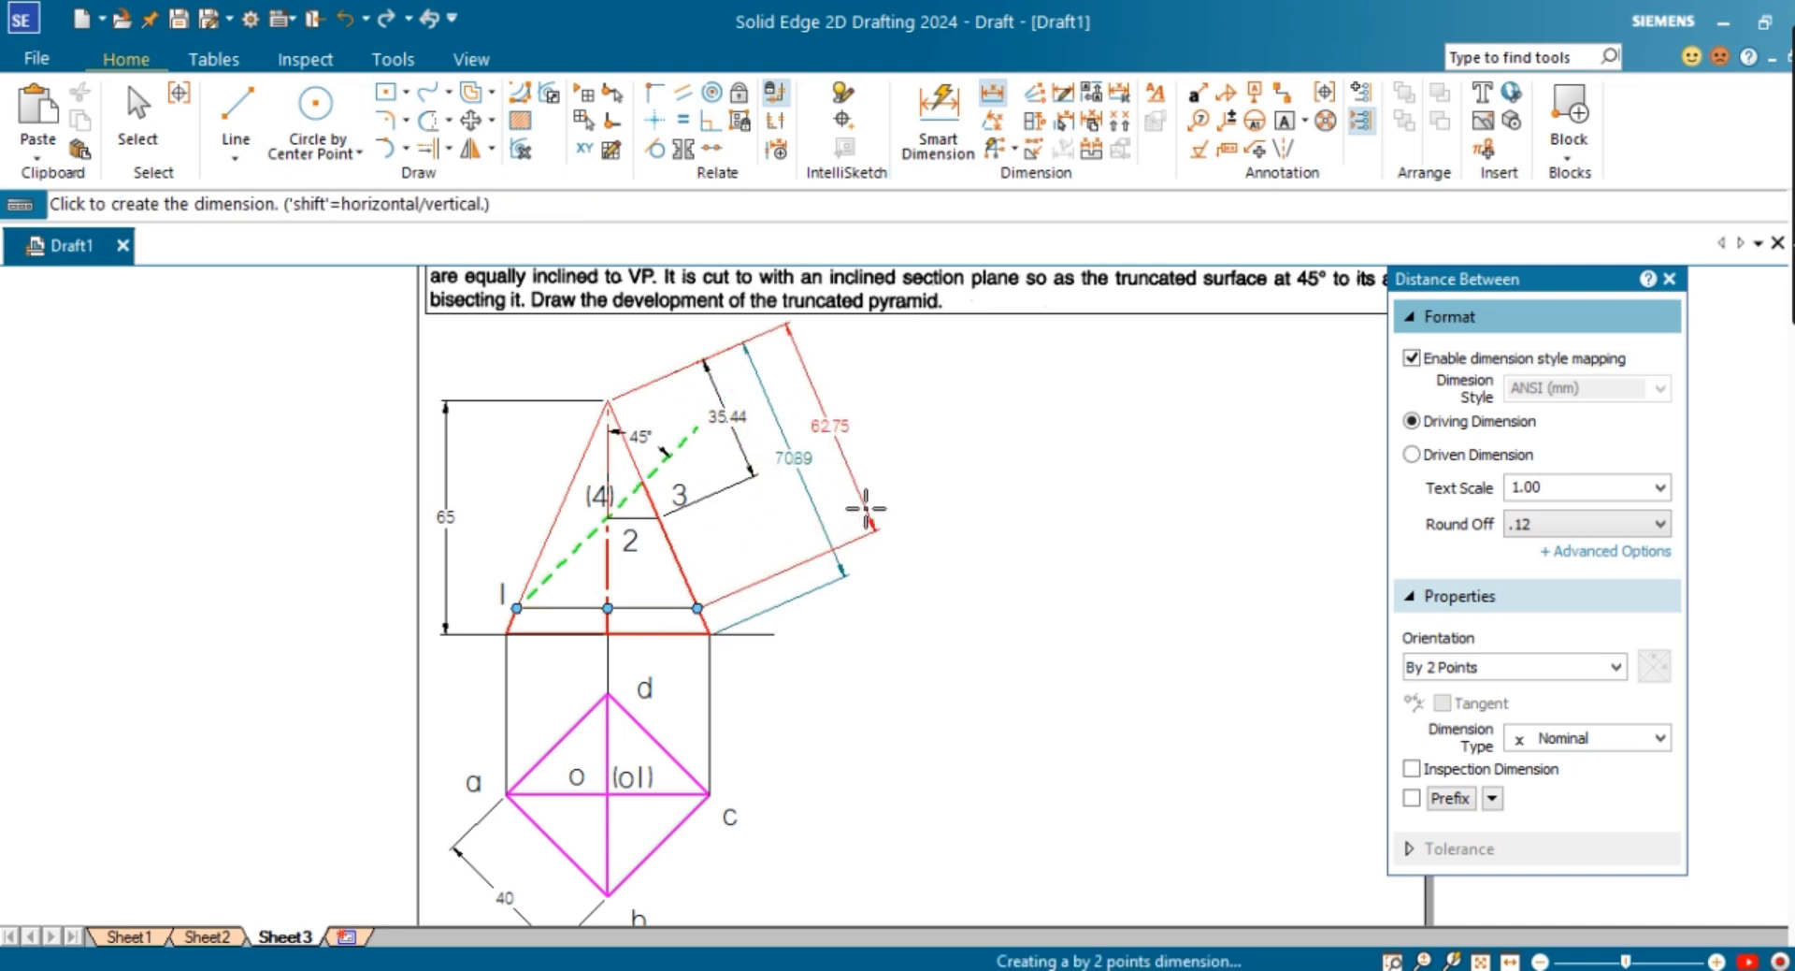
{"action": "left_click", "coordinate": [866, 509]}
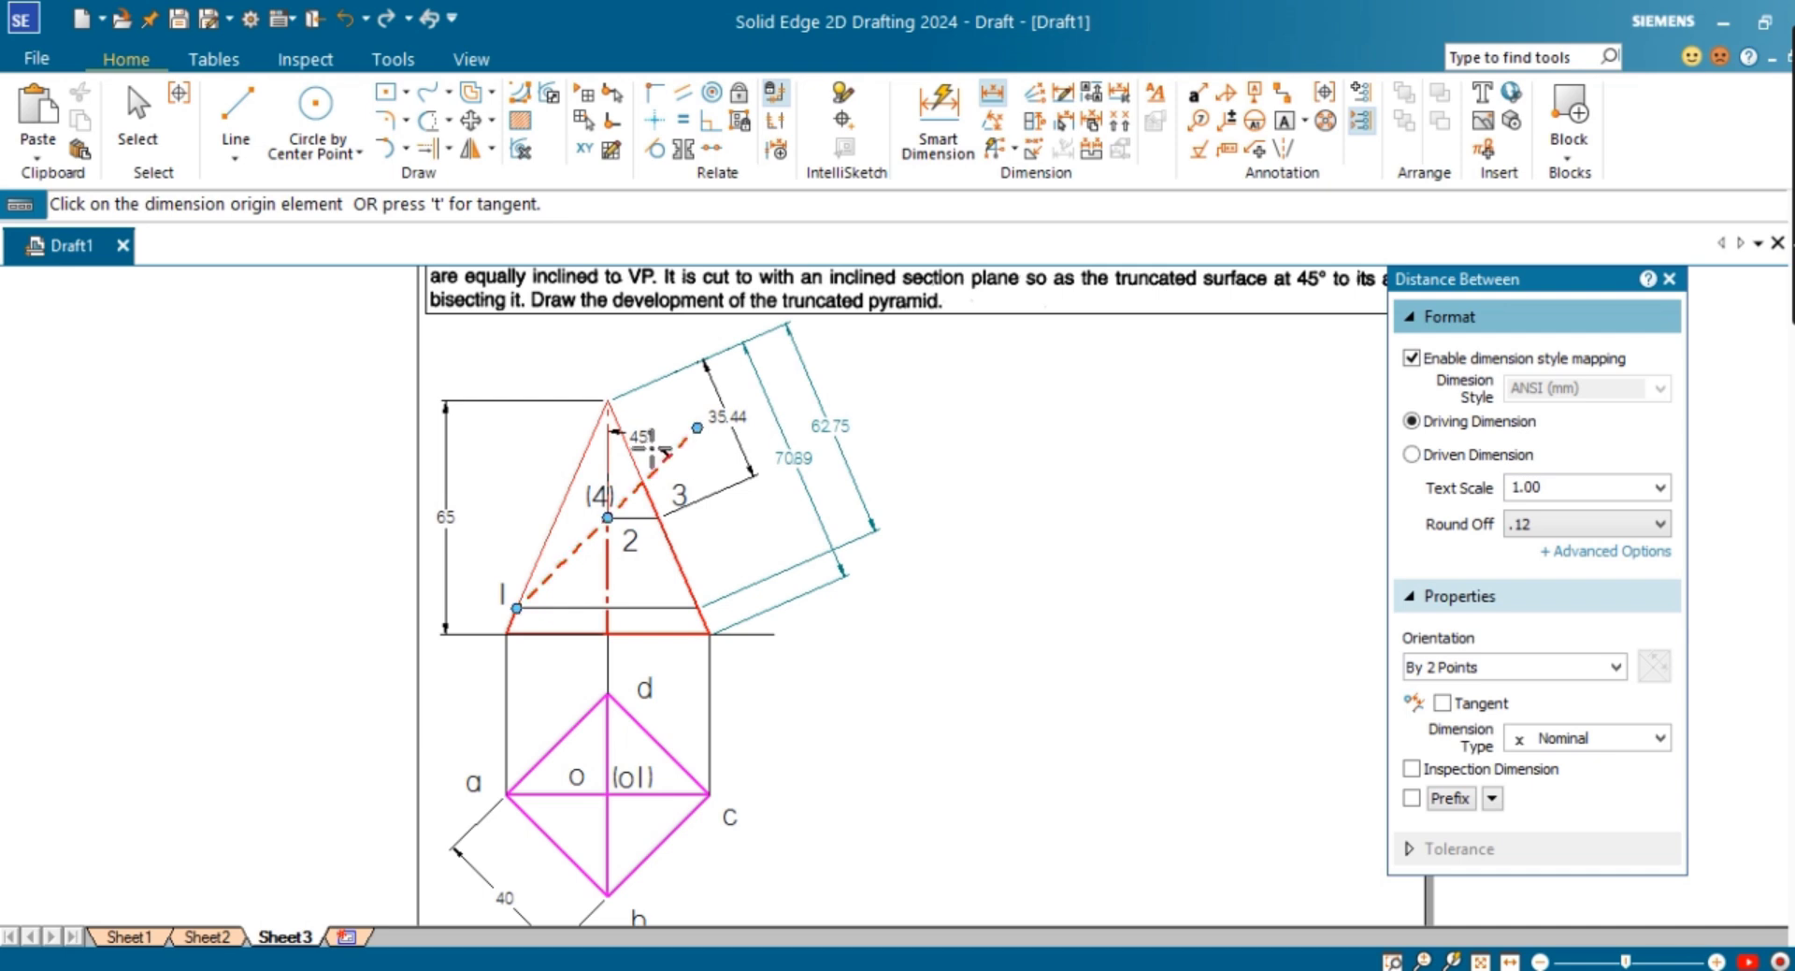
Step: Dimension the right slant edge's upper segment from the apex to point 3
{"action": "left_click", "coordinate": [937, 114]}
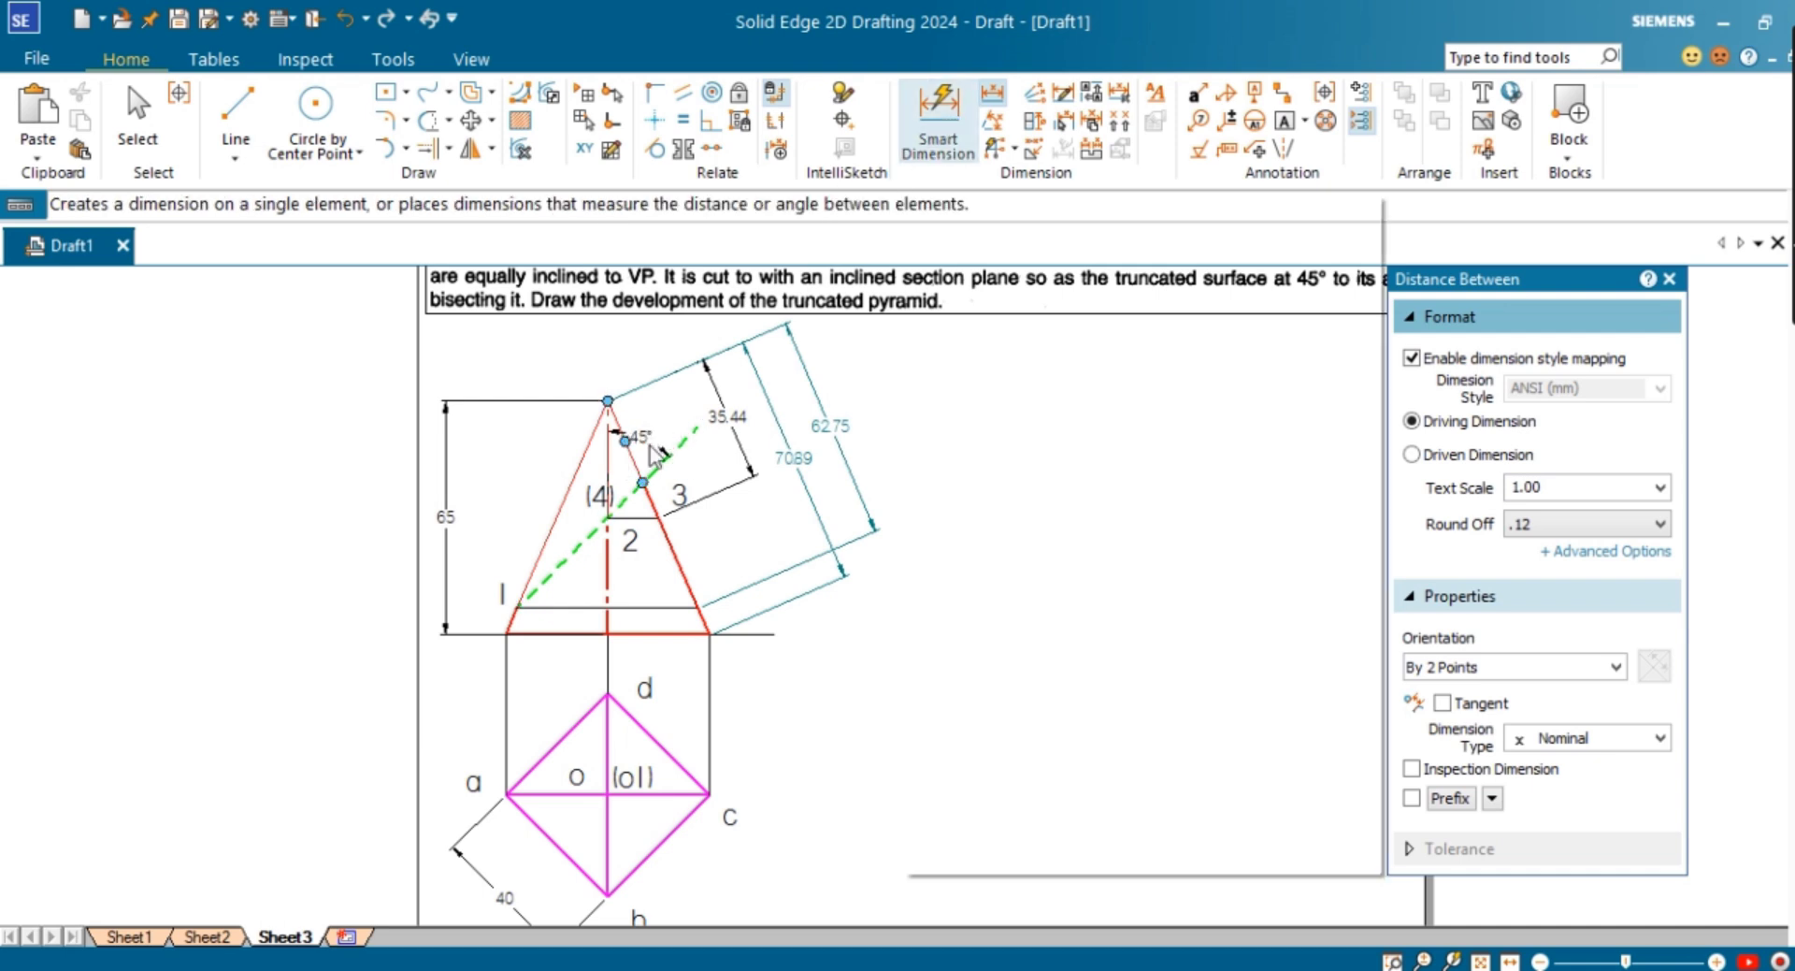
{"action": "left_click", "coordinate": [653, 471]}
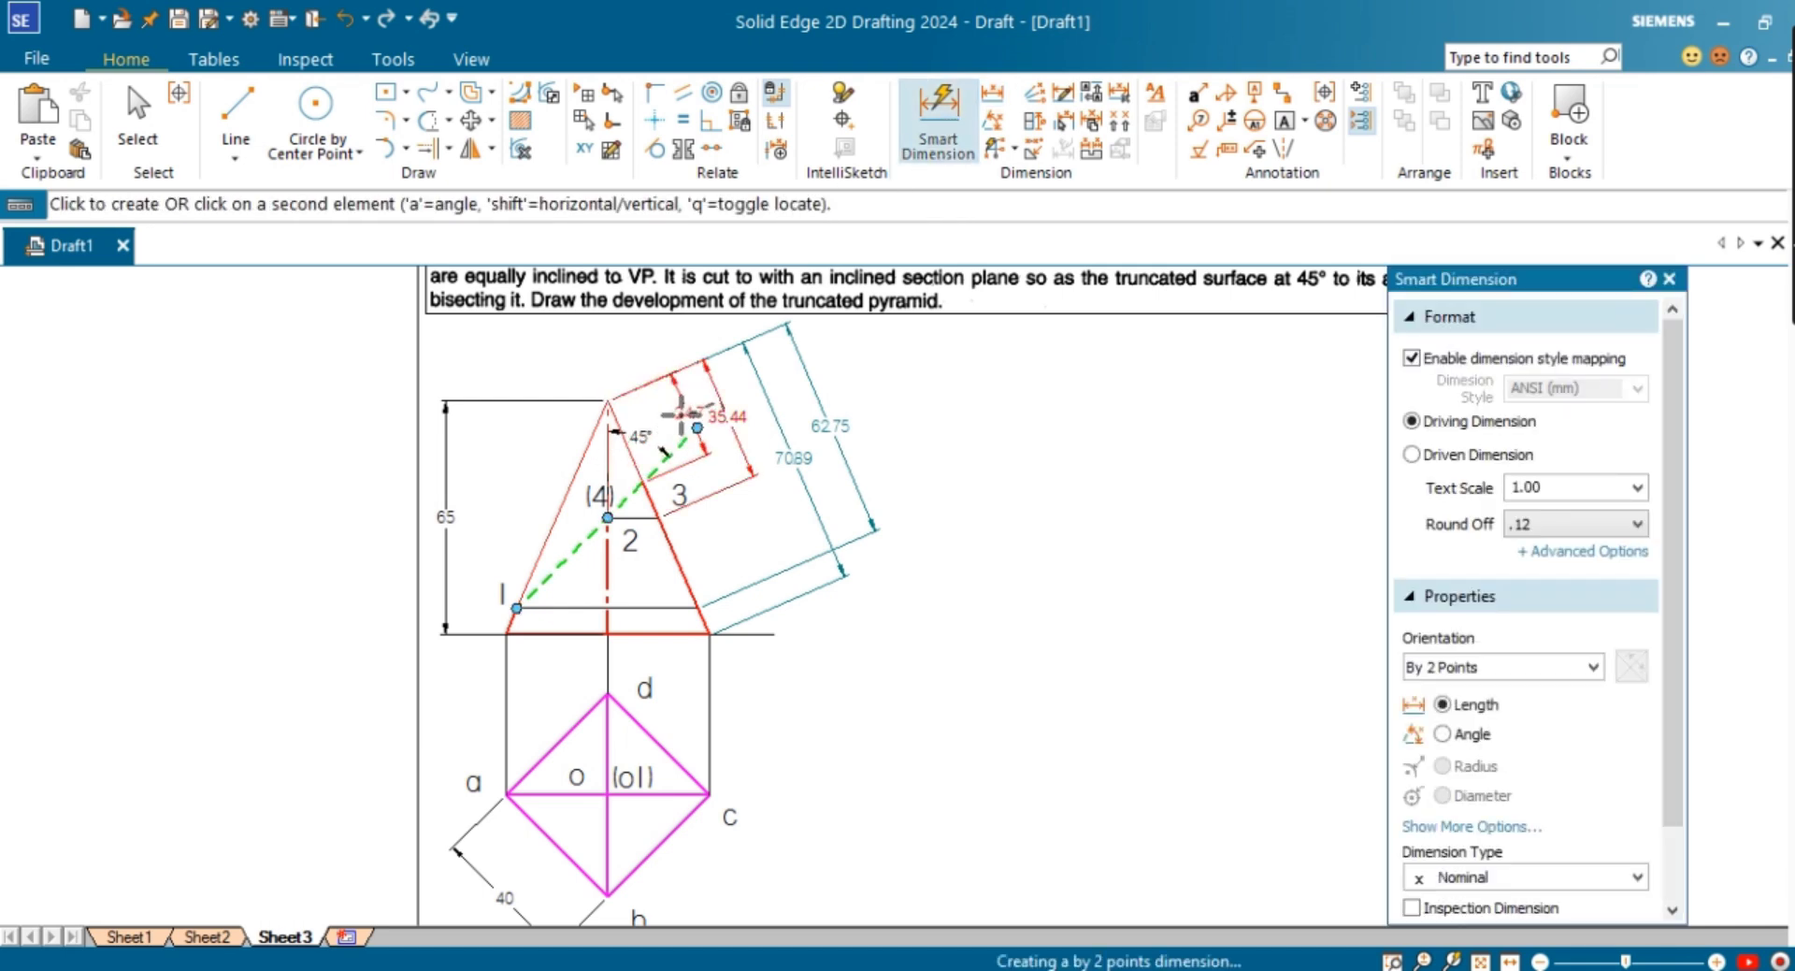
{"action": "left_click", "coordinate": [685, 413]}
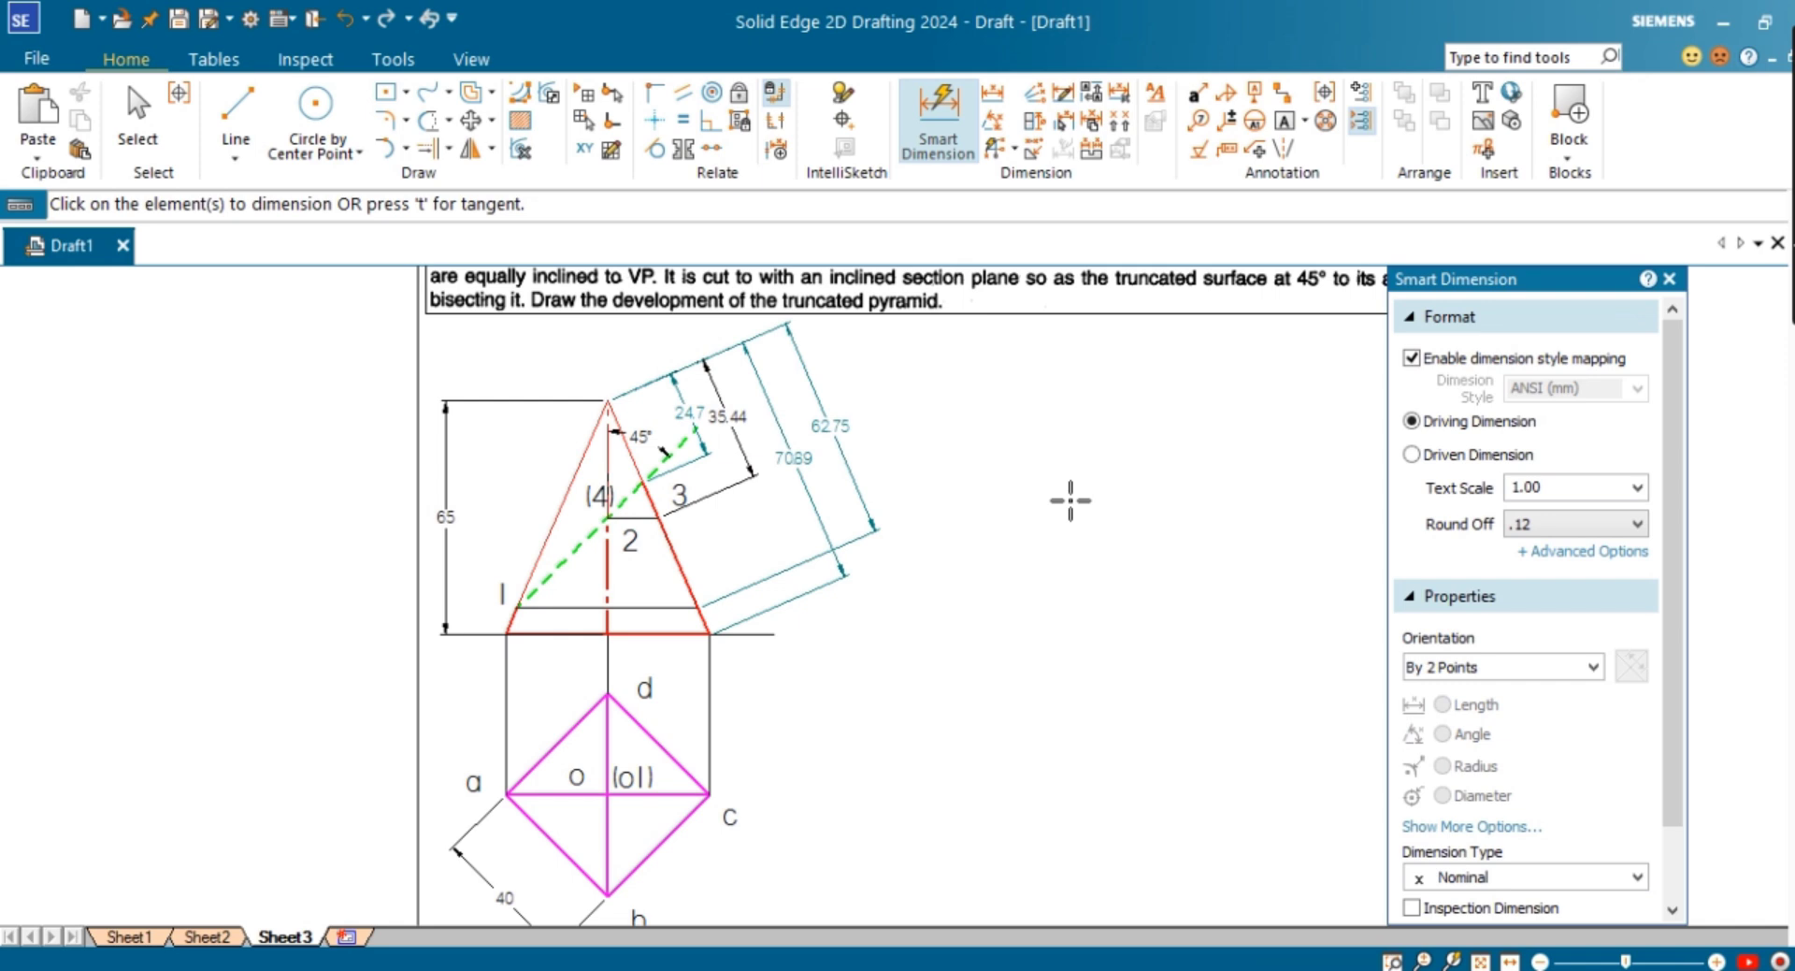
Step: Label the projected points on the right slant edge 1 at the lower line and 2 (4) at the upper line
{"action": "left_click", "coordinate": [1284, 122]}
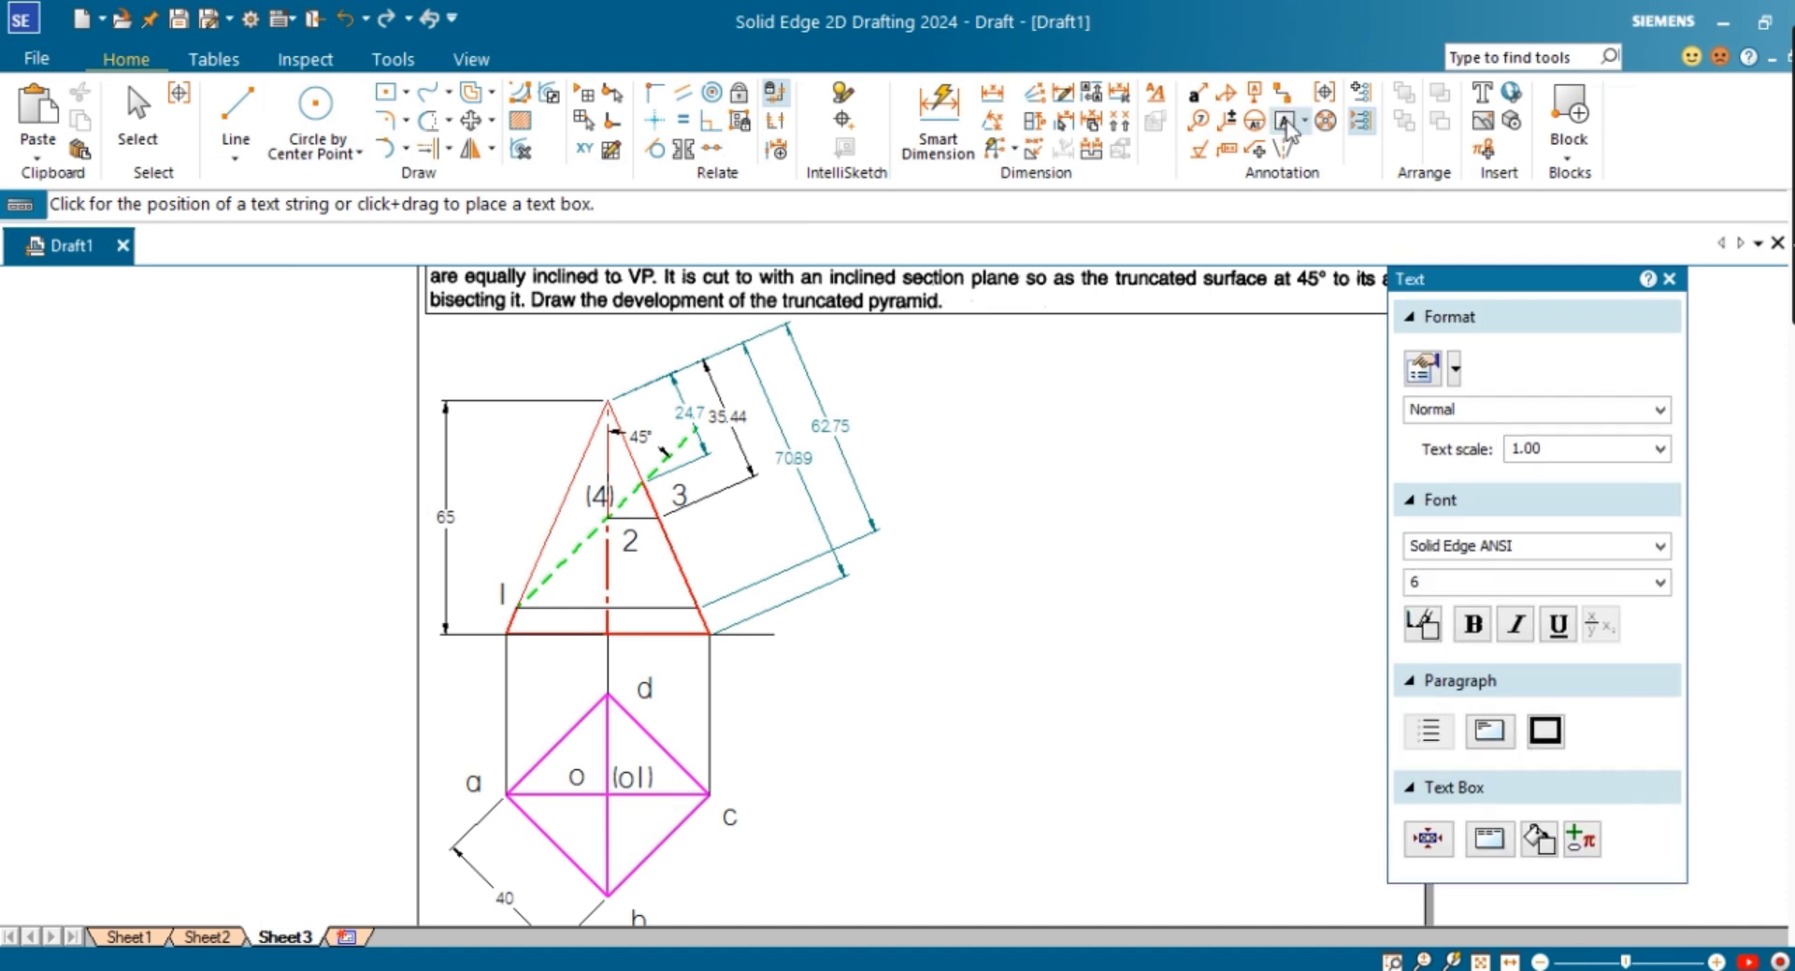
{"action": "left_click", "coordinate": [717, 560]}
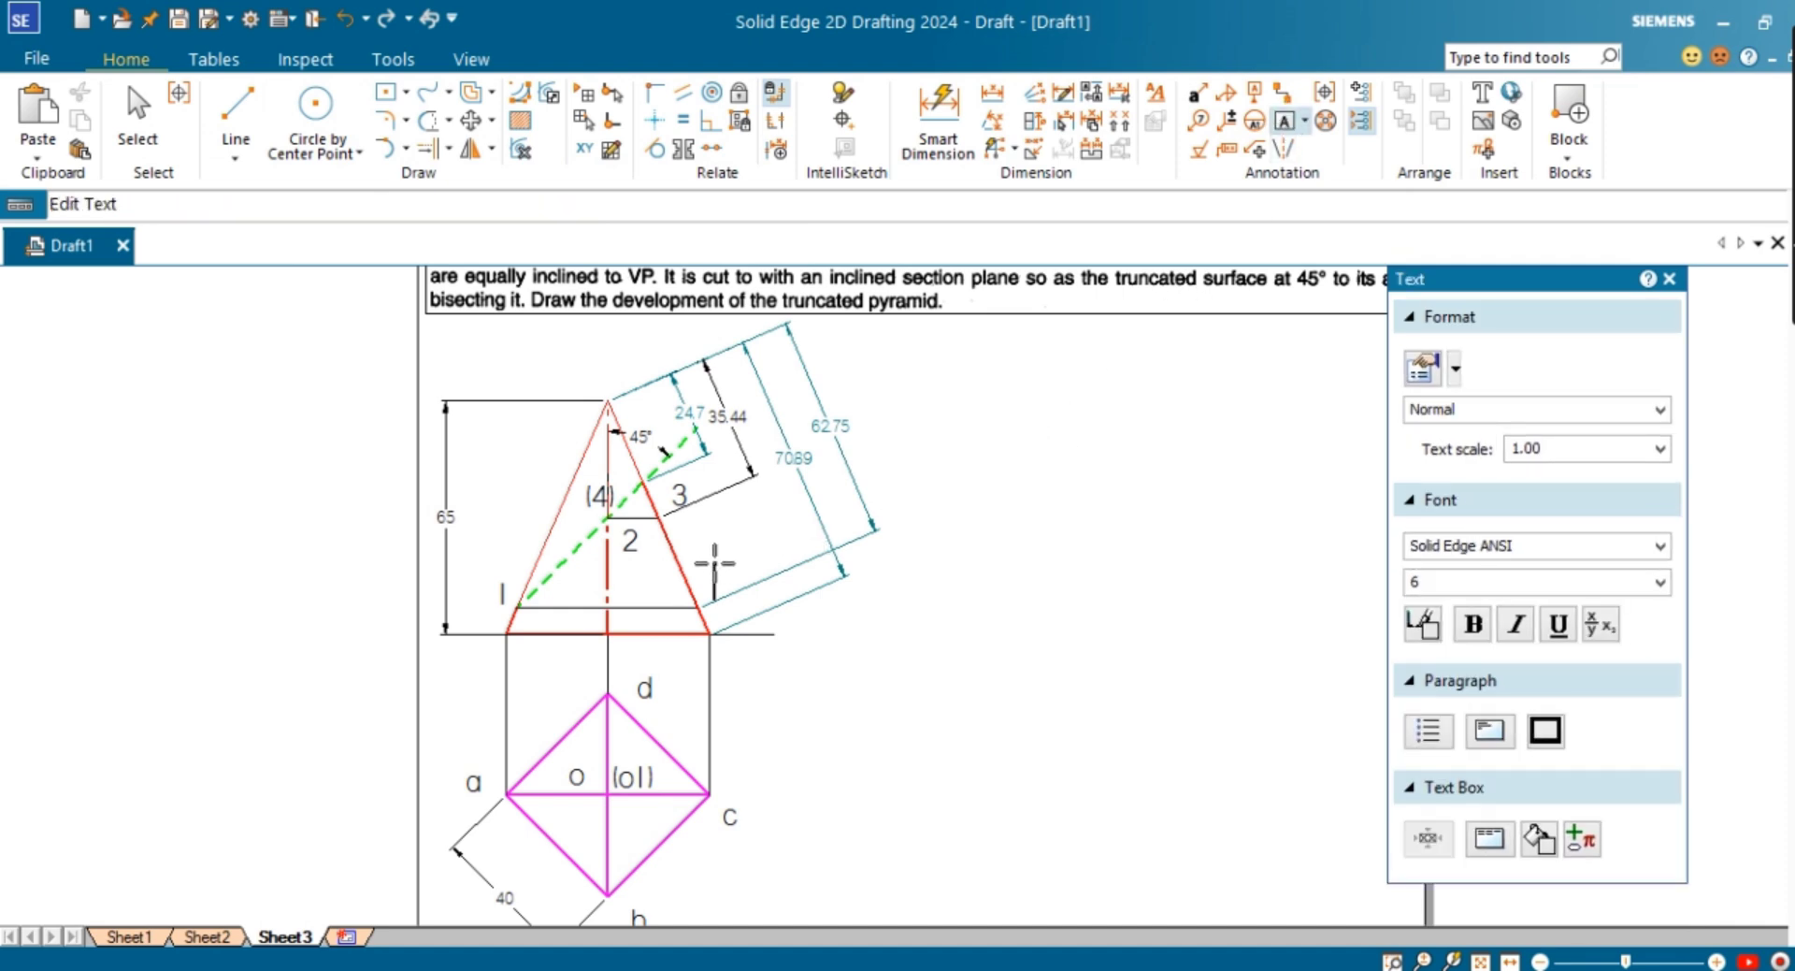
{"action": "type", "text": "I"}
{"action": "left_click", "coordinate": [680, 505]}
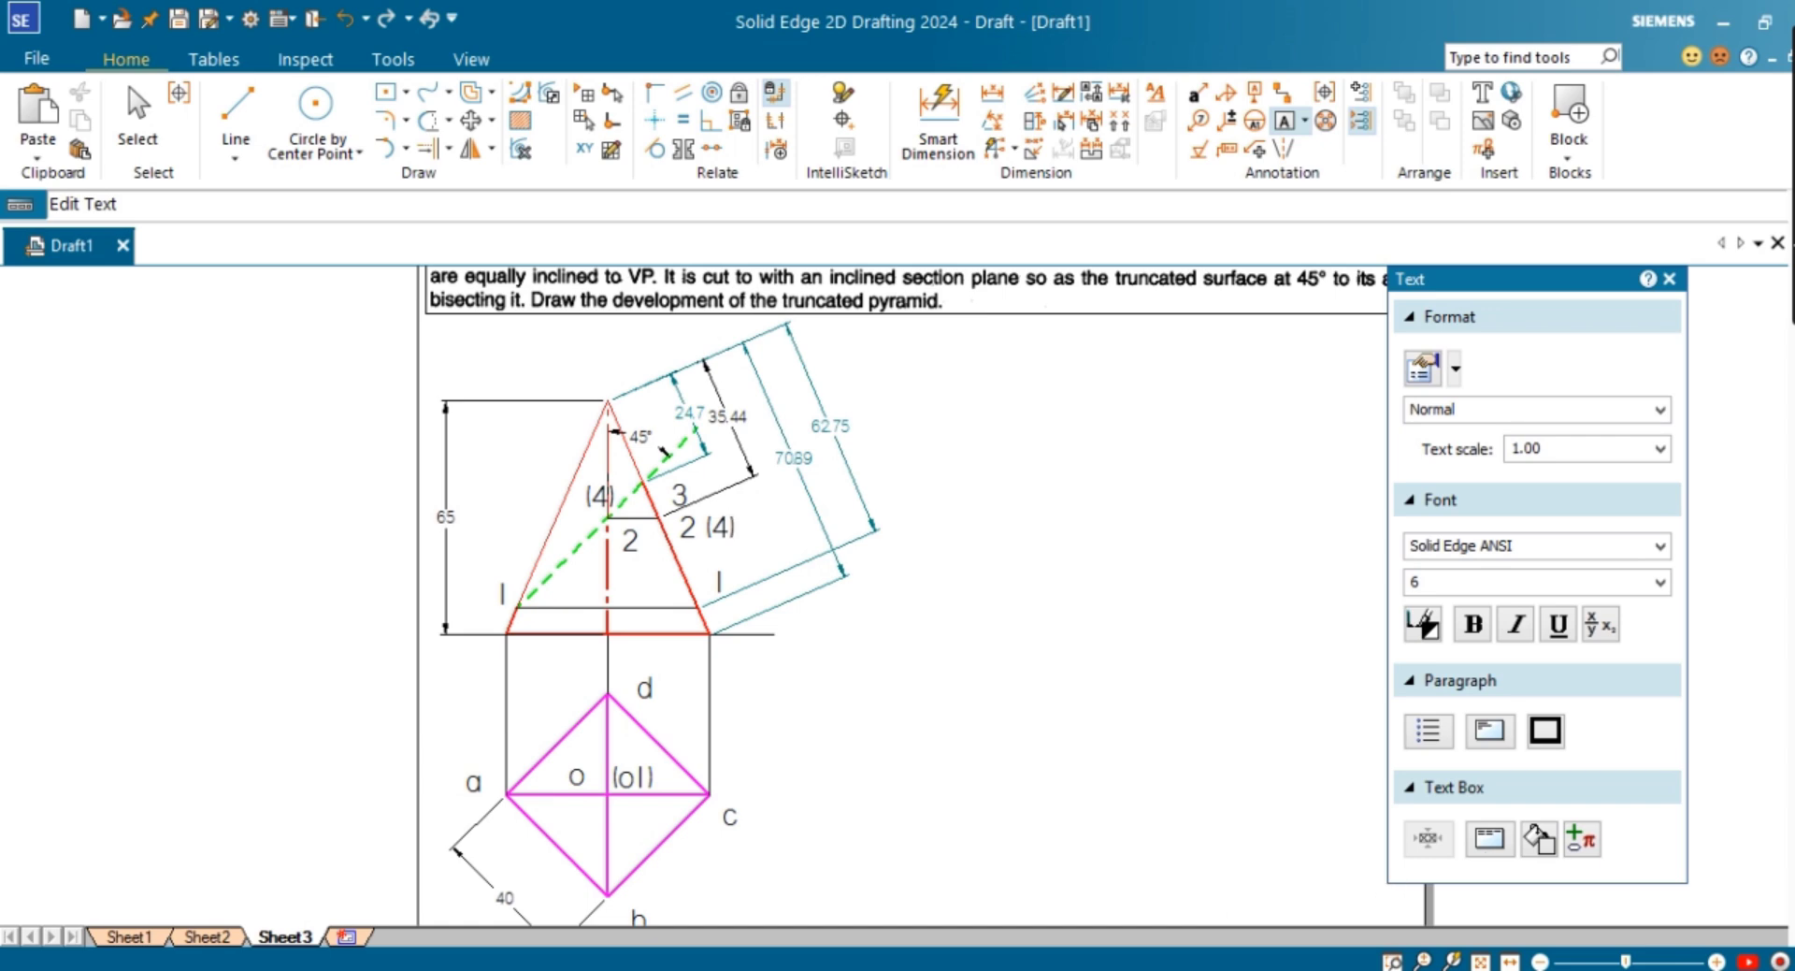
Step: Draw a 70.89 mm horizontal line at 0° in the empty area to the right of the projections
{"action": "left_click", "coordinate": [1480, 961]}
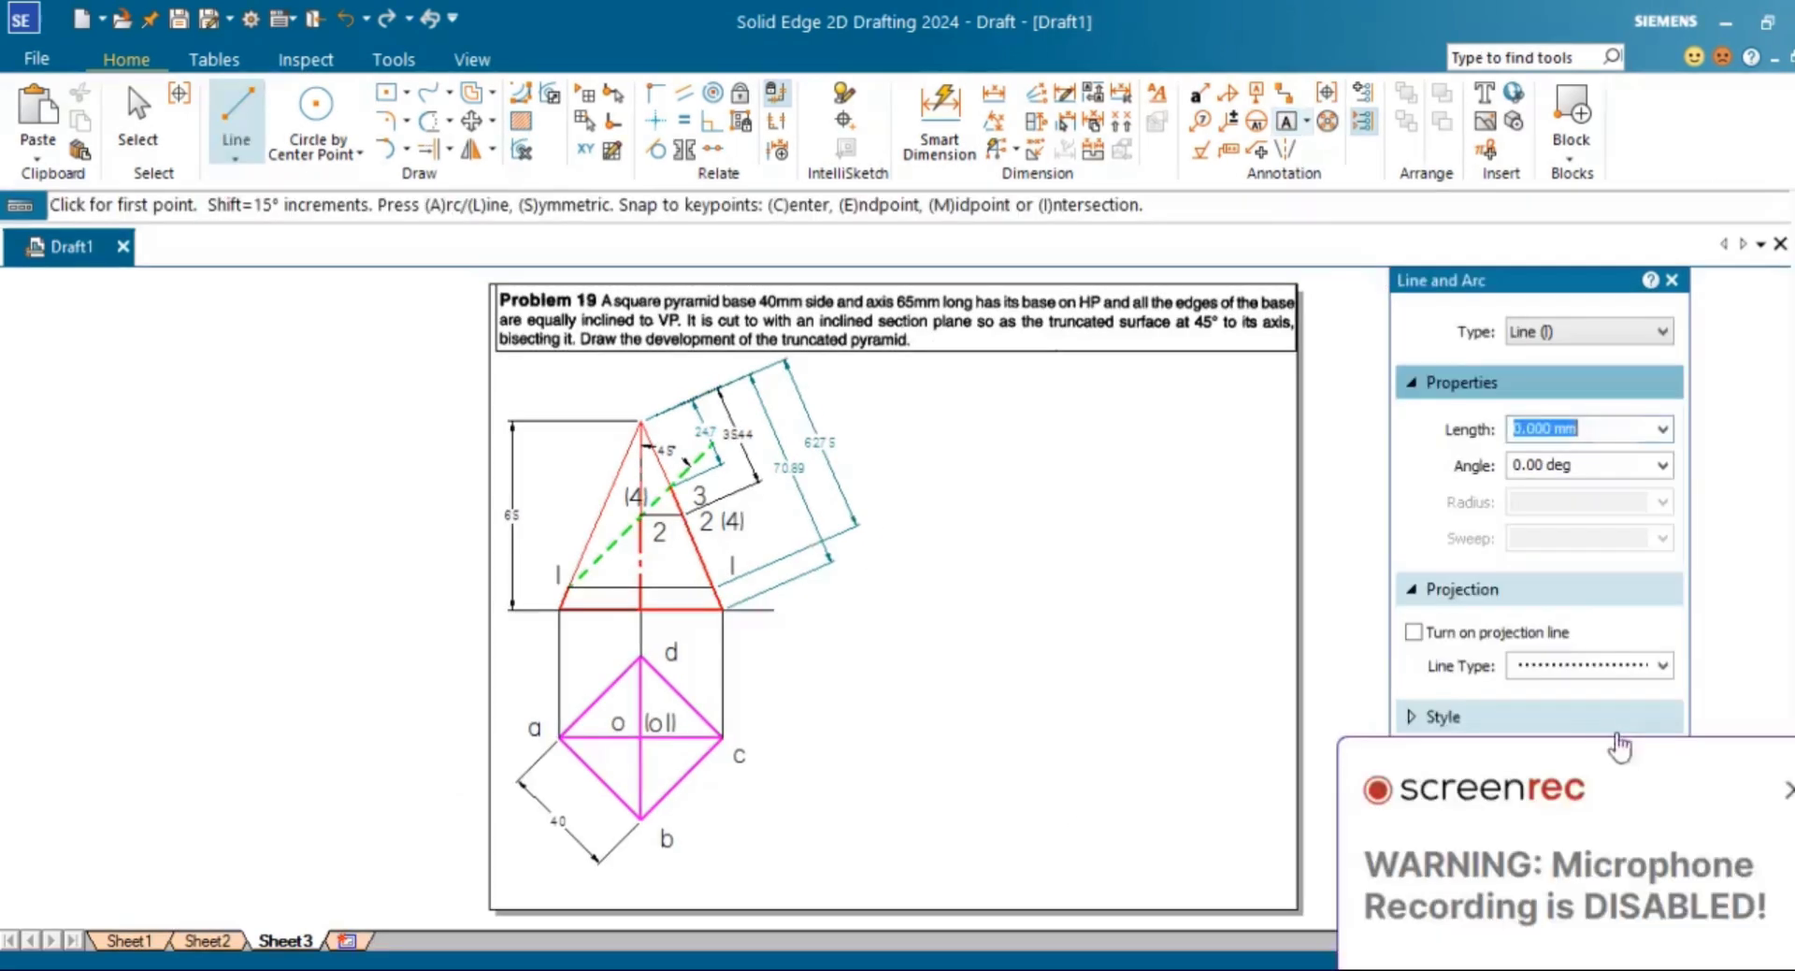
{"action": "left_click", "coordinate": [1573, 718]}
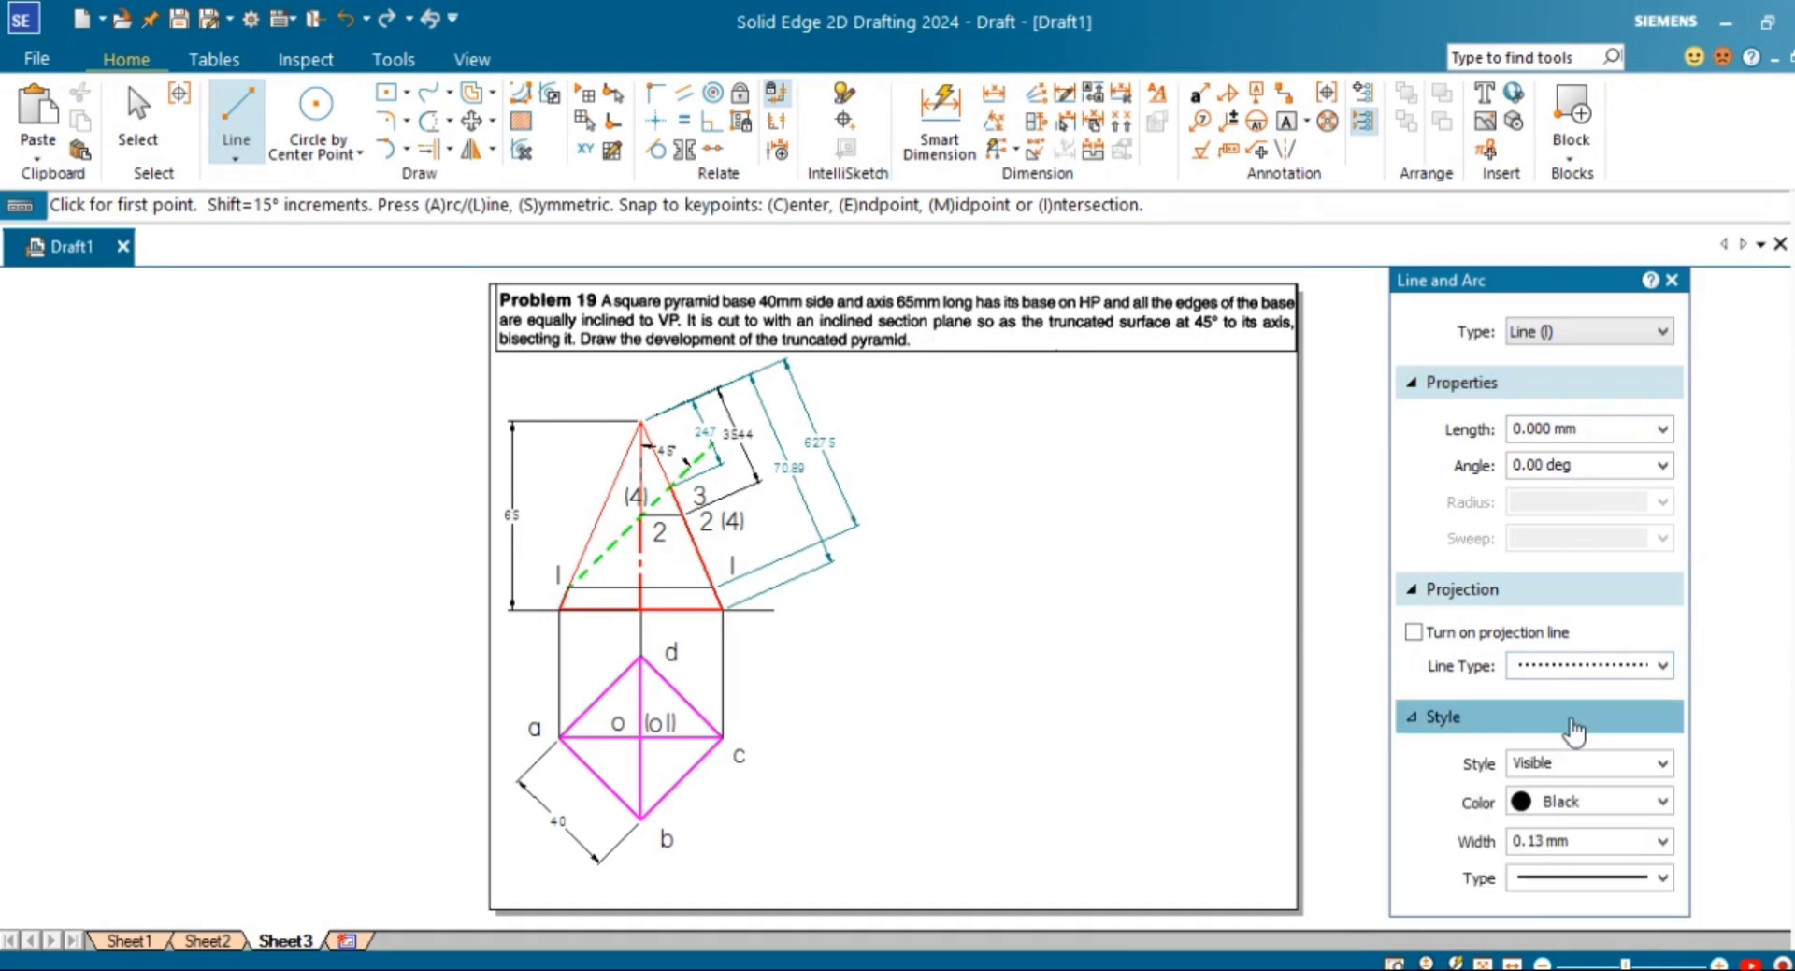
{"action": "left_click", "coordinate": [991, 465]}
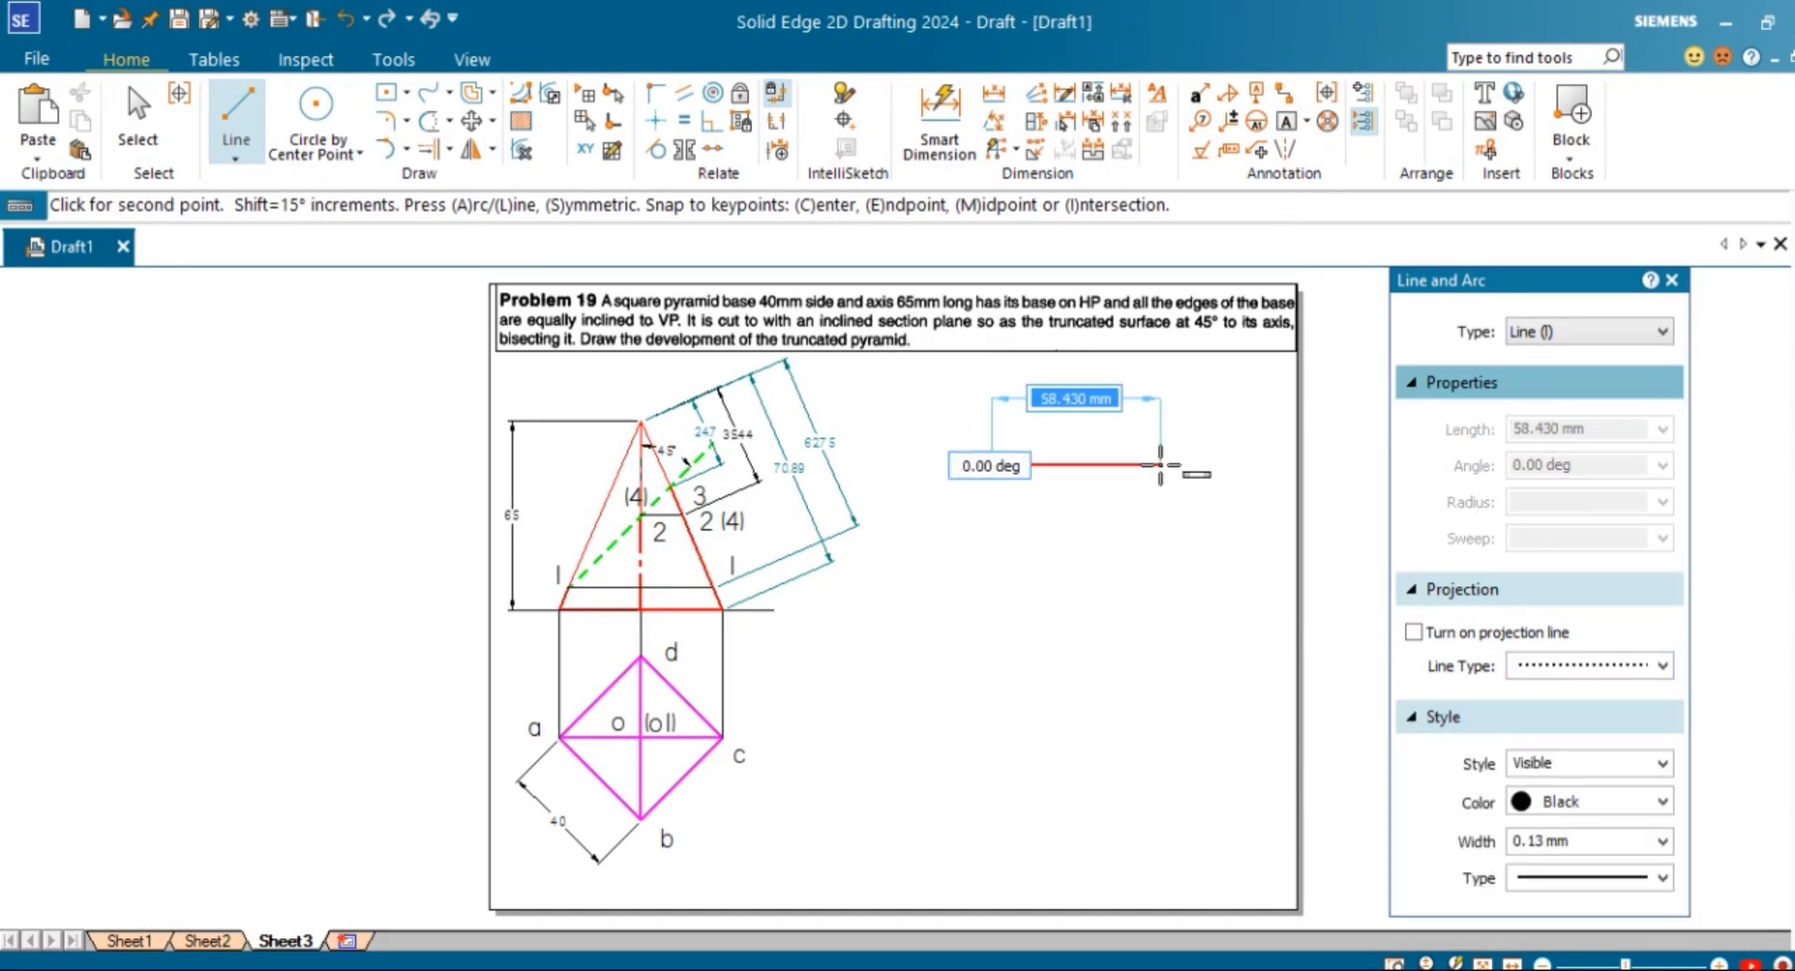
{"action": "type", "text": "70.89"}
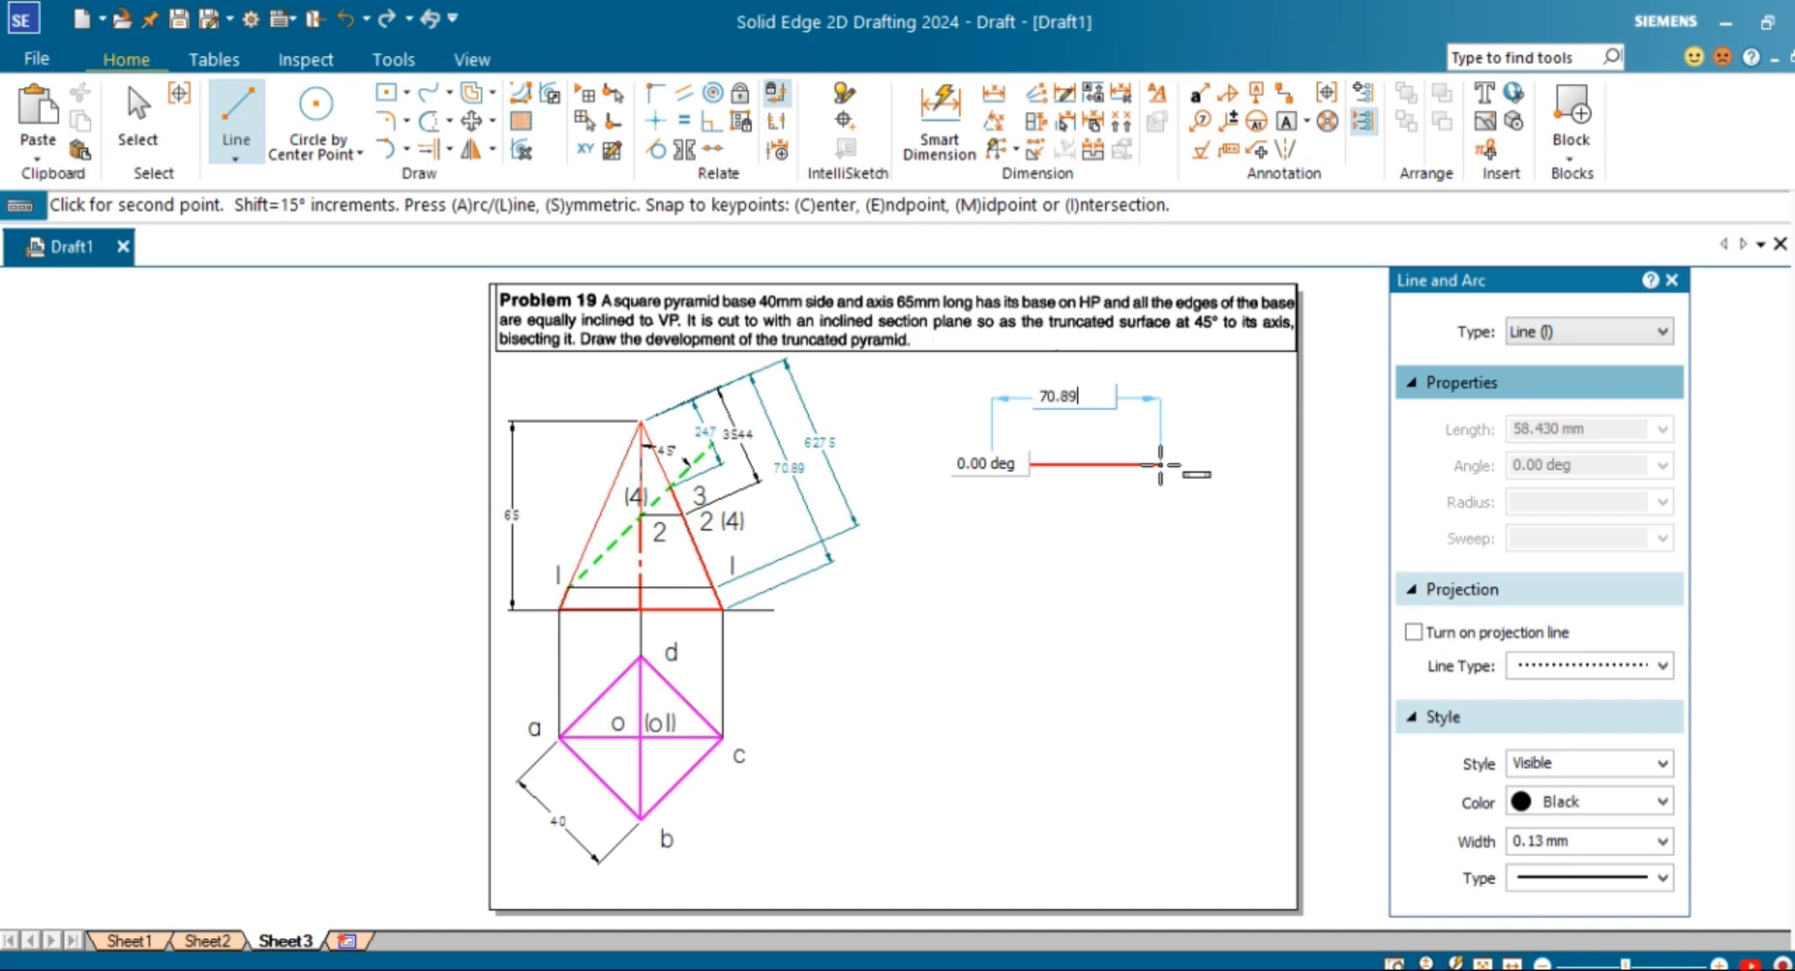
{"action": "key", "text": "Tab"}
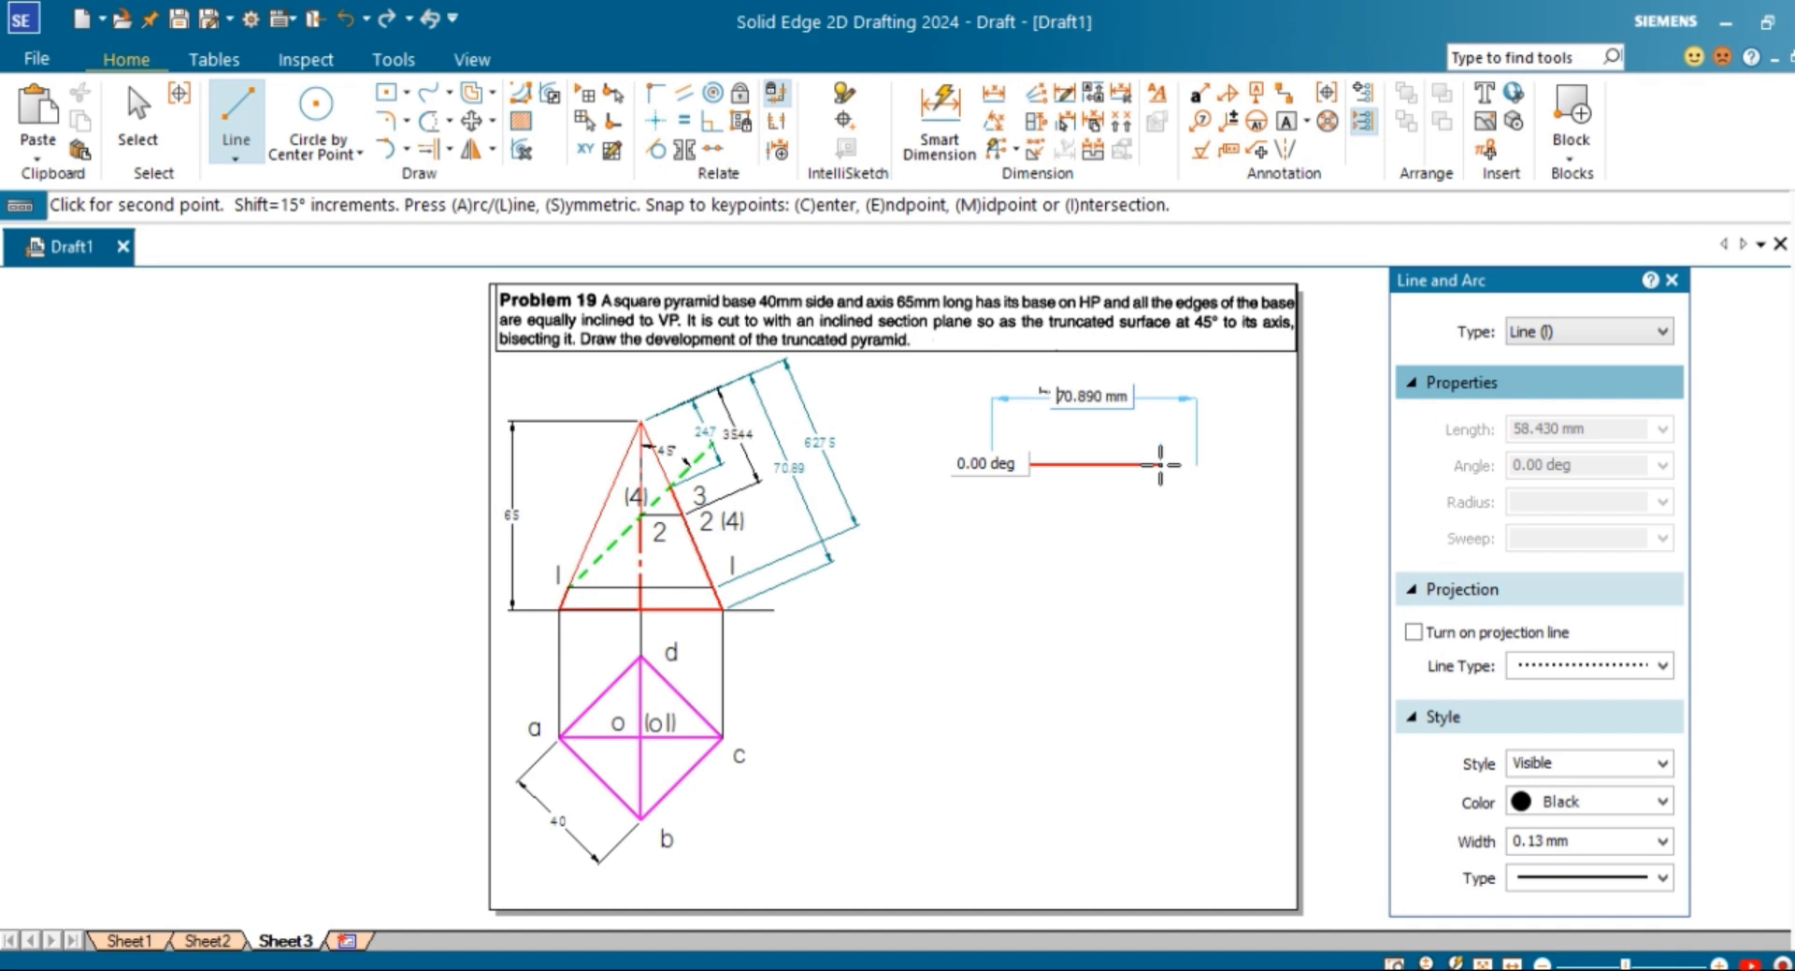
{"action": "key", "text": "Return"}
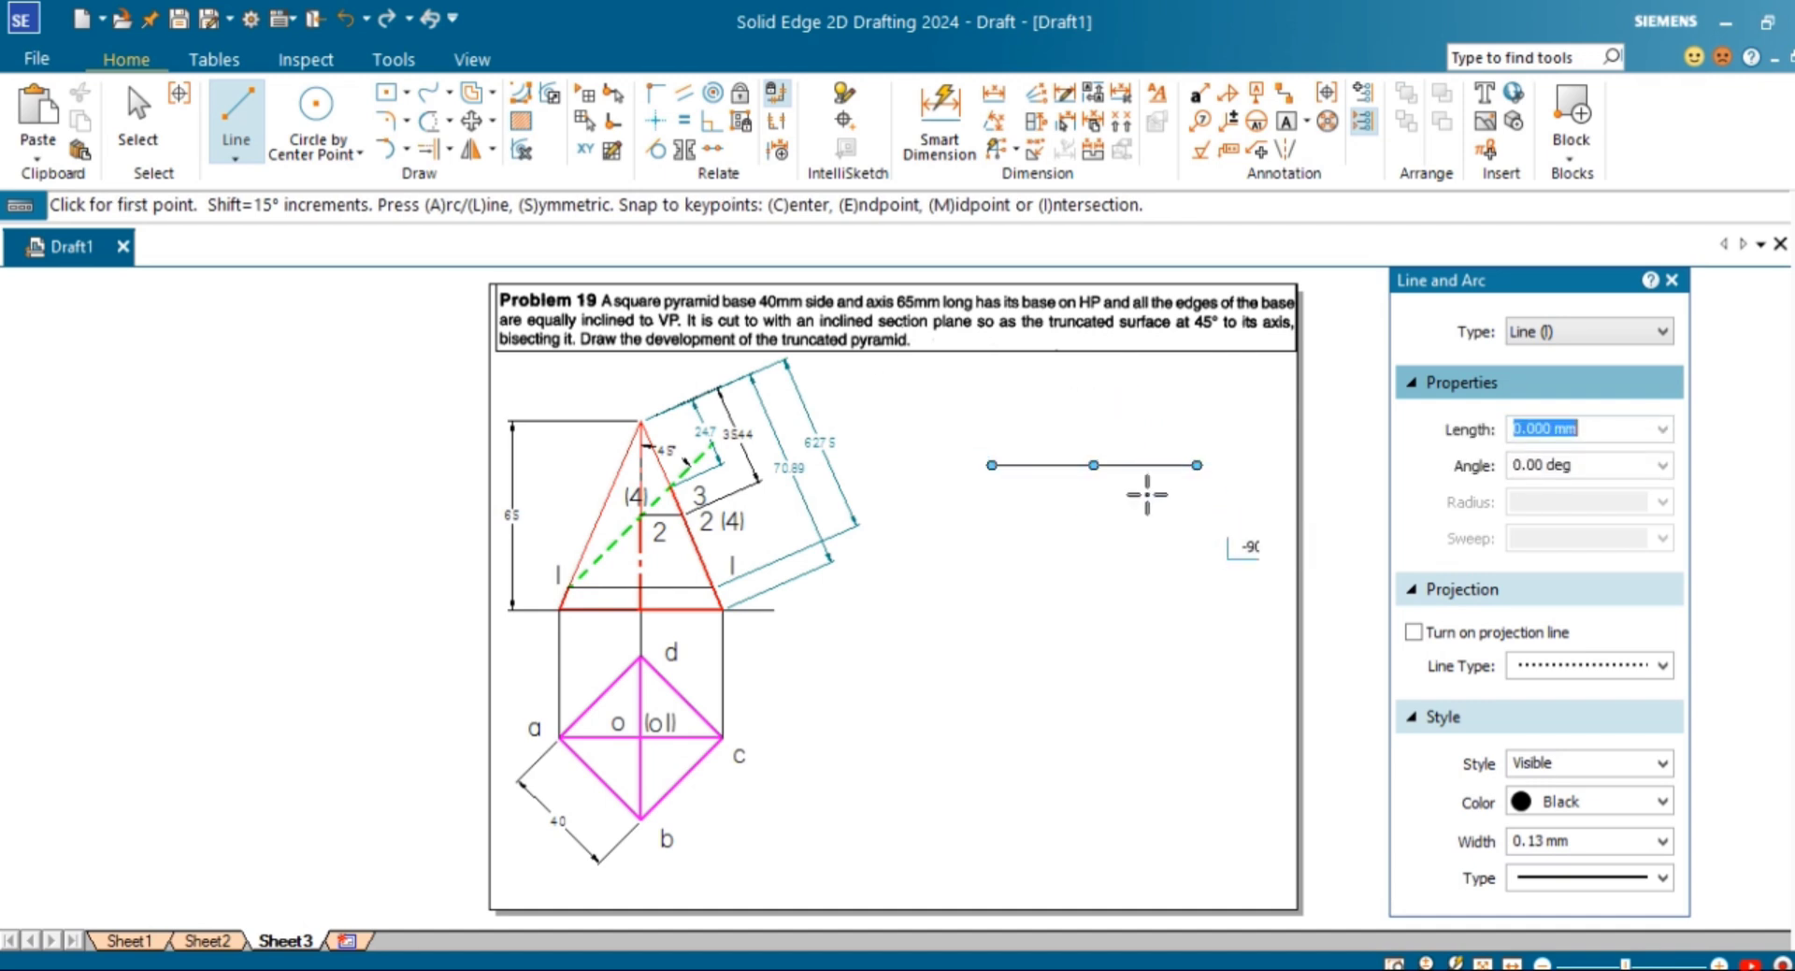
Step: Draw a centre-point arc of 70.89 mm radius and about 147° sweep below the horizontal line, centred on its left end and starting at its right end
{"action": "left_click", "coordinate": [408, 151]}
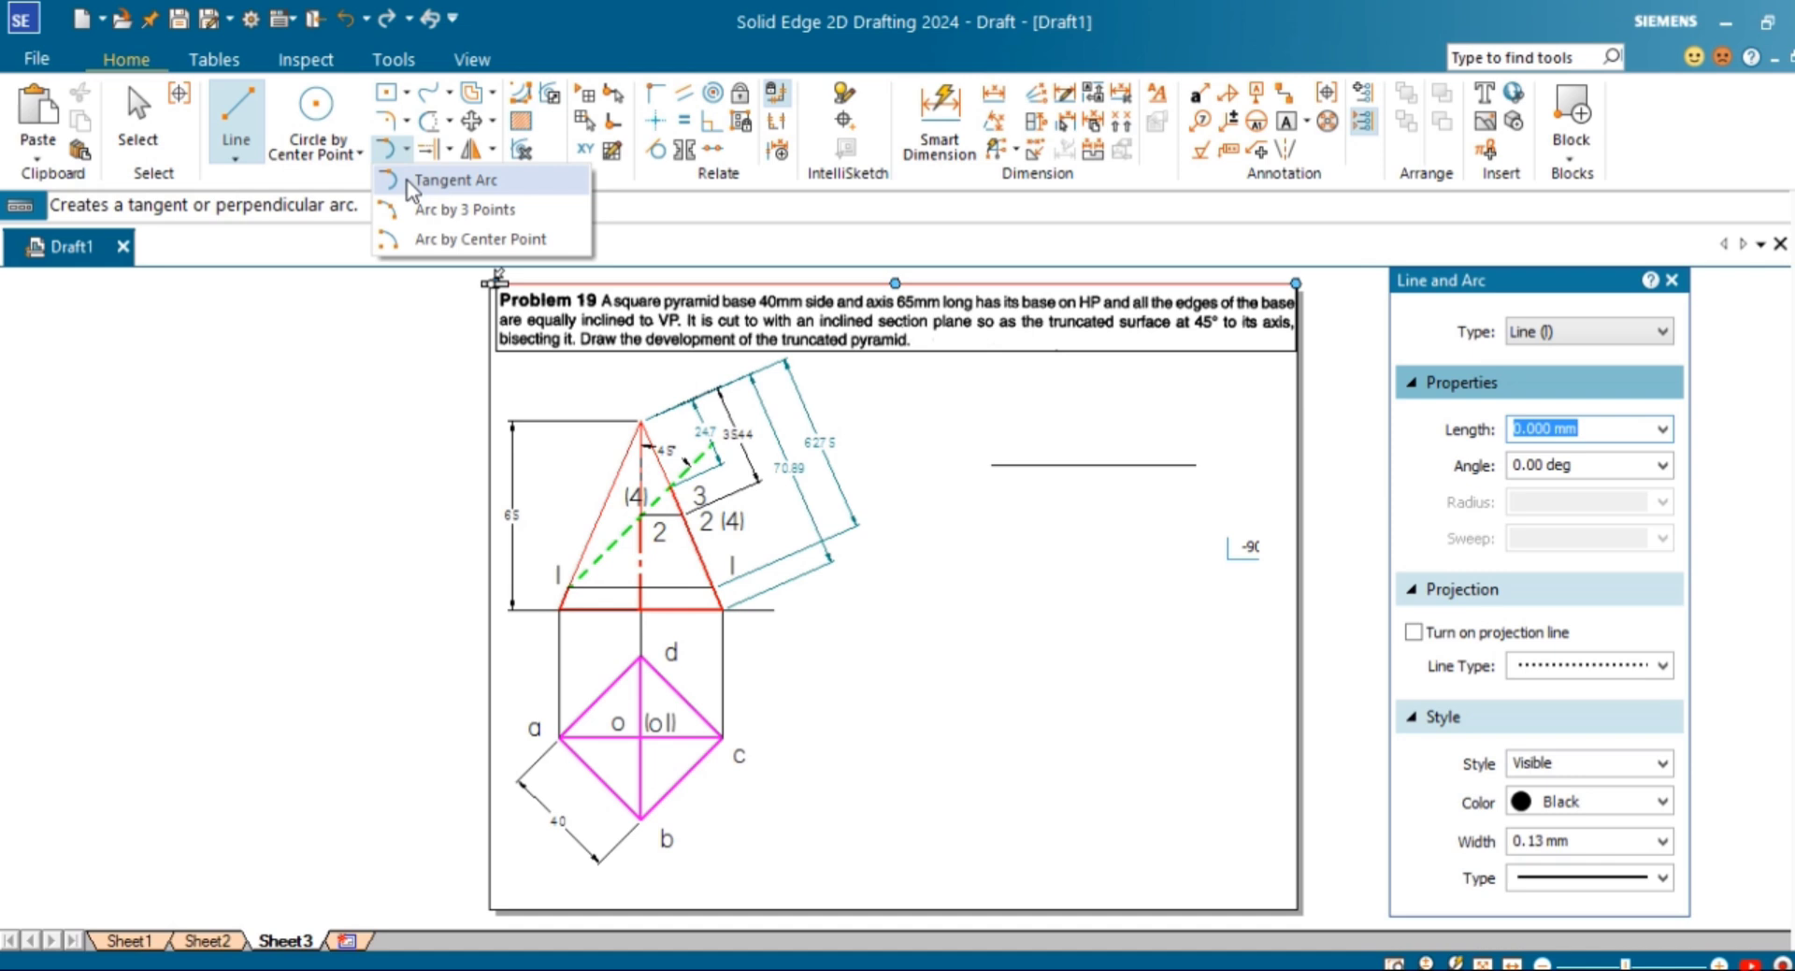
{"action": "left_click", "coordinate": [408, 241]}
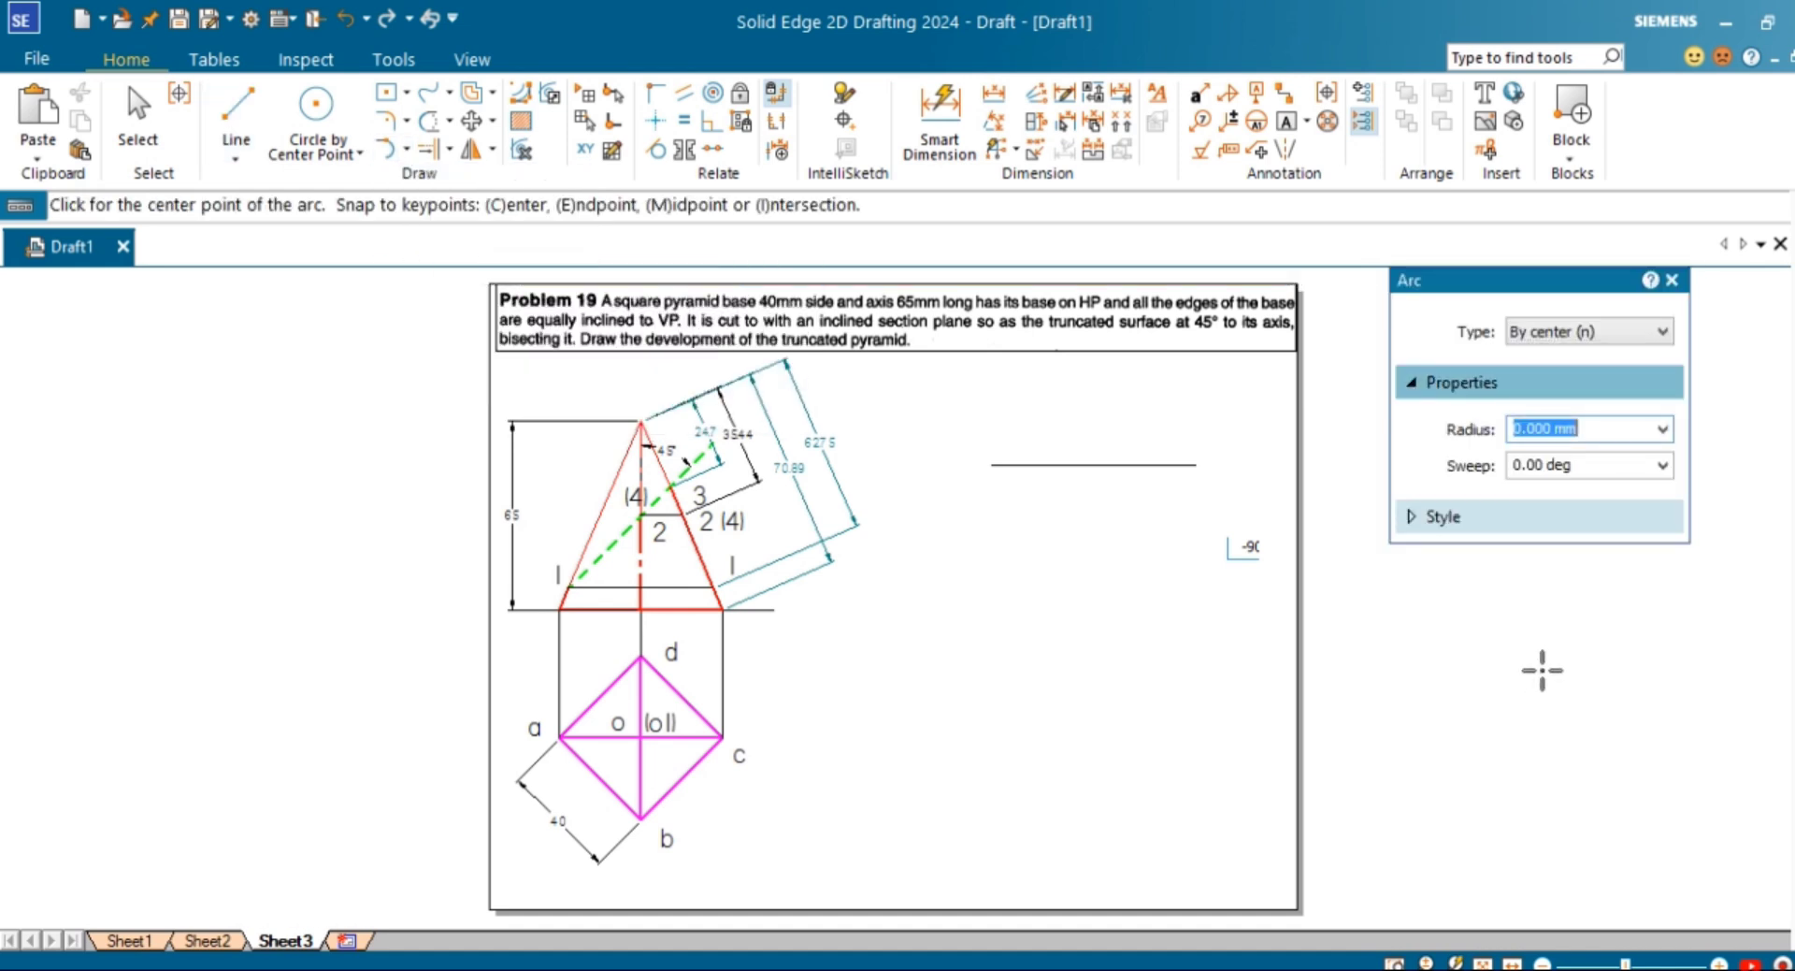
{"action": "left_click", "coordinate": [992, 464]}
{"action": "left_click", "coordinate": [1197, 464]}
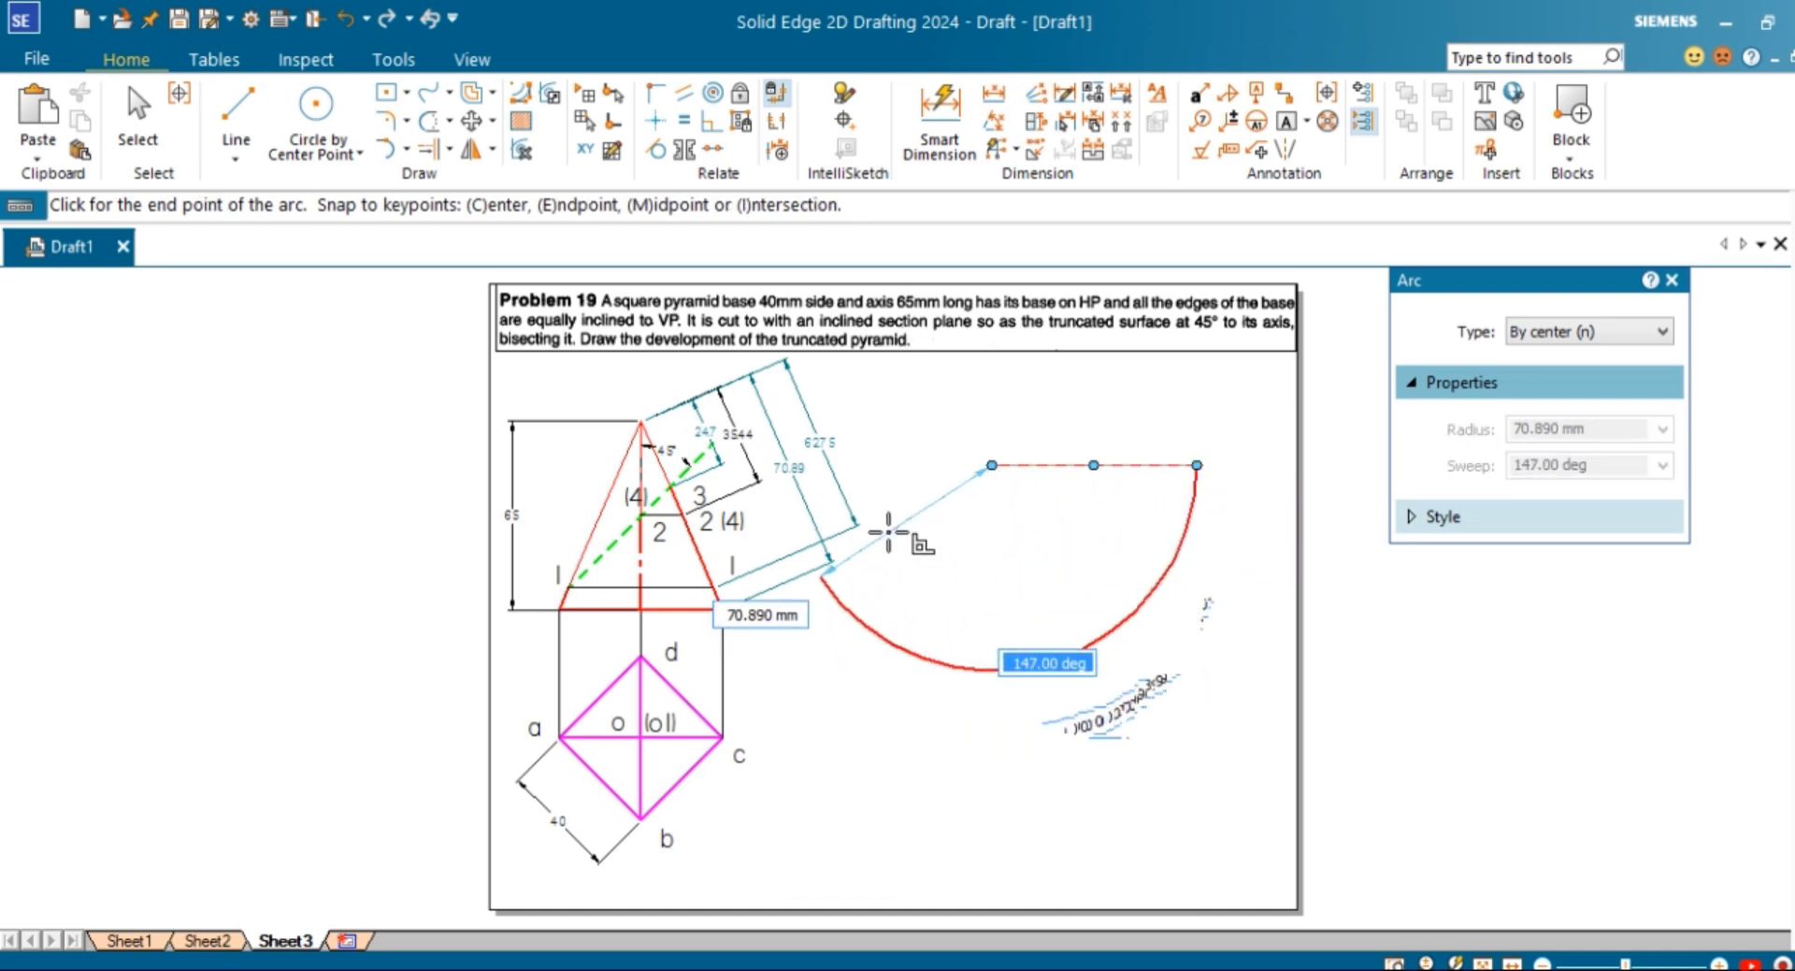
{"action": "left_click", "coordinate": [888, 532]}
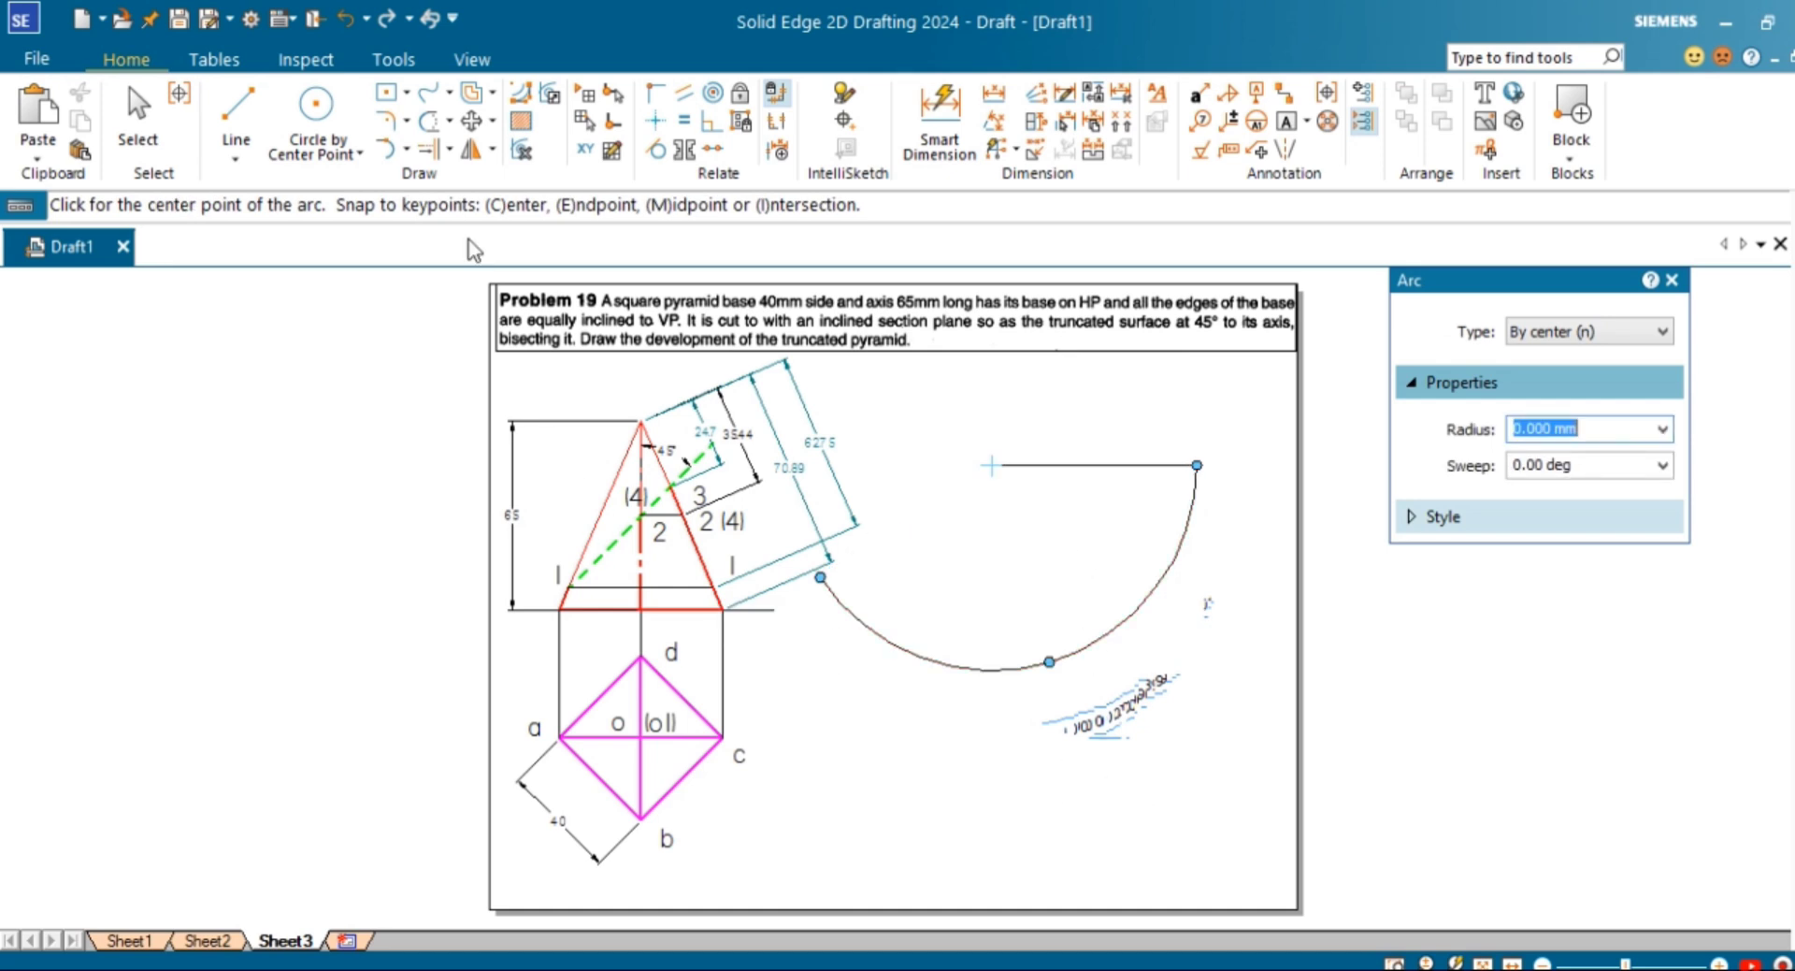
Step: Mark the first base edge with a short arc of 40 mm radius centred on the large arc's left end and crossing the large arc
{"action": "left_click", "coordinate": [406, 149]}
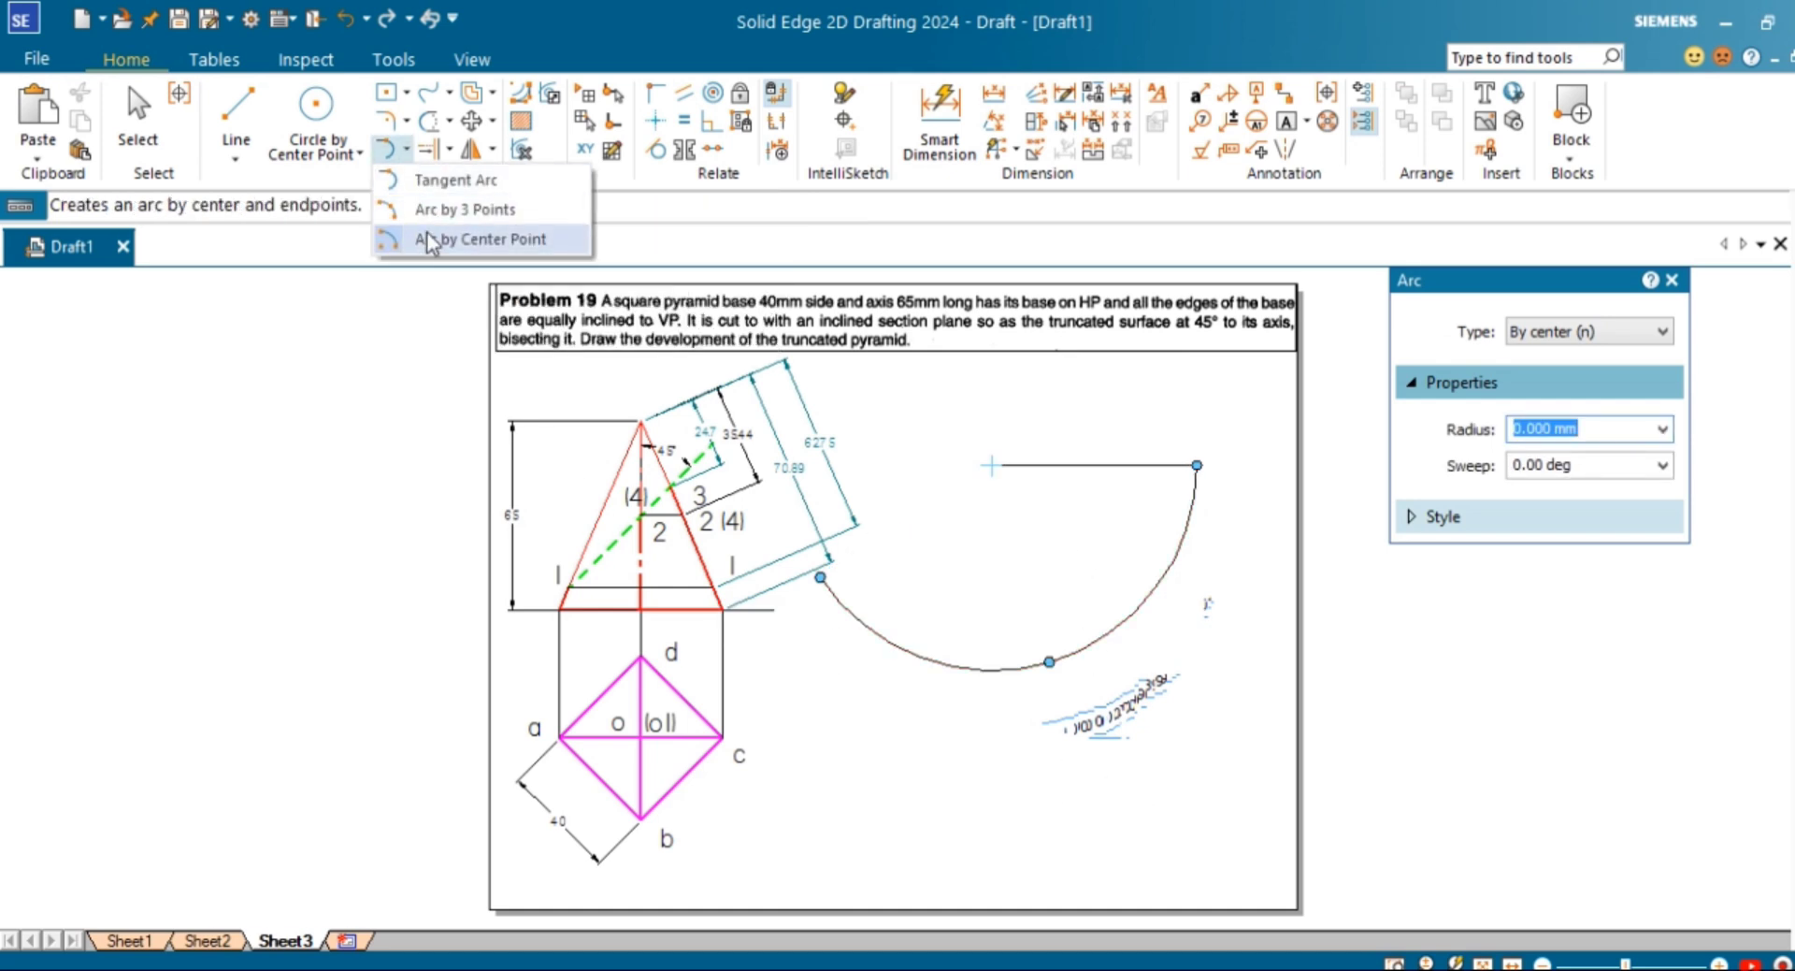
{"action": "left_click", "coordinate": [420, 238]}
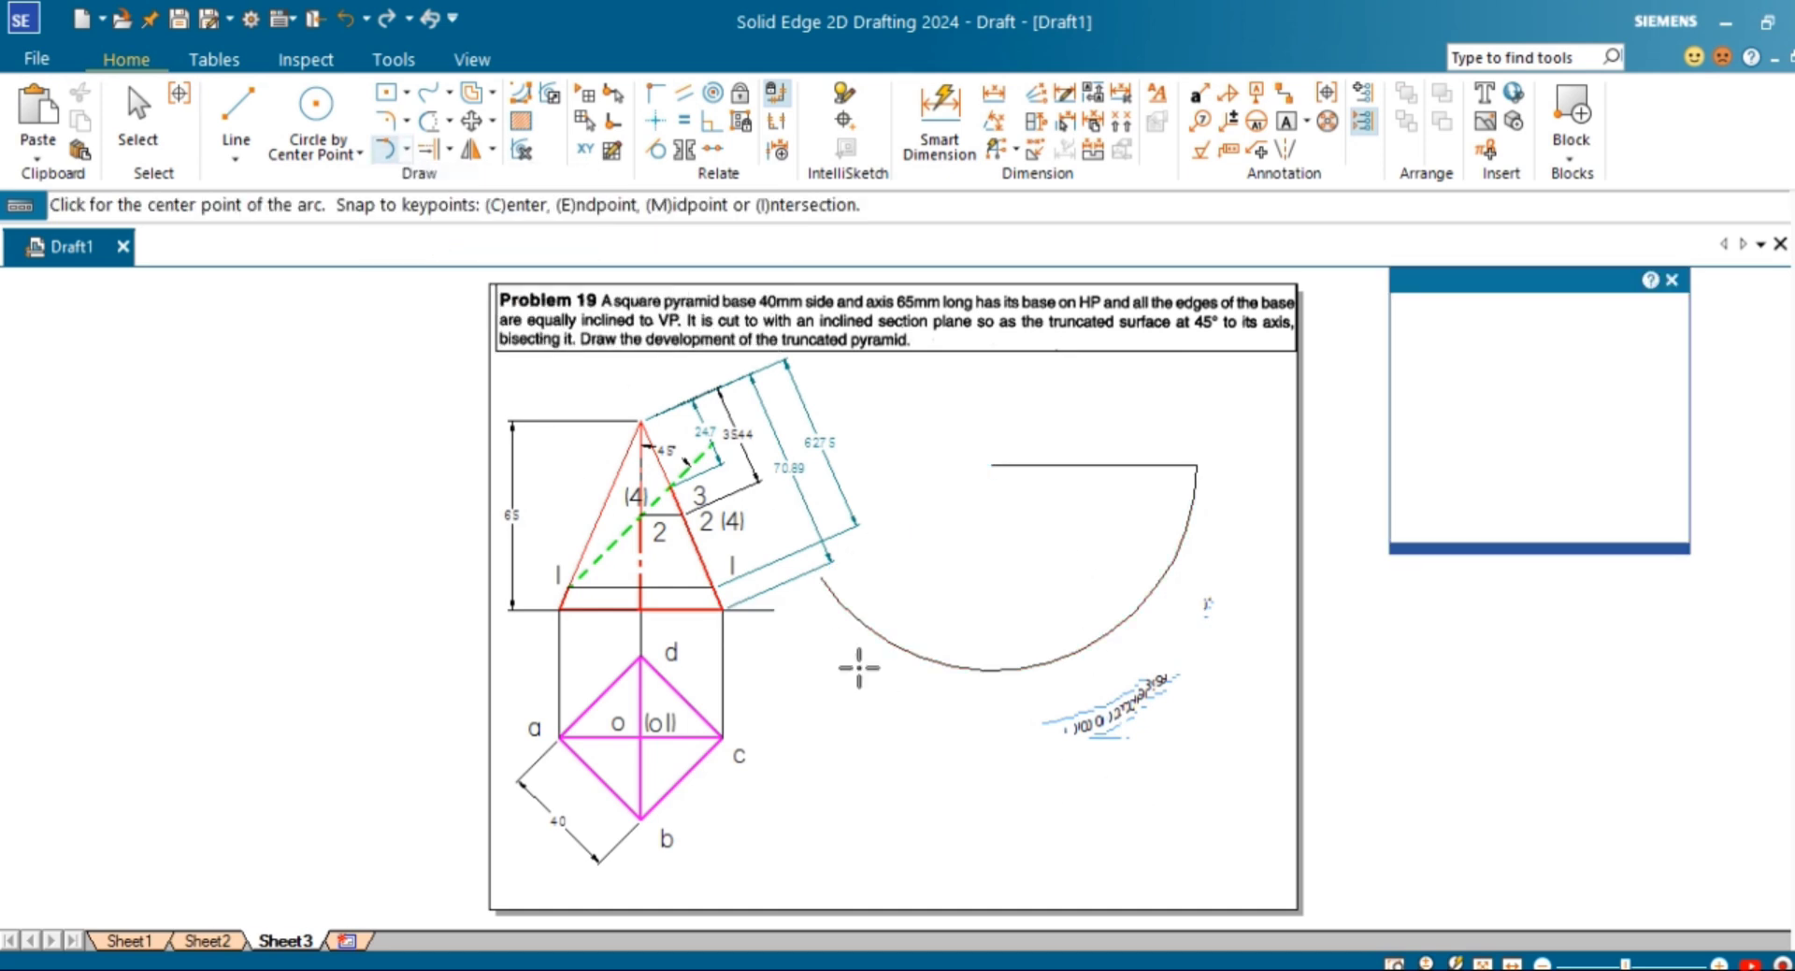
{"action": "left_click", "coordinate": [820, 577]}
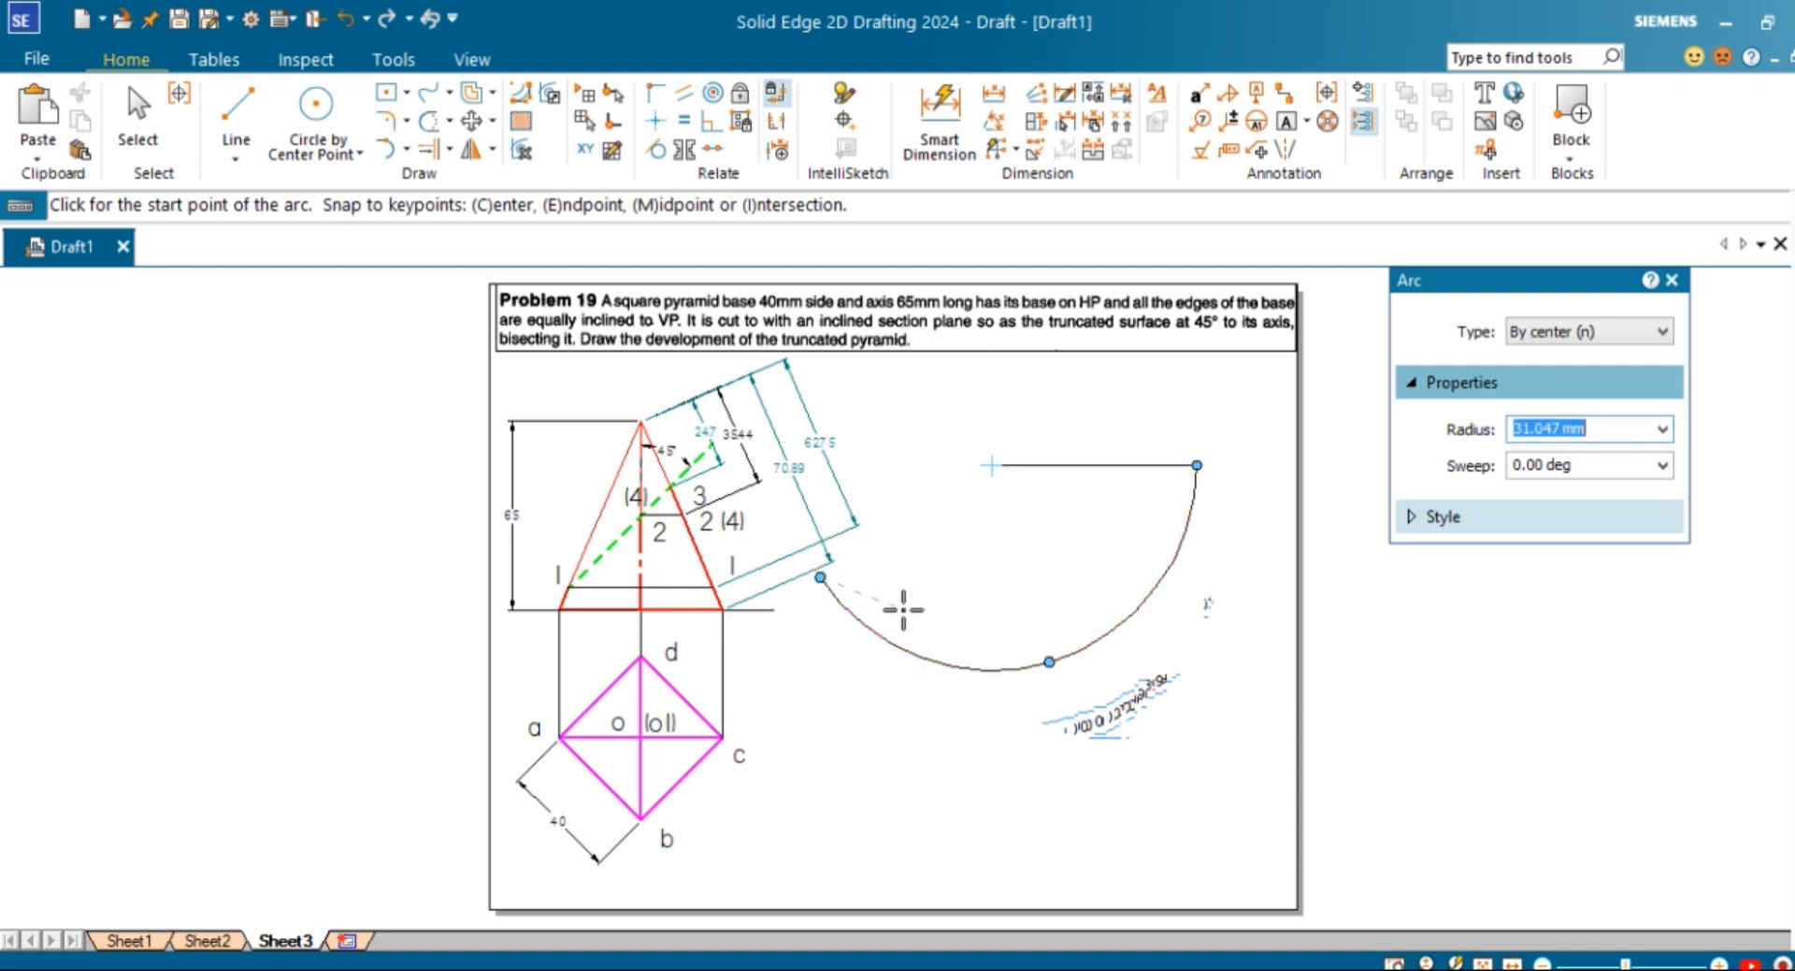
{"action": "type", "text": "40"}
{"action": "key", "text": "Return"}
{"action": "left_click", "coordinate": [910, 651]}
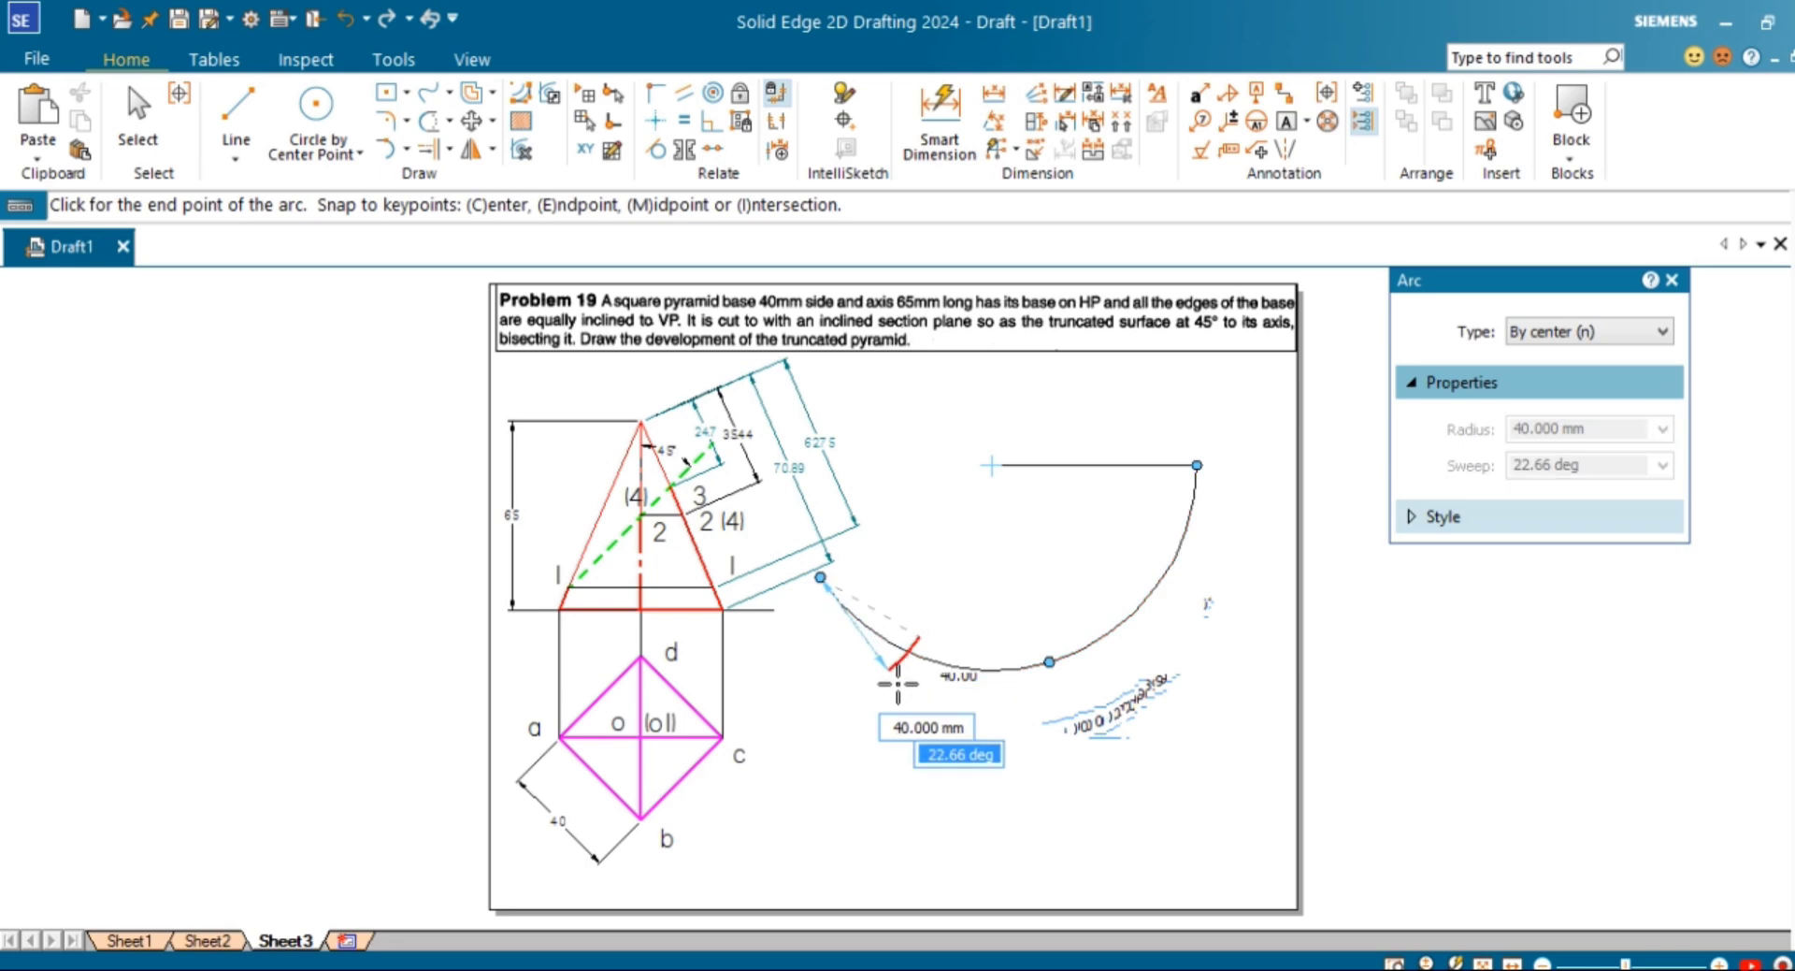
{"action": "left_click", "coordinate": [904, 673]}
Step: Mark the second base edge with a 40 mm radius arc centred where the first short arc crosses the large arc
{"action": "scroll", "coordinate": [932, 662], "scroll_direction": "up", "scroll_amount": 3}
{"action": "scroll", "coordinate": [932, 662], "scroll_direction": "up", "scroll_amount": 3}
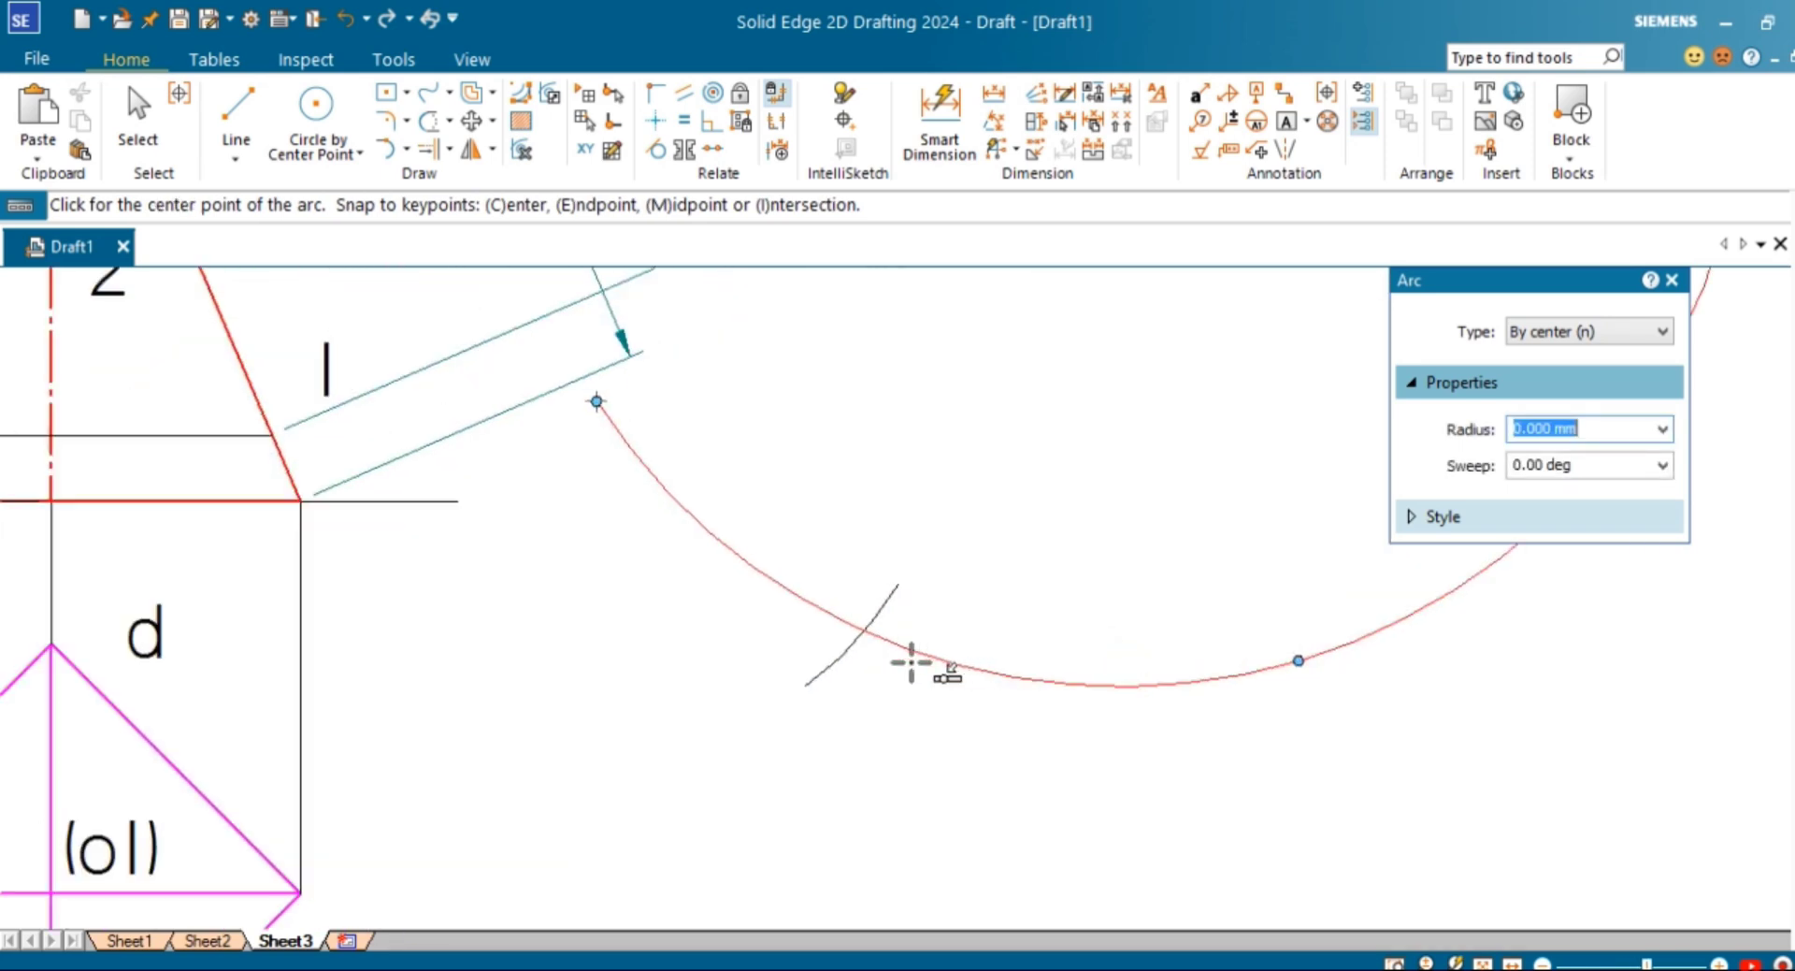
{"action": "left_click", "coordinate": [838, 615]}
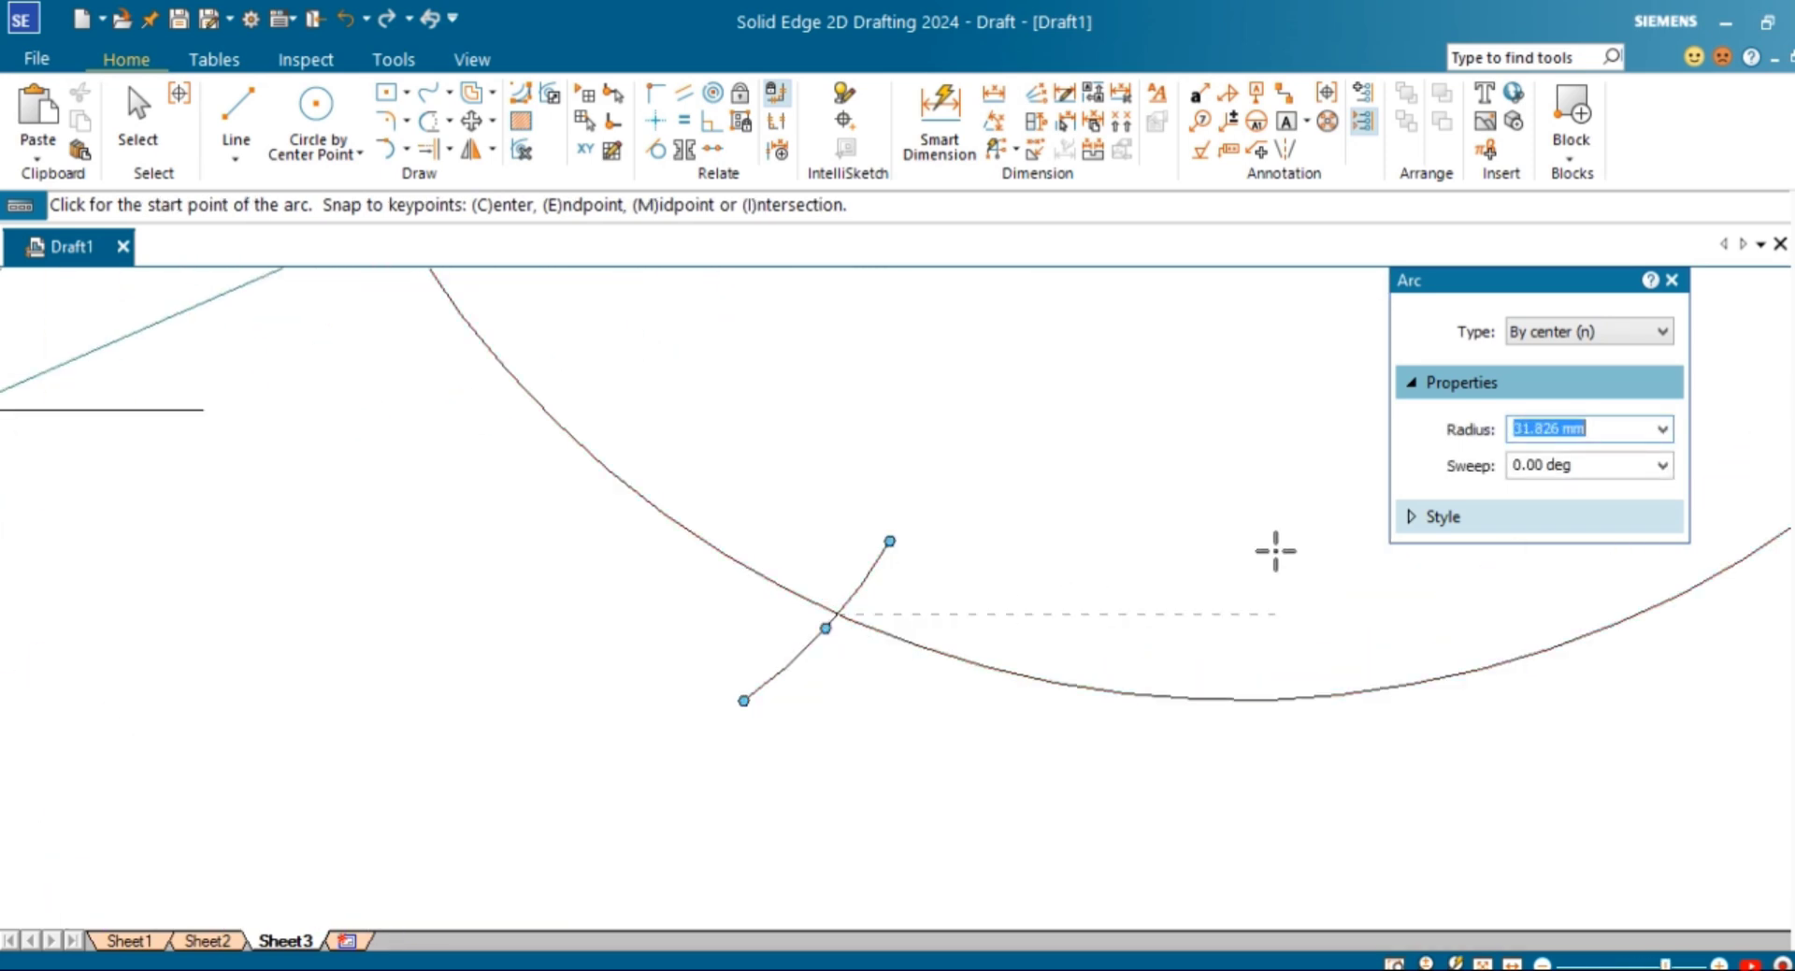
{"action": "type", "text": "40"}
{"action": "key", "text": "Return"}
{"action": "left_click", "coordinate": [1275, 551]}
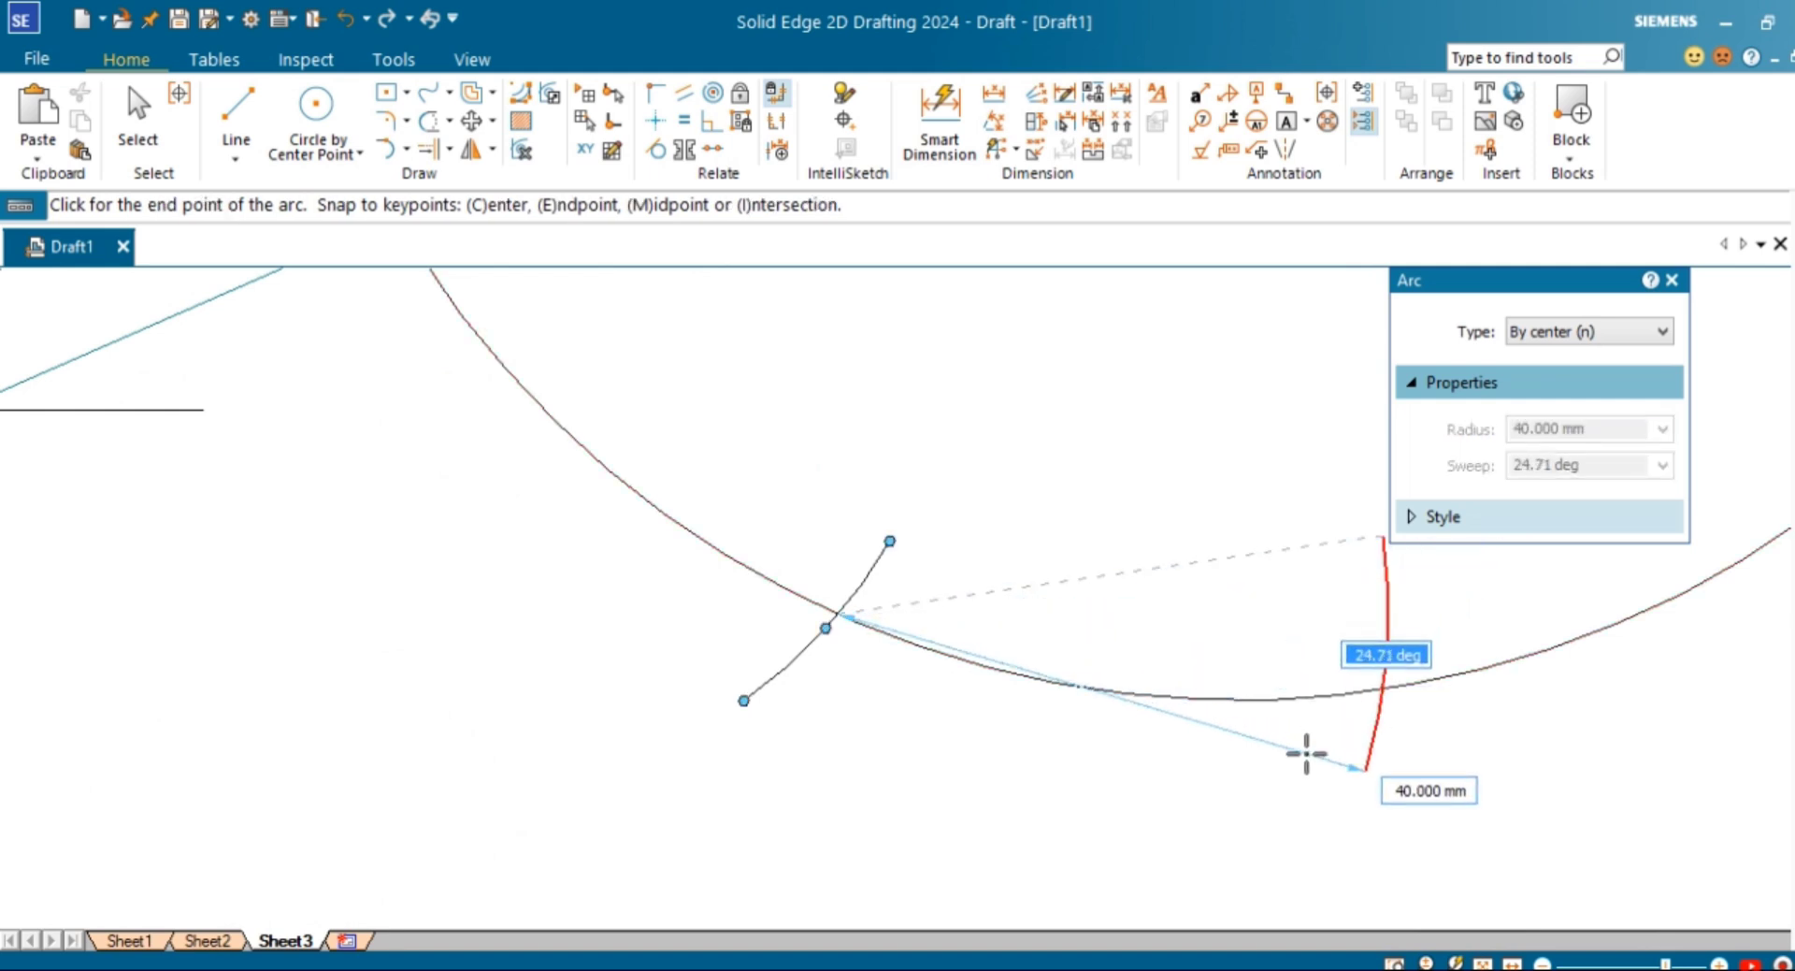
{"action": "left_click", "coordinate": [1387, 790]}
Step: Mark the third base edge with a 40 mm radius arc centred where the second short arc crosses the large arc
{"action": "left_click", "coordinate": [1486, 964]}
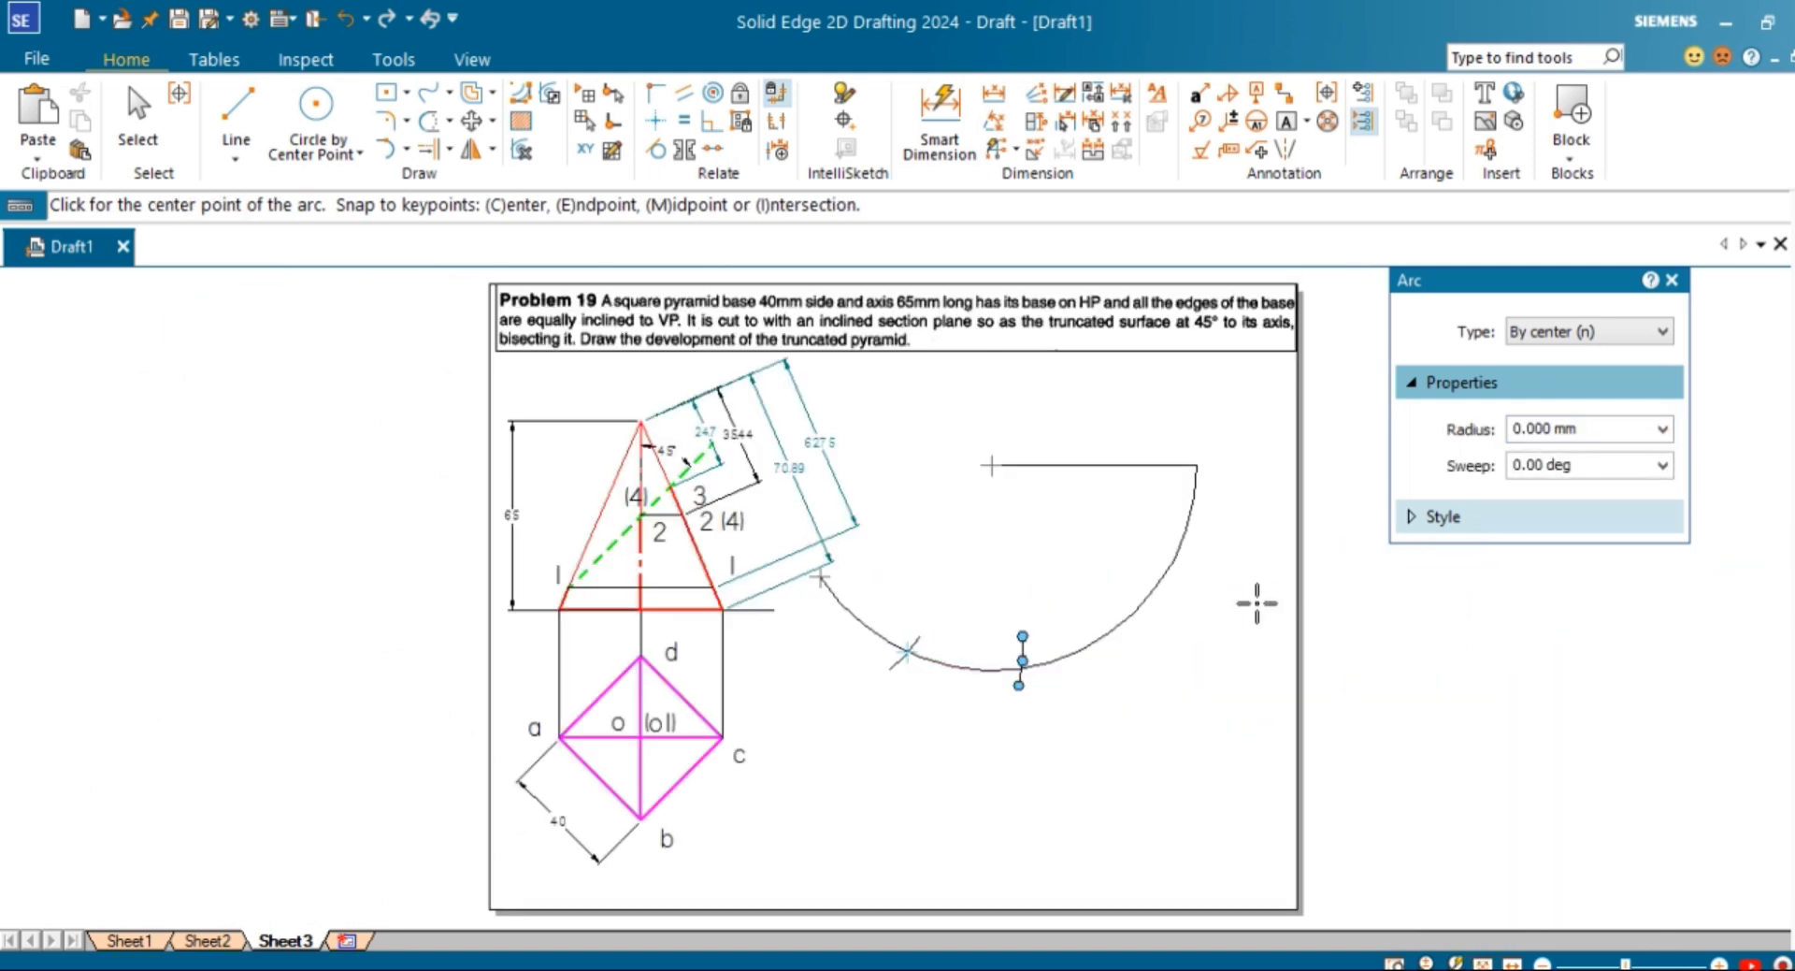
{"action": "scroll", "coordinate": [994, 654], "scroll_direction": "up", "scroll_amount": 6}
{"action": "scroll", "coordinate": [1102, 727], "scroll_direction": "up", "scroll_amount": 2}
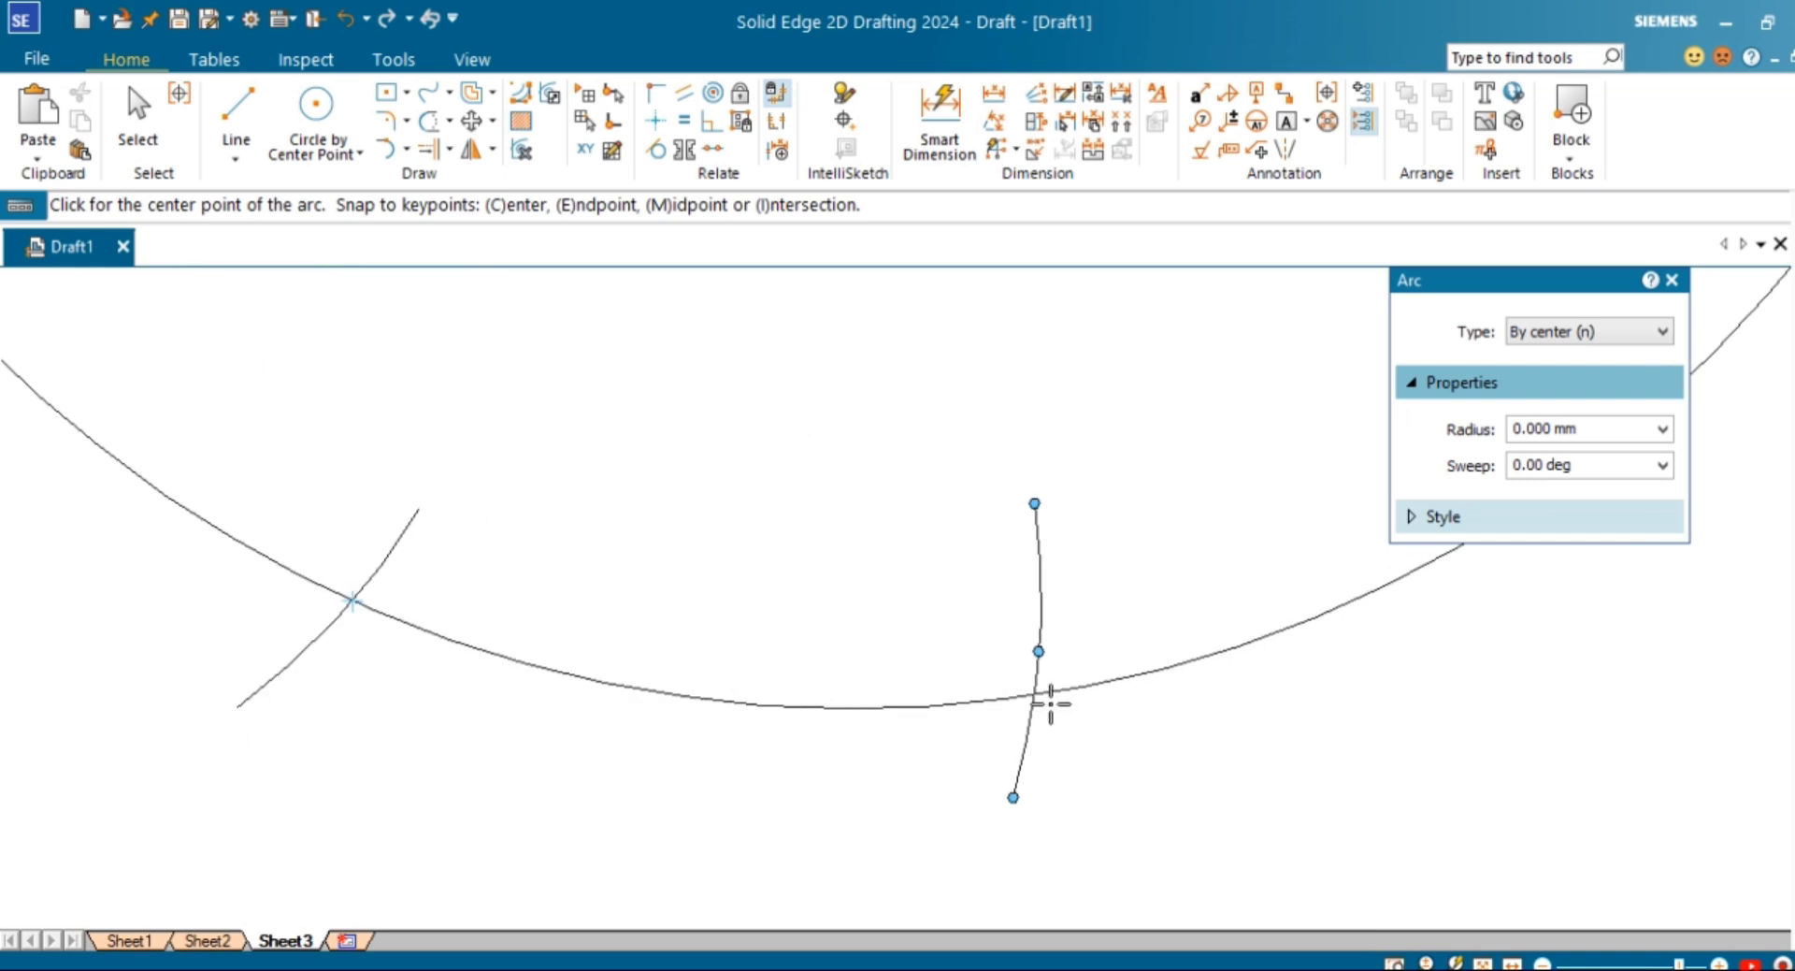
{"action": "left_click", "coordinate": [1038, 697]}
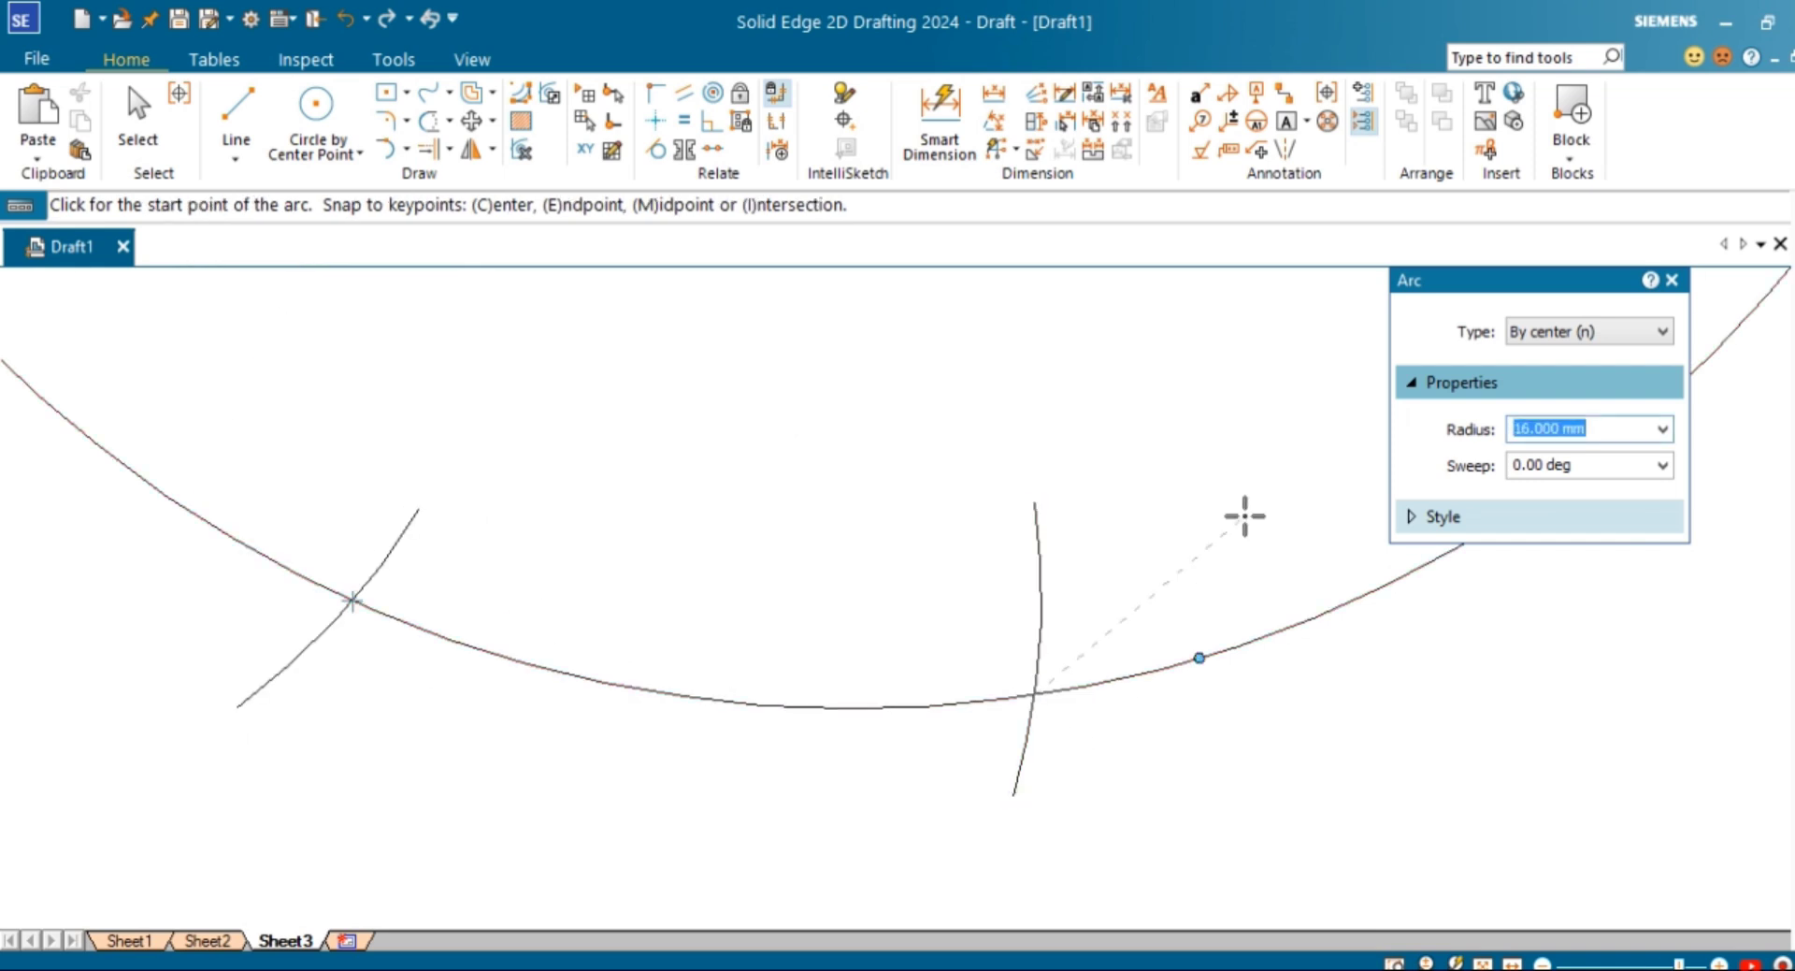
{"action": "type", "text": "40"}
{"action": "key", "text": "Return"}
{"action": "left_click", "coordinate": [1483, 963]}
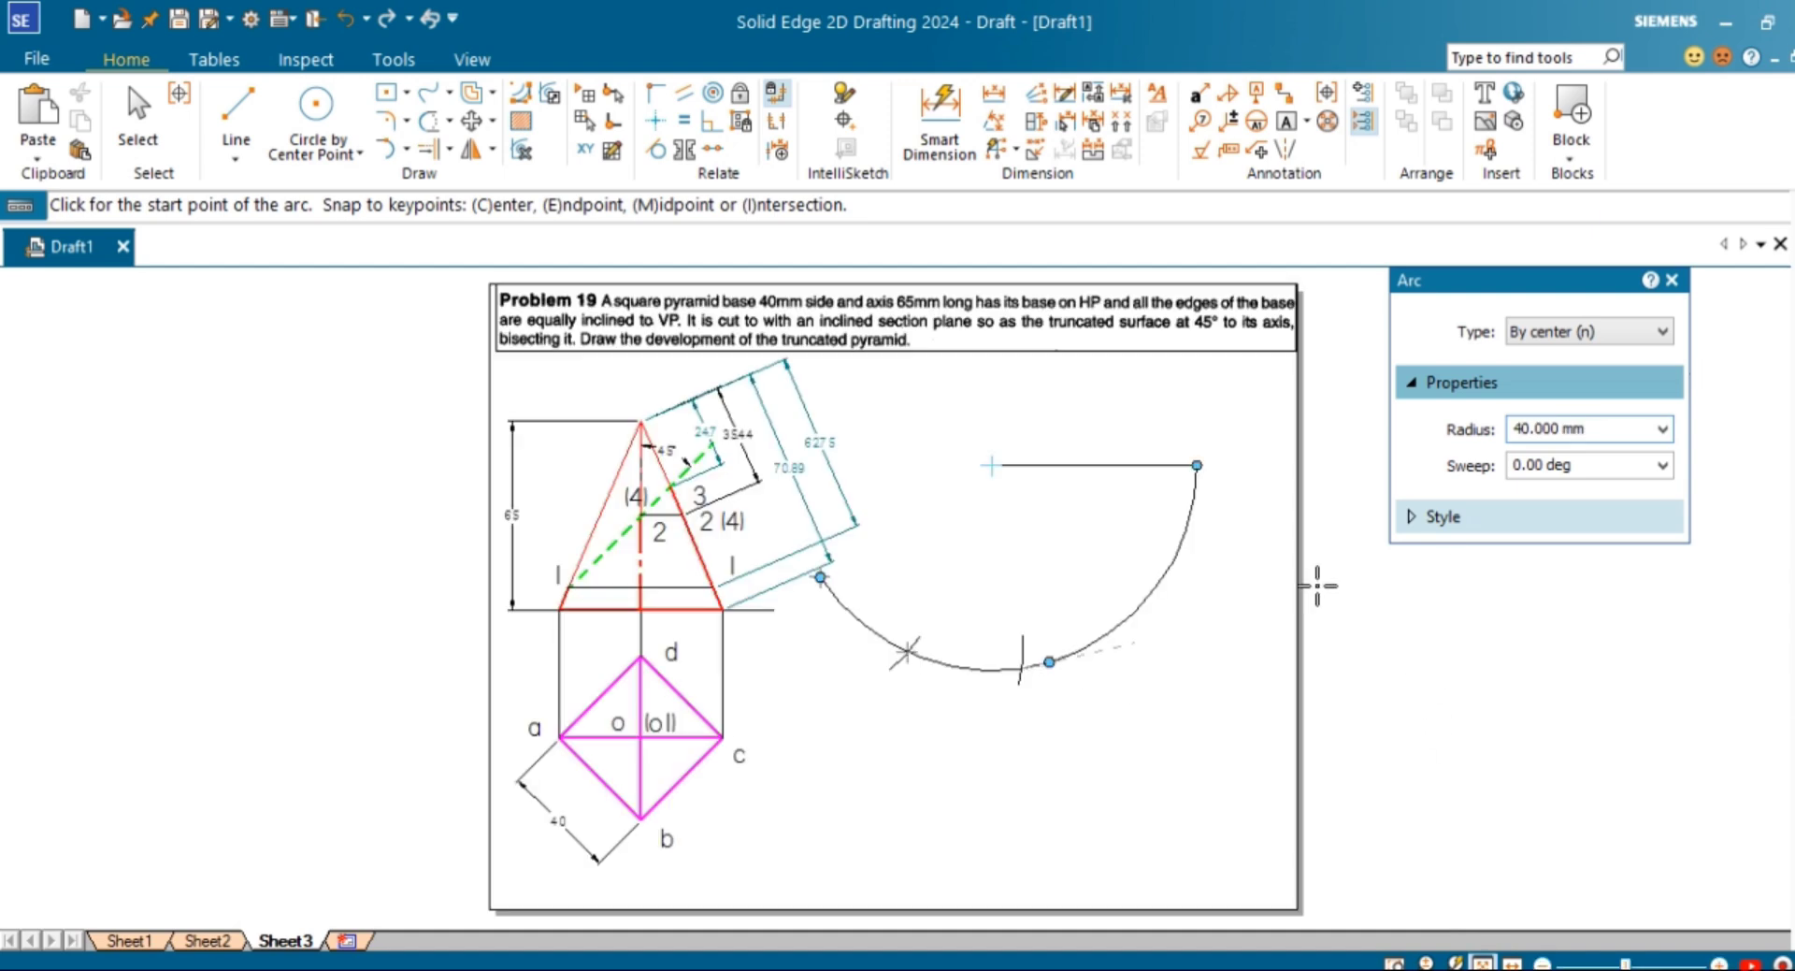
{"action": "left_click", "coordinate": [1127, 596]}
{"action": "left_click", "coordinate": [1144, 644]}
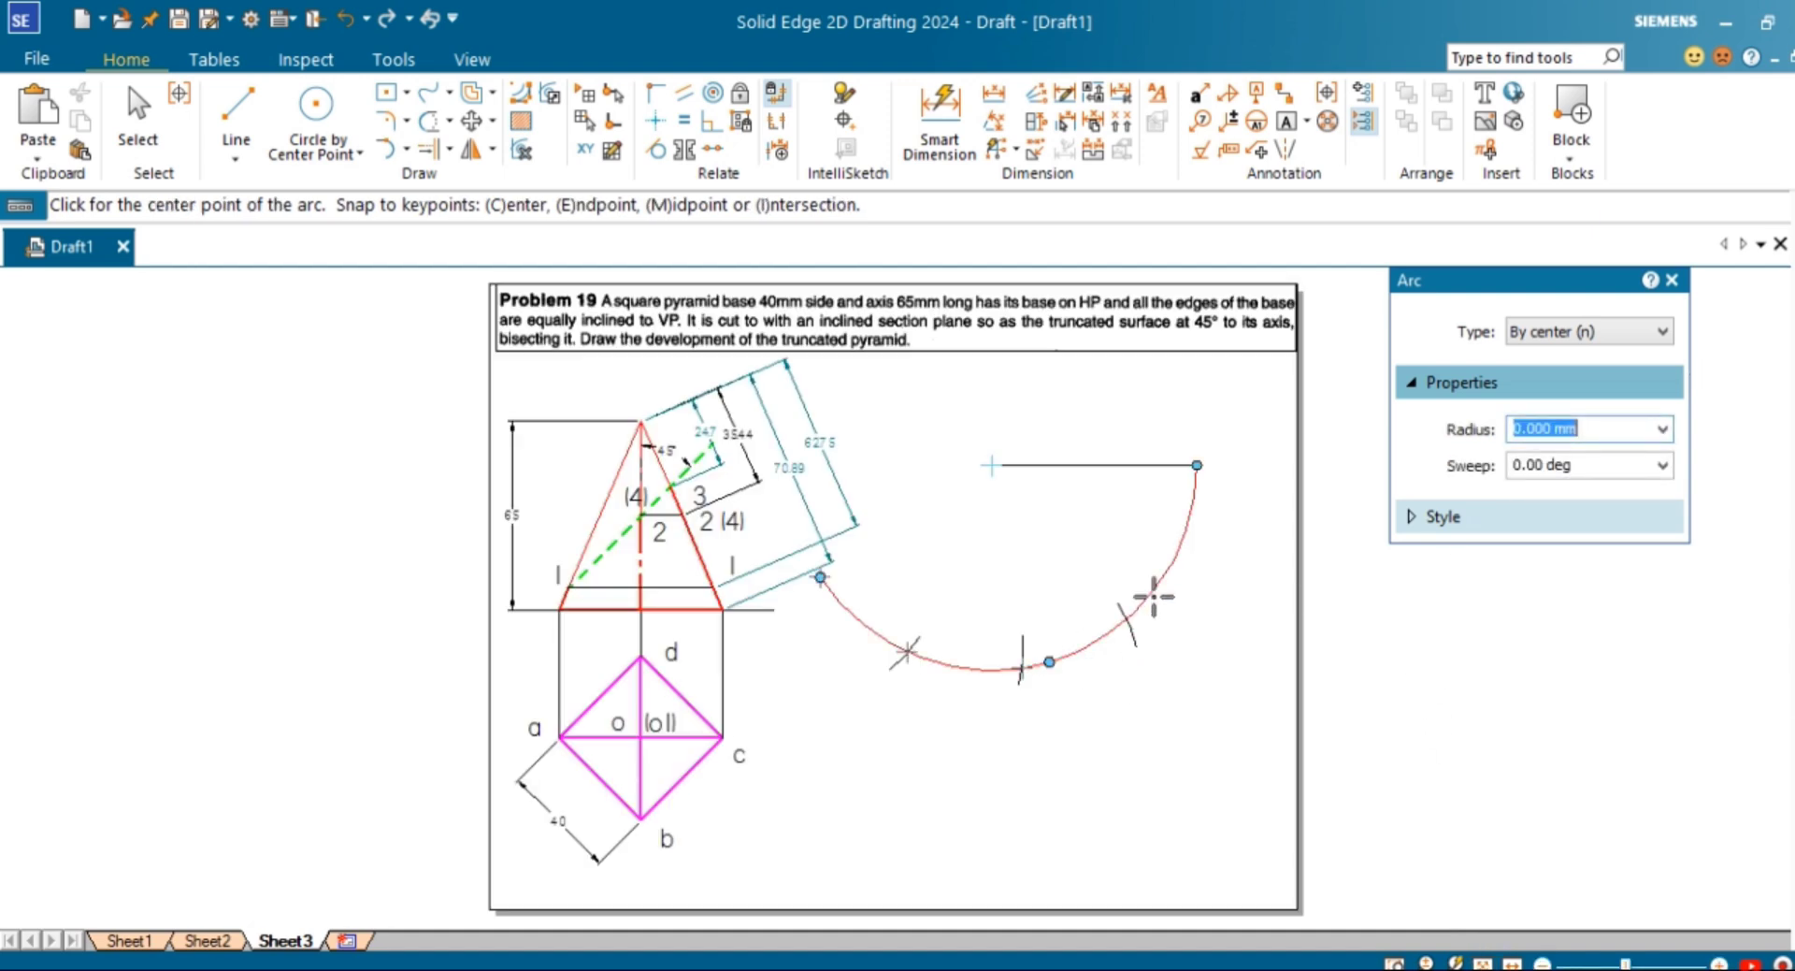
Step: Mark the fourth base edge with a 40 mm radius arc centred where the third short arc crosses the large arc
{"action": "scroll", "coordinate": [1122, 655], "scroll_direction": "up", "scroll_amount": 6}
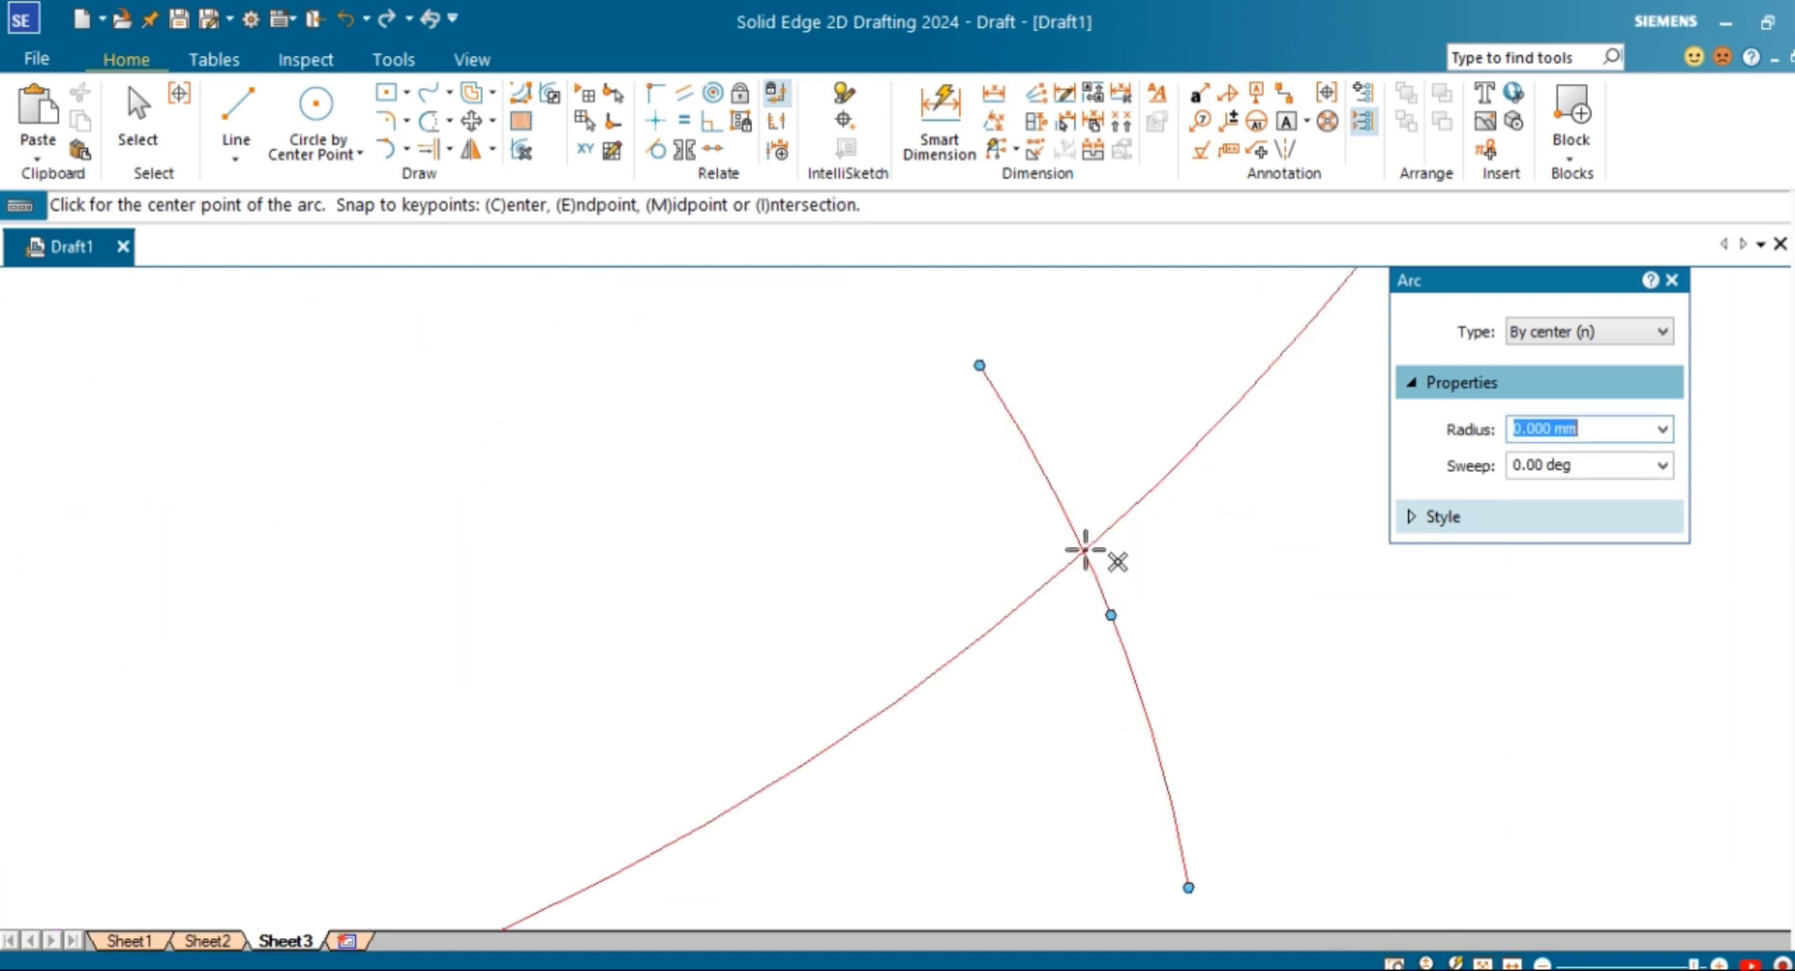
{"action": "left_click", "coordinate": [1084, 552]}
{"action": "type", "text": "40"}
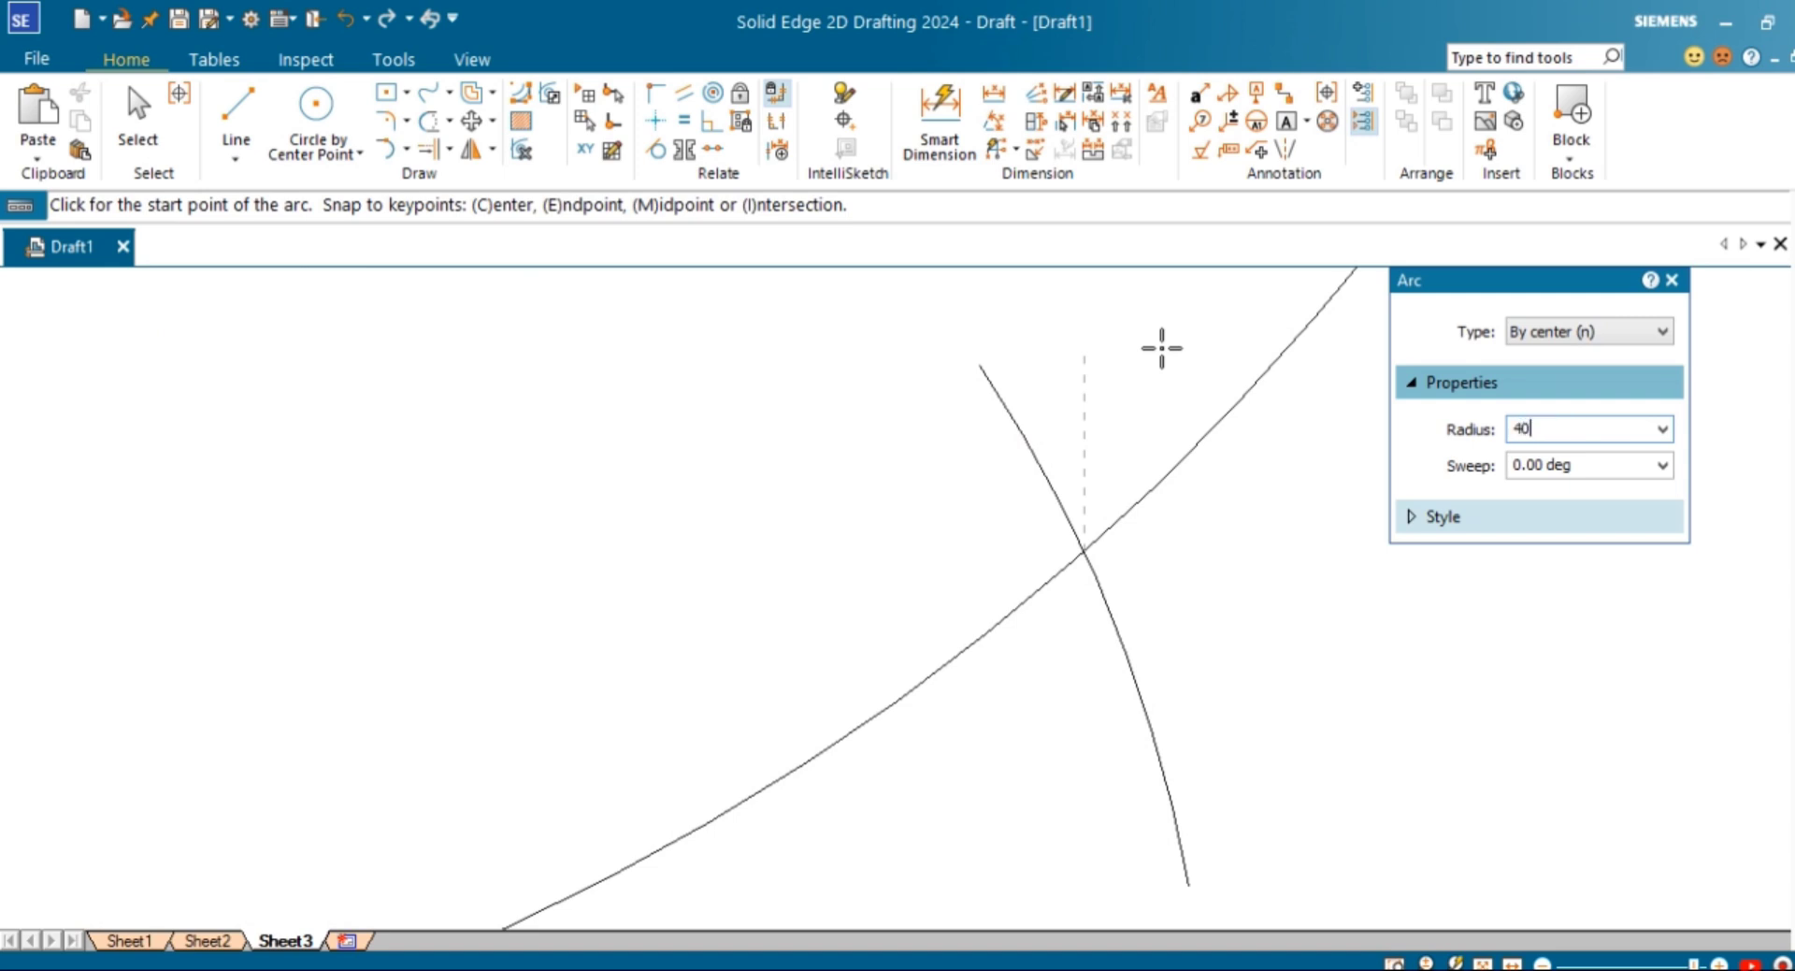
{"action": "key", "text": "Return"}
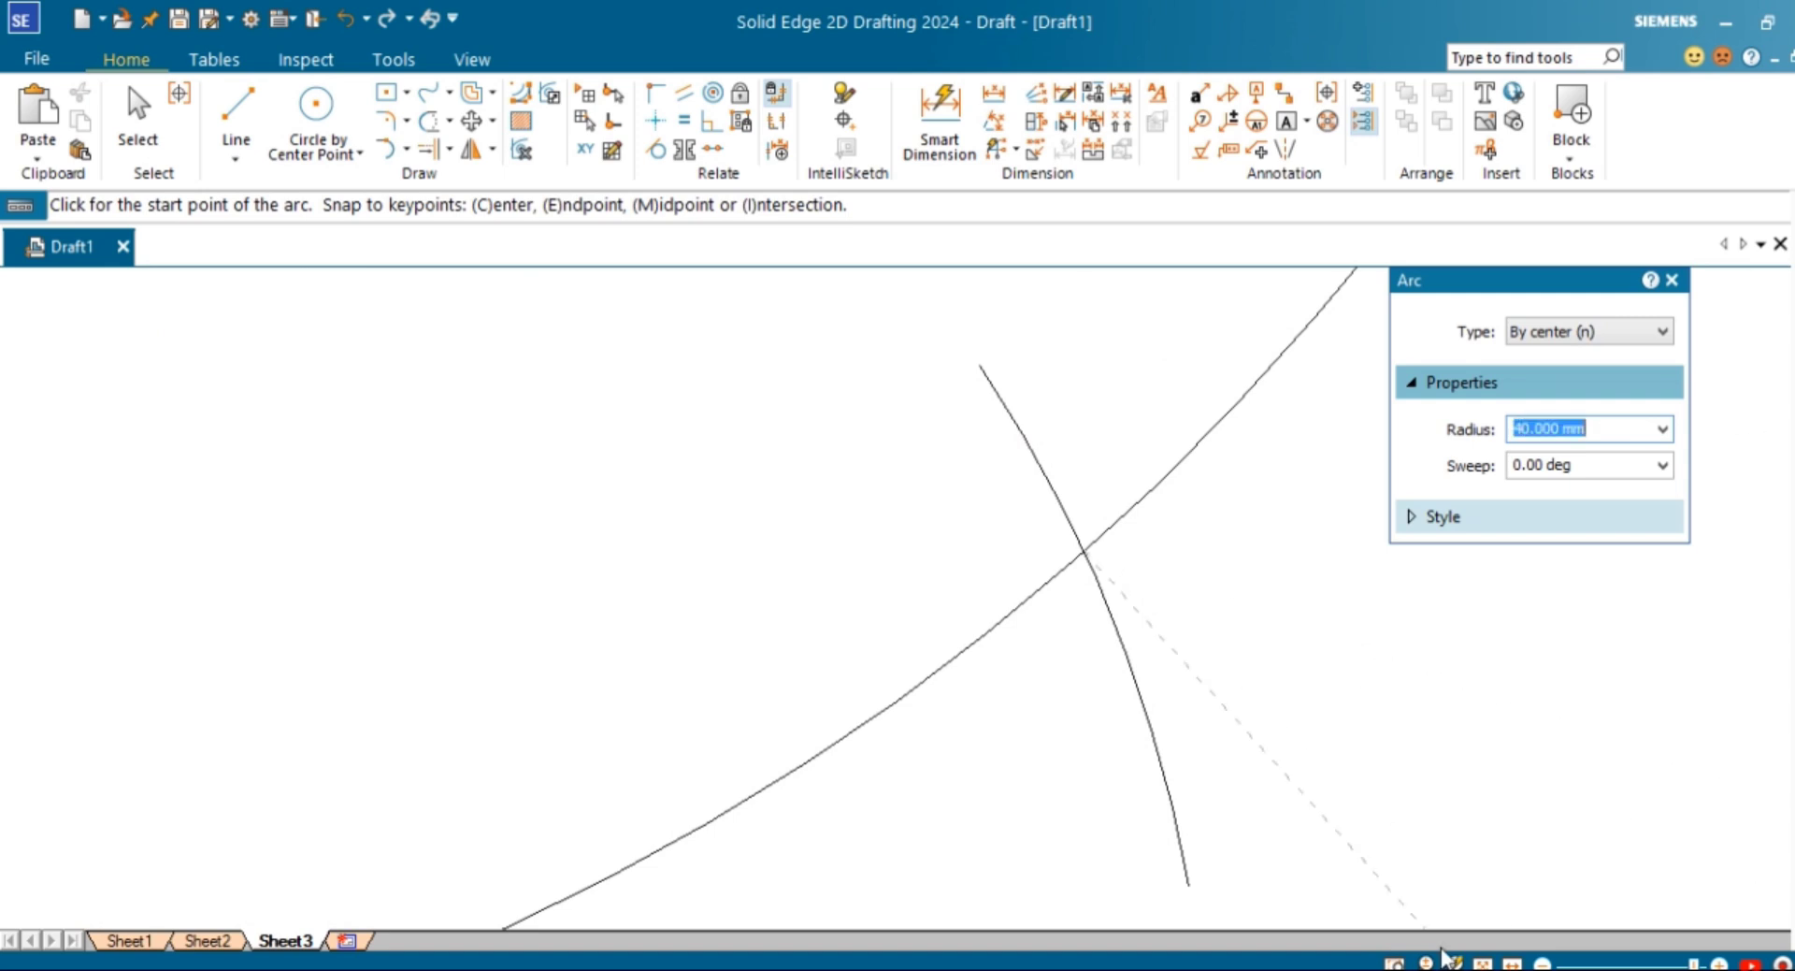
{"action": "left_click", "coordinate": [1484, 962]}
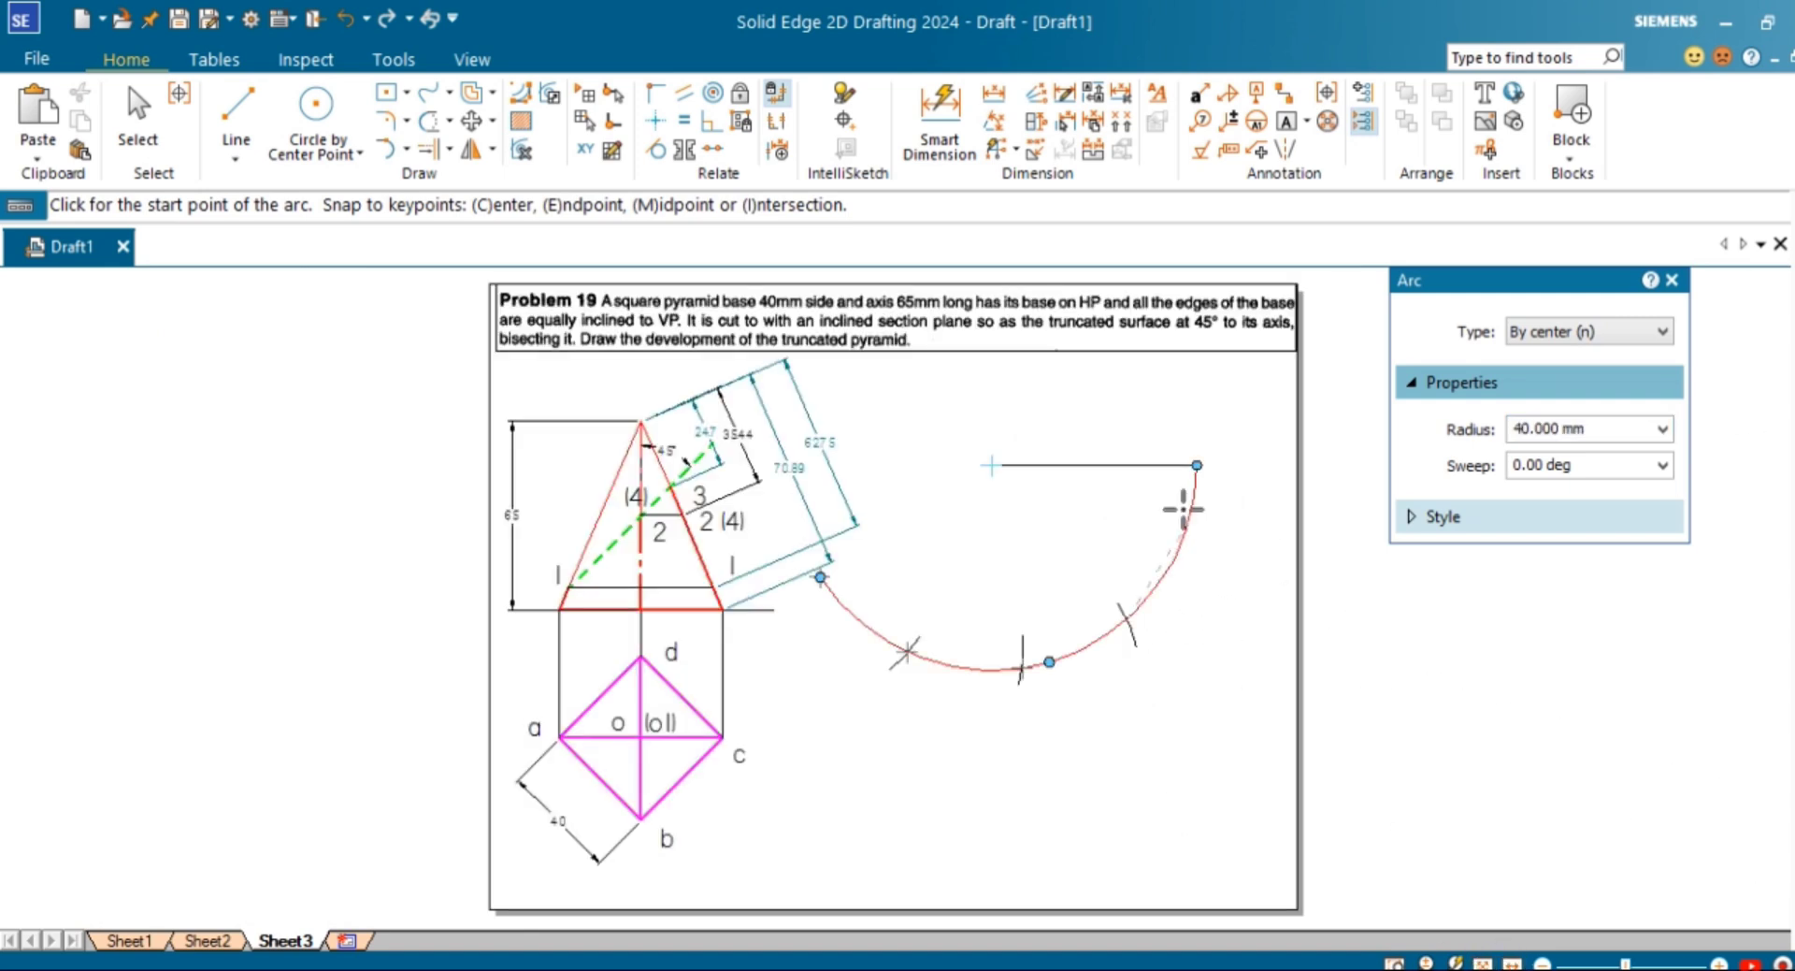
{"action": "left_click", "coordinate": [1180, 508]}
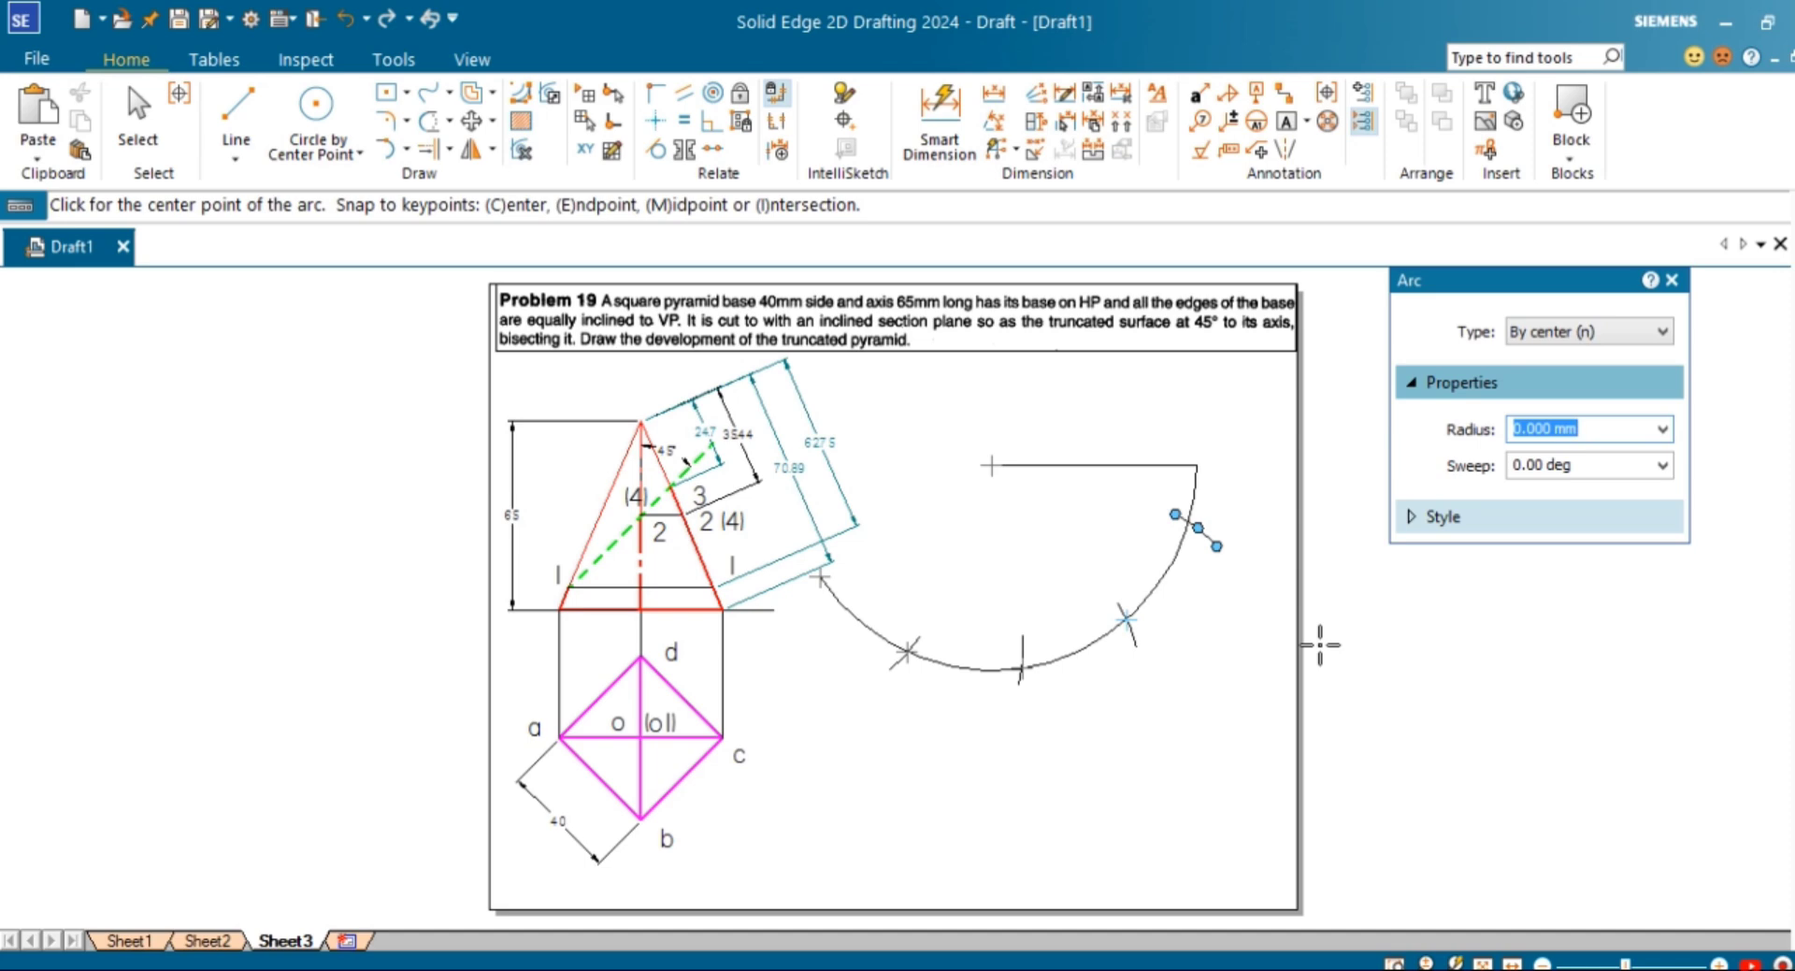
Step: Draw a line from the large arc's centre to its intersection with the fourth short arc
{"action": "left_click", "coordinate": [236, 121]}
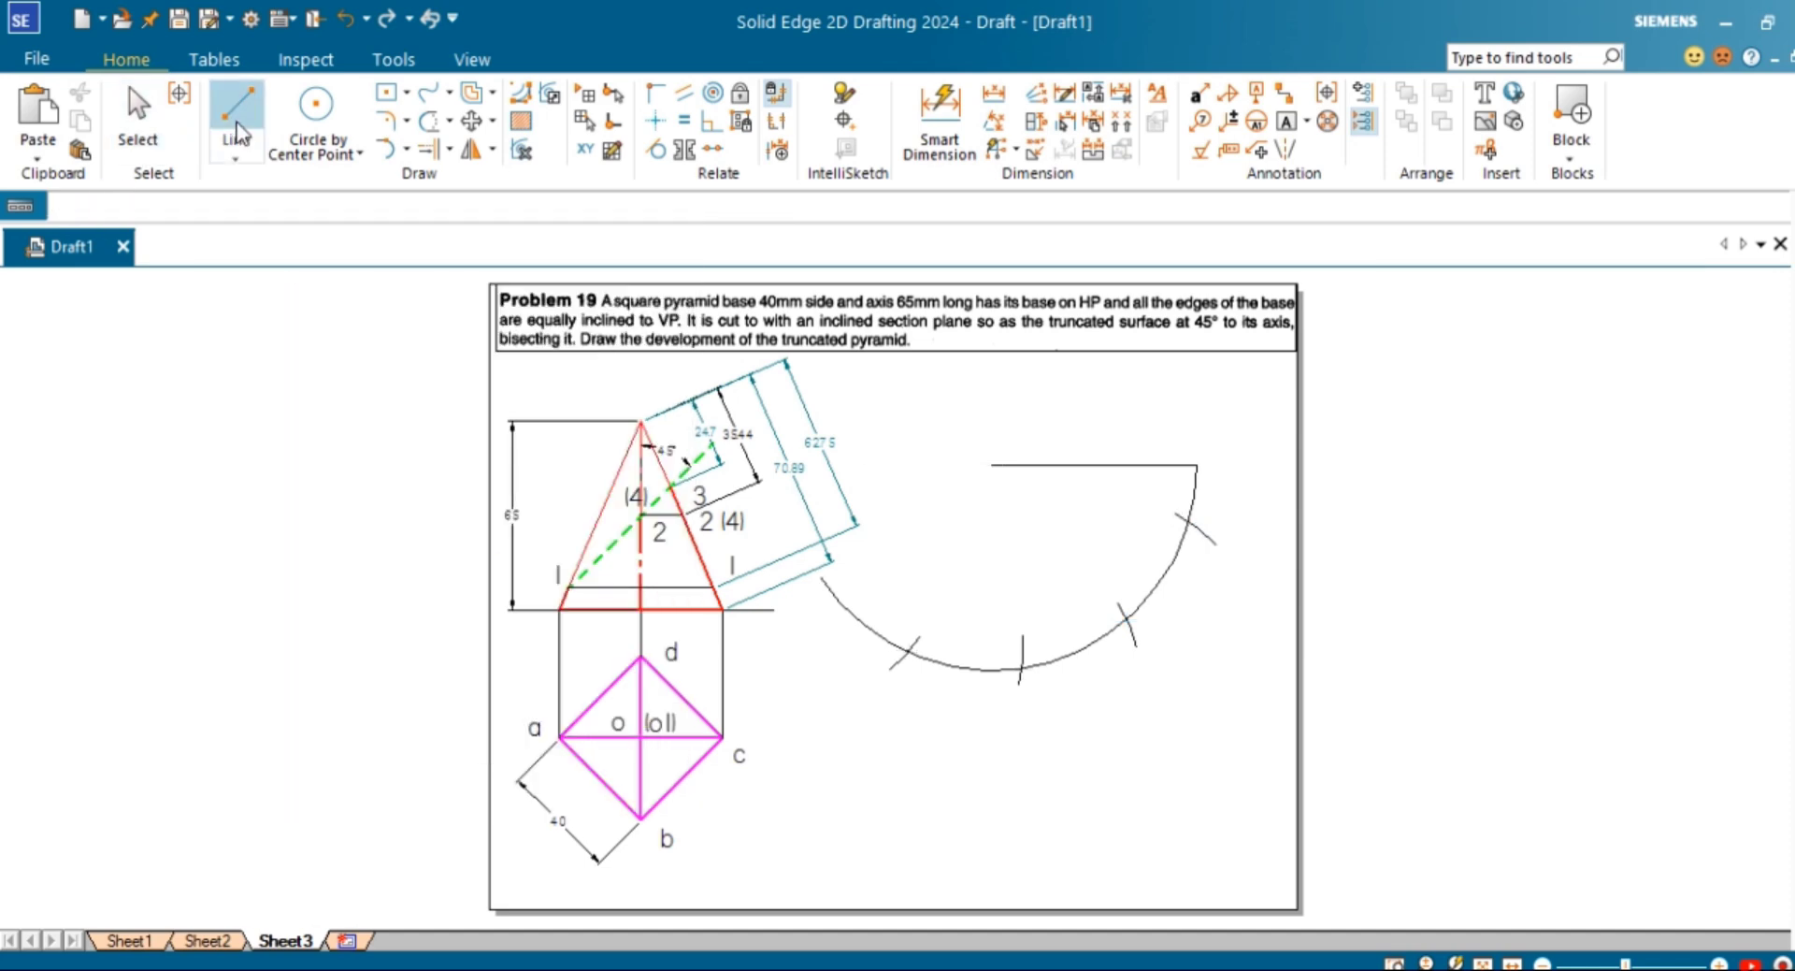
{"action": "left_click", "coordinate": [999, 465]}
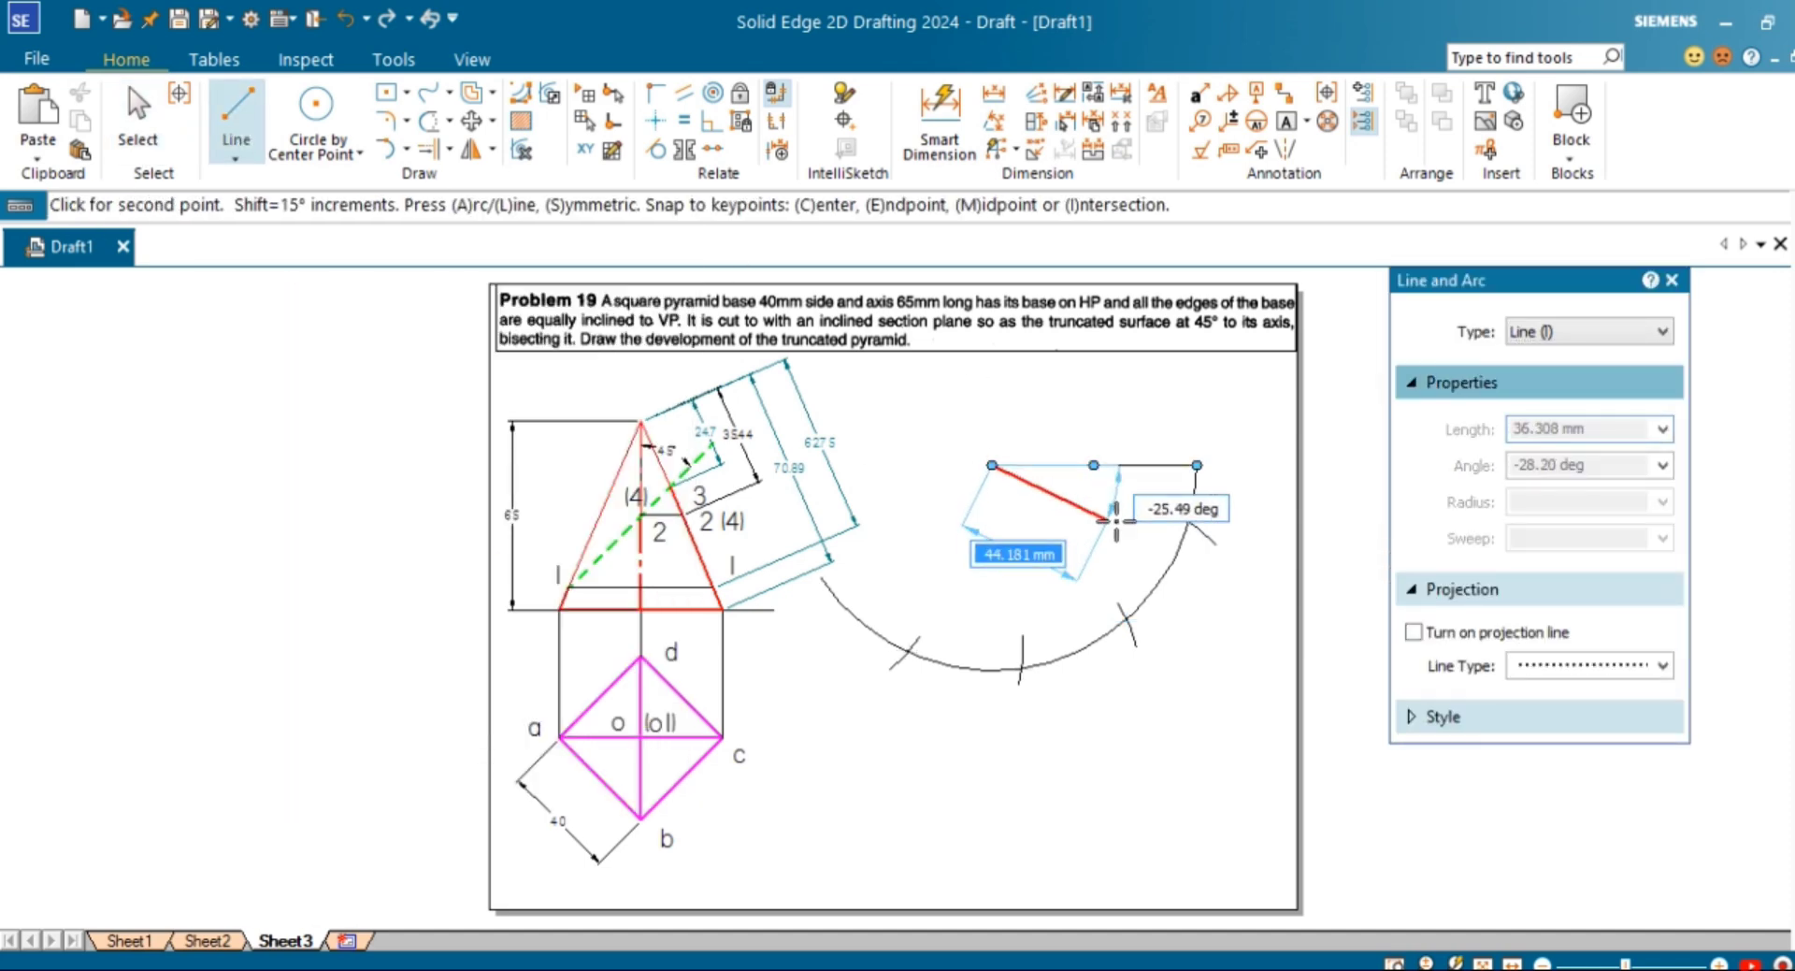
{"action": "scroll", "coordinate": [1174, 509], "scroll_direction": "up", "scroll_amount": 3}
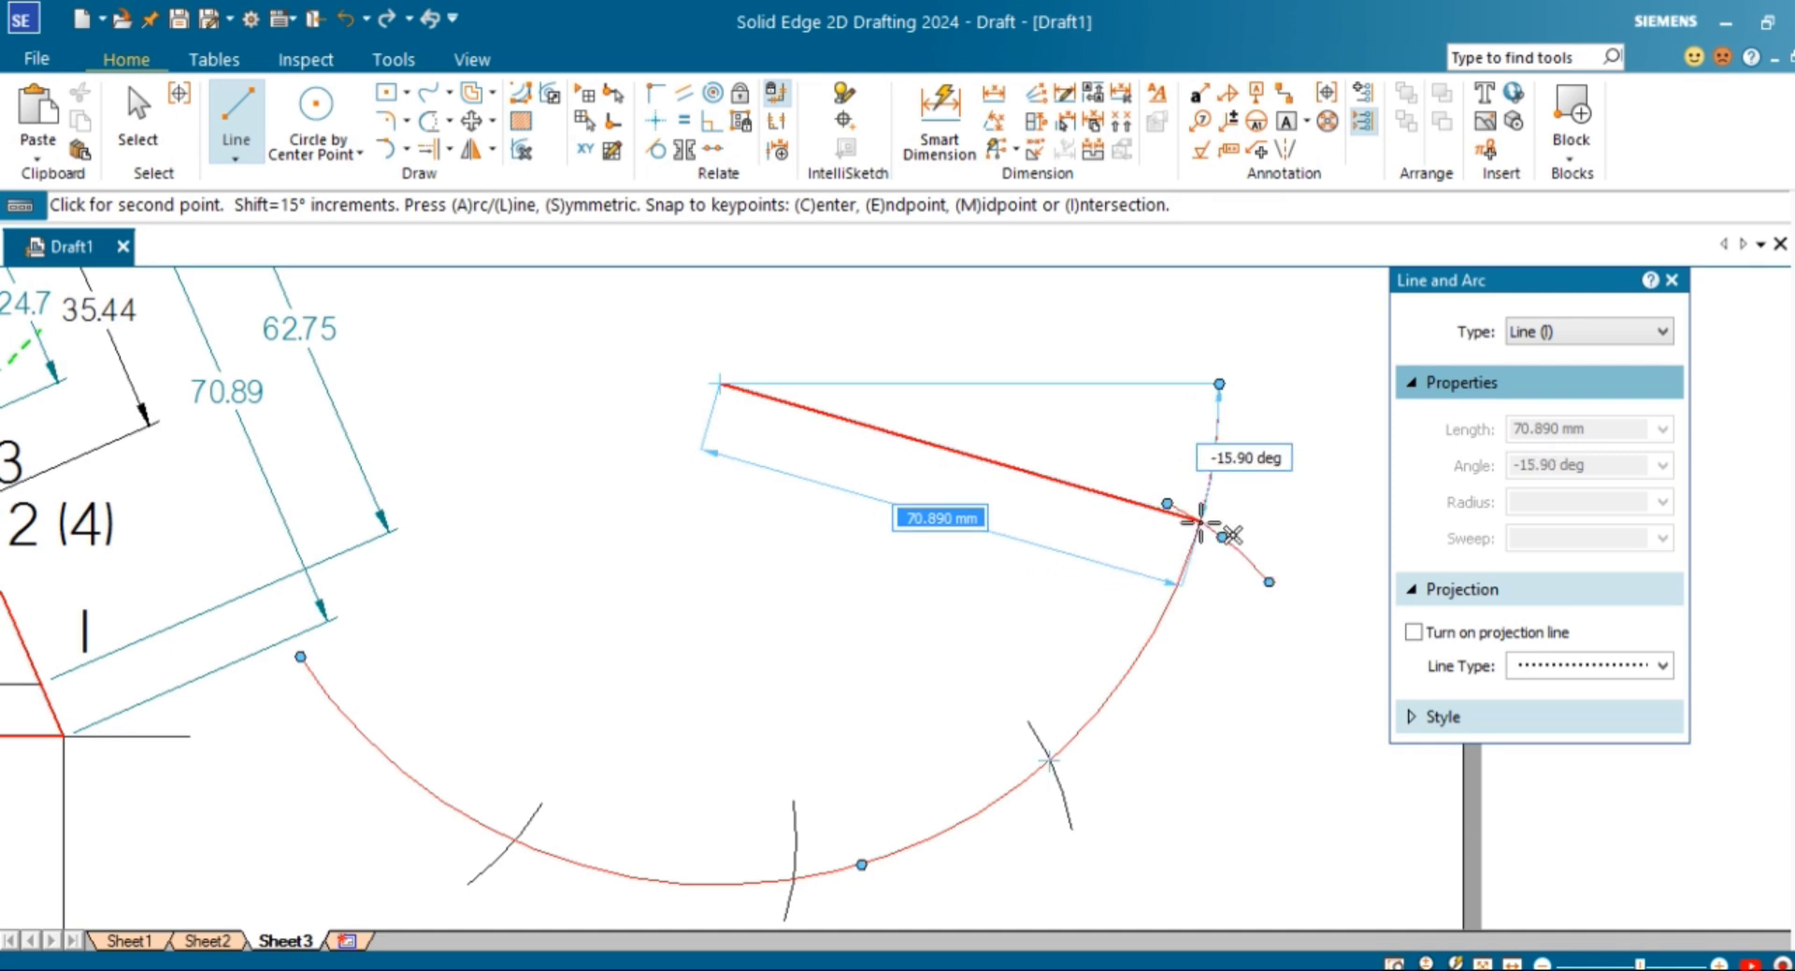
{"action": "left_click", "coordinate": [1201, 520]}
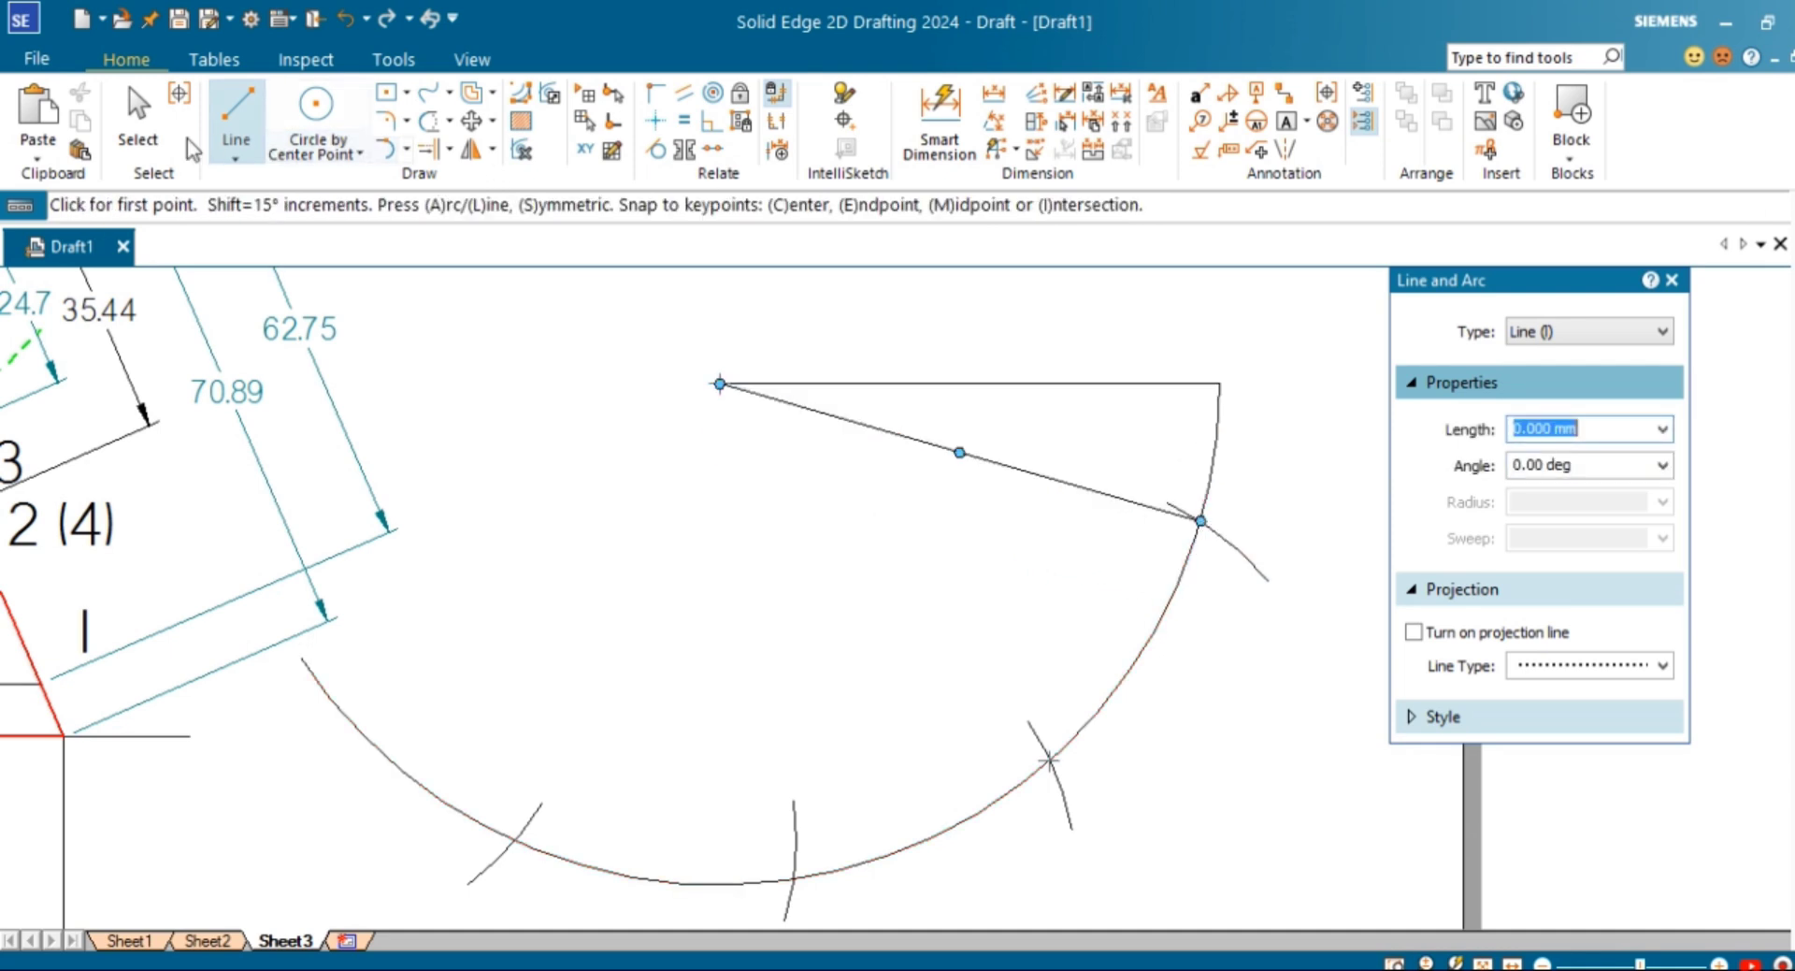
Step: Delete the horizontal construction line and trim the large arc's excess above the end of the slanted line
{"action": "left_click", "coordinate": [138, 121]}
{"action": "left_click", "coordinate": [1046, 386]}
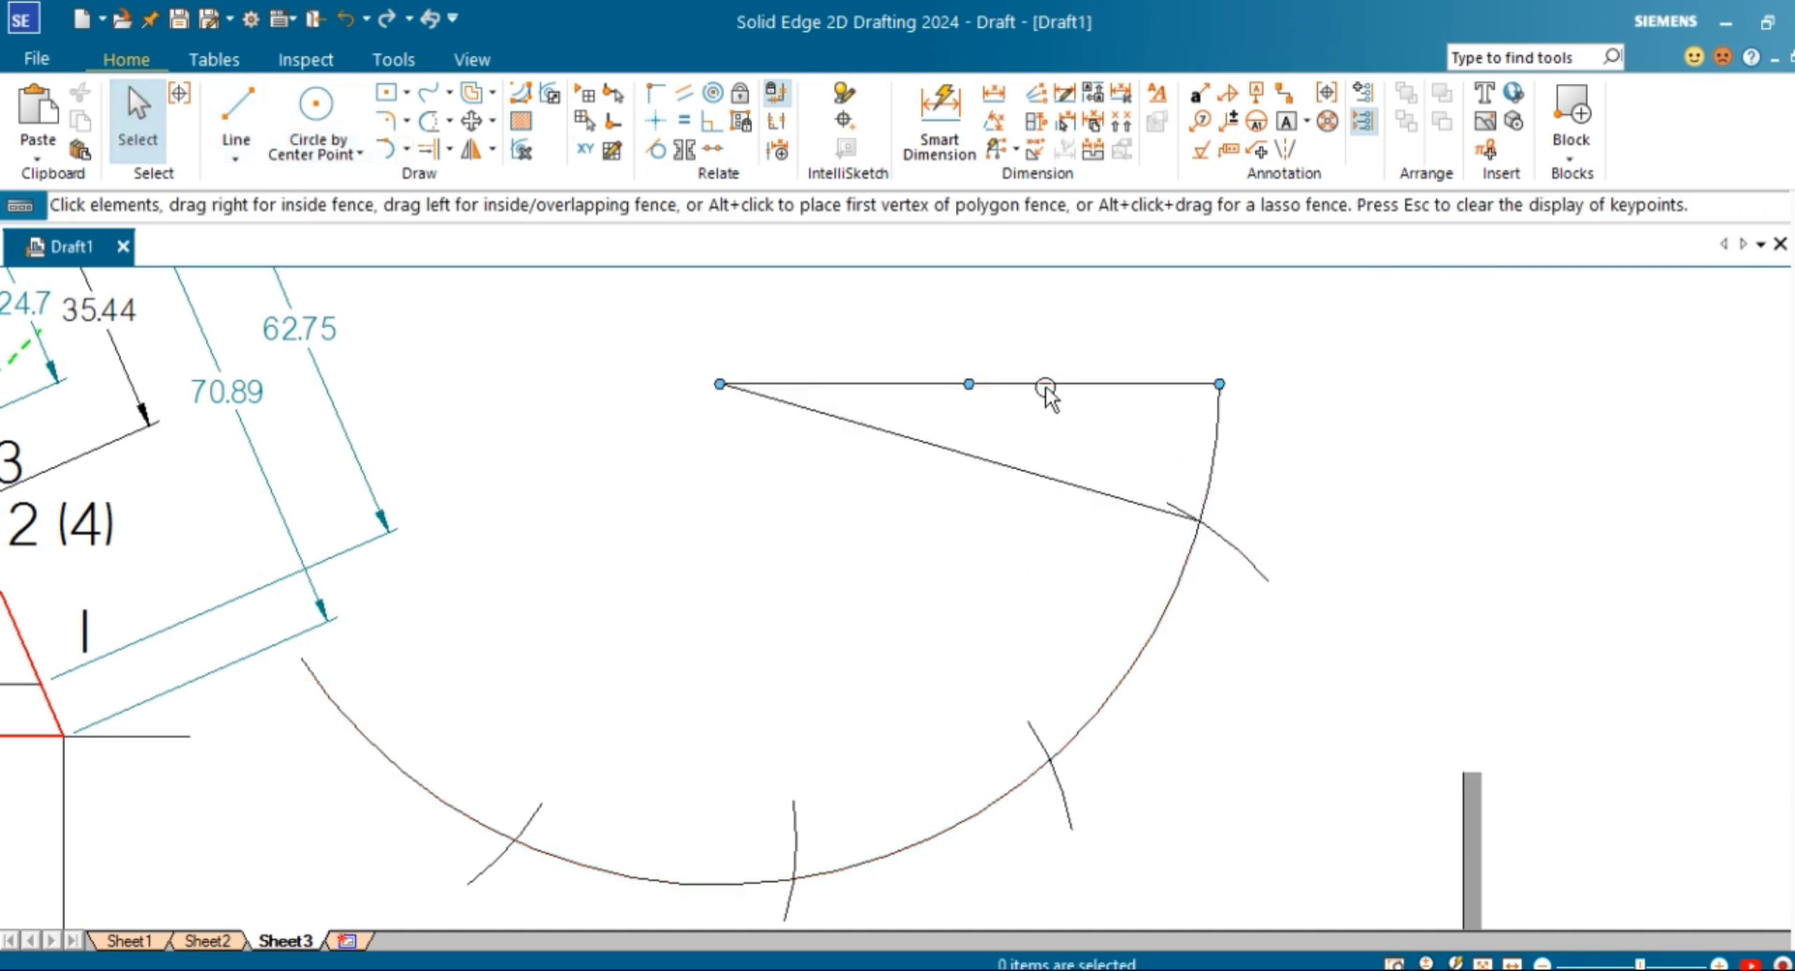
{"action": "key", "text": "Delete"}
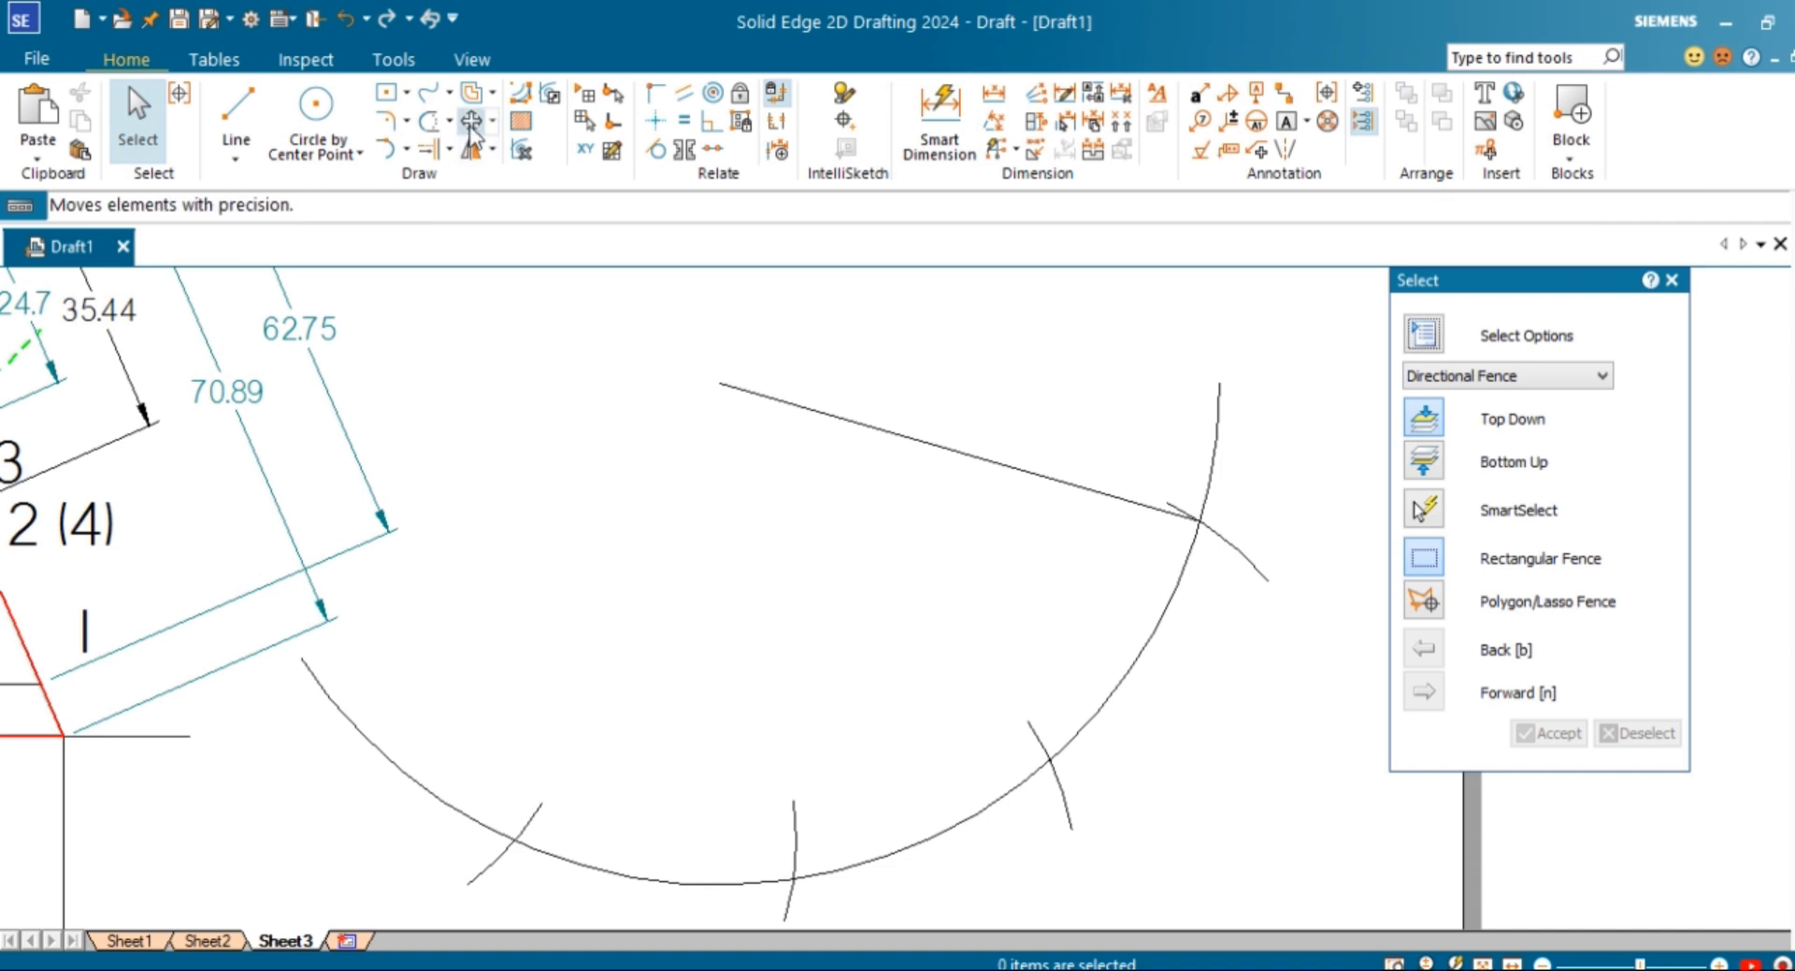
{"action": "left_click", "coordinate": [472, 121]}
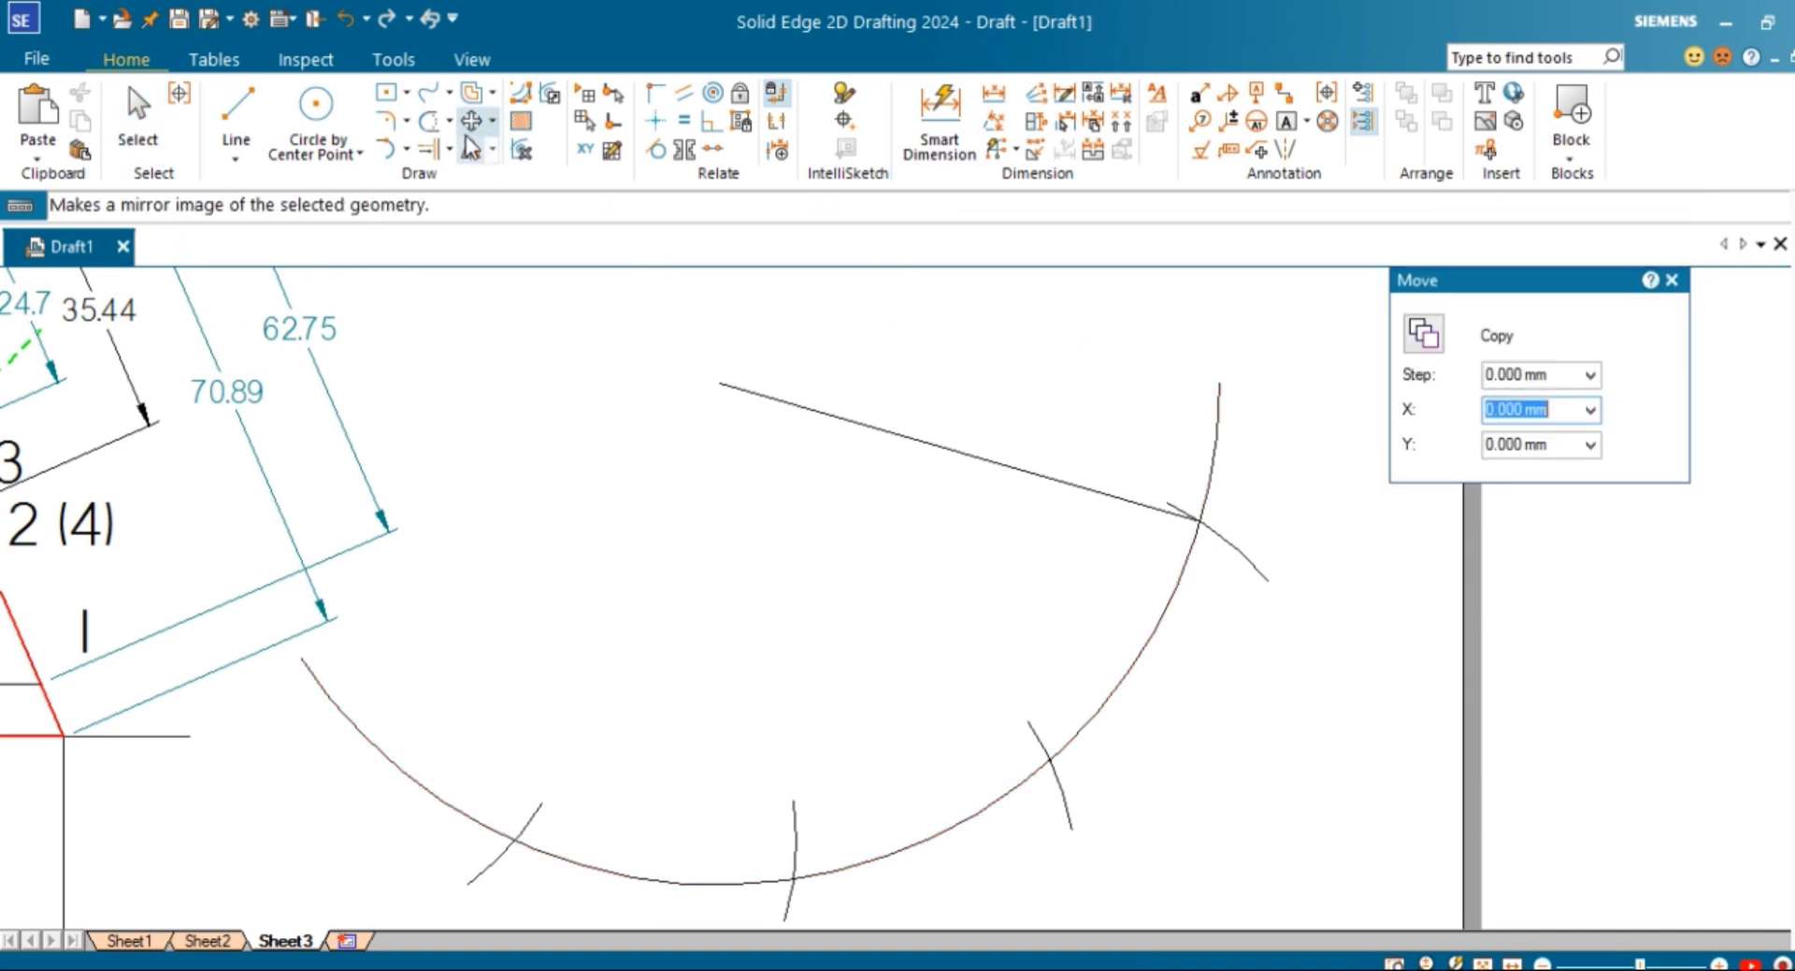
{"action": "left_click", "coordinate": [430, 123]}
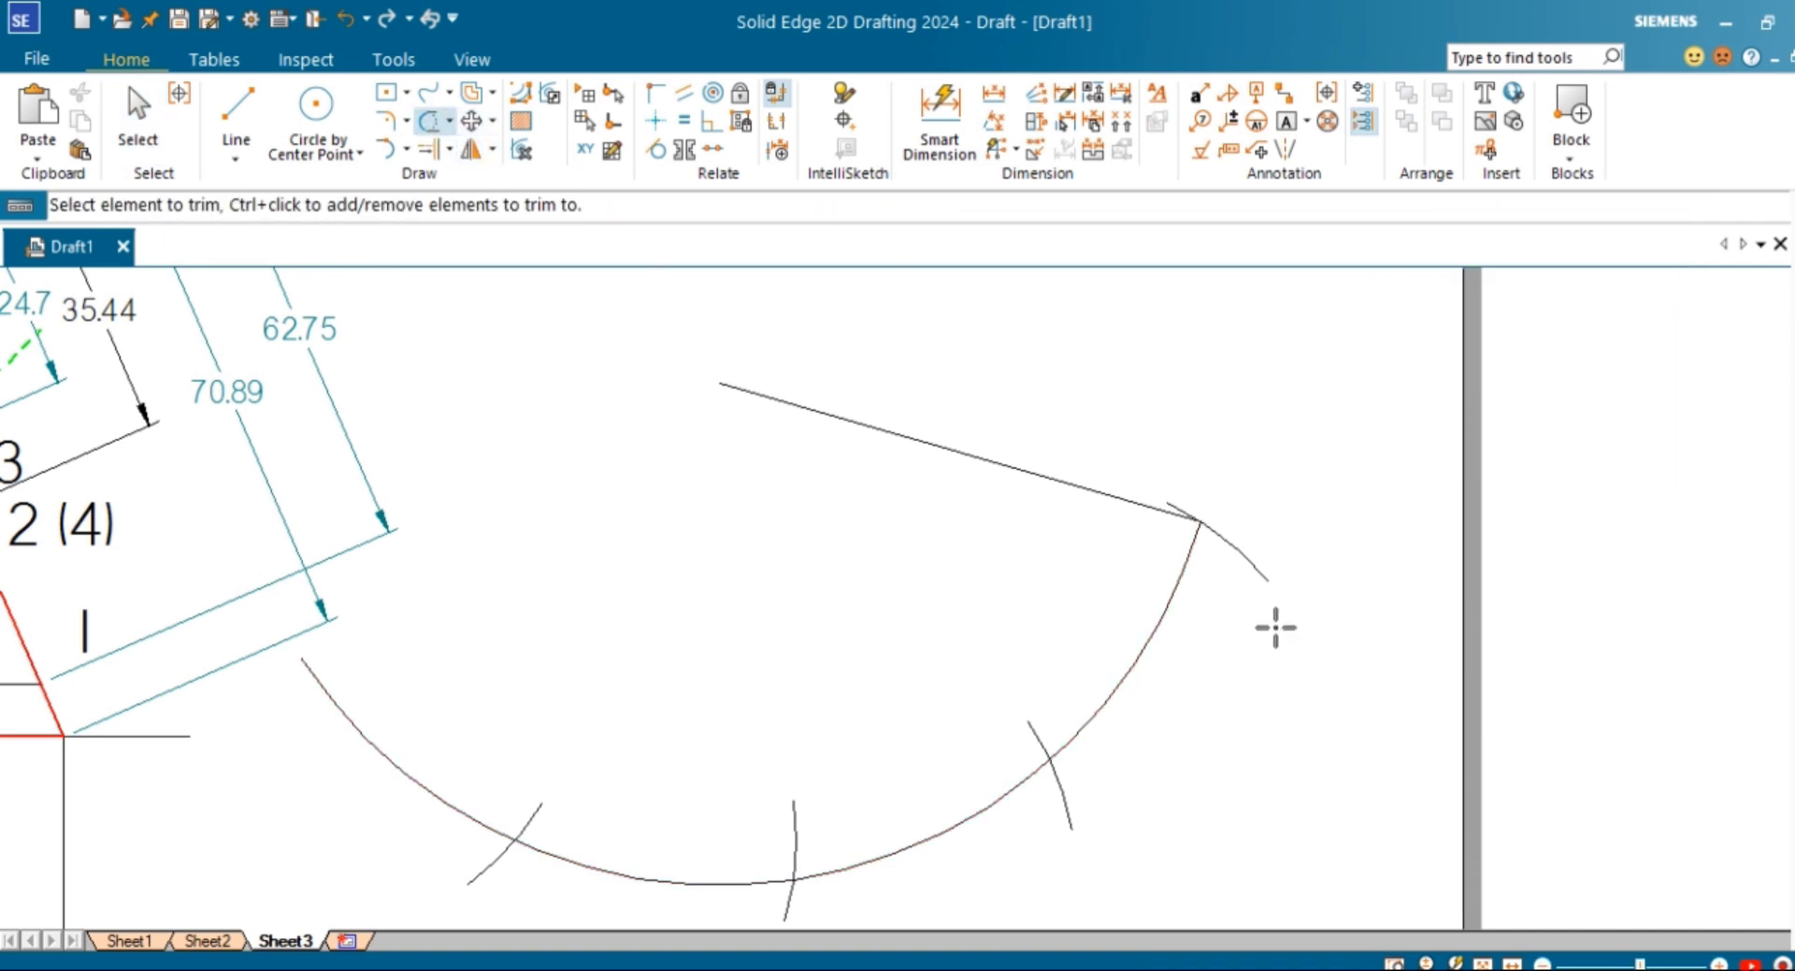
Step: Dimension the length of the slanted line running from the large arc's centre to the fourth base-edge mark
{"action": "left_click", "coordinate": [965, 127]}
{"action": "left_click", "coordinate": [911, 432]}
{"action": "left_click", "coordinate": [965, 332]}
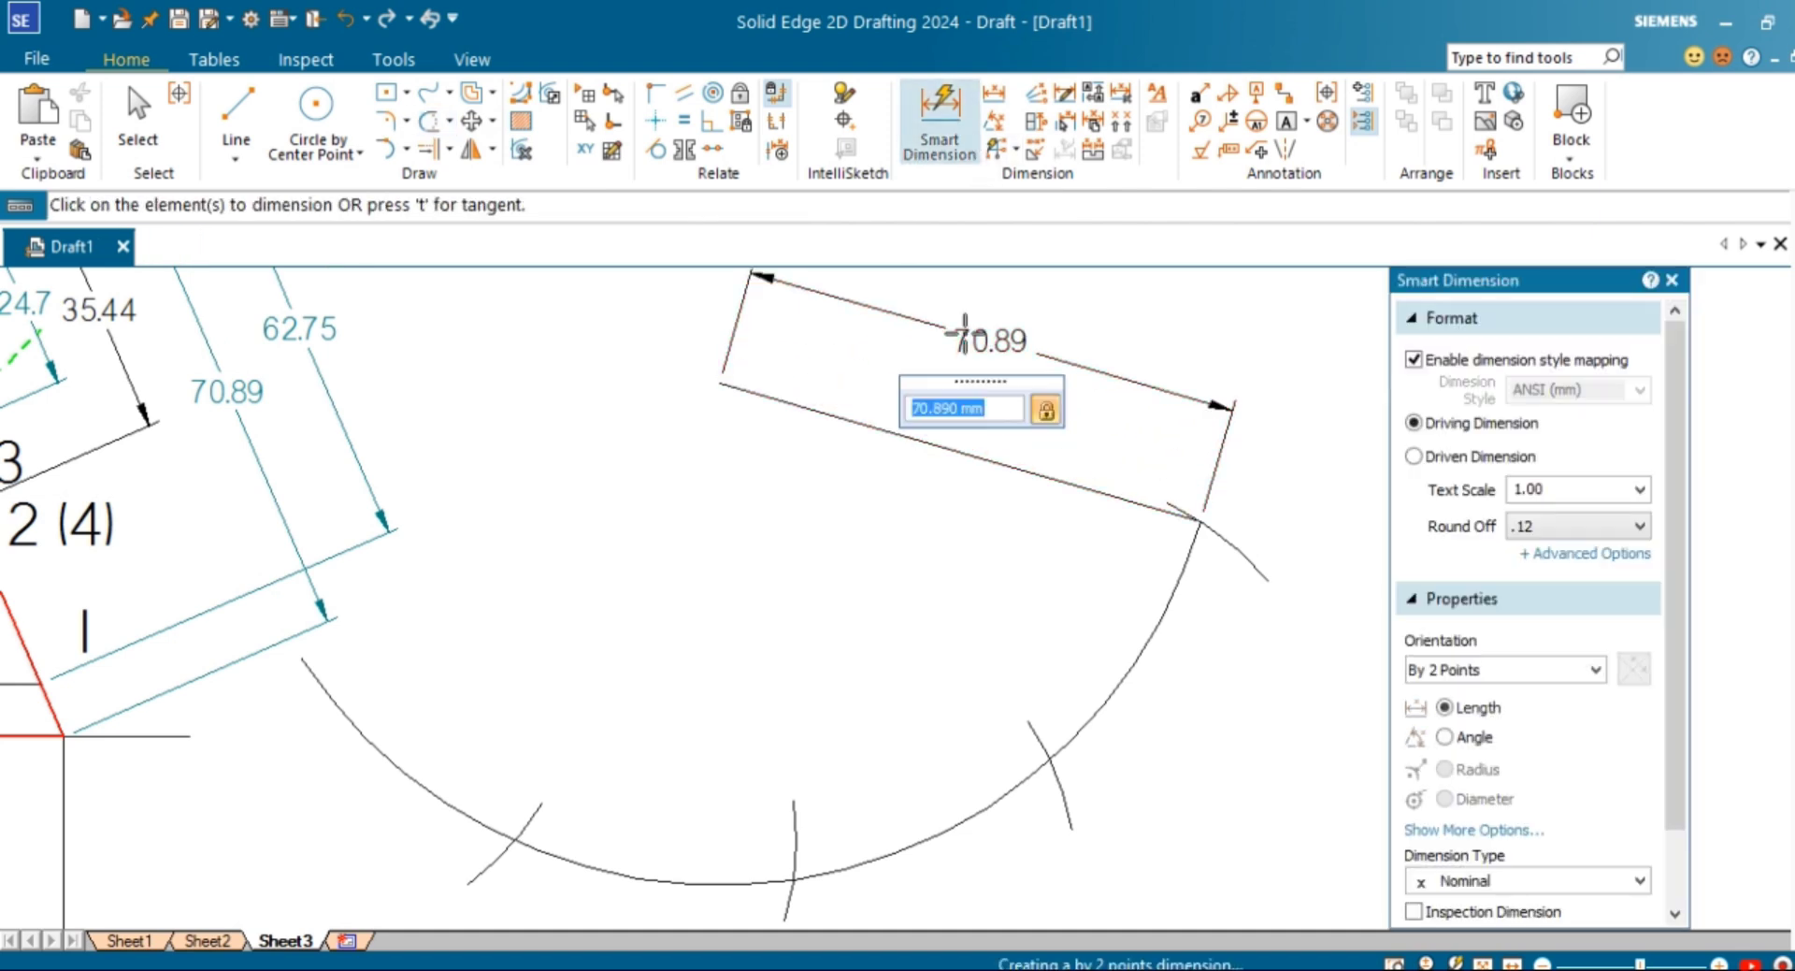
Step: Draw a line from the large arc's centre to its intersection with the third short arc
{"action": "left_click", "coordinate": [245, 120]}
{"action": "left_click", "coordinate": [720, 383]}
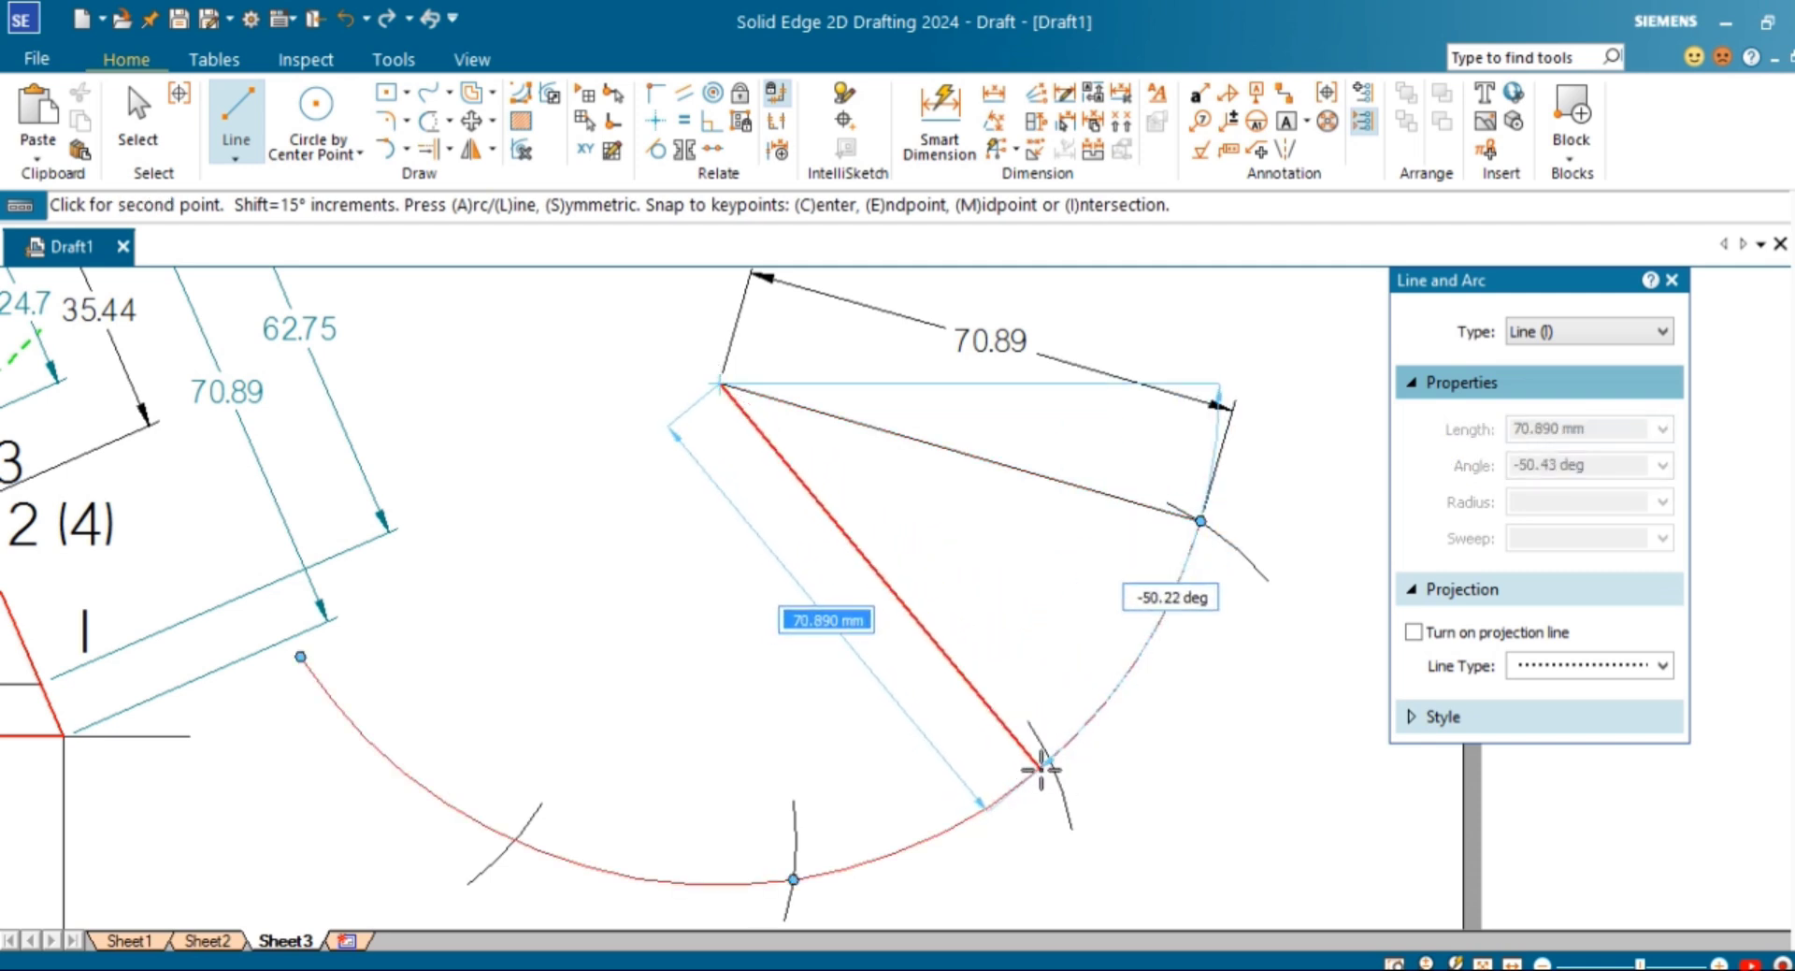
{"action": "scroll", "coordinate": [1040, 769], "scroll_direction": "up", "scroll_amount": 3}
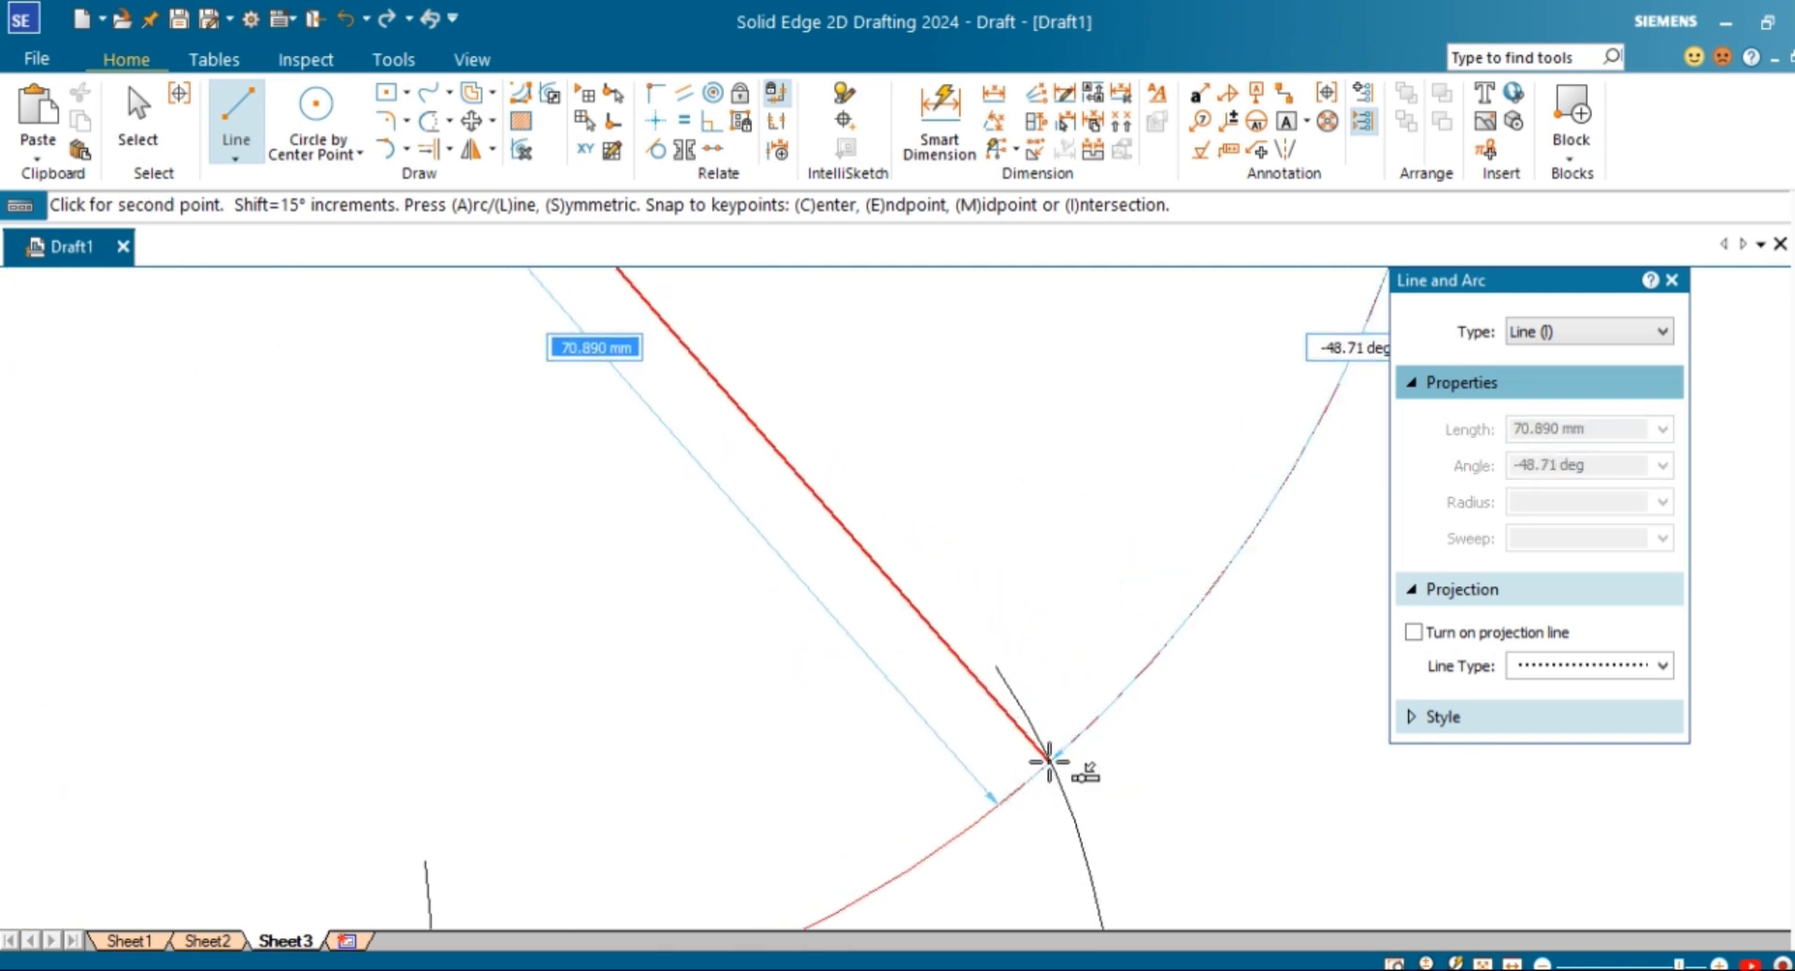
{"action": "left_click", "coordinate": [1050, 761]}
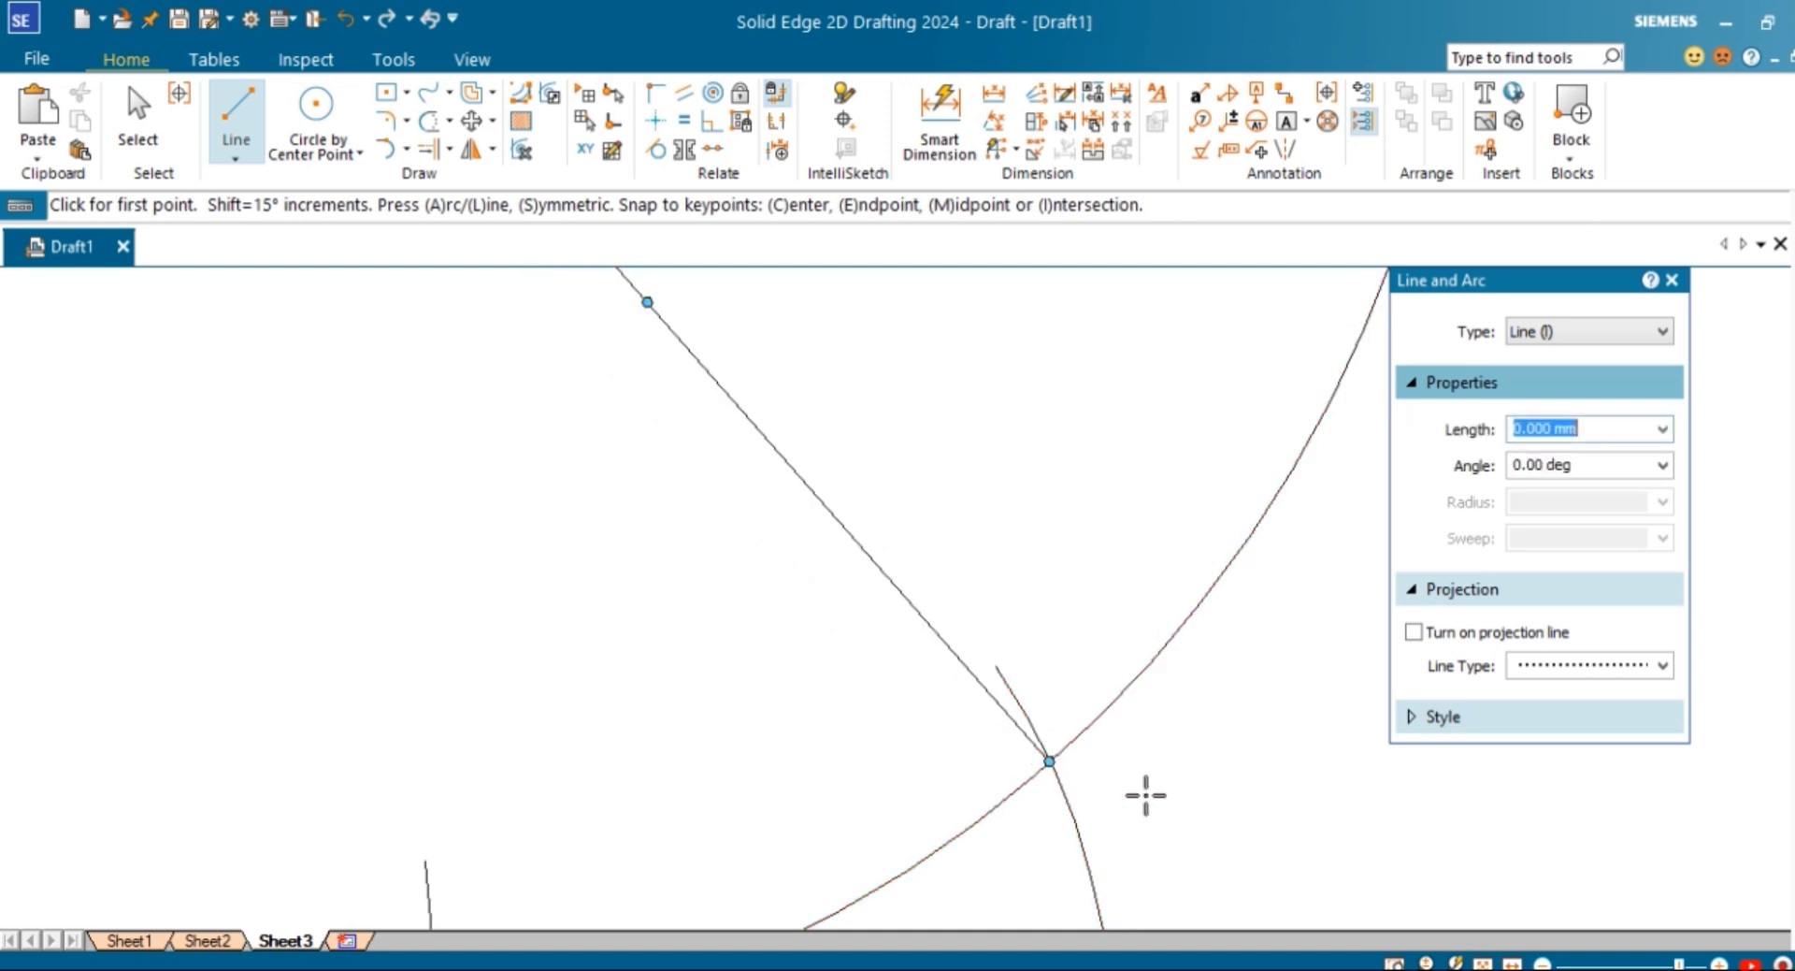
{"action": "key", "text": "ctrl+shift+a"}
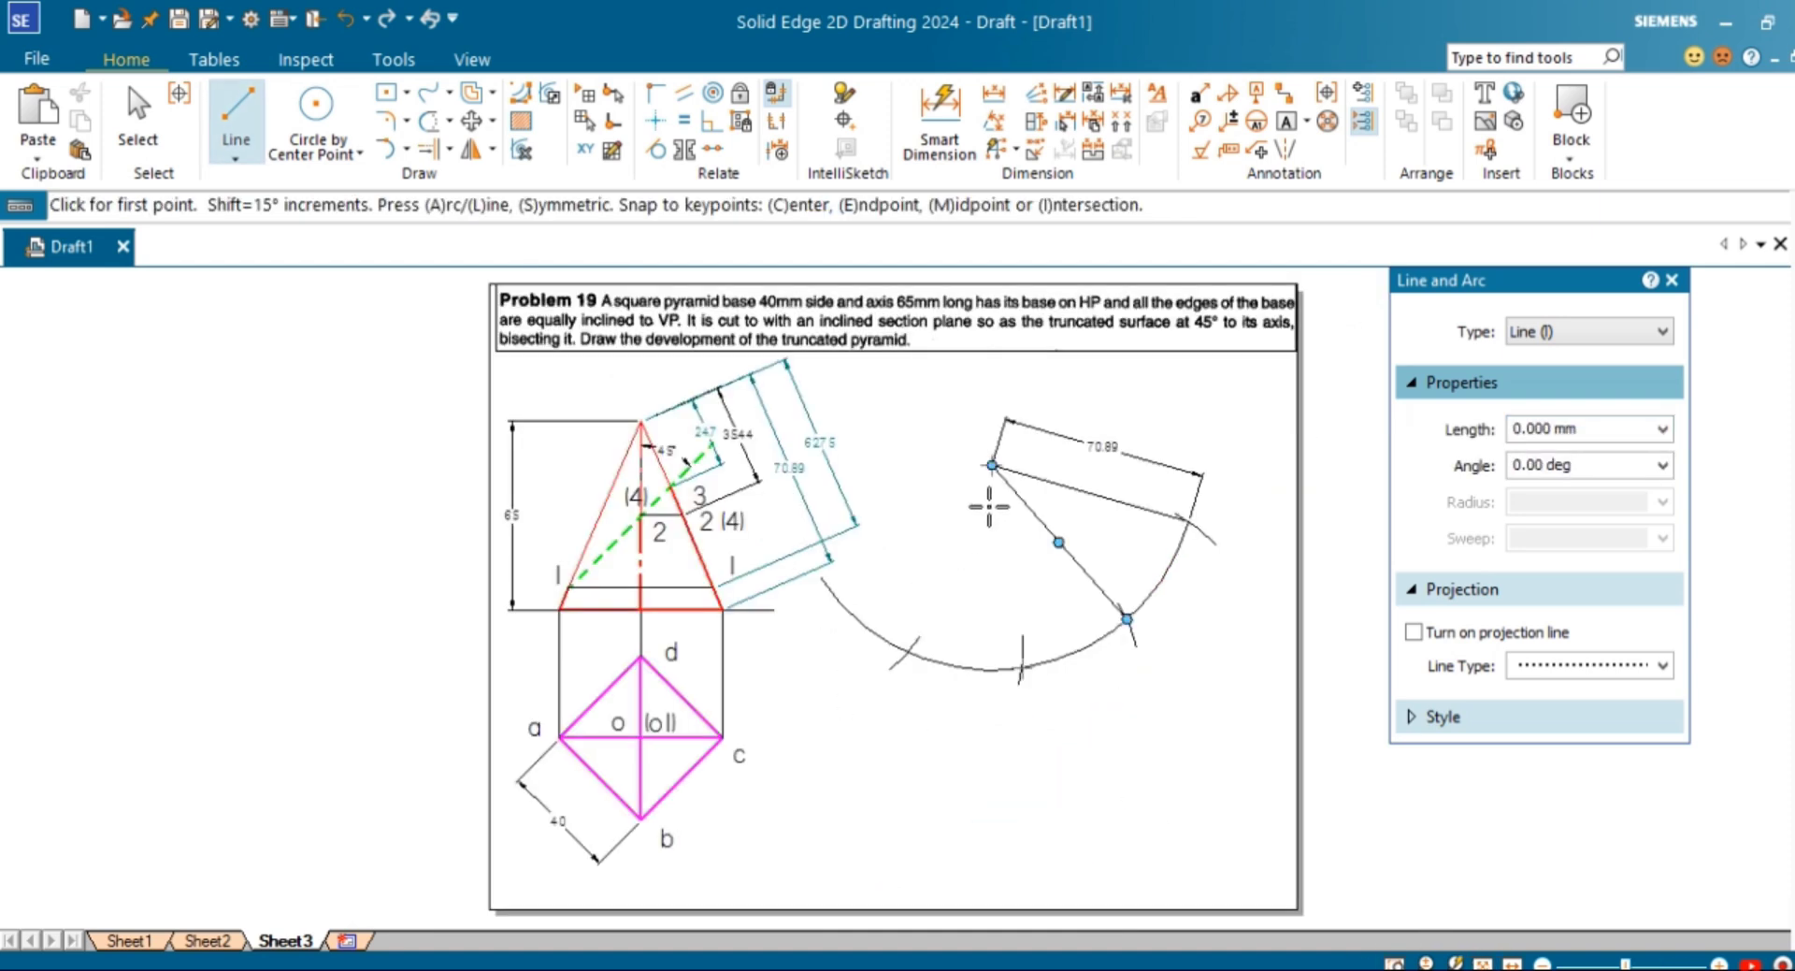
Step: Draw a line from the large arc's centre to its intersection with the second short arc
{"action": "left_click", "coordinate": [993, 464]}
{"action": "scroll", "coordinate": [1022, 659], "scroll_direction": "up", "scroll_amount": 5}
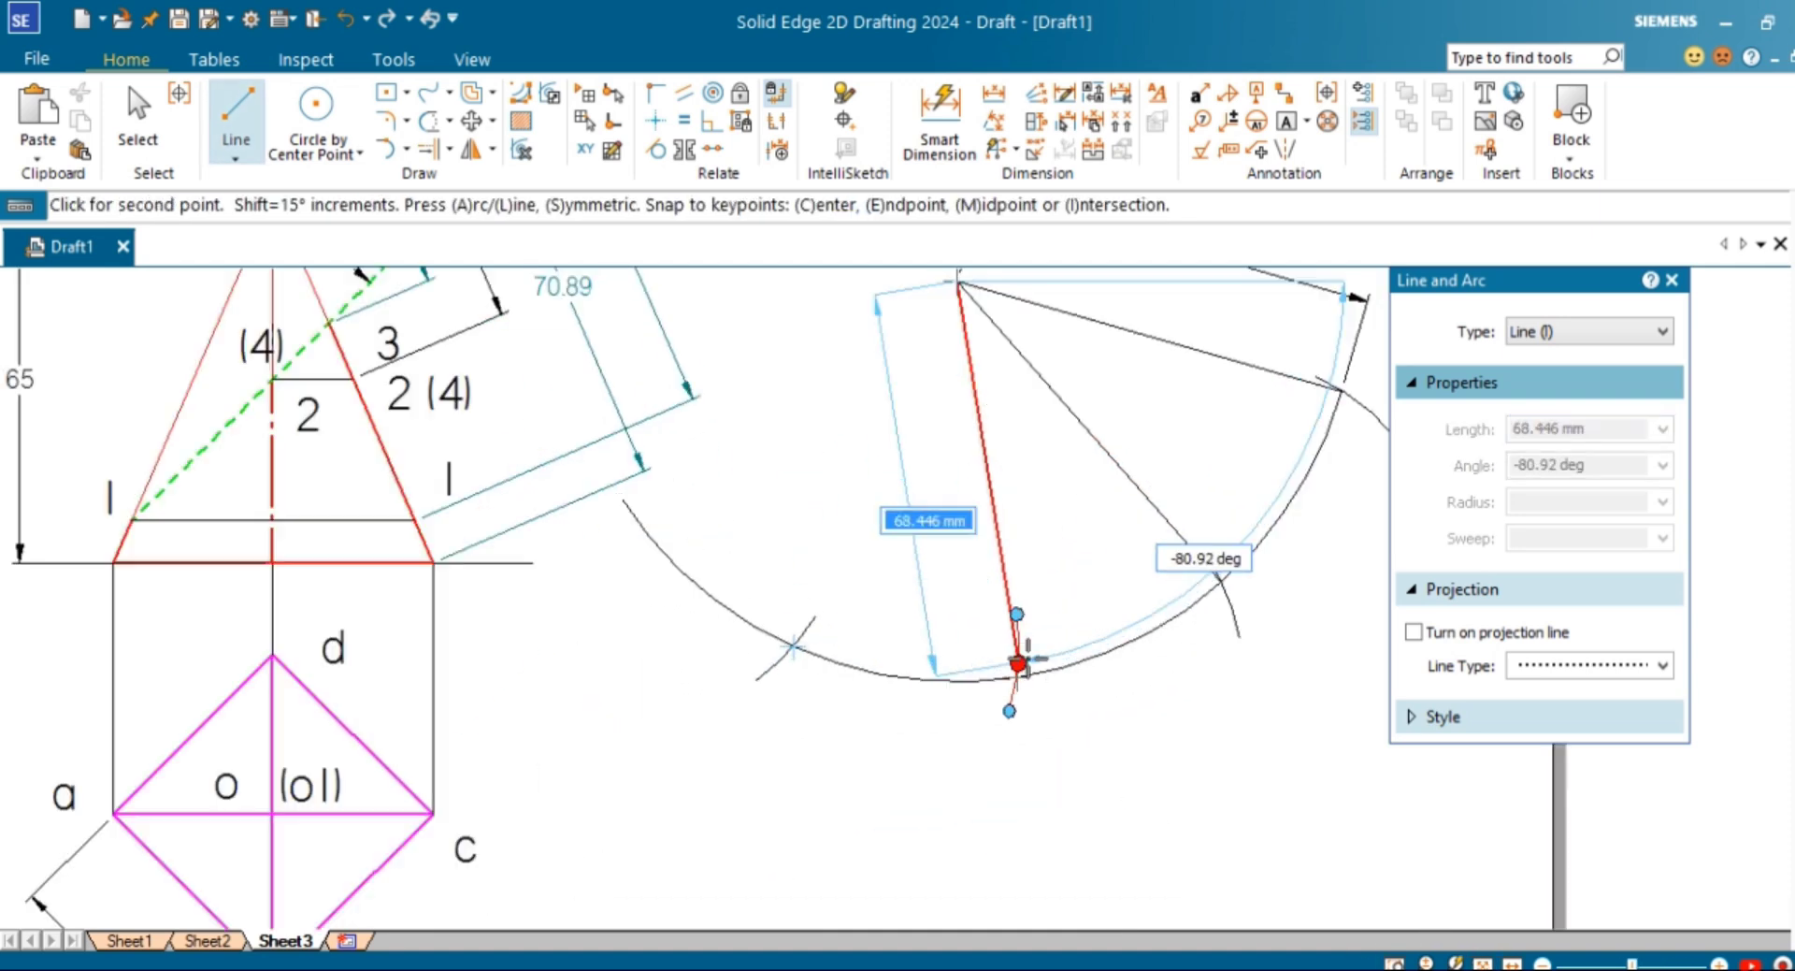
{"action": "scroll", "coordinate": [968, 675], "scroll_direction": "up", "scroll_amount": 4}
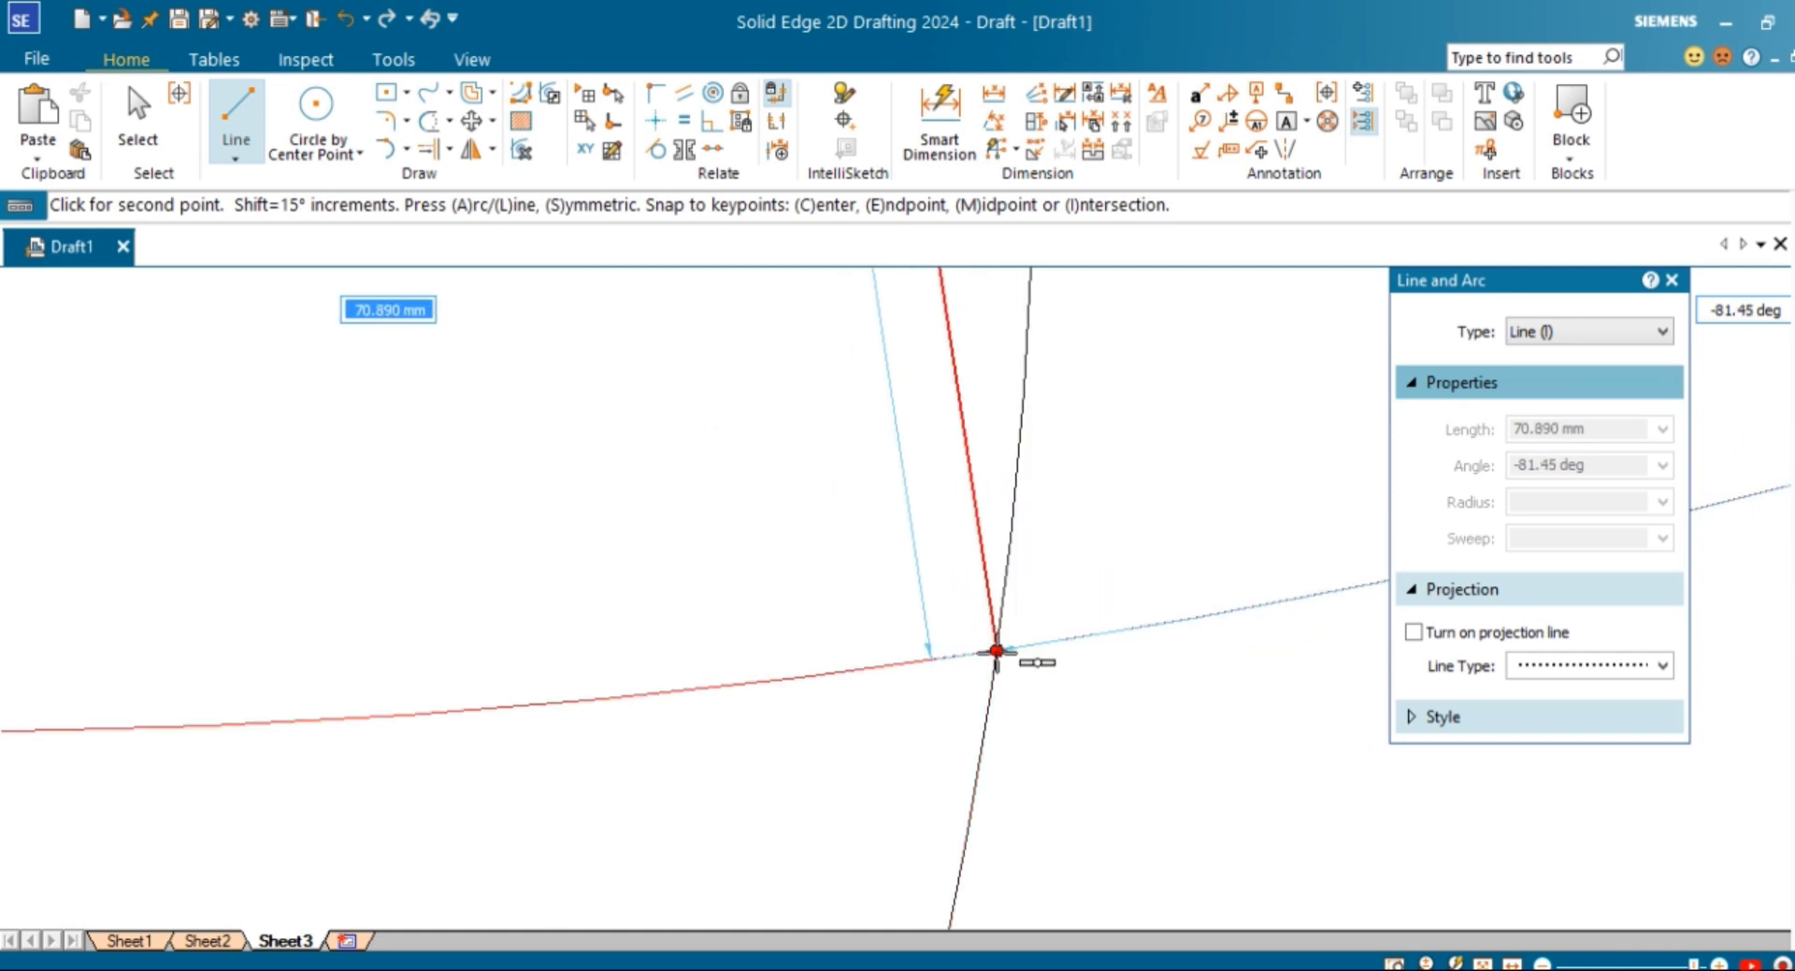
{"action": "left_click", "coordinate": [998, 649]}
{"action": "scroll", "coordinate": [1062, 701], "scroll_direction": "down", "scroll_amount": 10}
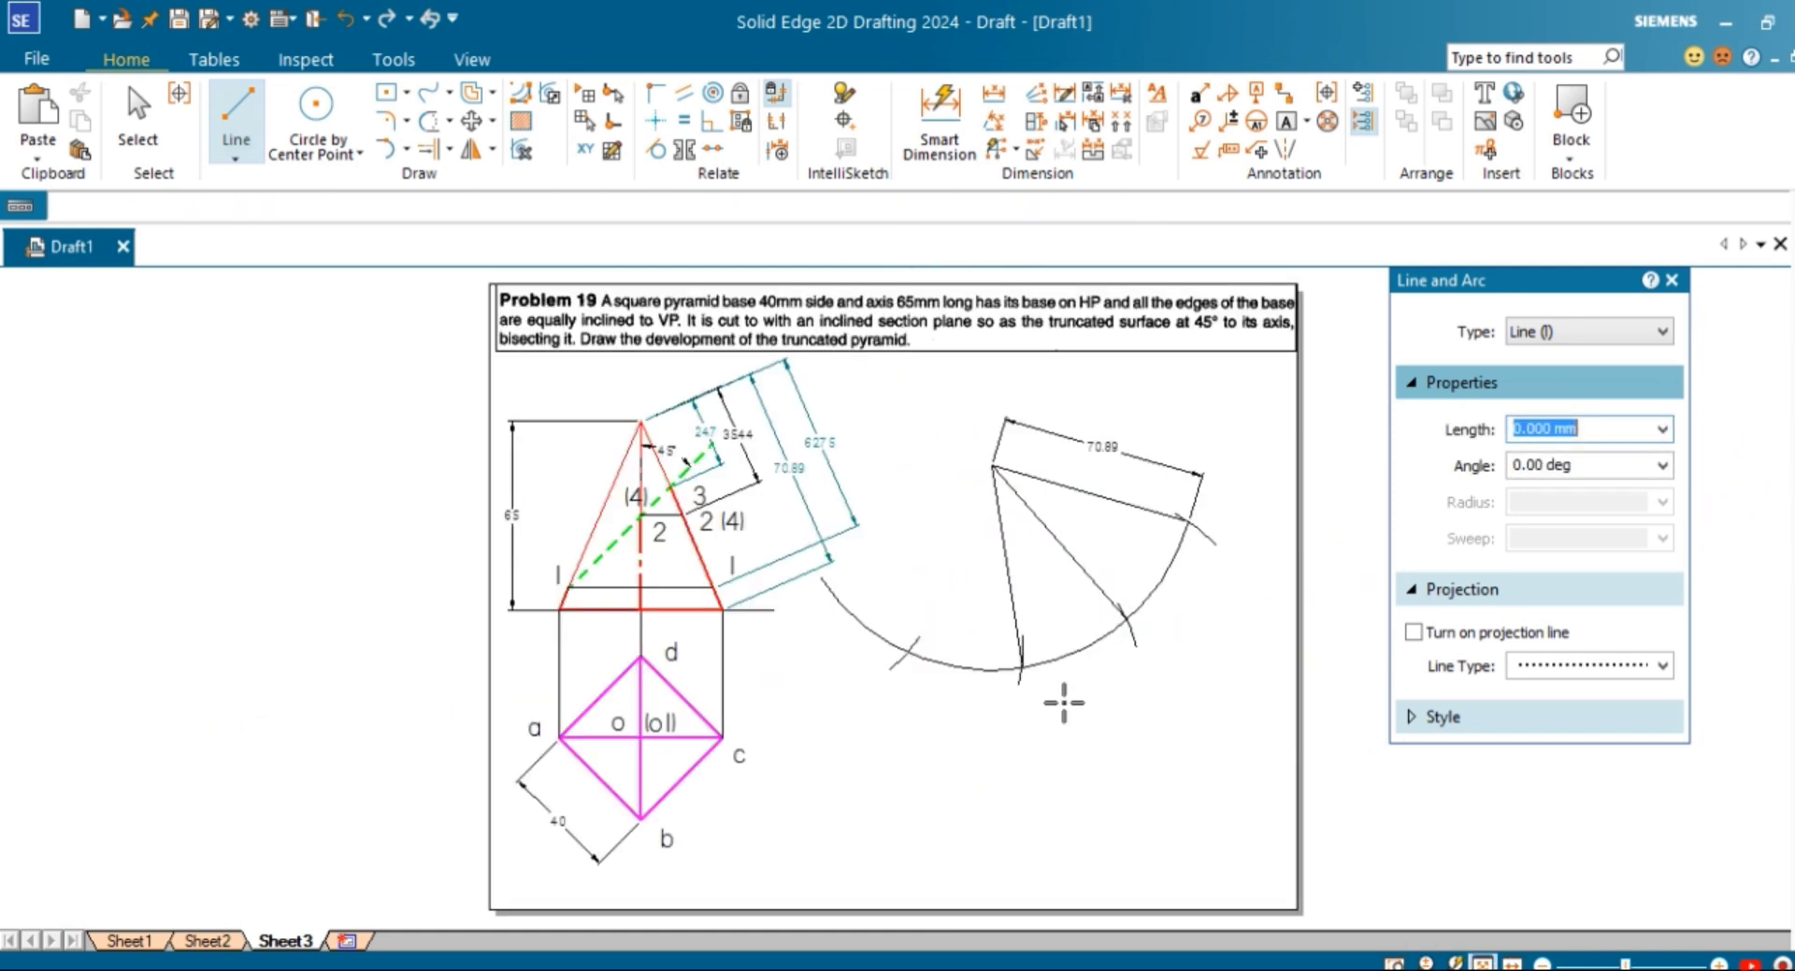
Step: Draw lines from the large arc's centre to the first short arc's crossing and to the large arc's free end
{"action": "left_click", "coordinate": [992, 464]}
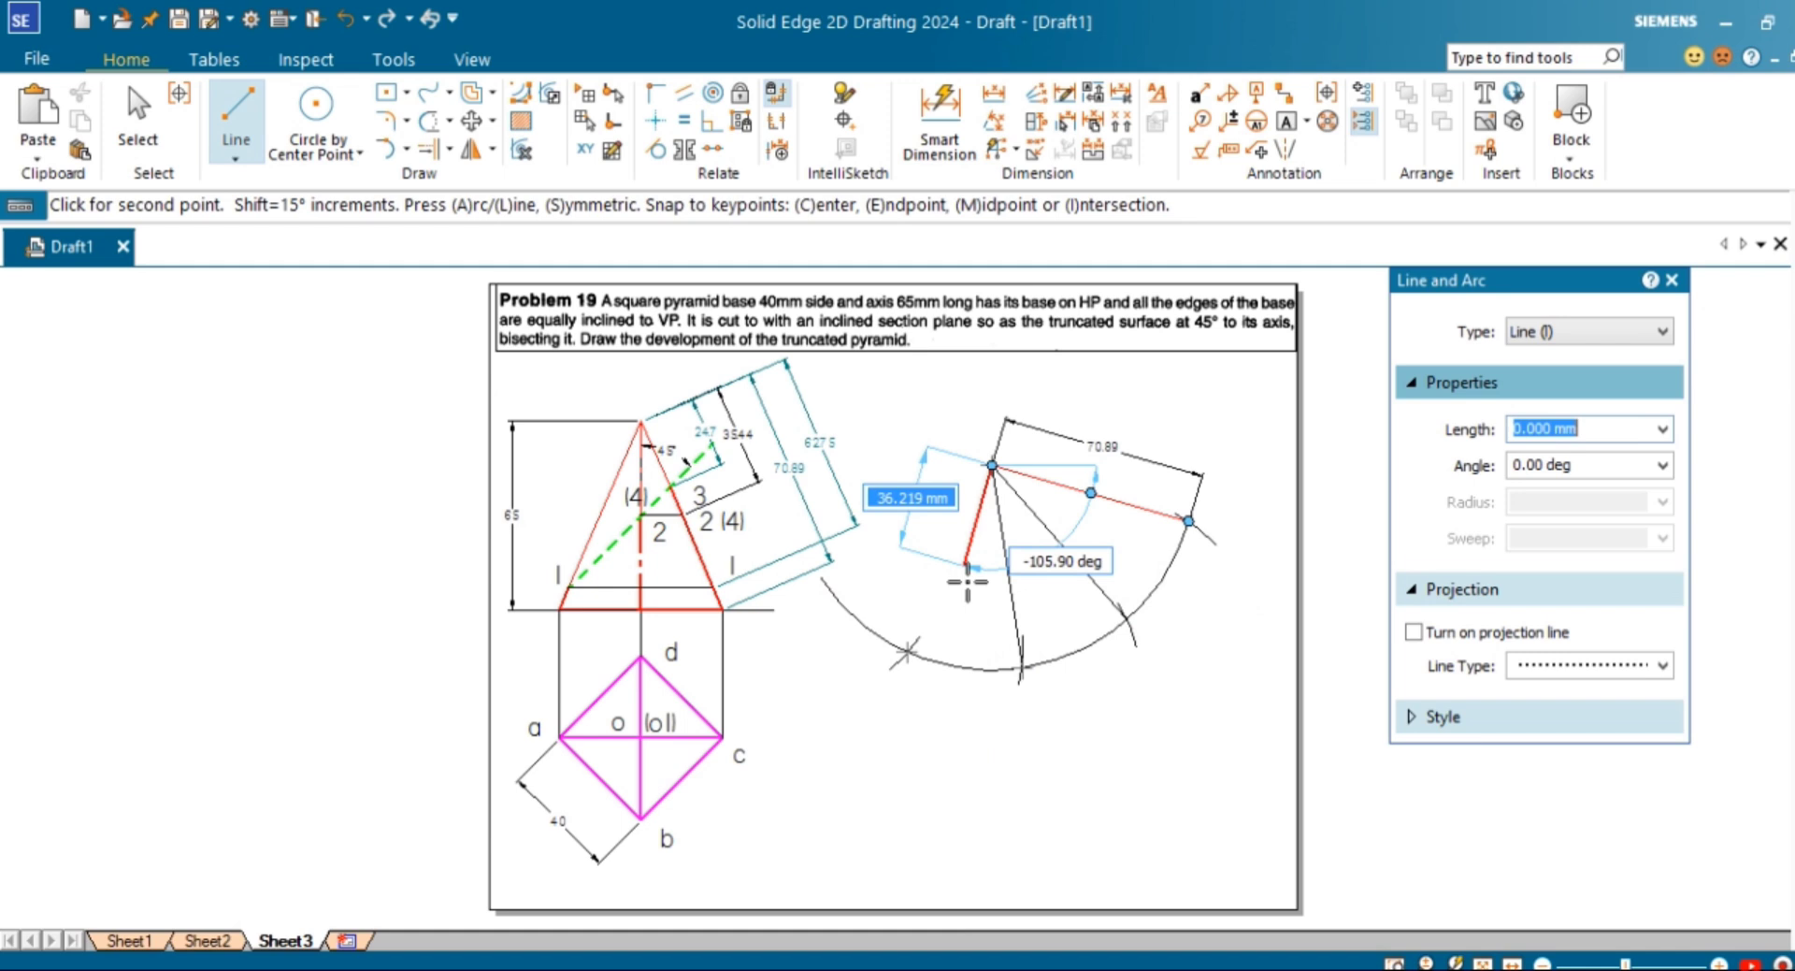
{"action": "left_click", "coordinate": [907, 652]}
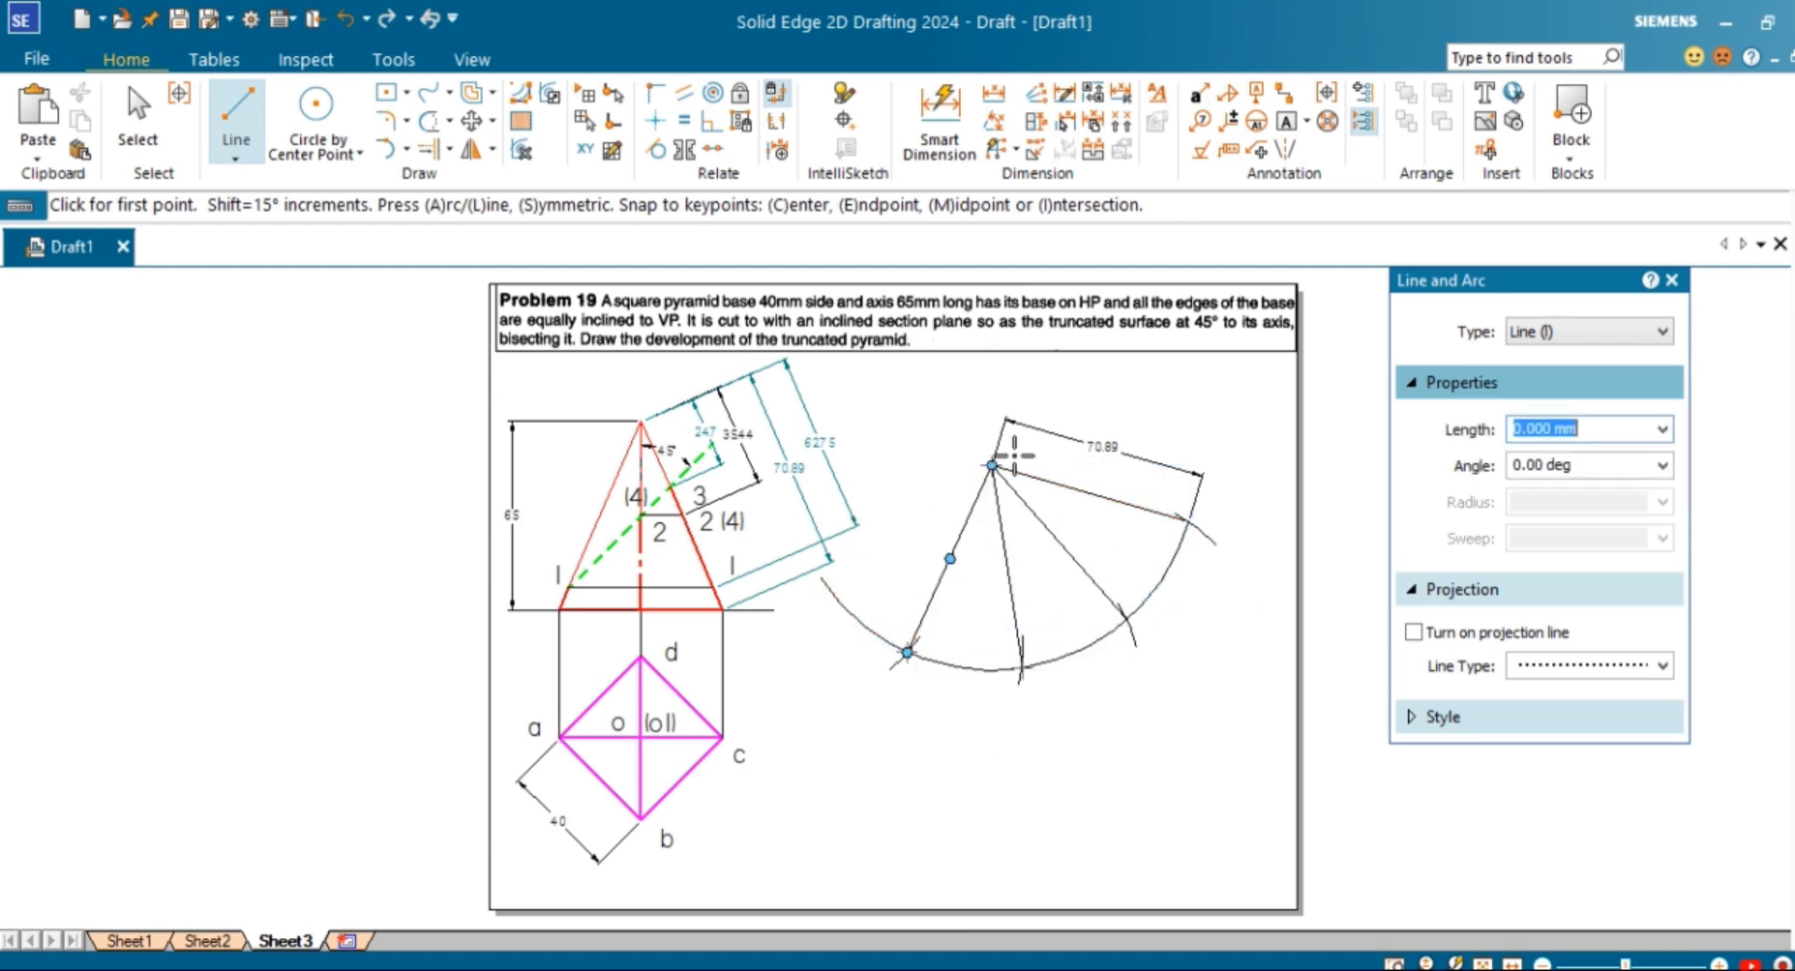
{"action": "left_click", "coordinate": [820, 576]}
{"action": "right_click", "coordinate": [1167, 819]}
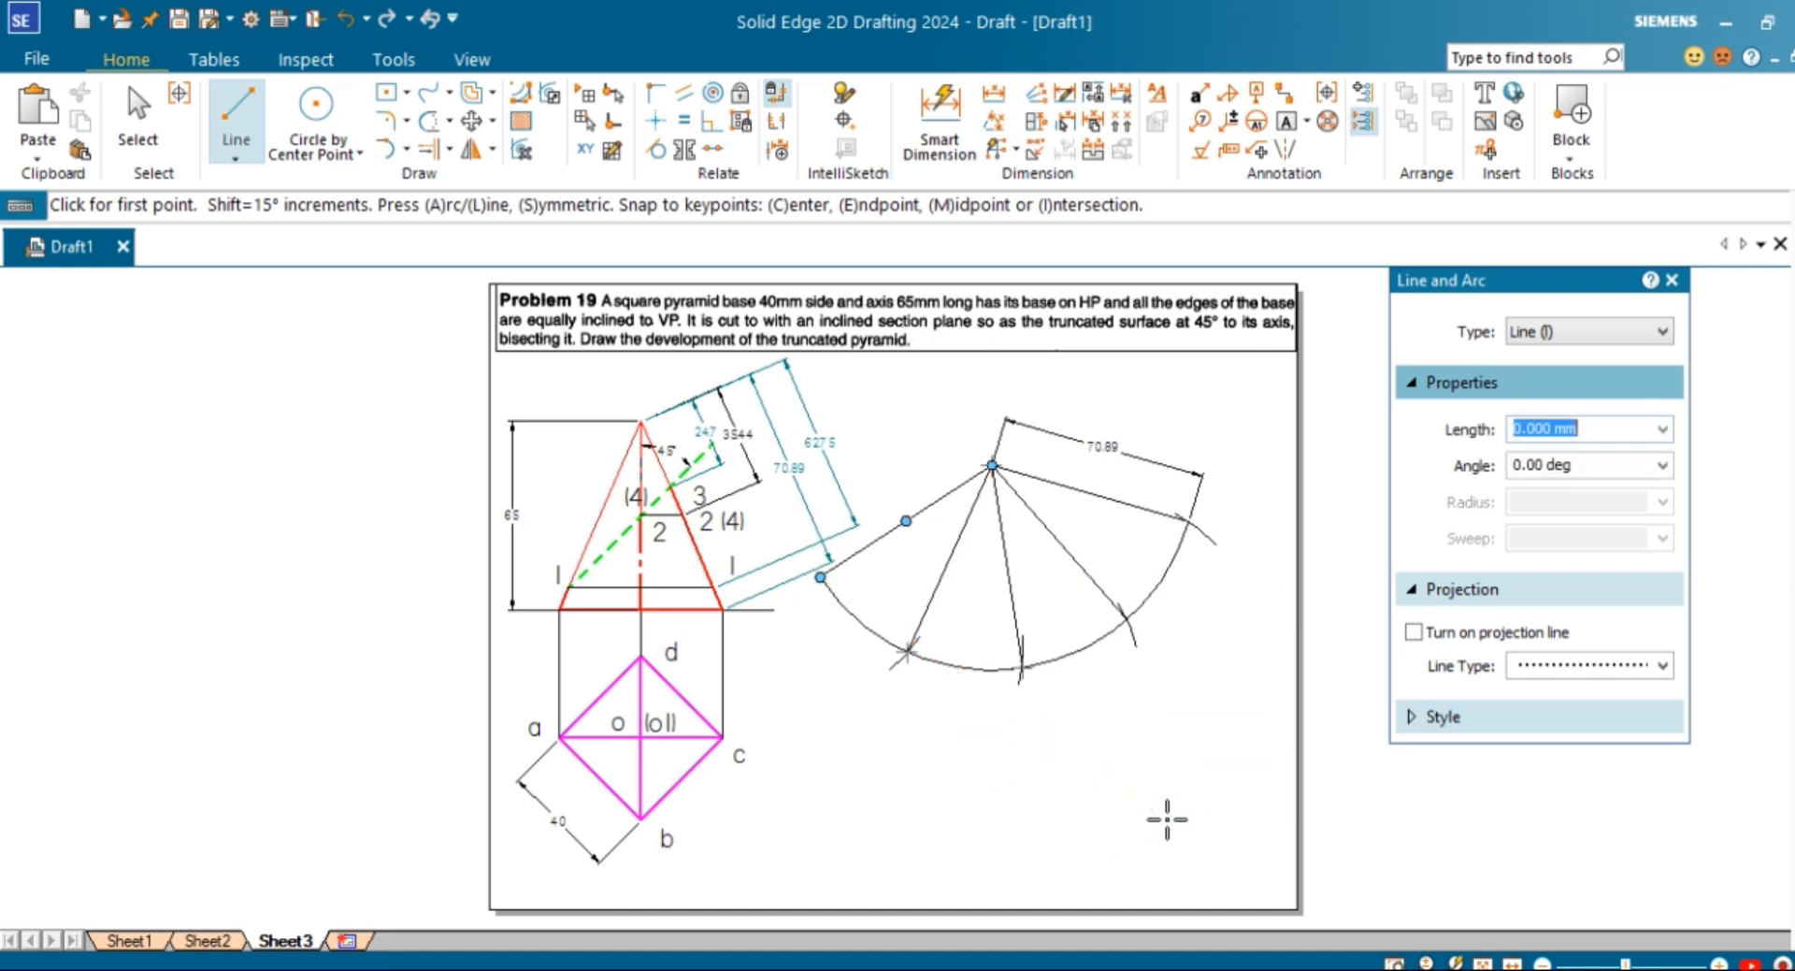
Step: Connect the five consecutive division points along the large arc with four straight base-edge lines
{"action": "left_click", "coordinate": [820, 577]}
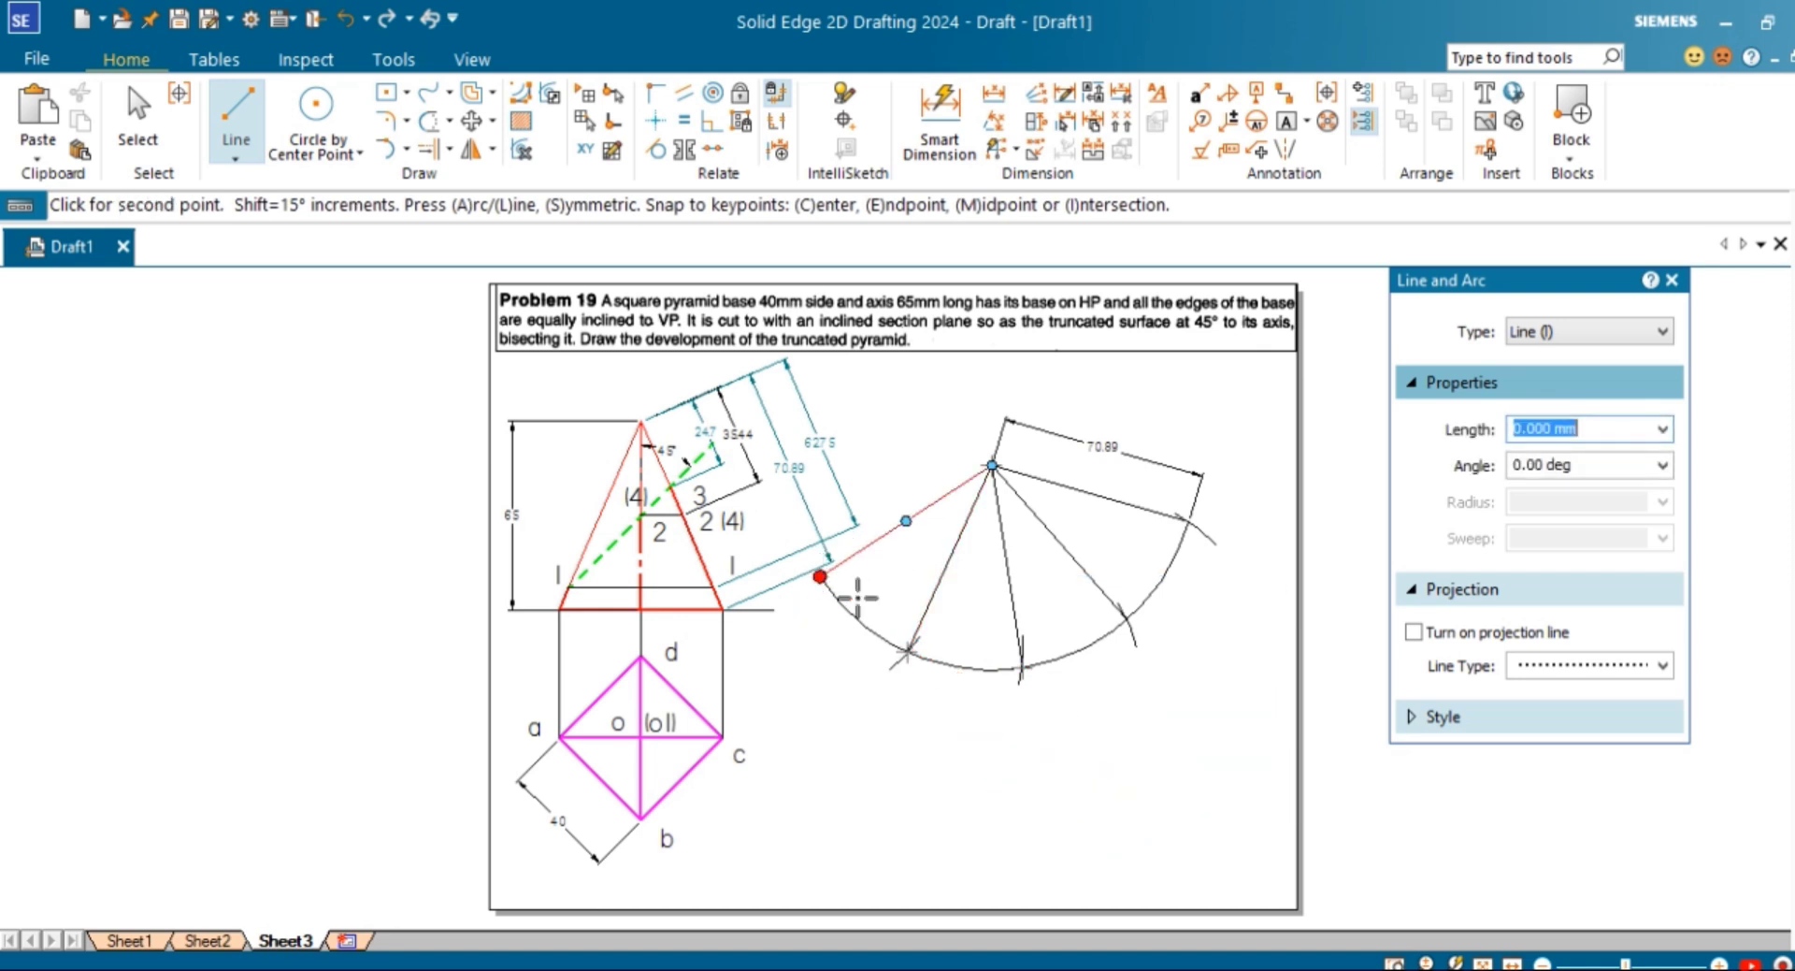
{"action": "left_click", "coordinate": [907, 650]}
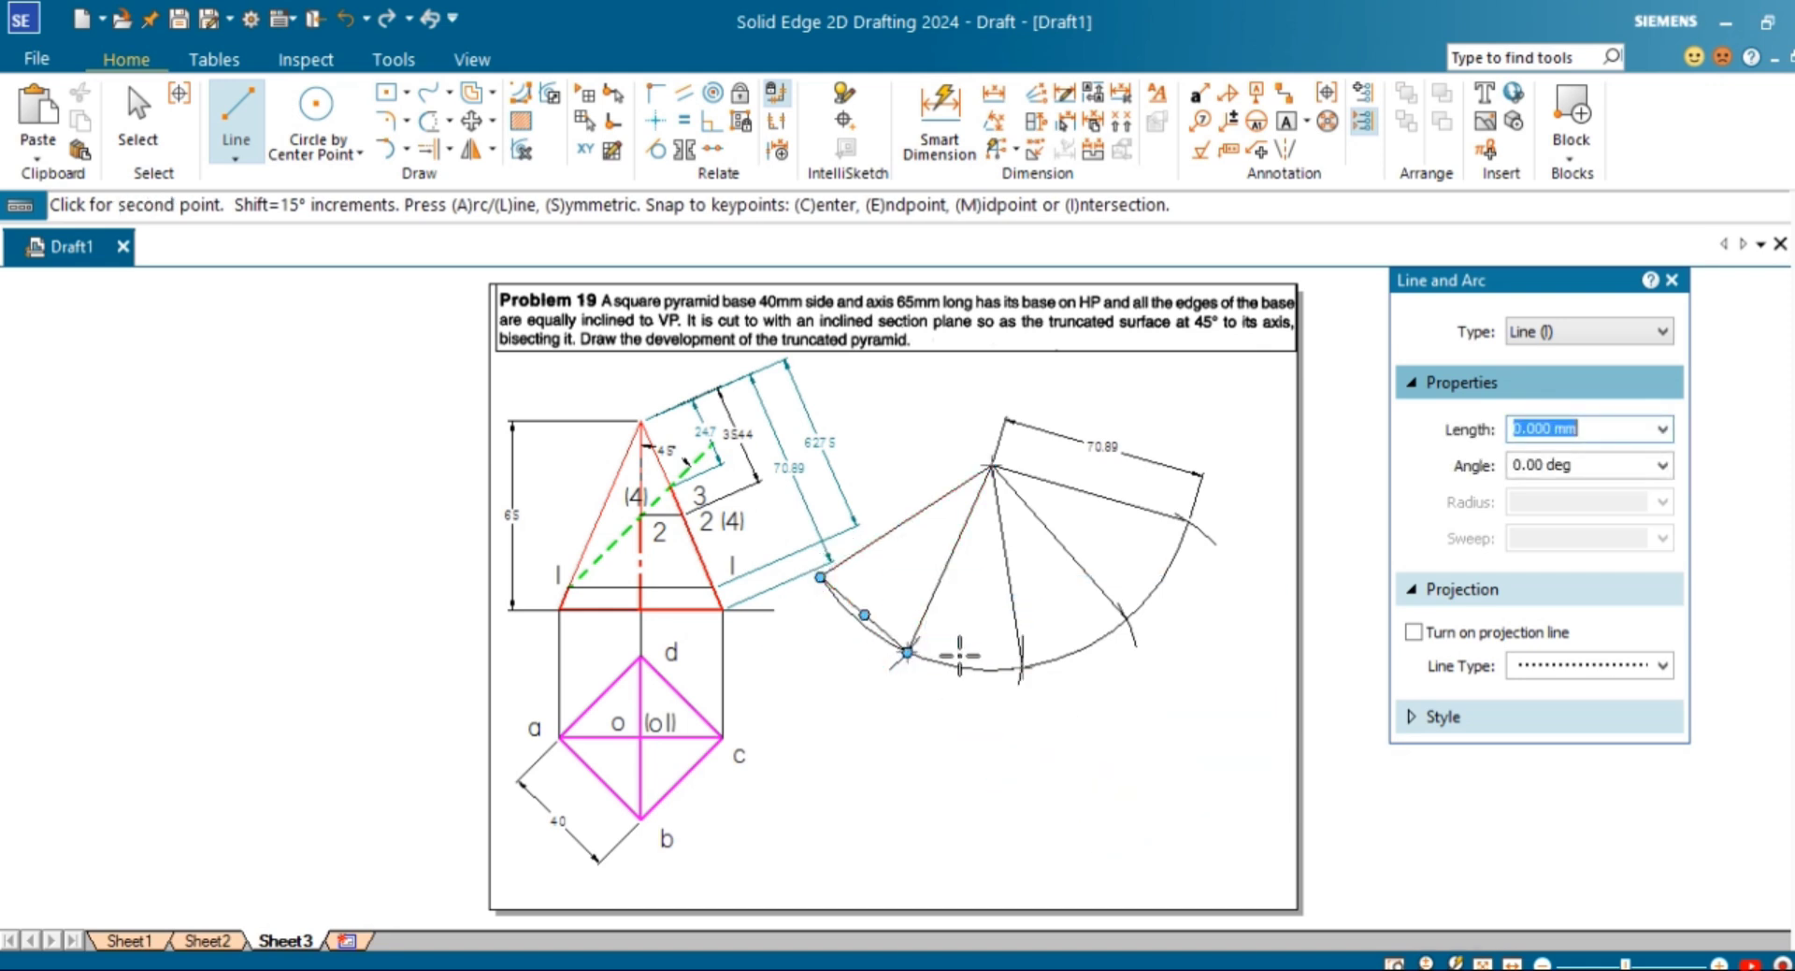
{"action": "left_click", "coordinate": [1021, 667]}
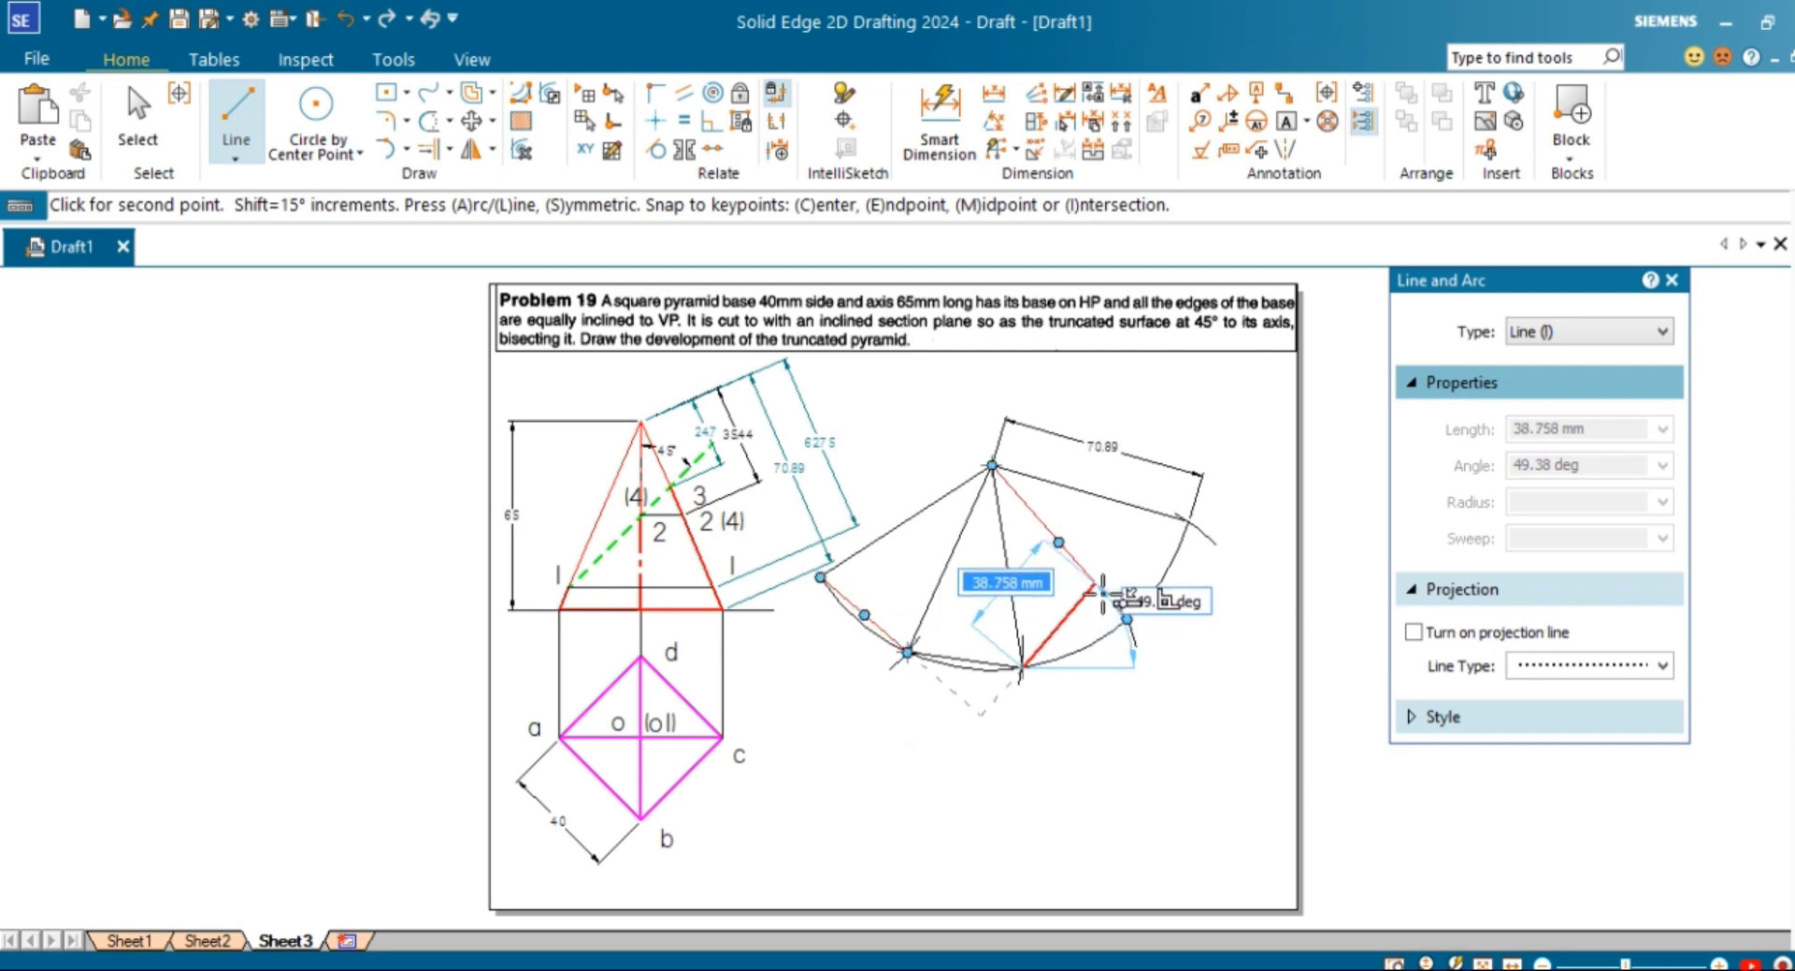
{"action": "left_click", "coordinate": [1128, 619]}
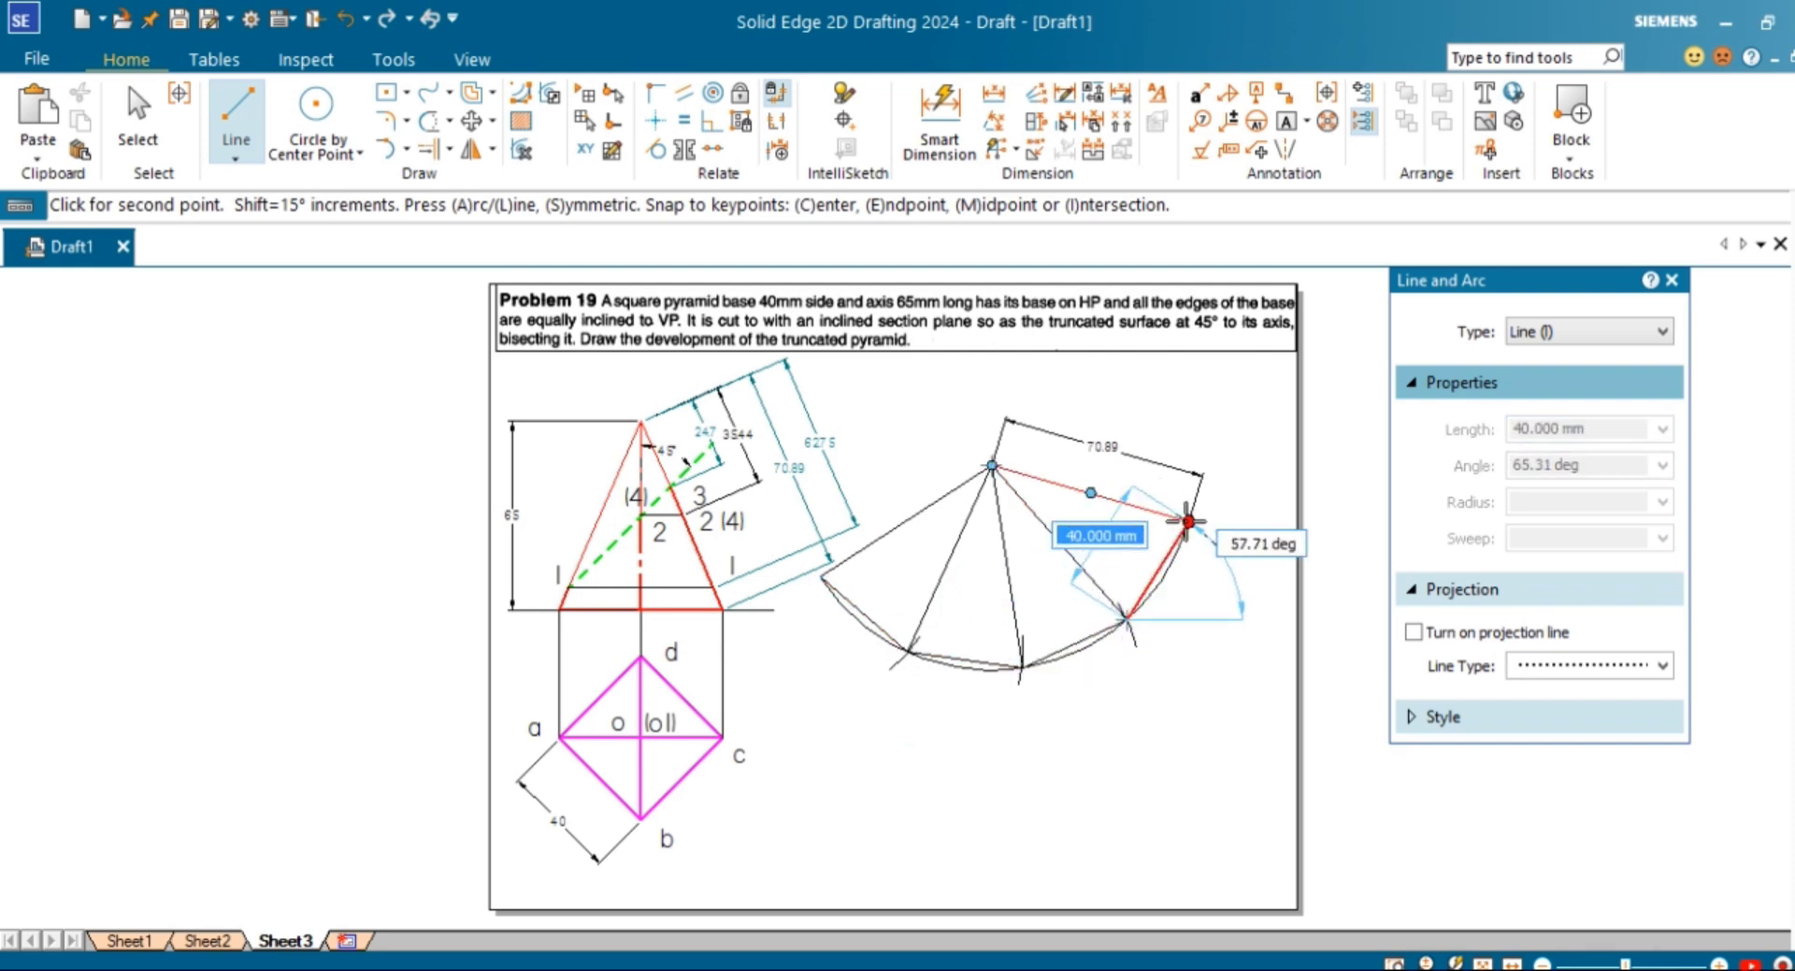
{"action": "left_click", "coordinate": [1187, 521]}
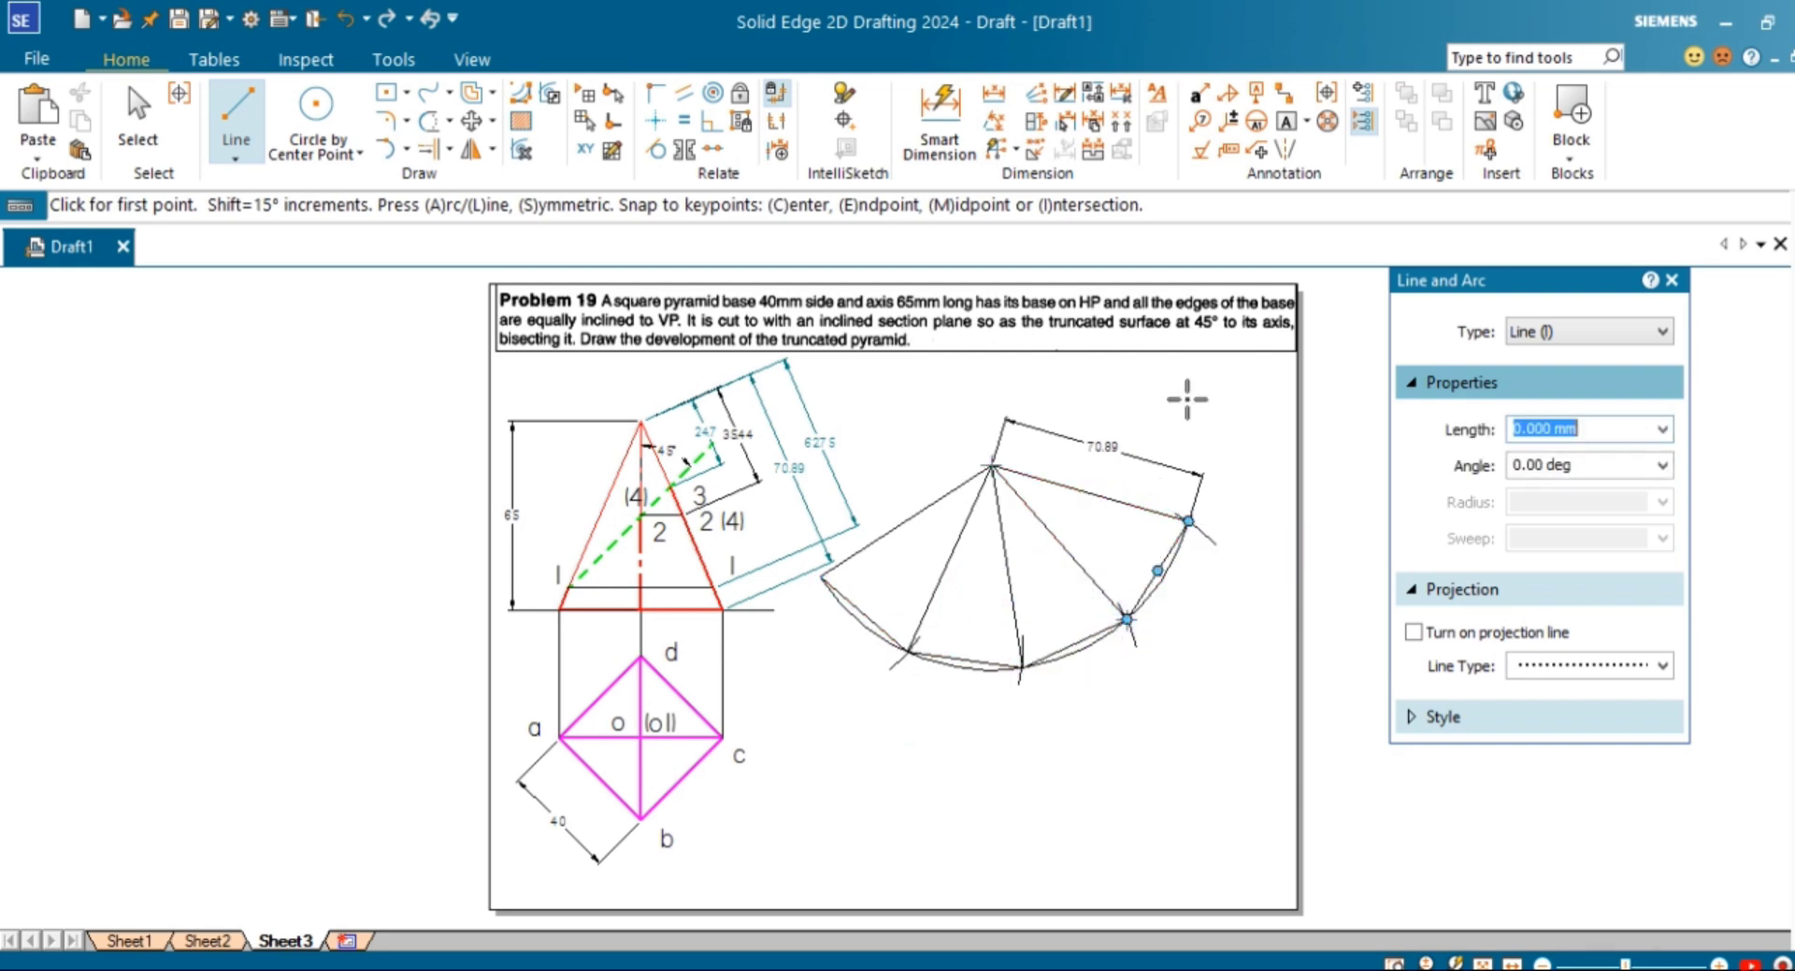
Step: Dimension the first base-edge chord of the development, placing the dimension outside the arc
{"action": "left_click", "coordinate": [940, 121]}
{"action": "left_click", "coordinate": [864, 614]}
{"action": "left_click", "coordinate": [846, 678]}
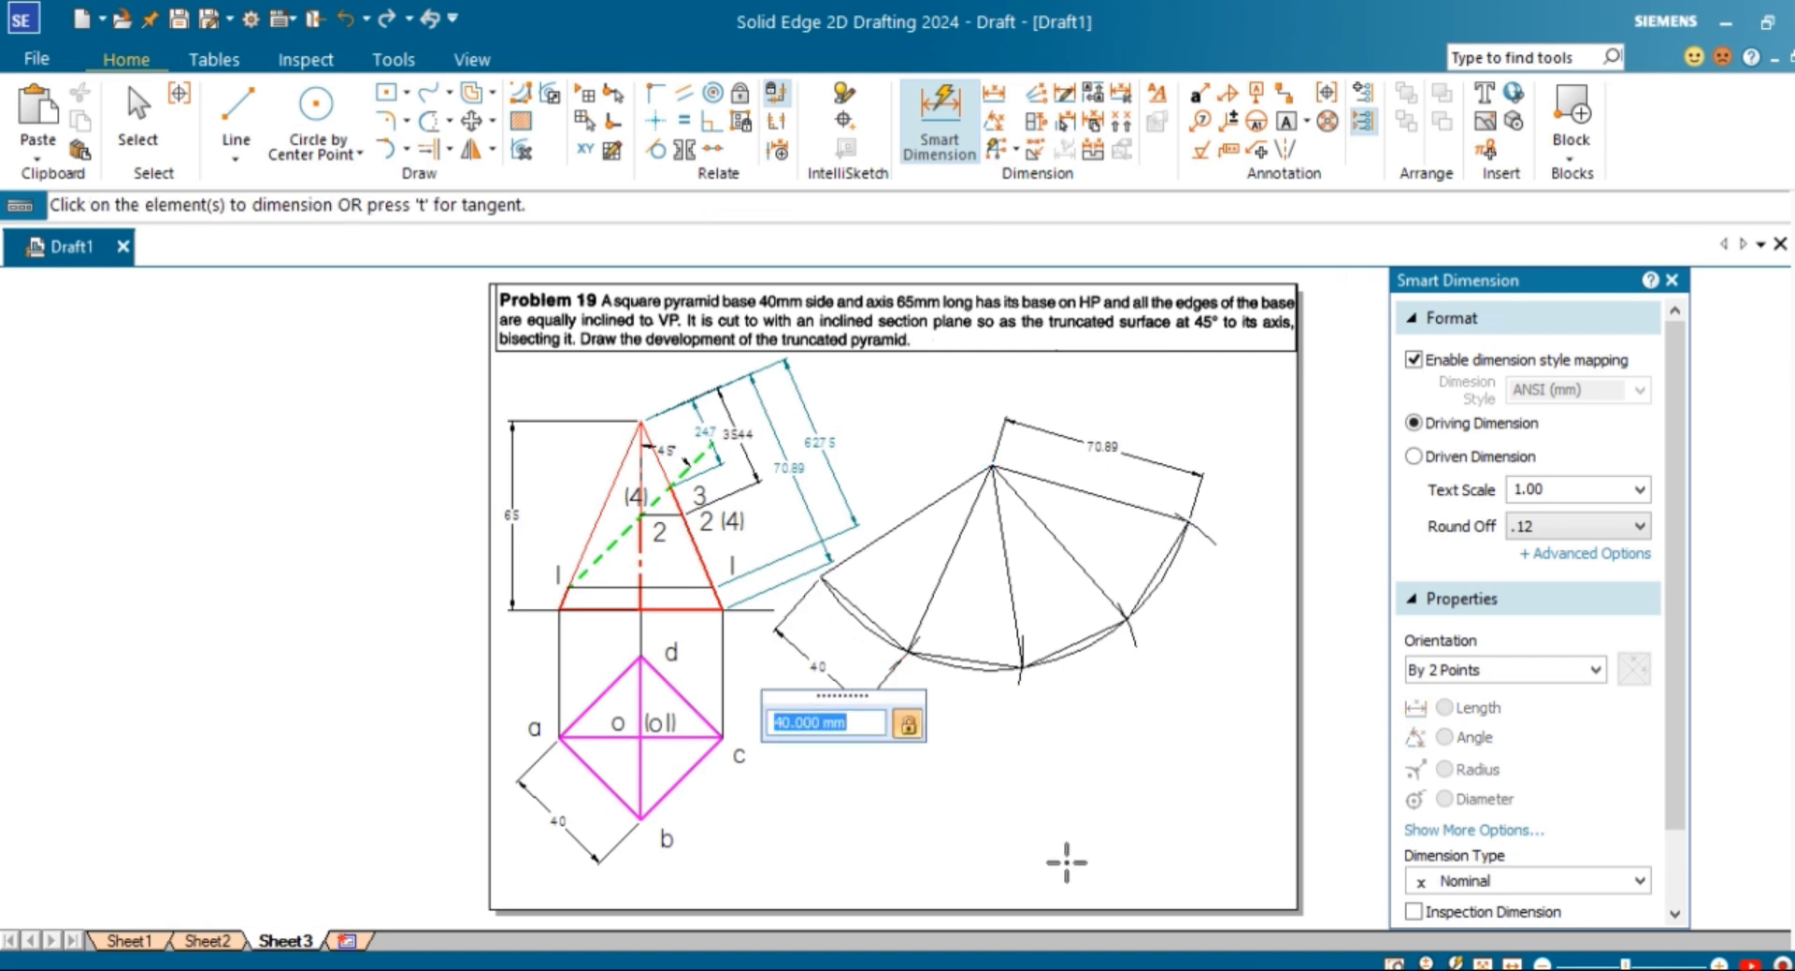
Step: Label the five base points along the development's arc A, B, C, D and A in order
{"action": "left_click", "coordinate": [1288, 122]}
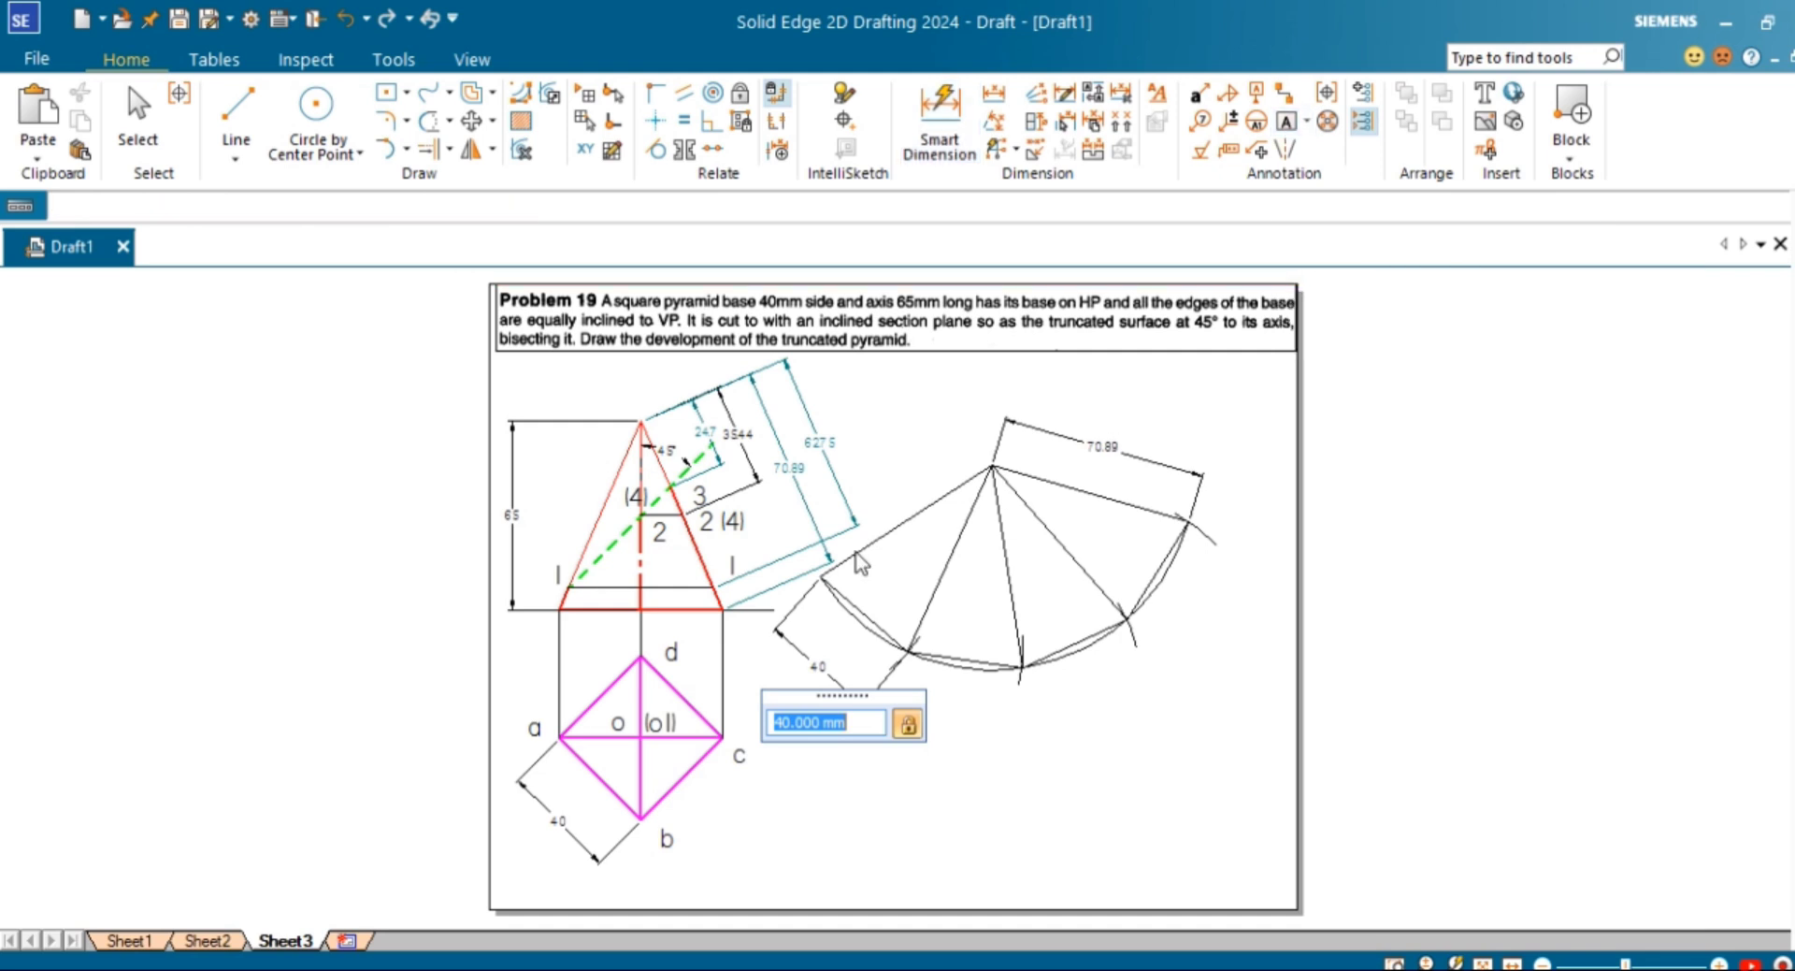
{"action": "left_click", "coordinate": [791, 572]}
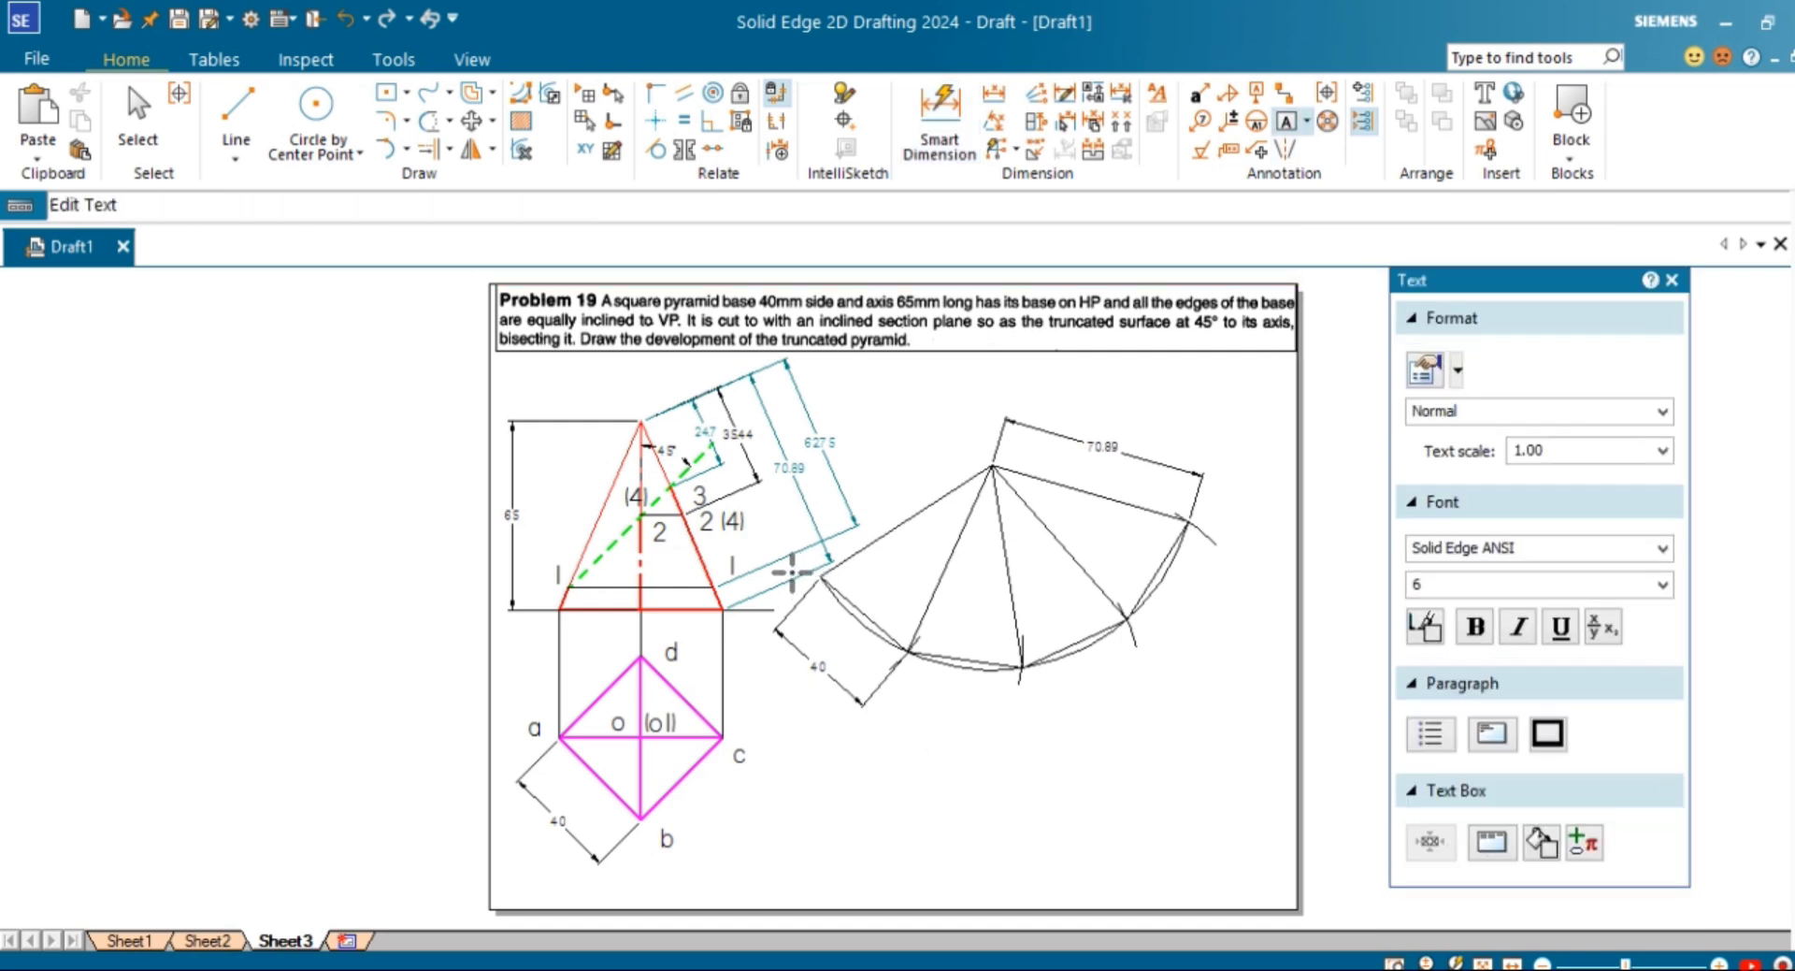
{"action": "type", "text": "A"}
{"action": "left_click", "coordinate": [901, 664]}
{"action": "left_click", "coordinate": [1023, 681]}
{"action": "type", "text": "C"}
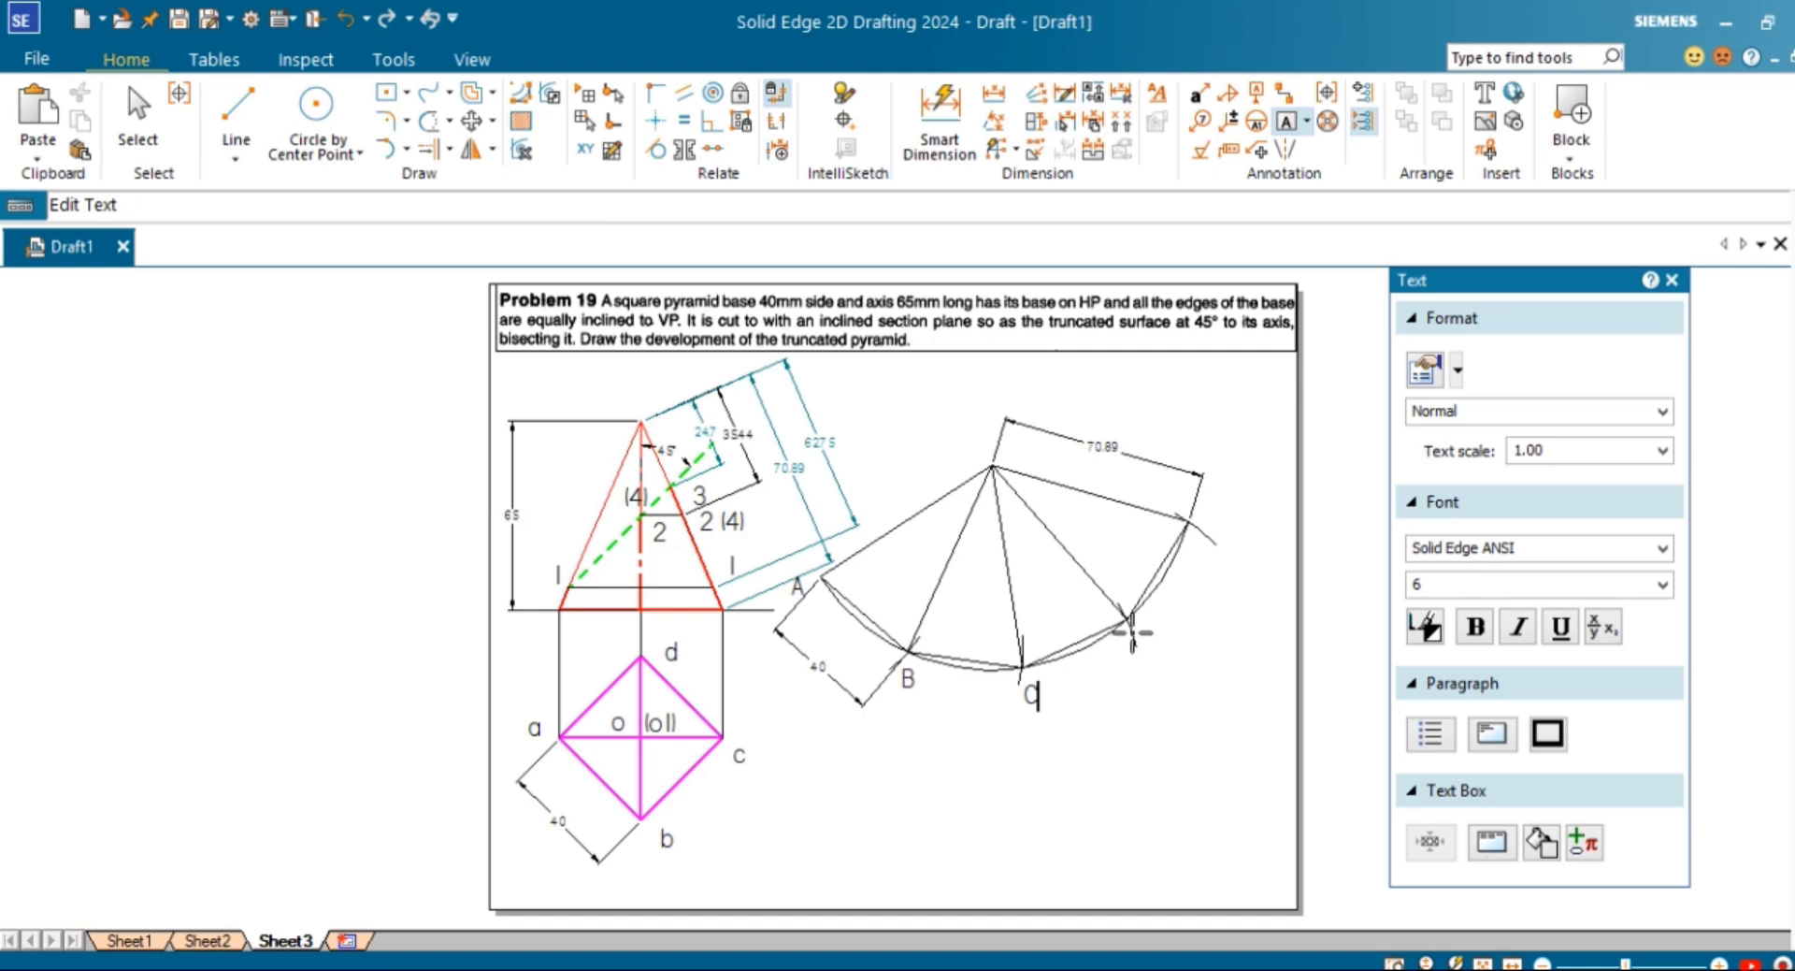
{"action": "left_click", "coordinate": [1132, 632]}
{"action": "type", "text": "D"}
{"action": "left_click", "coordinate": [1200, 536]}
{"action": "type", "text": "A"}
Step: Draw a short centre-point arc of 62.75 mm radius about the development's apex across the first edge to A
{"action": "left_click", "coordinate": [408, 150]}
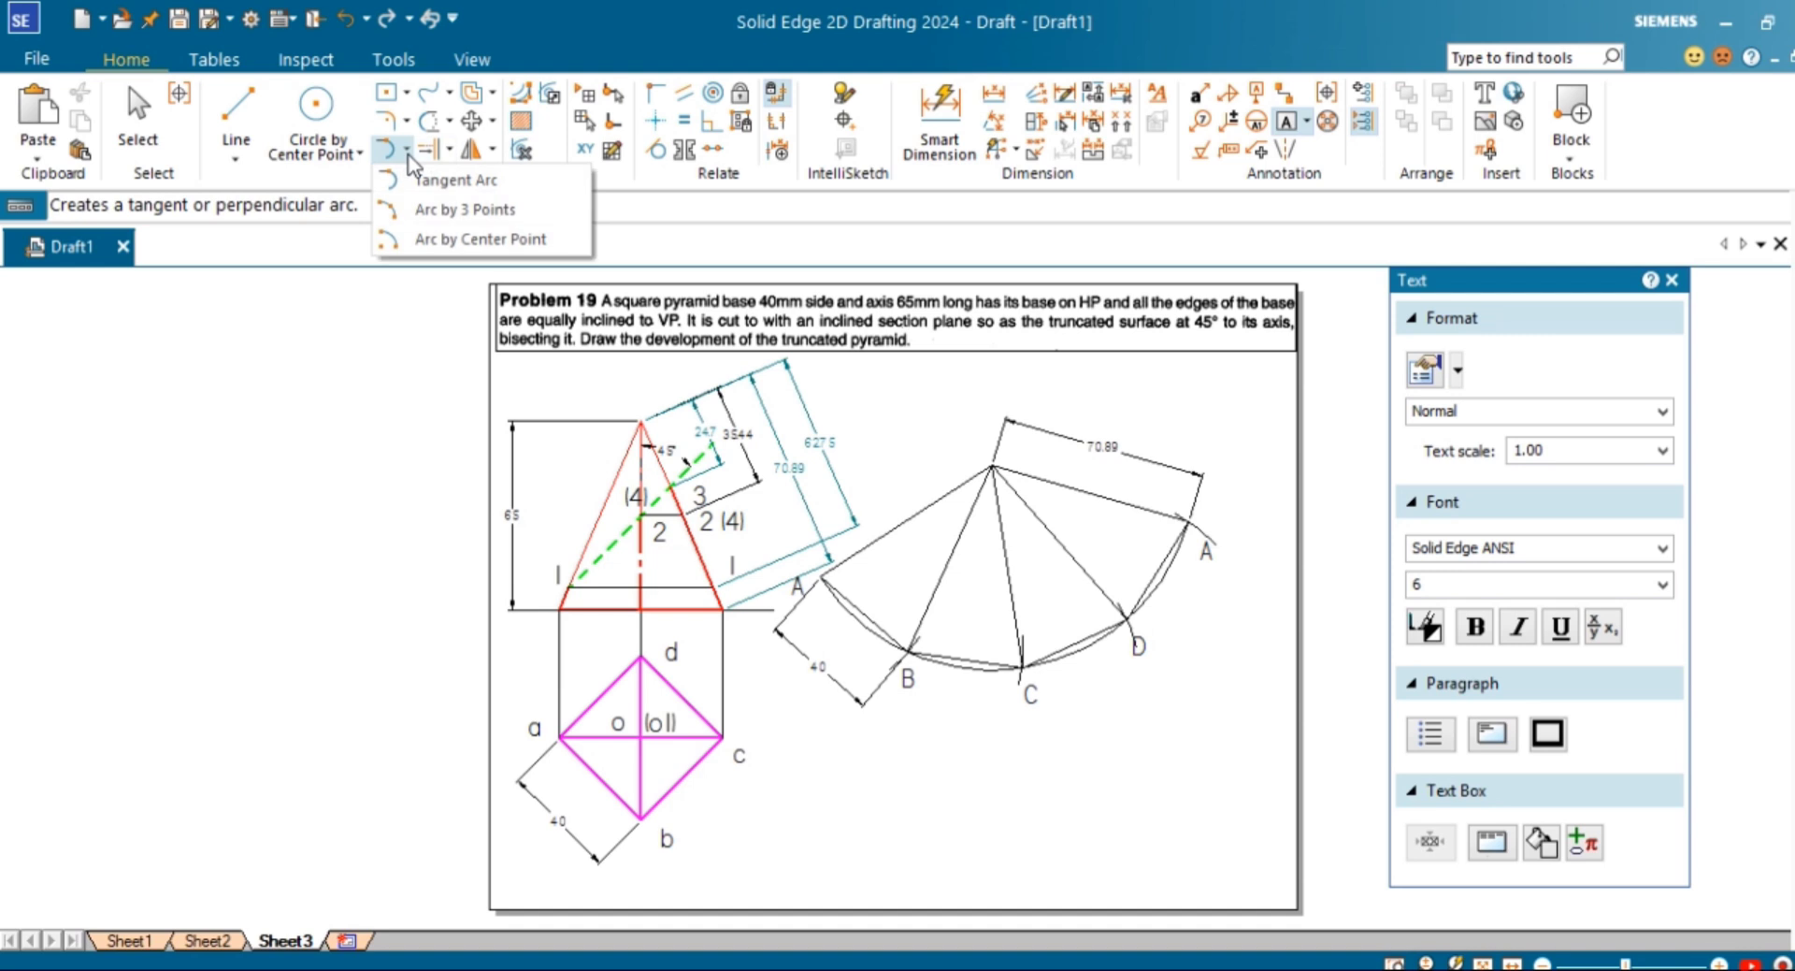
{"action": "left_click", "coordinate": [425, 238]}
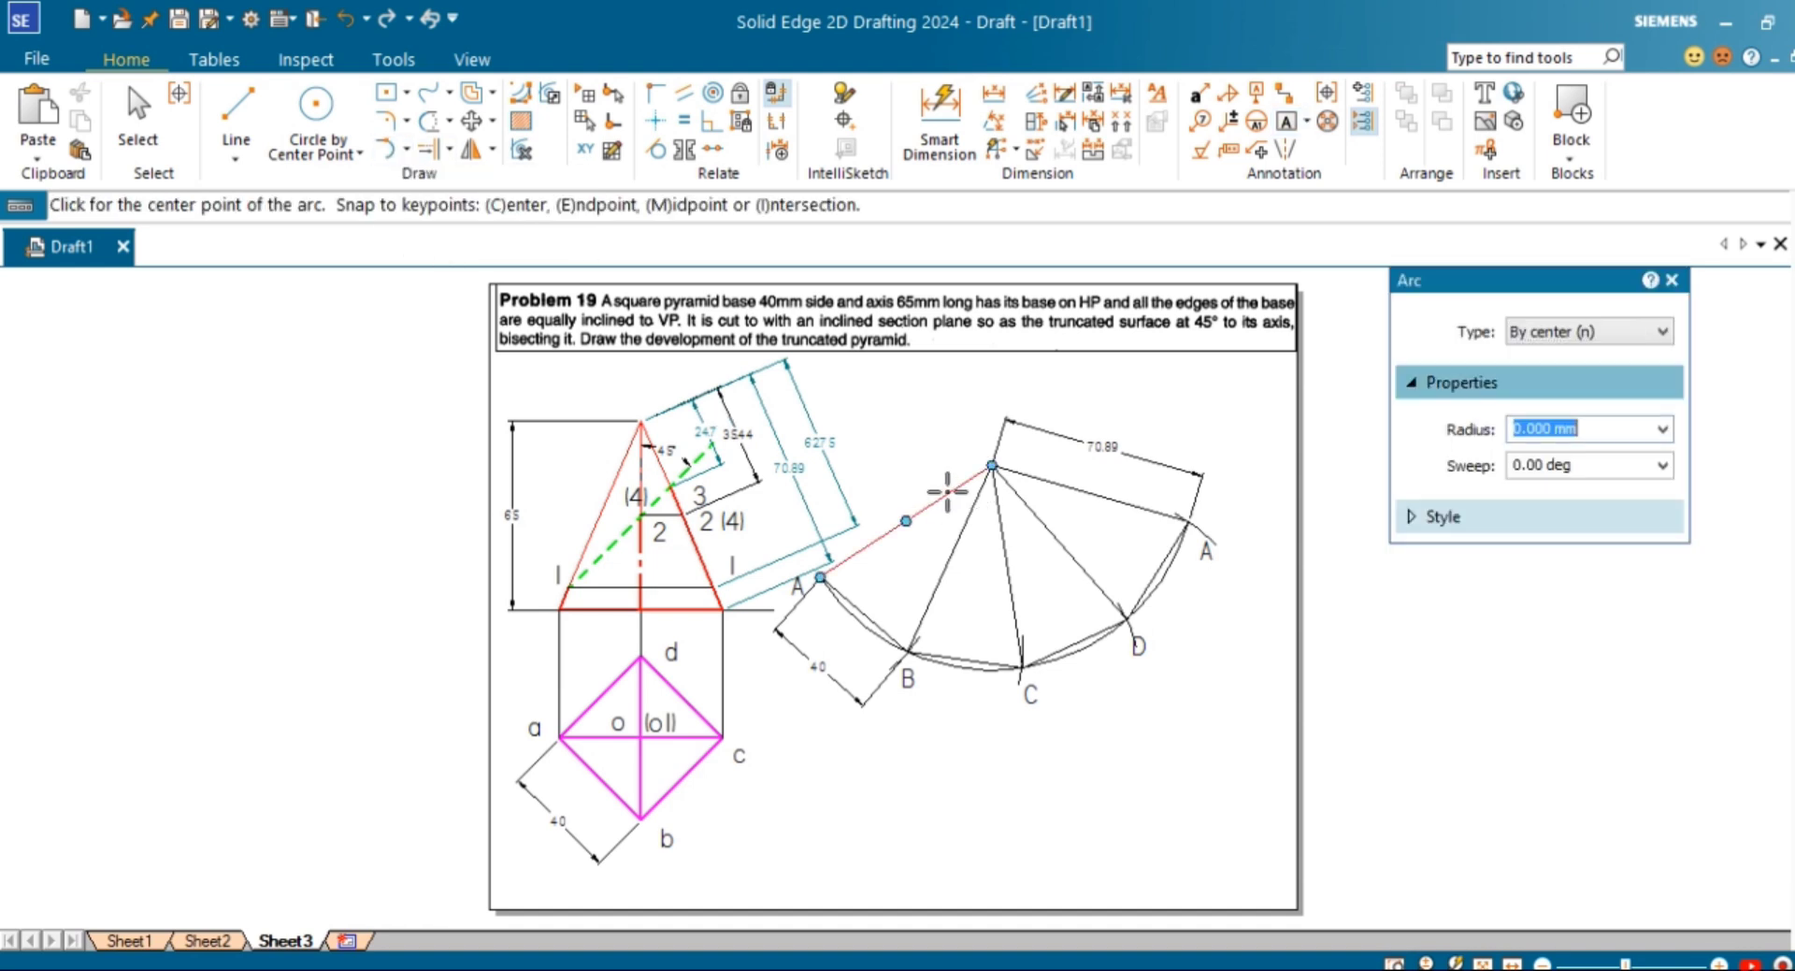
{"action": "left_click", "coordinate": [991, 465]}
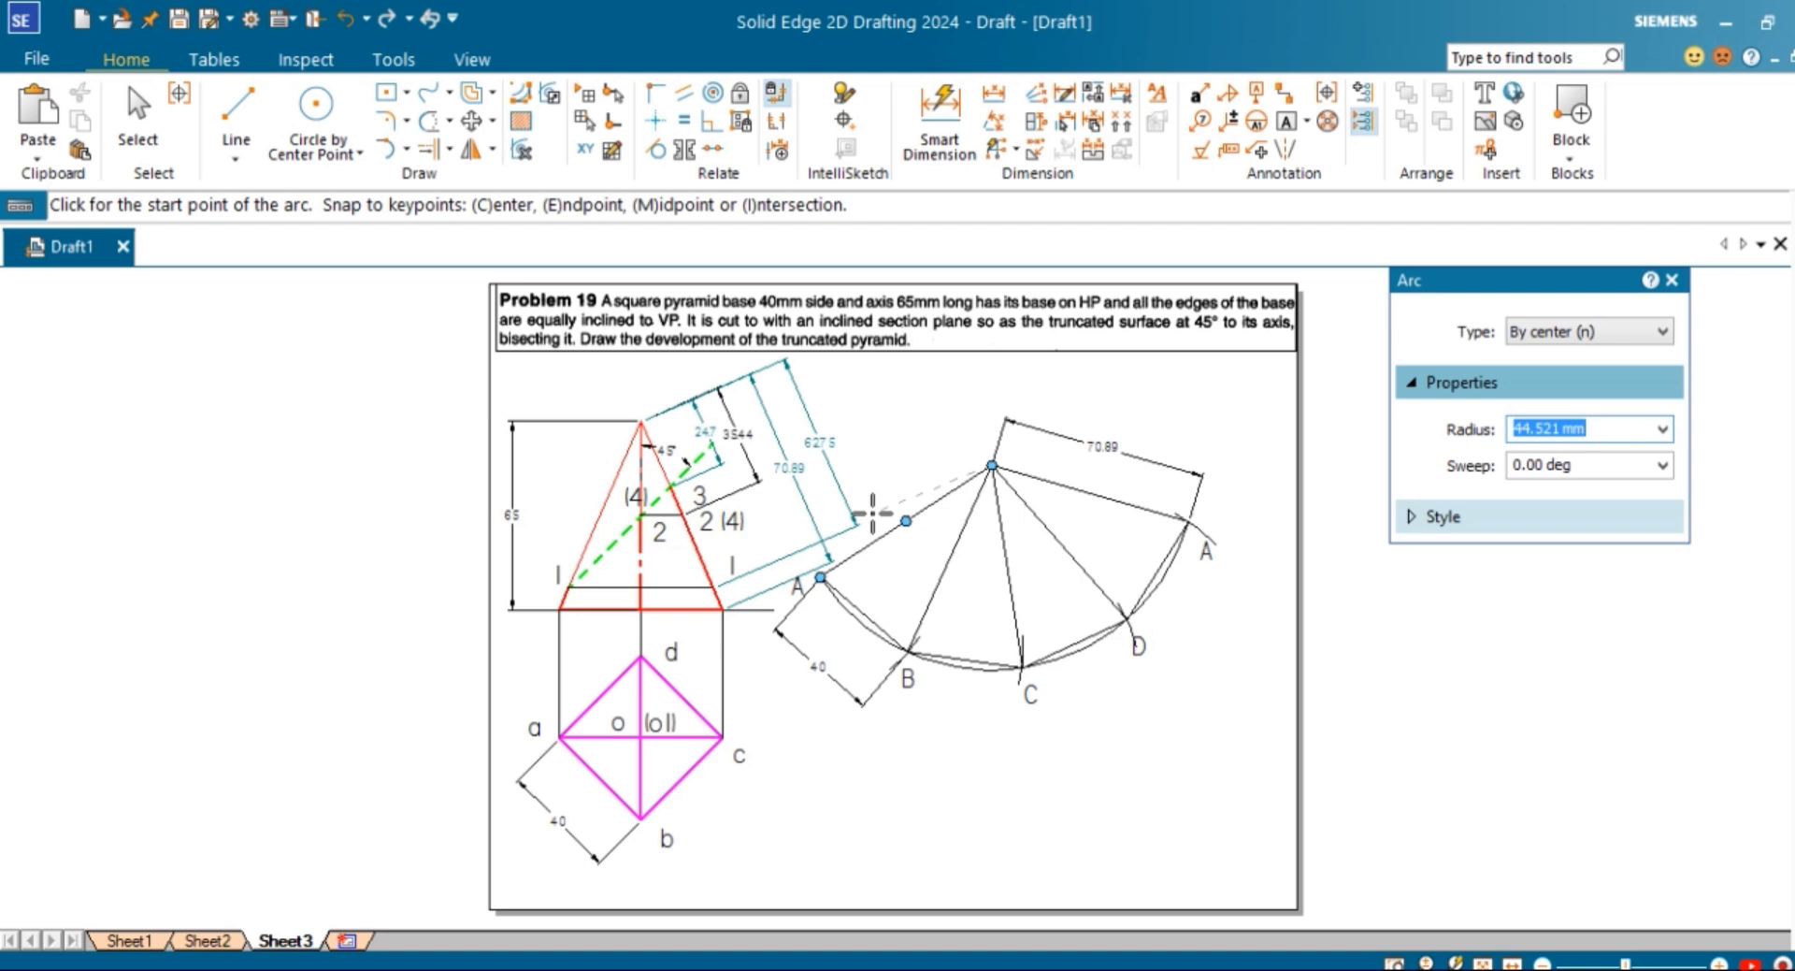
{"action": "type", "text": "62.75"}
{"action": "key", "text": "Return"}
{"action": "left_click", "coordinate": [882, 548]}
{"action": "left_click", "coordinate": [889, 555]}
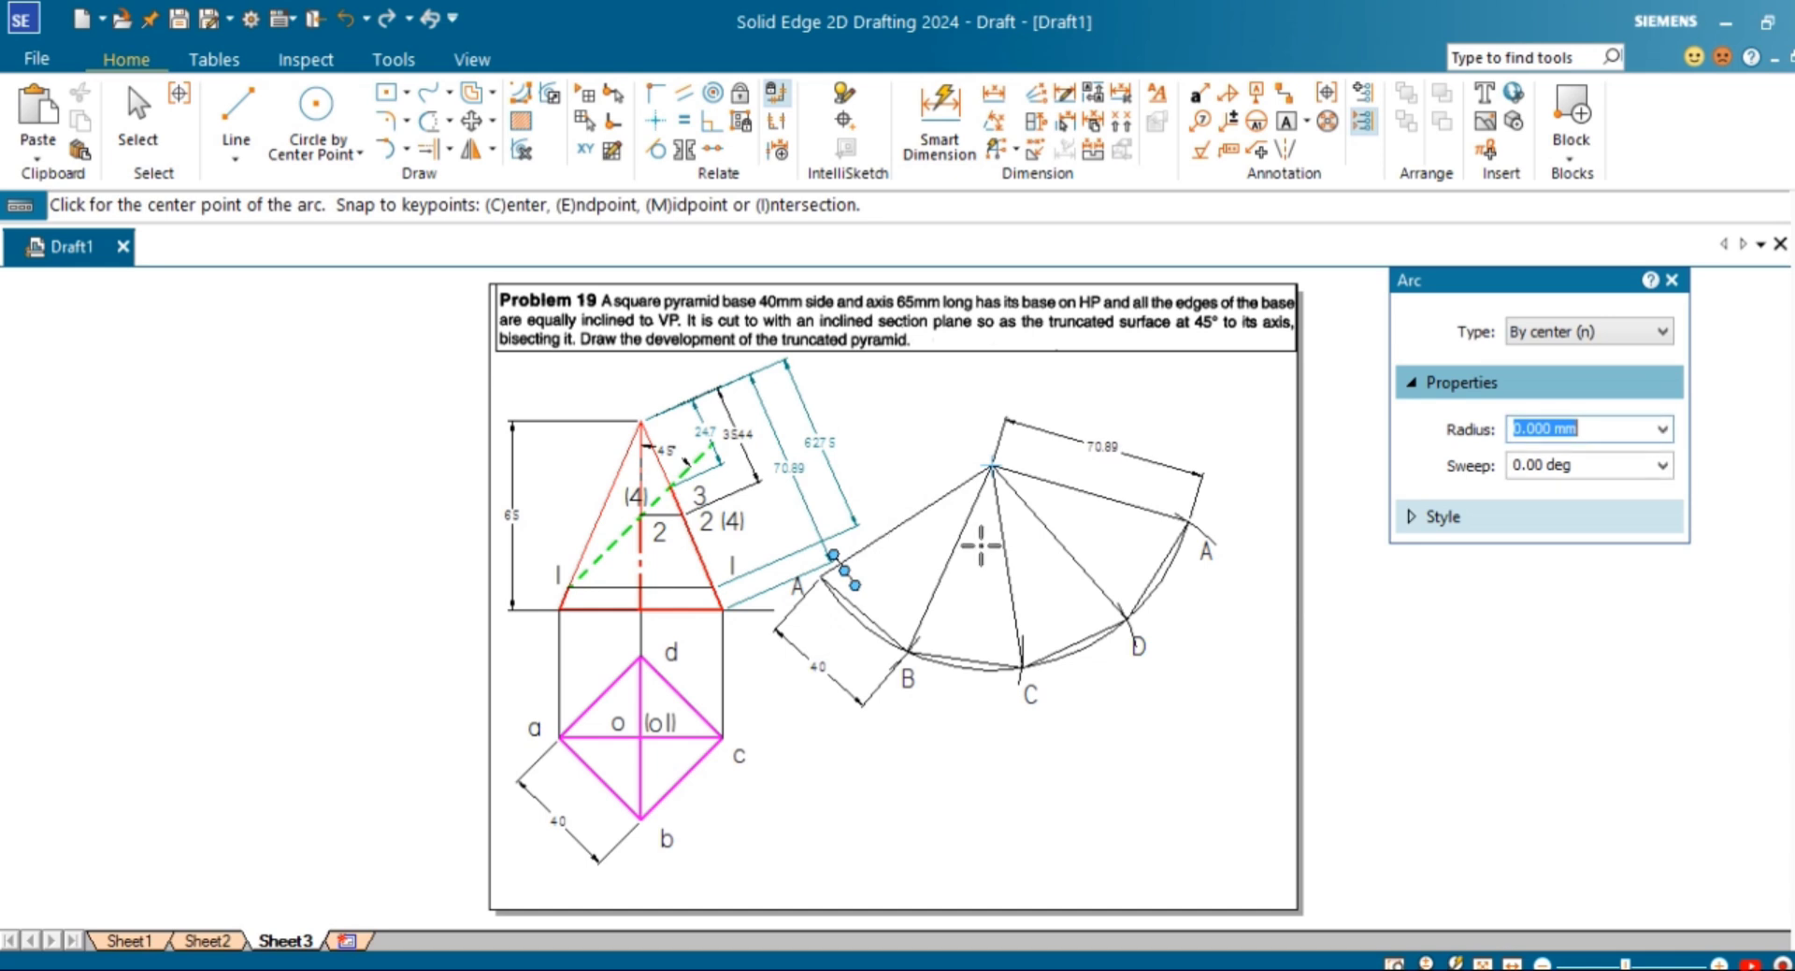
Step: Draw a 62.75 mm radius arc about the apex across the last edge to A, and label both cut marks 1
{"action": "left_click", "coordinate": [993, 464]}
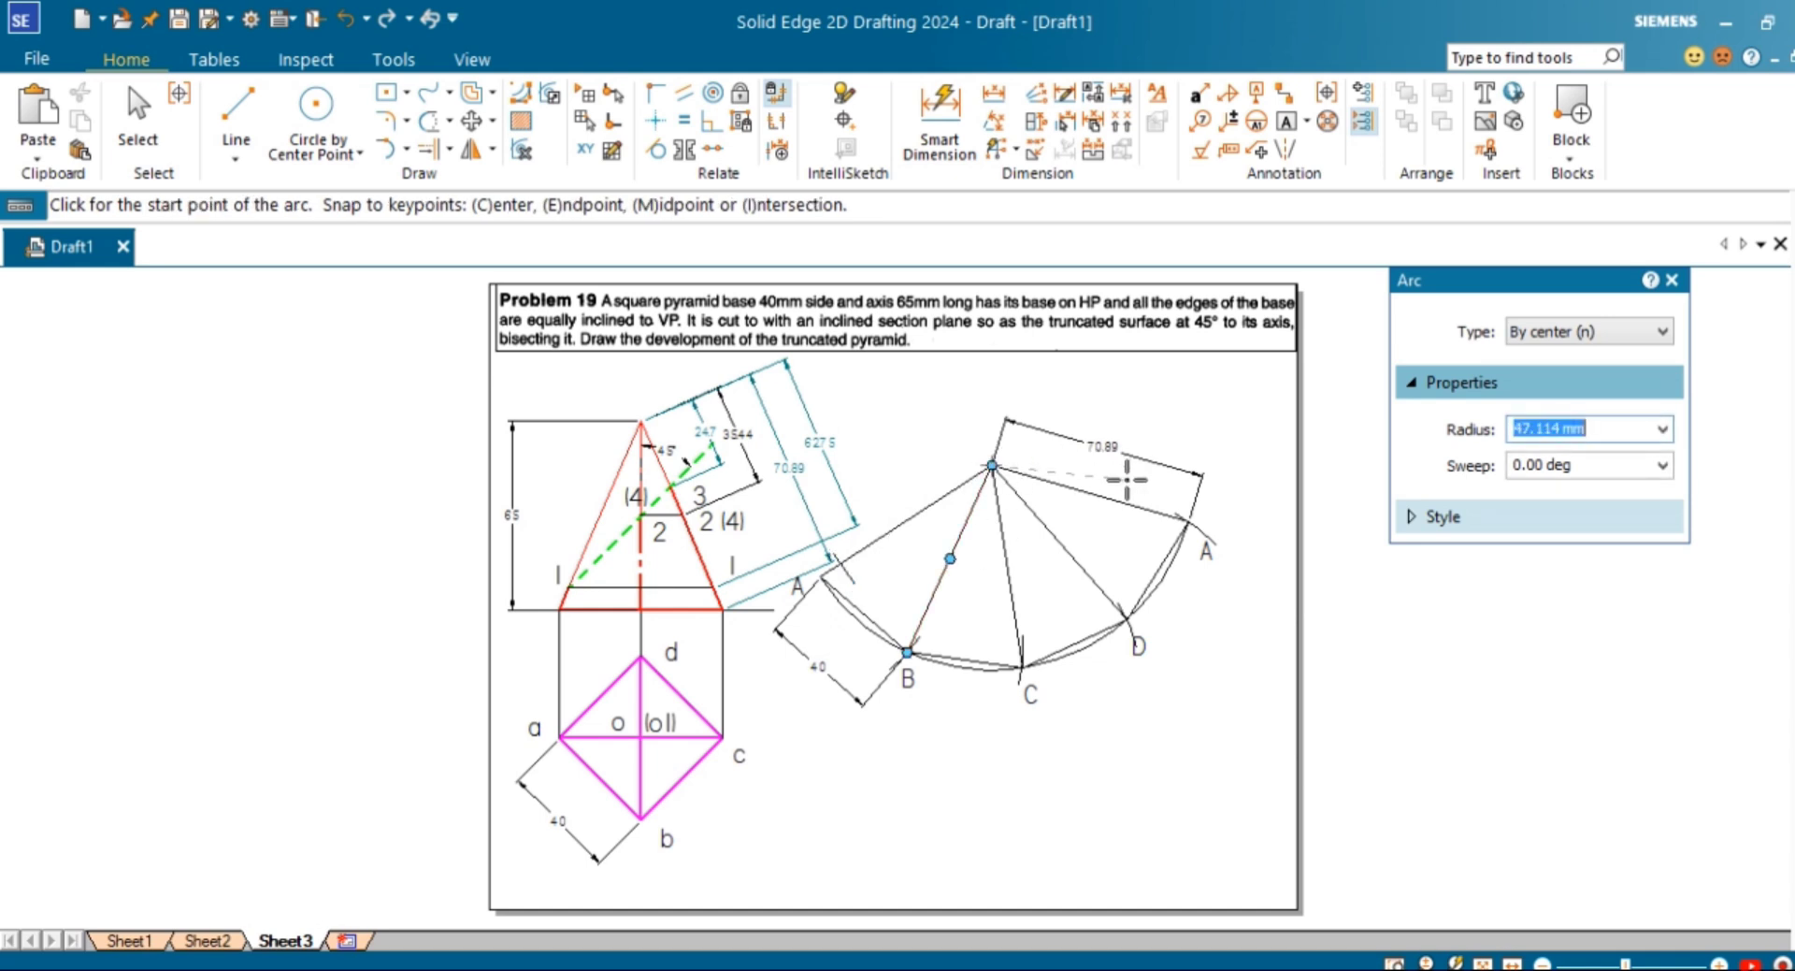
{"action": "type", "text": "62.75"}
{"action": "key", "text": "Return"}
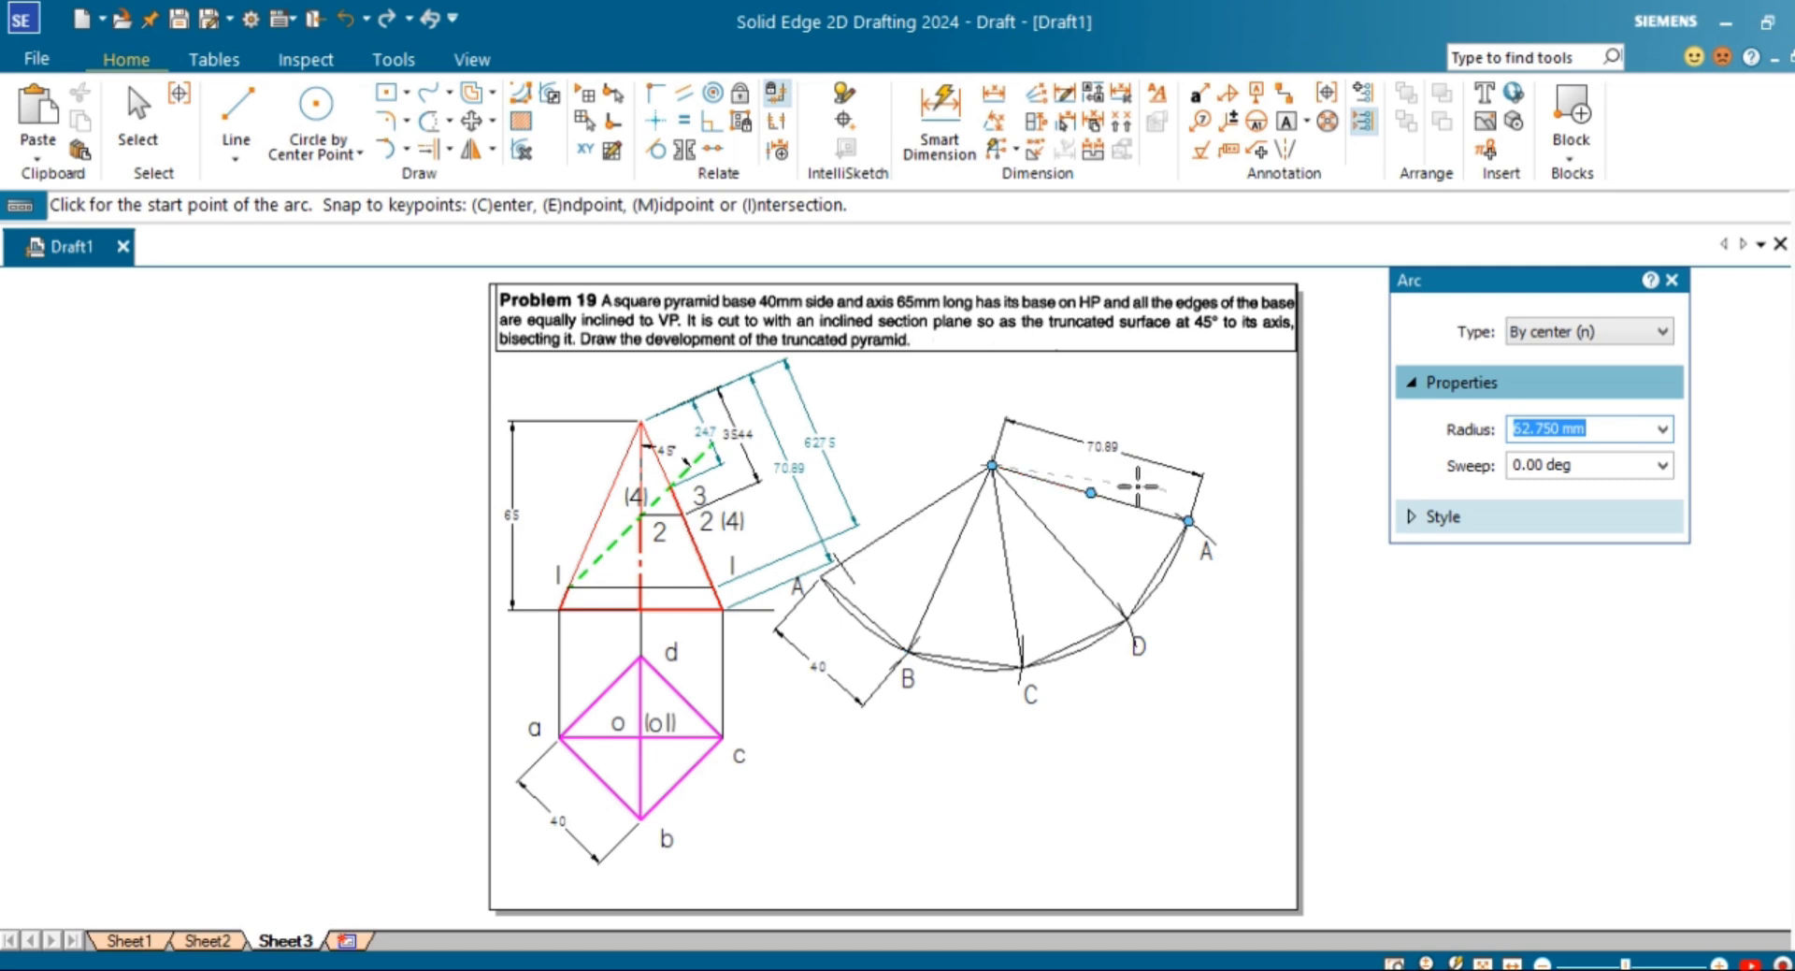
{"action": "left_click", "coordinate": [1144, 489]}
{"action": "left_click", "coordinate": [1146, 539]}
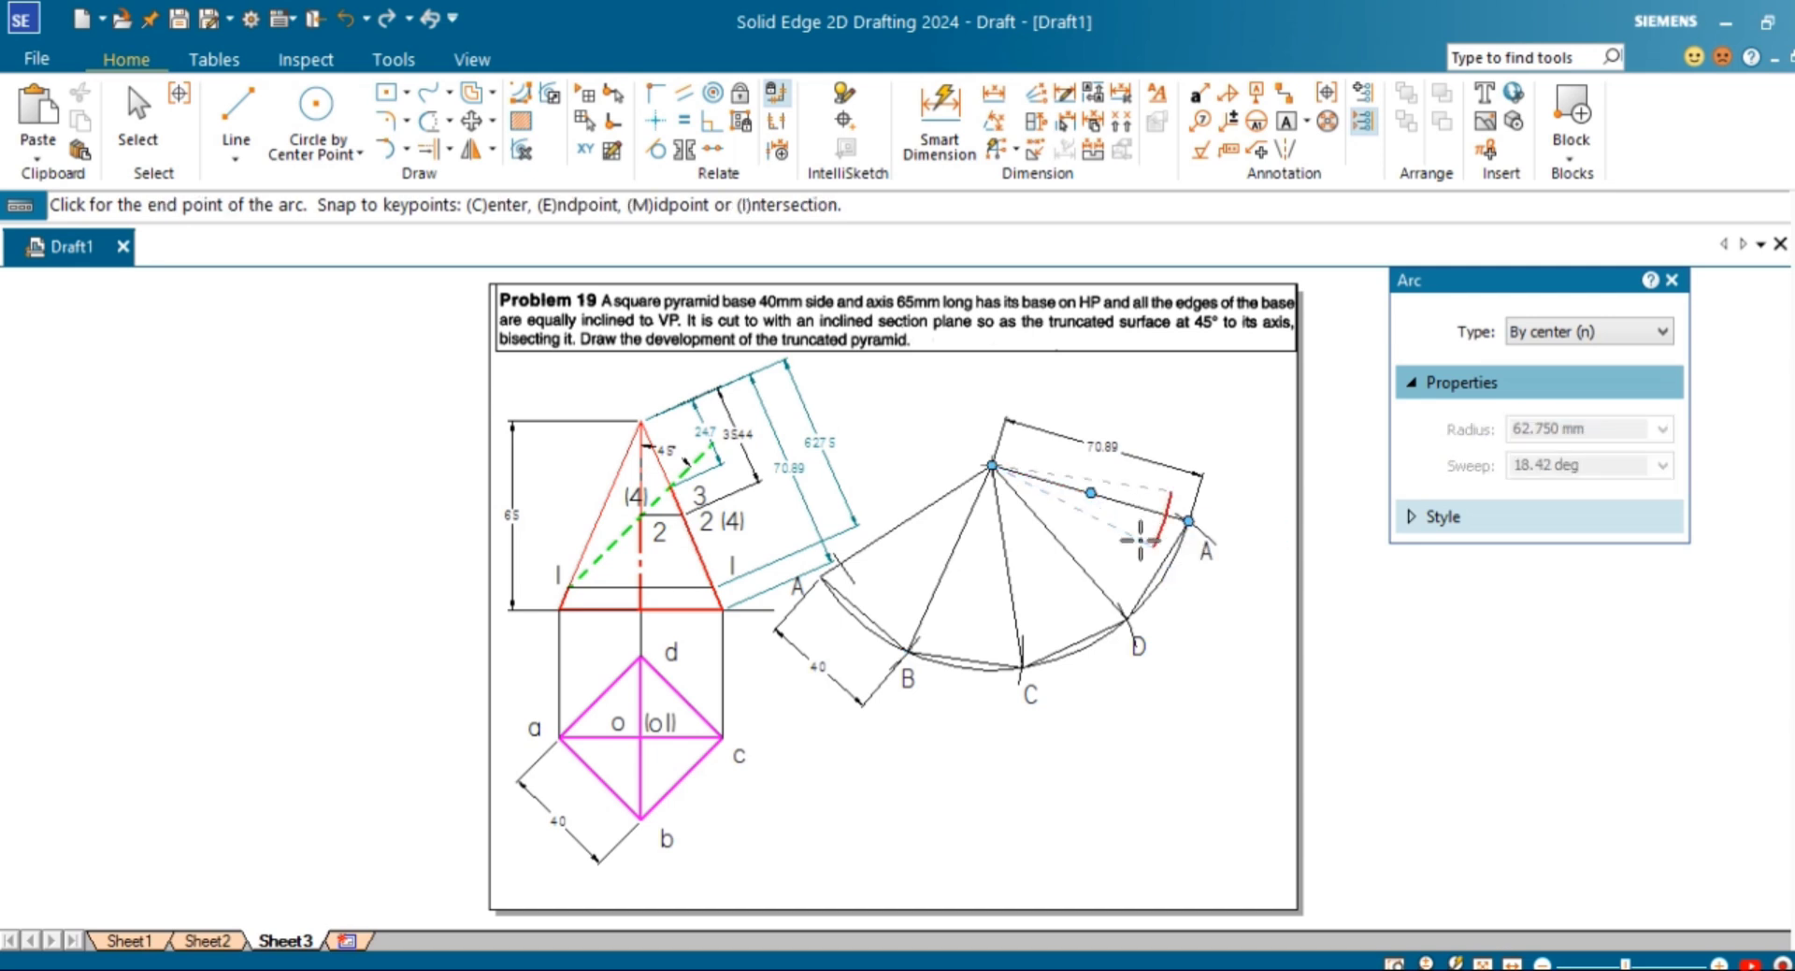
{"action": "left_click", "coordinate": [1286, 121]}
{"action": "left_click", "coordinate": [848, 526]}
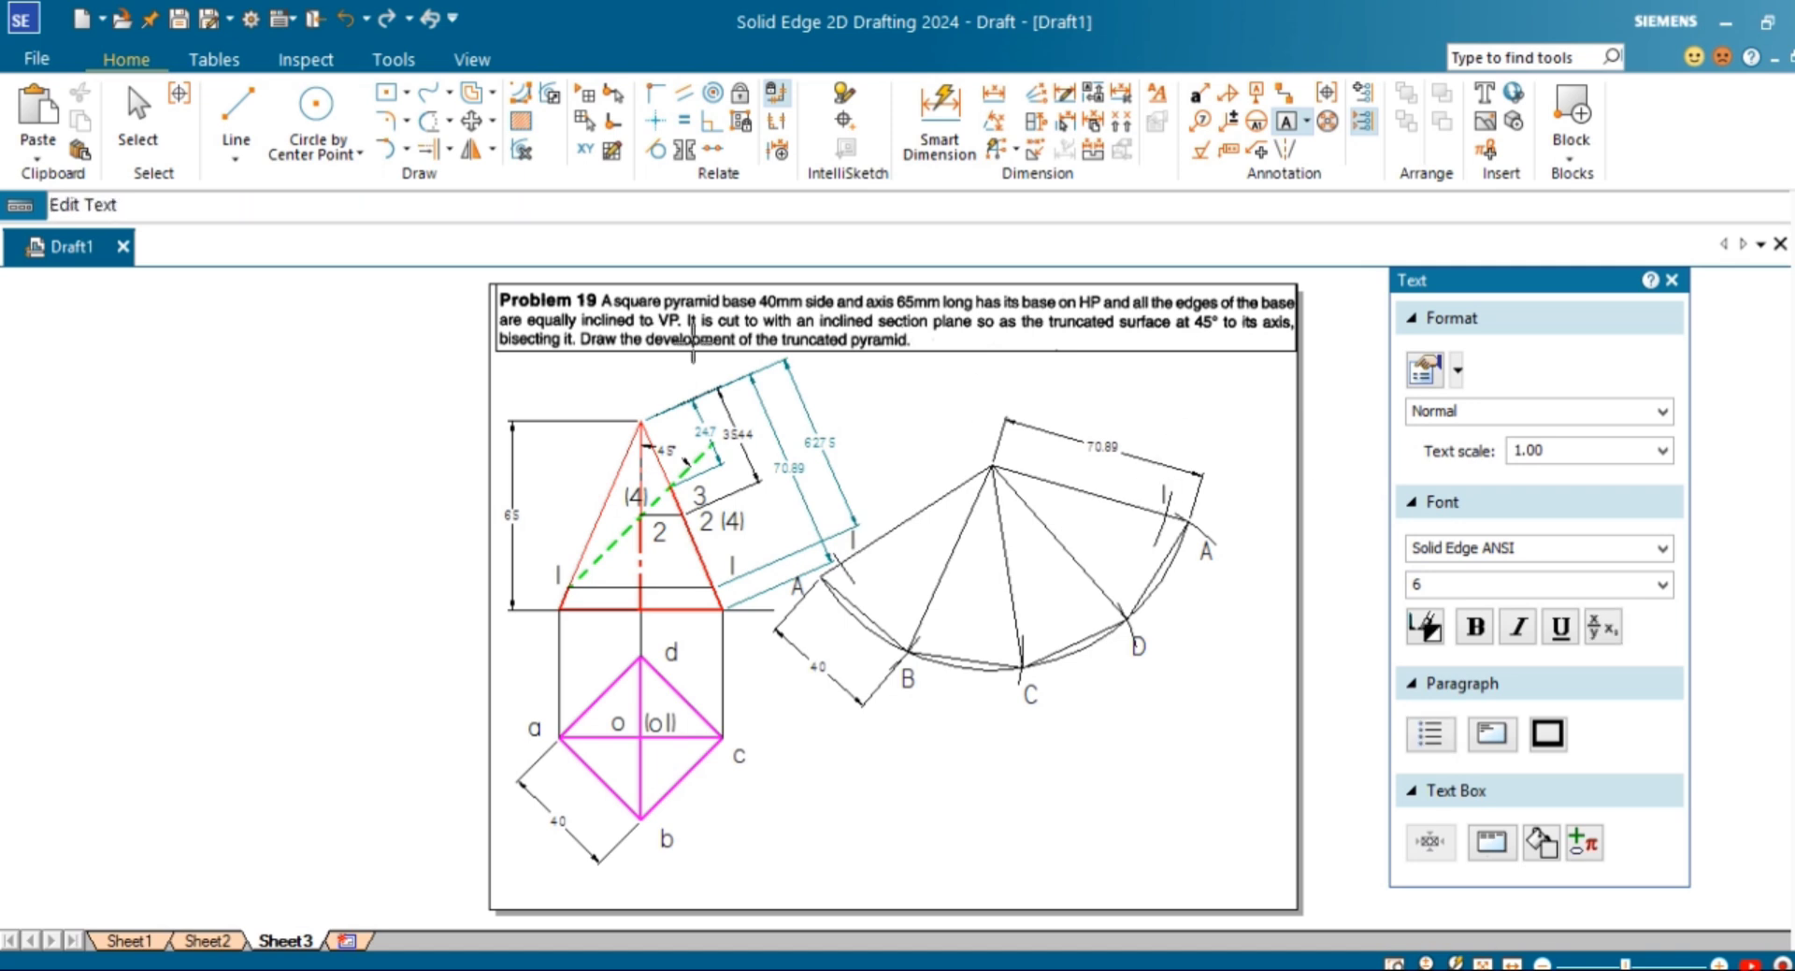
Step: Draw a short centre-point arc of 35.44 mm radius about the apex across the edge to B
{"action": "left_click", "coordinate": [407, 149]}
{"action": "left_click", "coordinate": [430, 236]}
{"action": "left_click", "coordinate": [992, 465]}
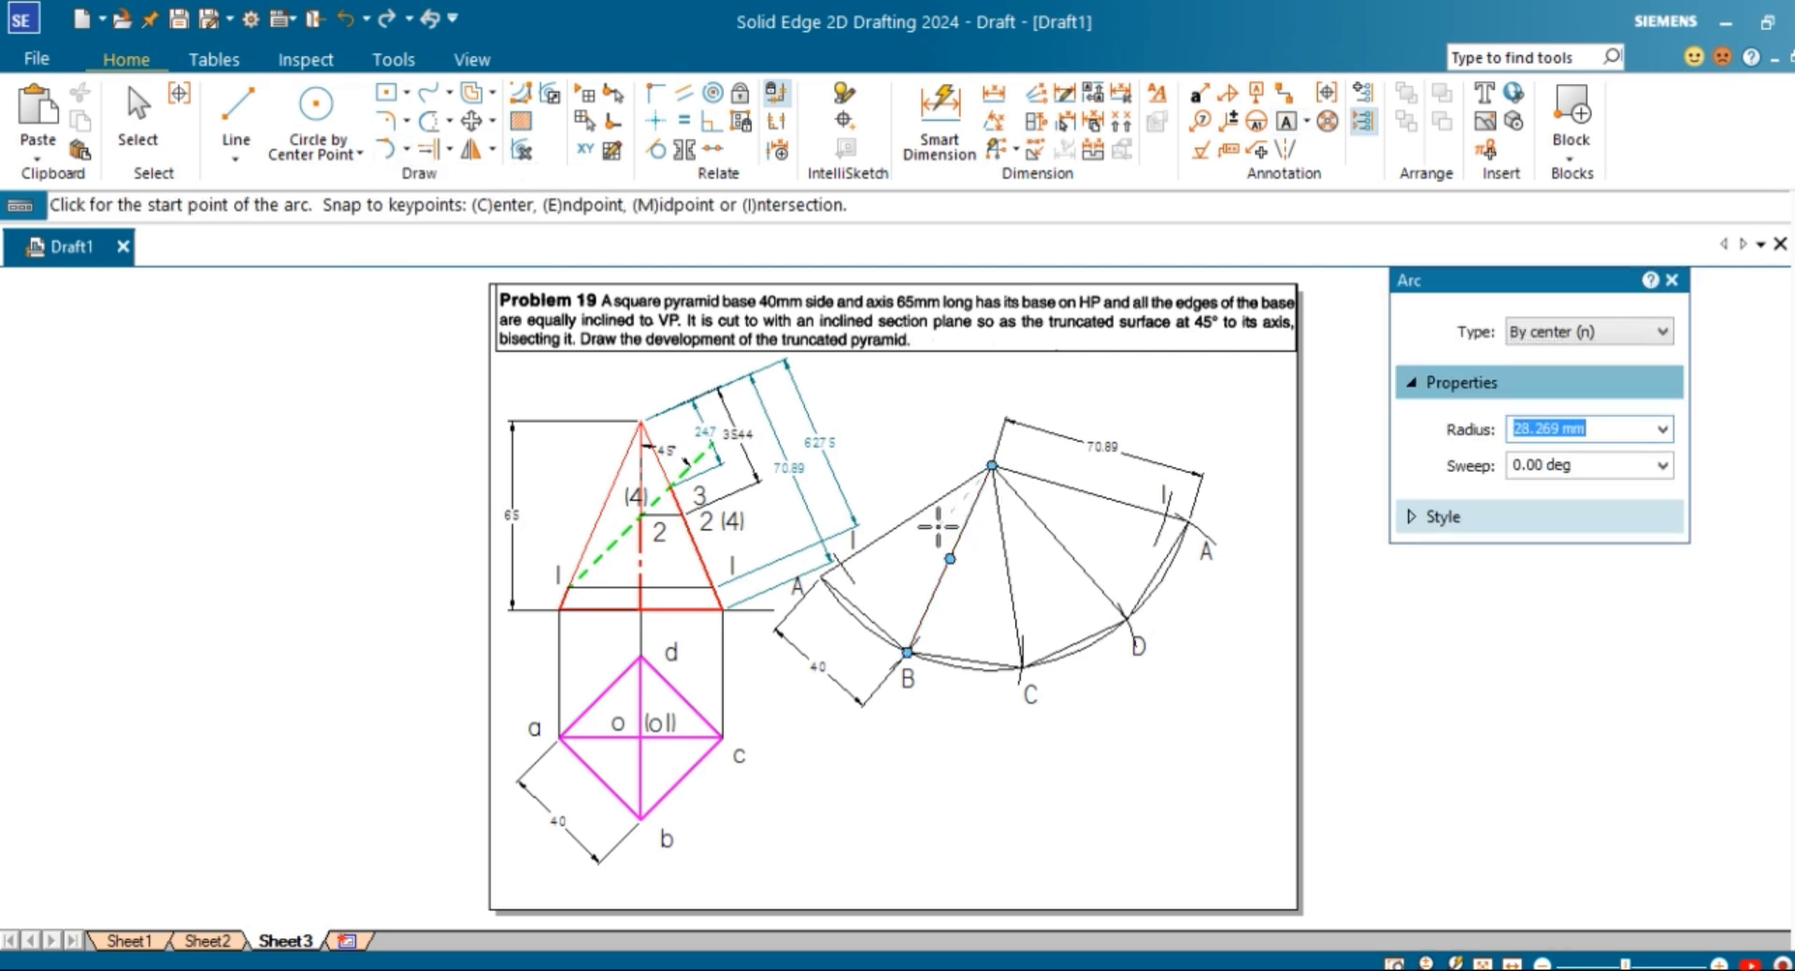
{"action": "type", "text": "35.44"}
{"action": "key", "text": "Return"}
{"action": "left_click", "coordinate": [938, 527]}
{"action": "left_click", "coordinate": [975, 636]}
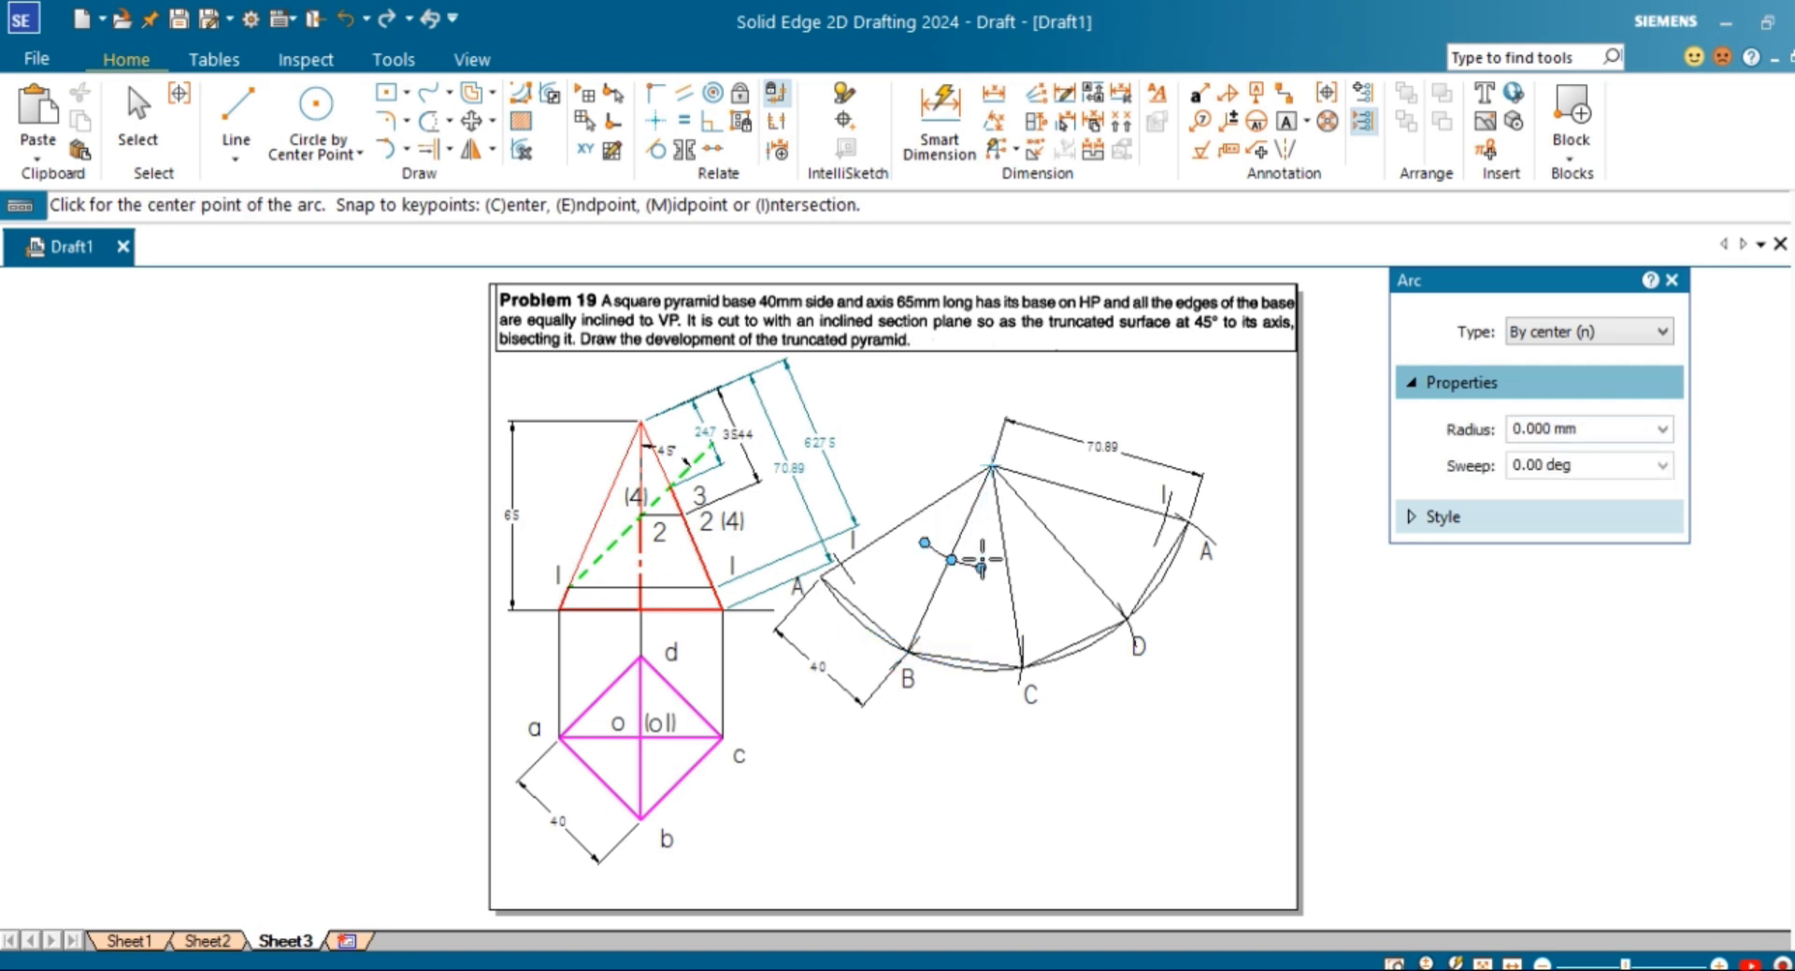
Step: Draw a 35.44 mm radius arc about the apex across edge D, and label the marks on edges B and D 2 and 4
{"action": "left_click", "coordinate": [992, 464]}
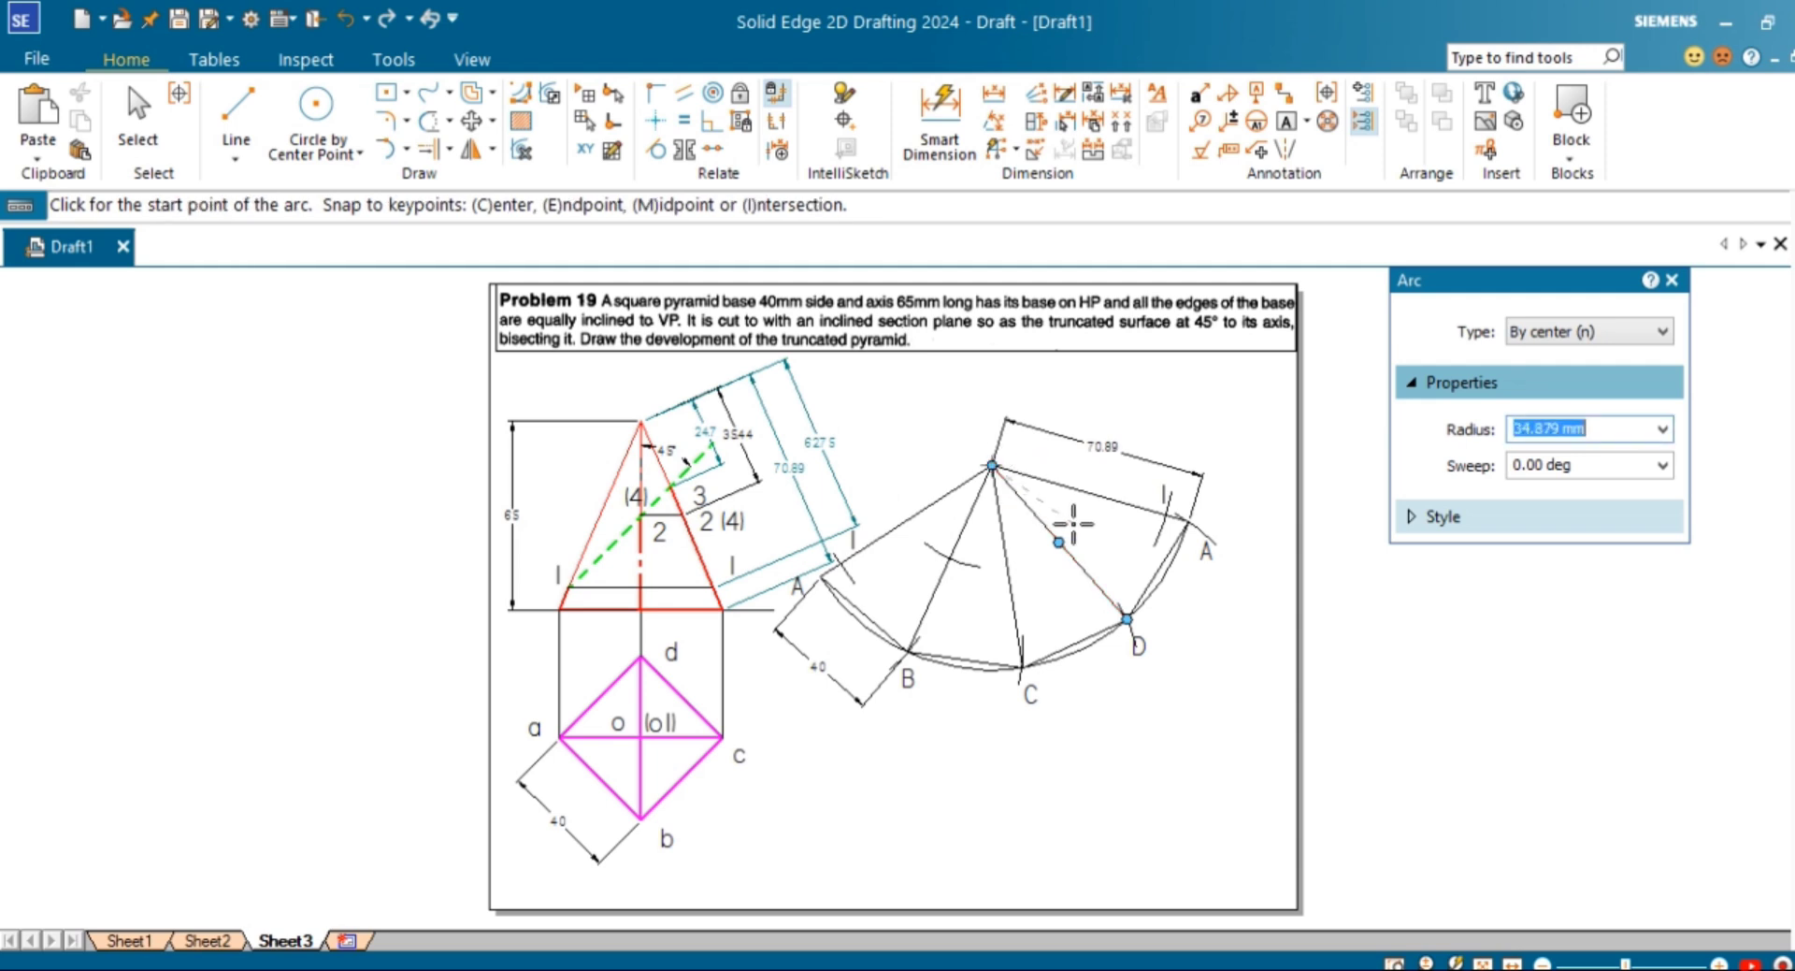
{"action": "type", "text": "35.44"}
{"action": "key", "text": "Return"}
{"action": "left_click", "coordinate": [1073, 522]}
{"action": "left_click", "coordinate": [1036, 558]}
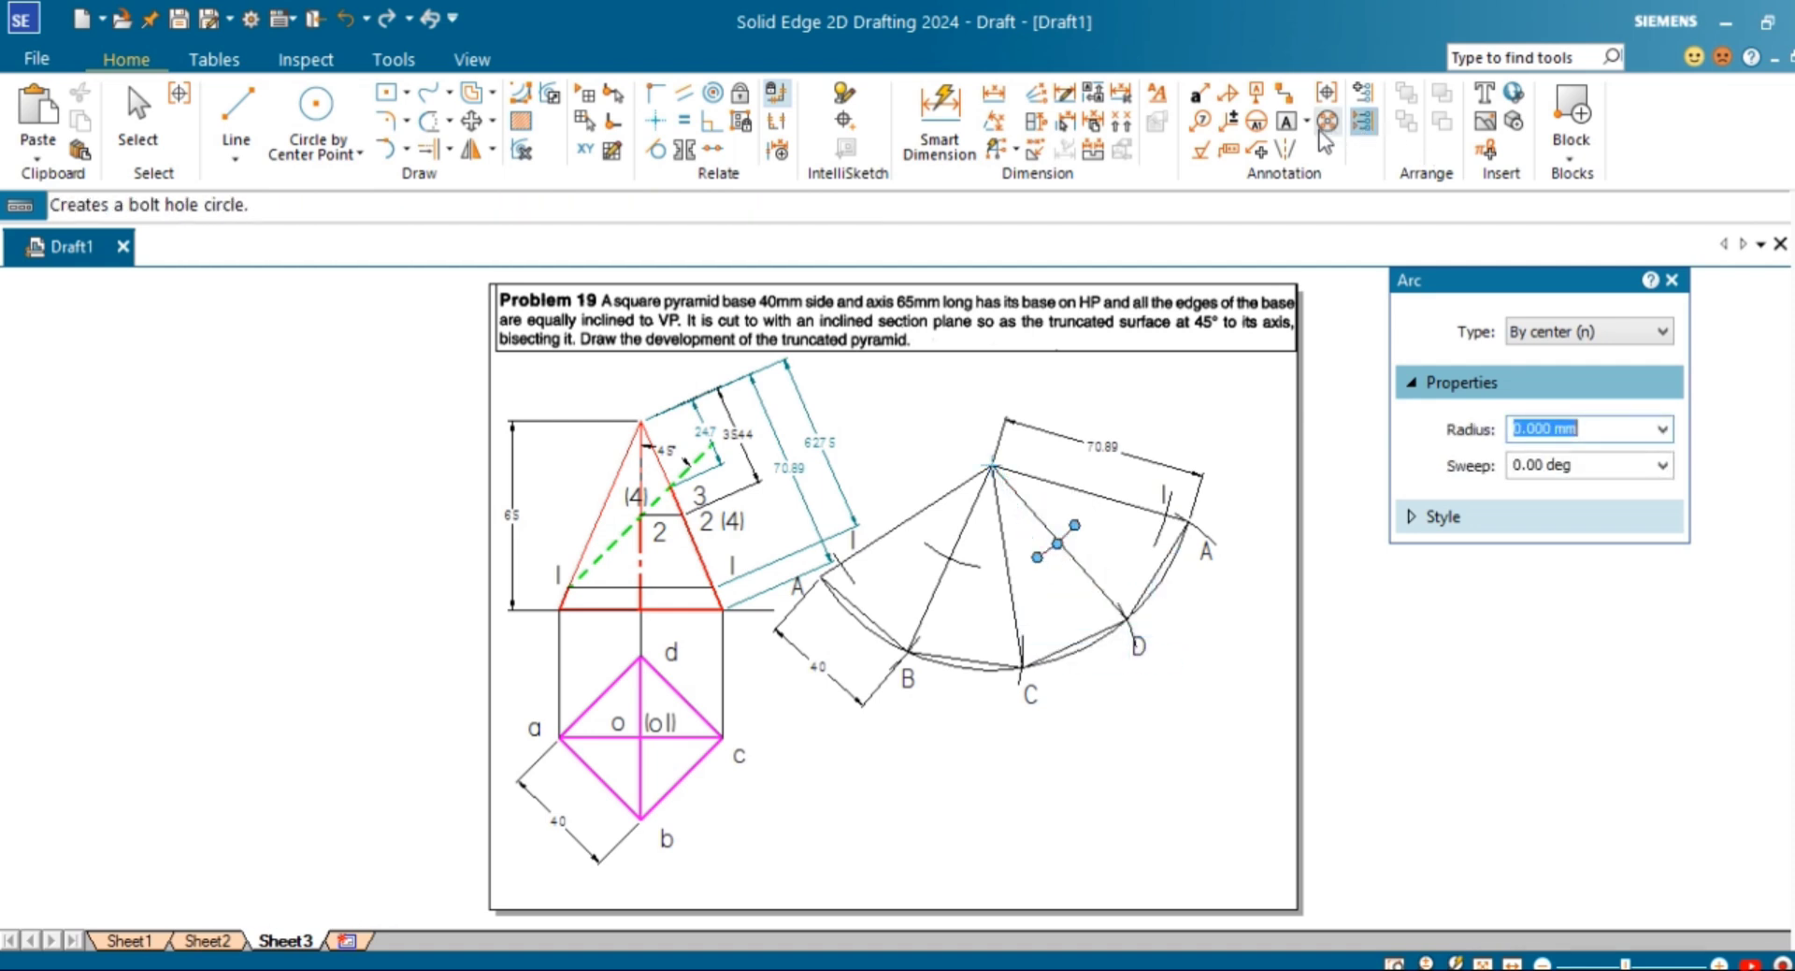
{"action": "left_click", "coordinate": [1287, 120]}
{"action": "left_click", "coordinate": [934, 529]}
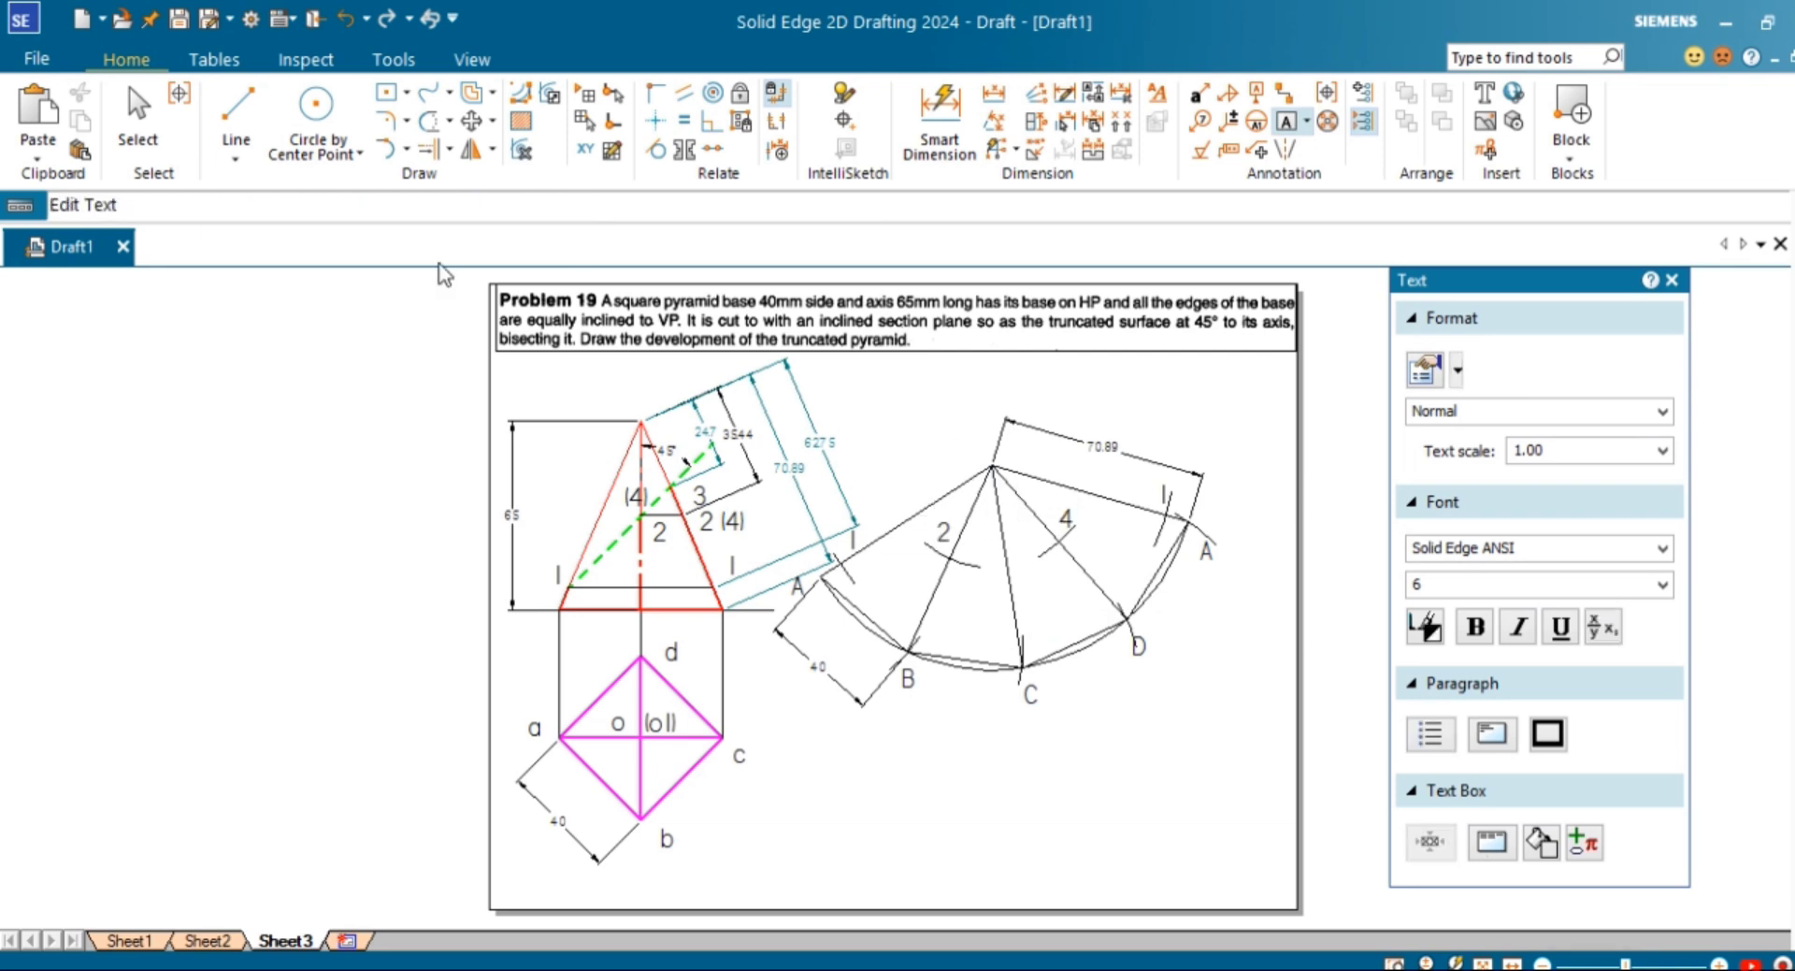
{"action": "left_click", "coordinate": [408, 150]}
{"action": "left_click", "coordinate": [471, 236]}
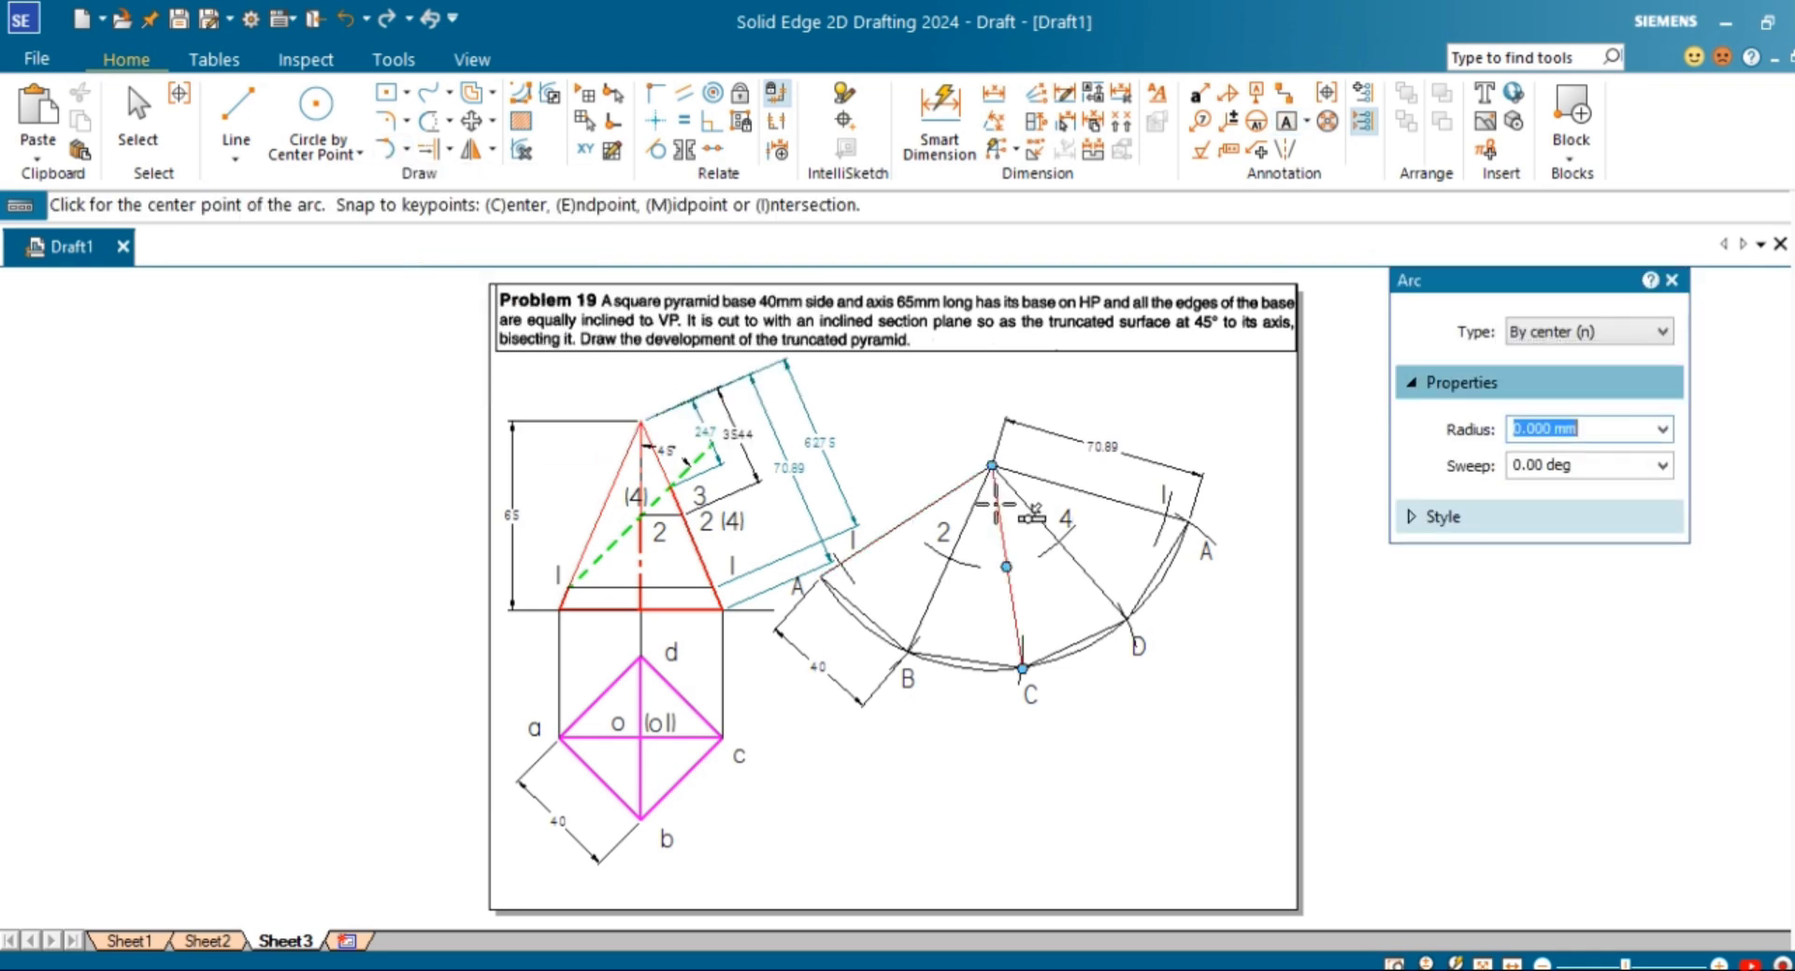
{"action": "left_click", "coordinate": [991, 462]}
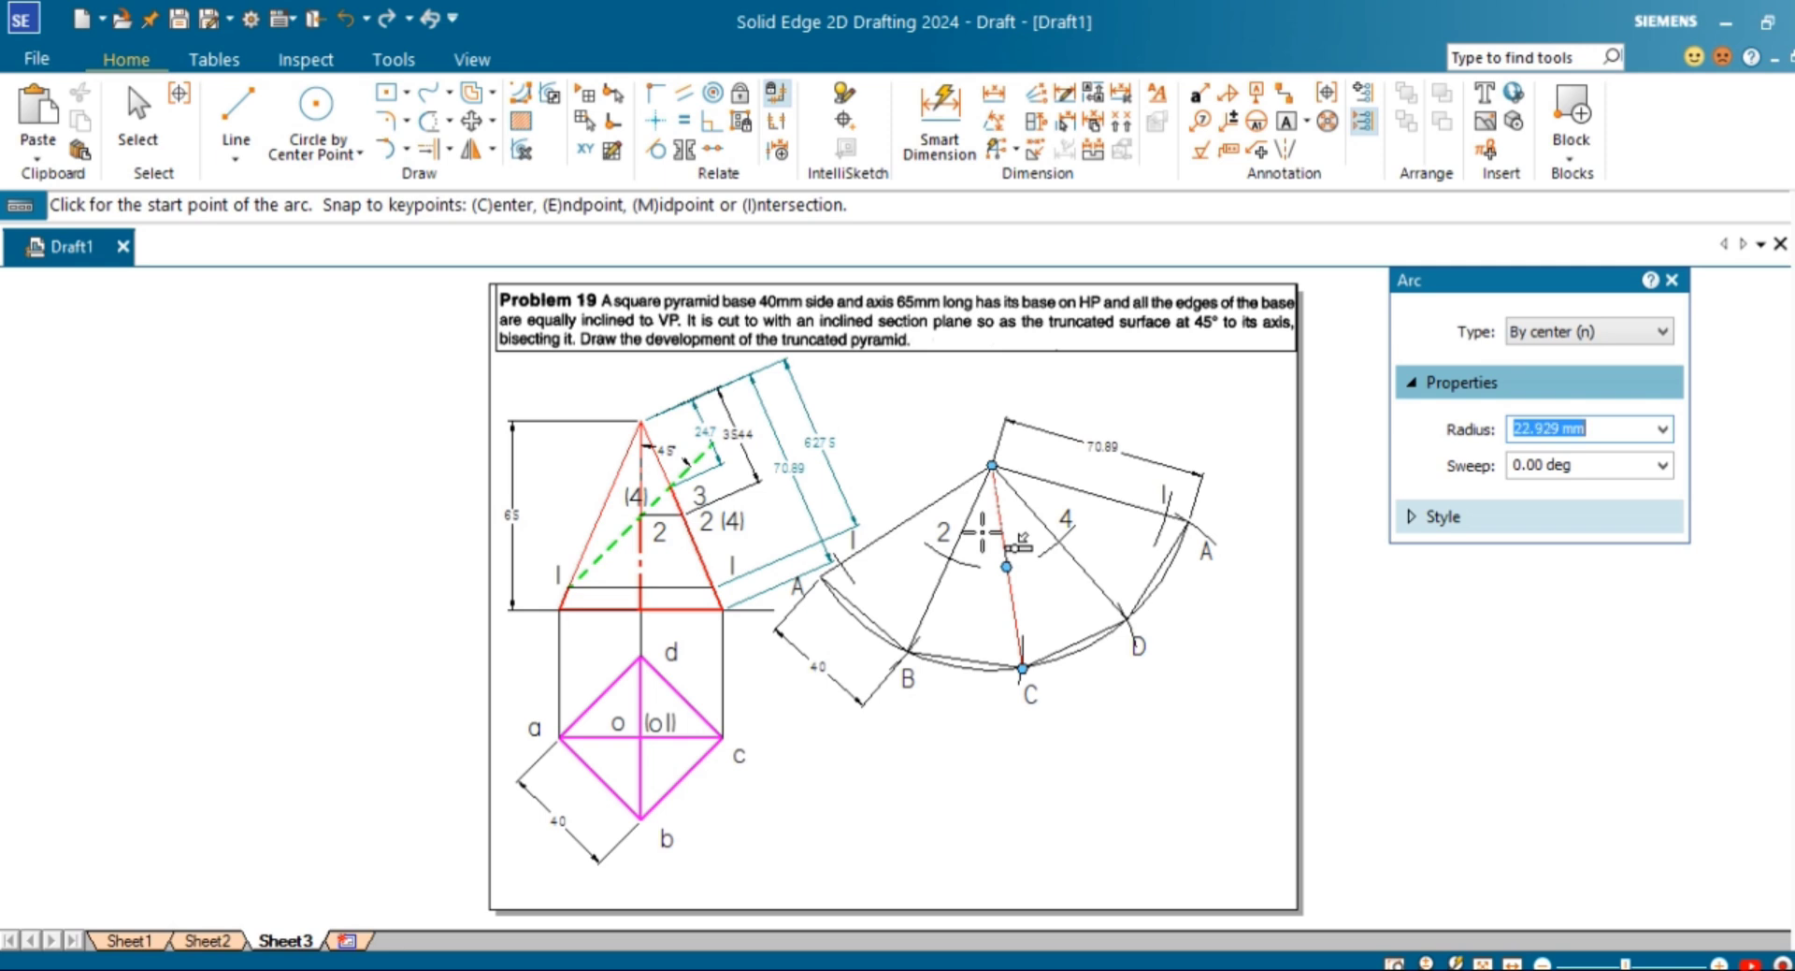
{"action": "type", "text": "24.7"}
{"action": "key", "text": "Return"}
{"action": "left_click", "coordinate": [983, 532]}
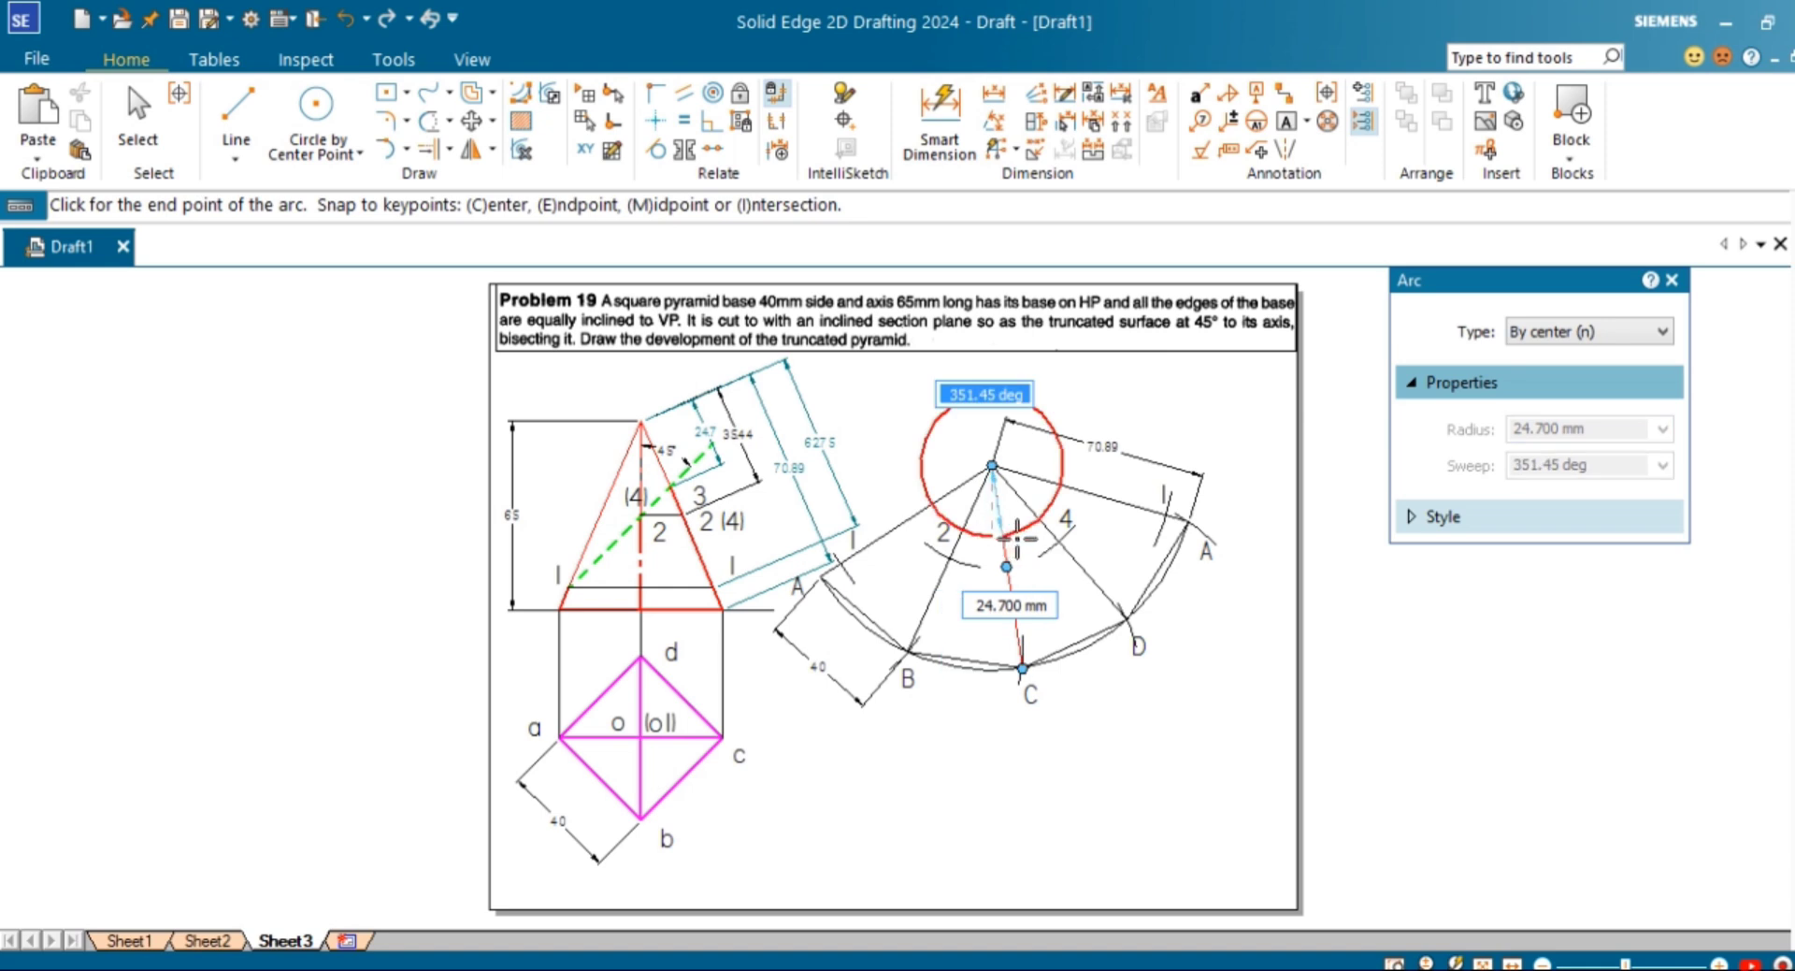
{"action": "right_click", "coordinate": [1019, 539]}
Step: Draw a short centre-point arc of 24.7 mm radius about the apex across the edge to C, and label the mark 3
{"action": "left_click", "coordinate": [992, 465]}
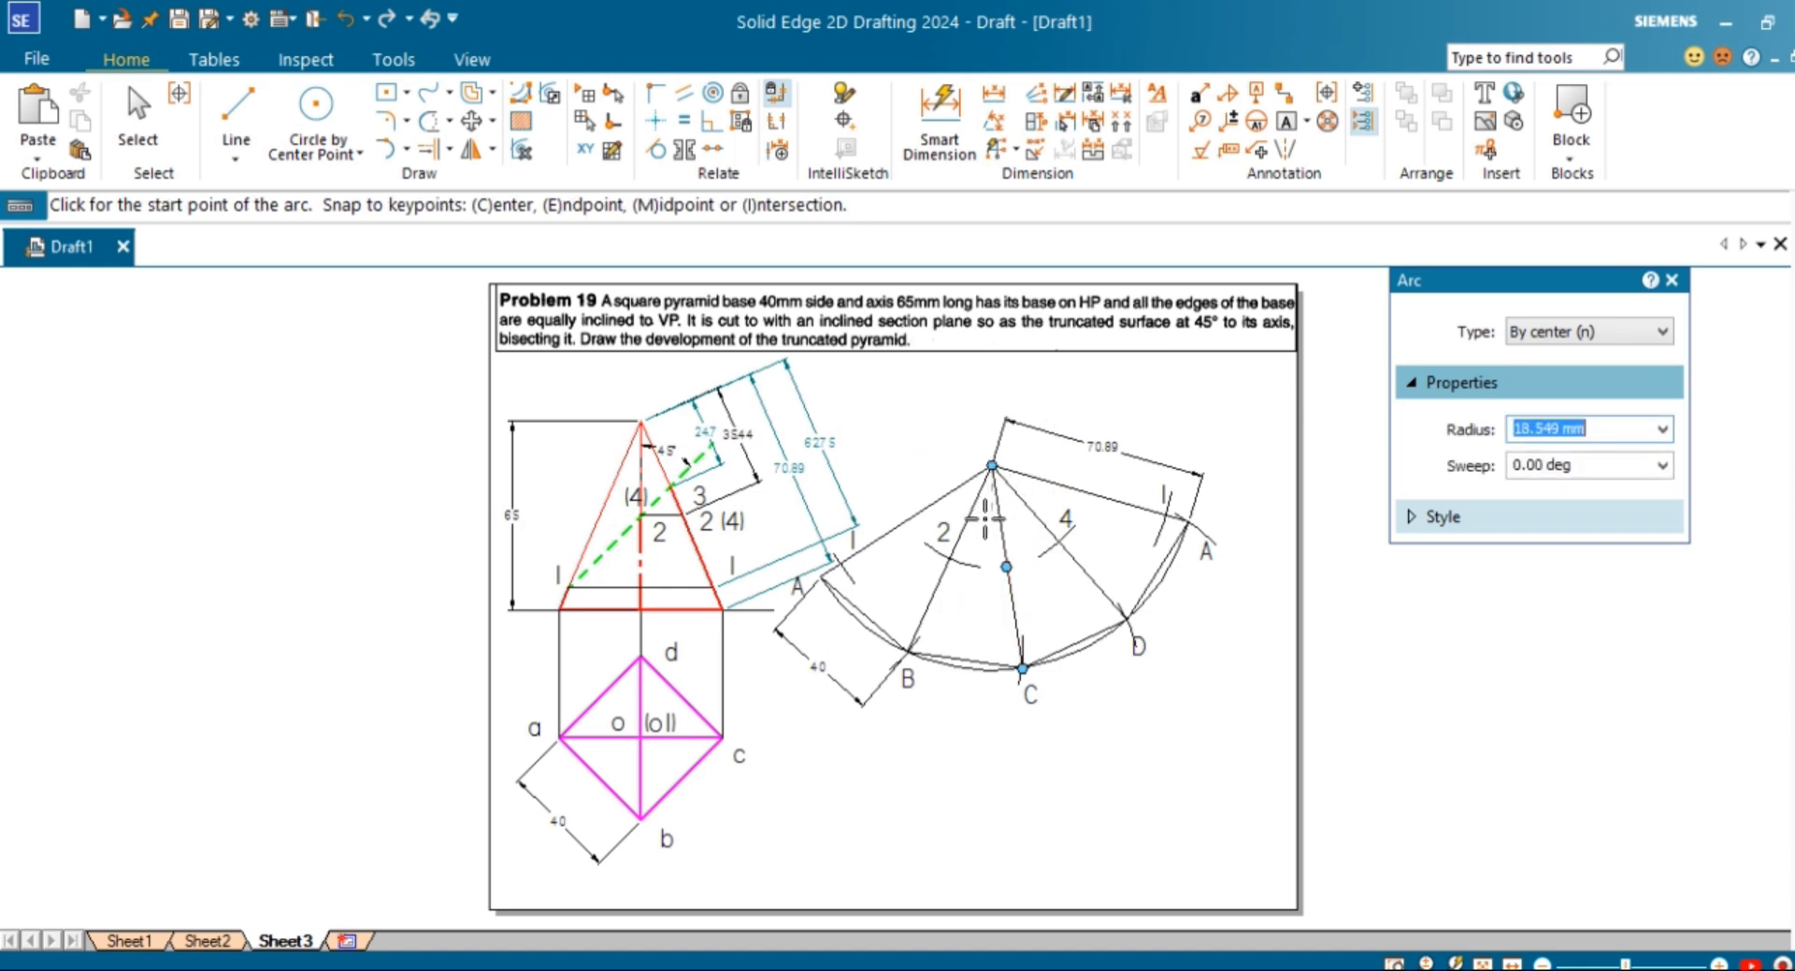
{"action": "type", "text": "24"}
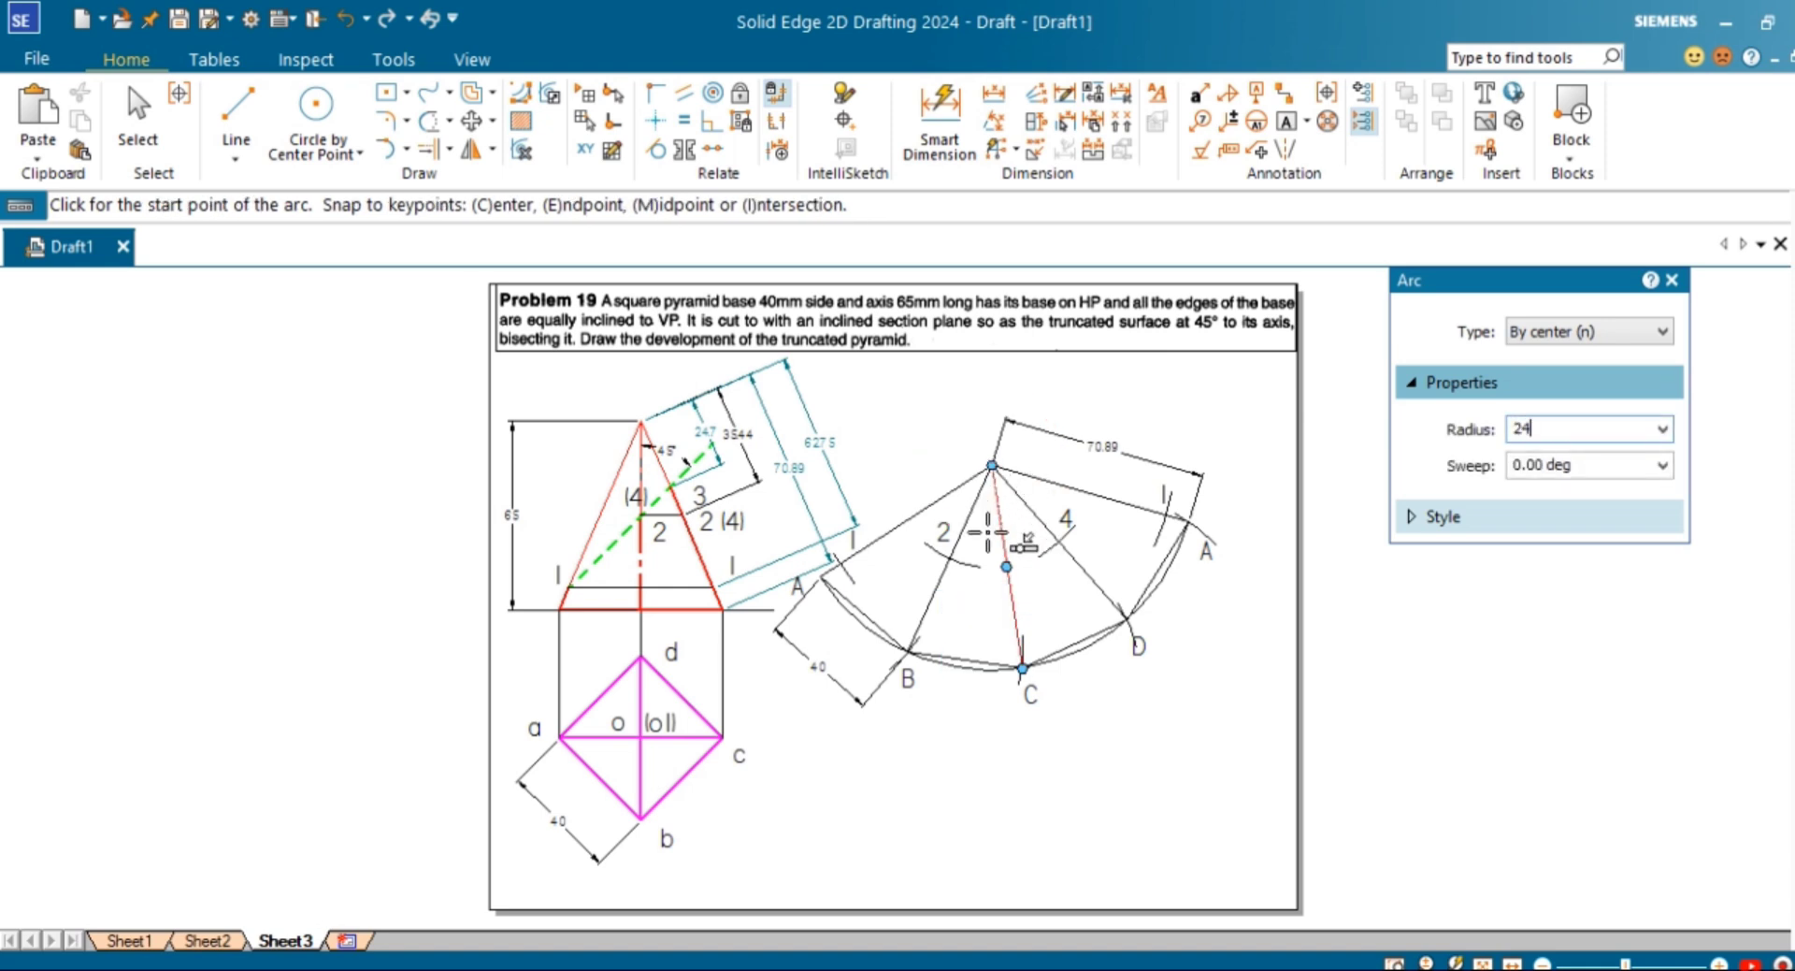
{"action": "type", "text": ".7"}
{"action": "key", "text": "Return"}
{"action": "left_click", "coordinate": [992, 536]}
{"action": "left_click", "coordinate": [1020, 542]}
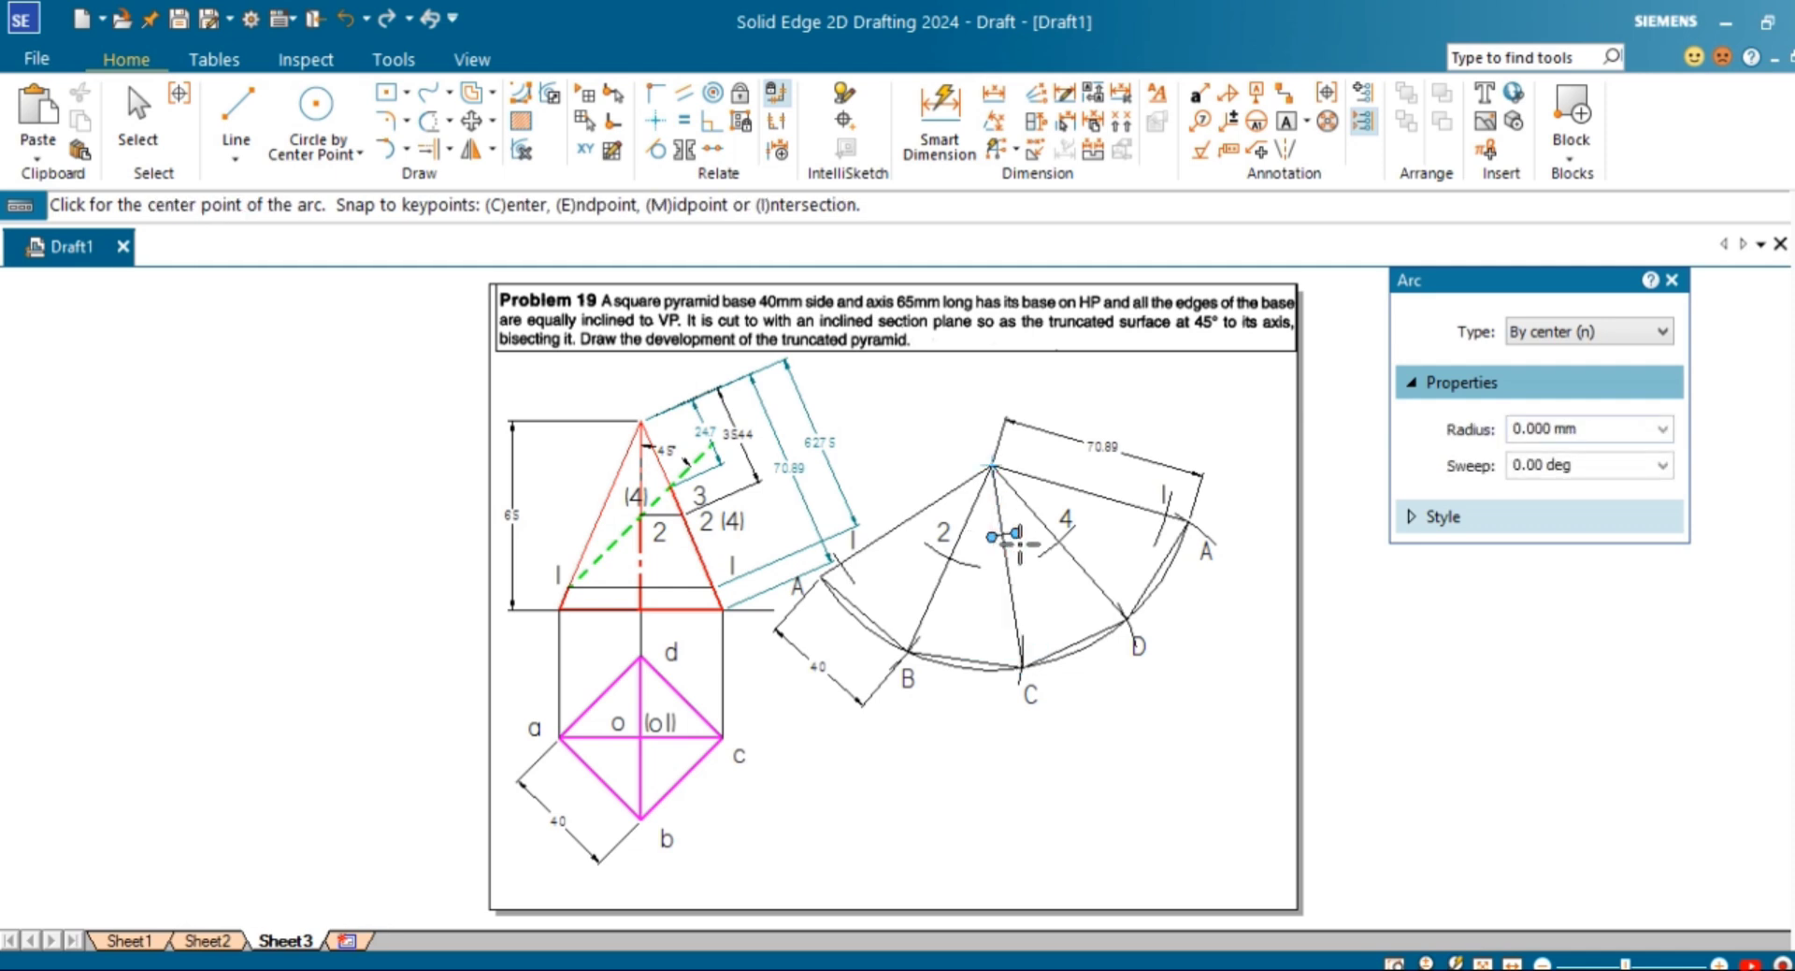
{"action": "left_click", "coordinate": [1286, 121]}
{"action": "left_click", "coordinate": [1013, 503]}
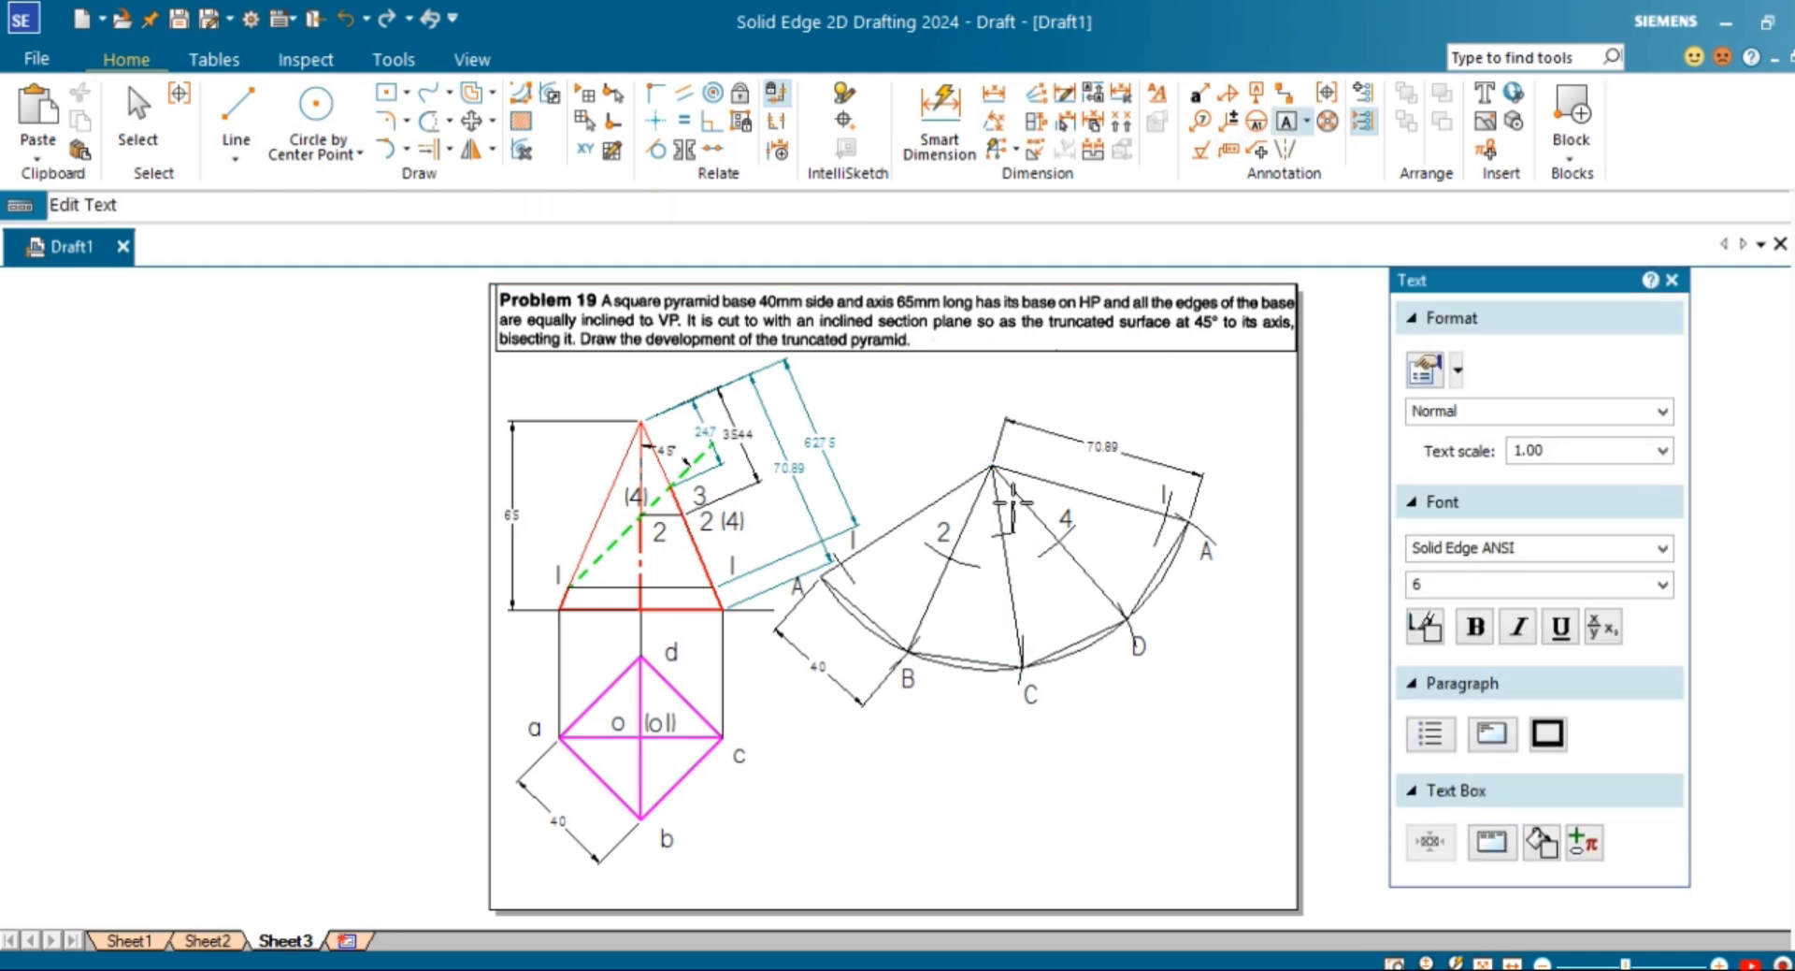
Step: Start the Line tool with its colour set to blue and its width to 0.50 mm
{"action": "left_click", "coordinate": [236, 112]}
{"action": "left_click", "coordinate": [1557, 725]}
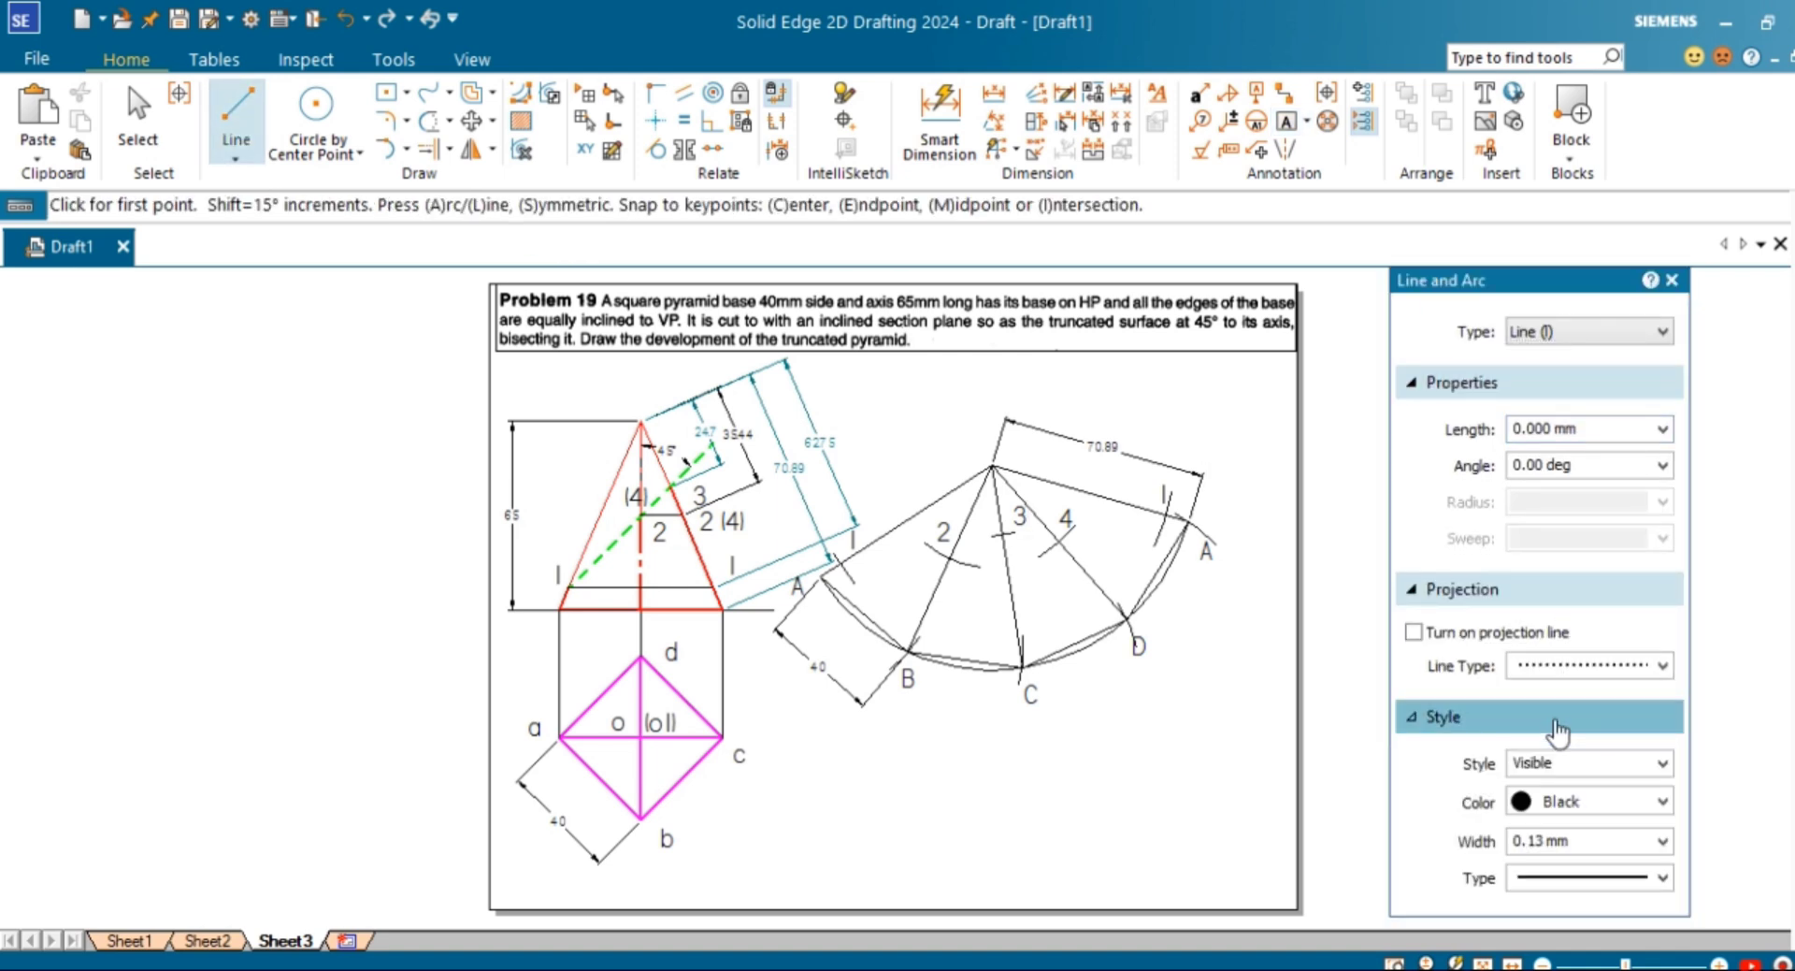
{"action": "left_click", "coordinate": [1673, 801]}
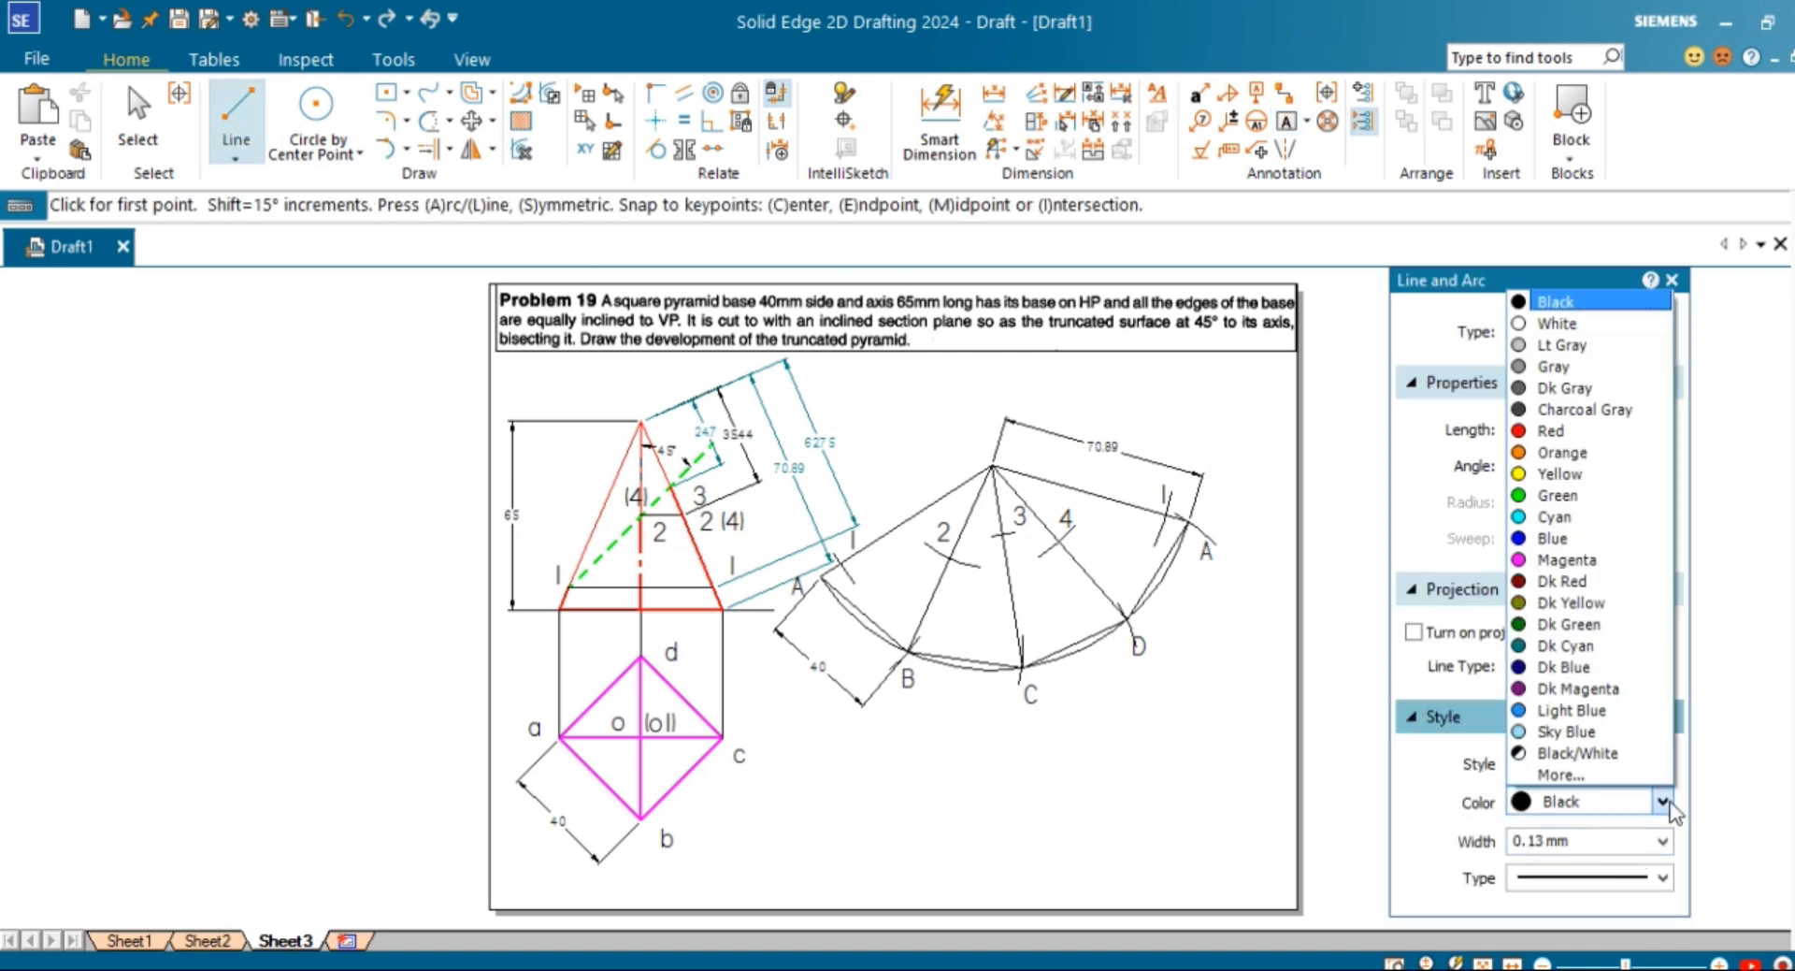
{"action": "left_click", "coordinate": [1549, 540]}
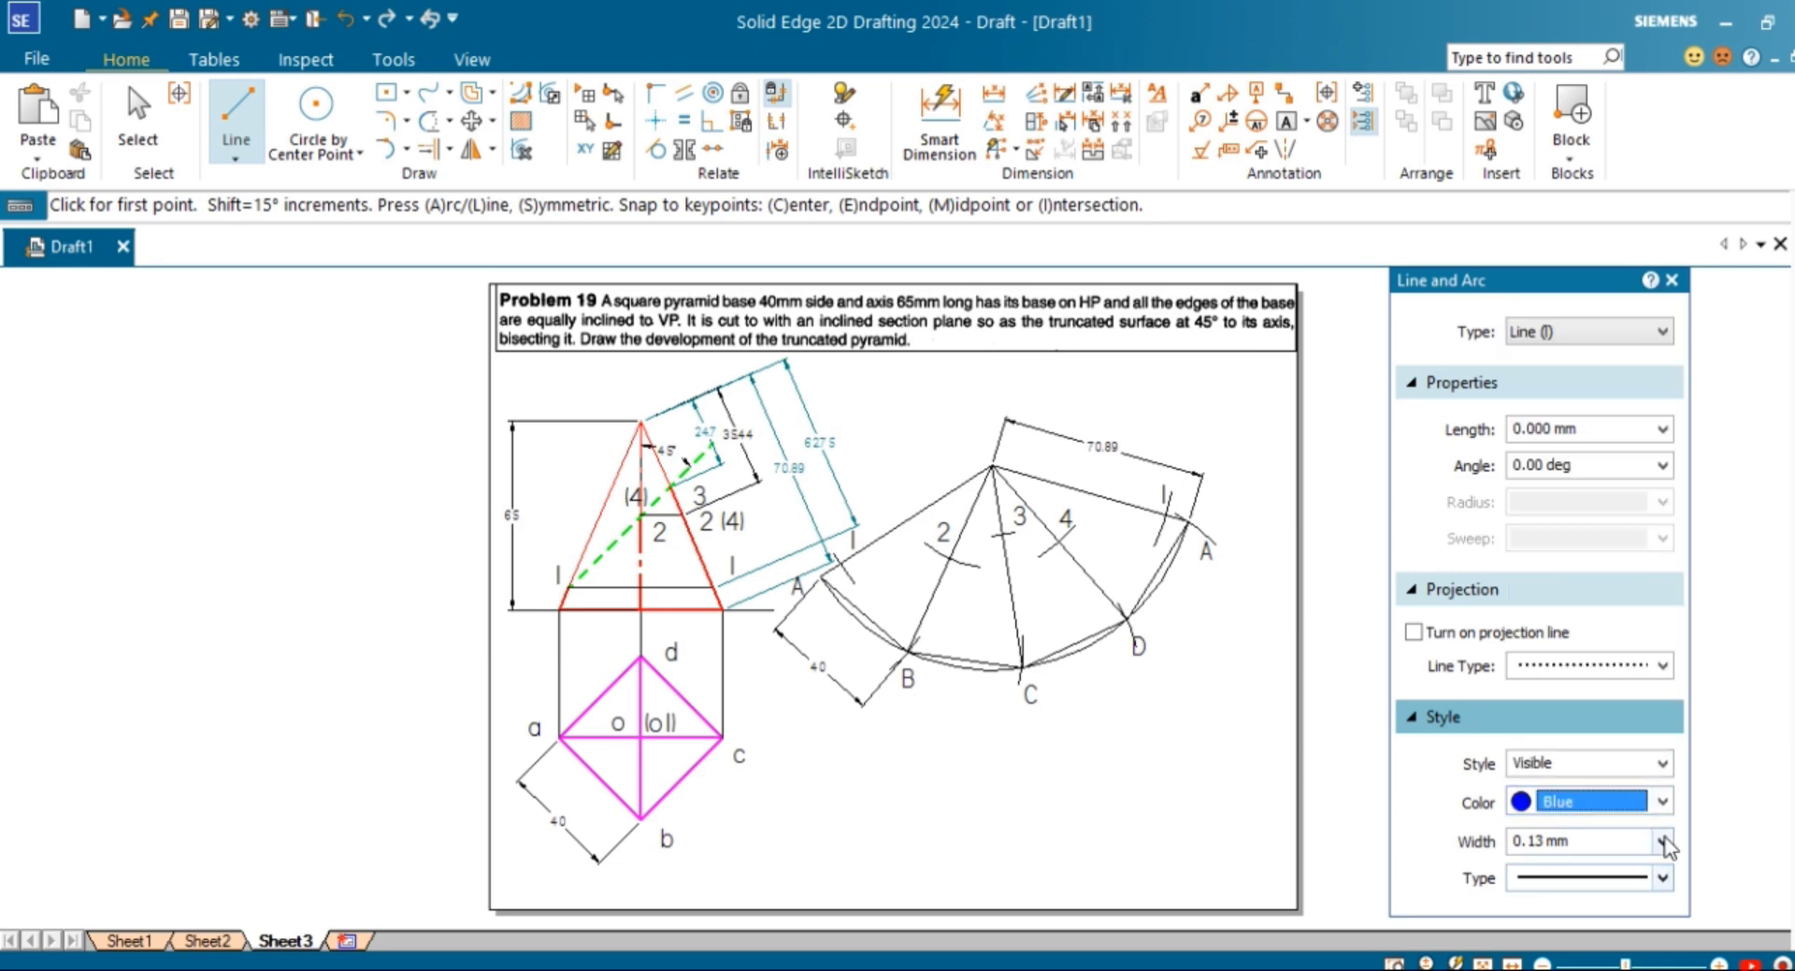
{"action": "left_click", "coordinate": [1666, 841]}
{"action": "left_click", "coordinate": [1610, 940]}
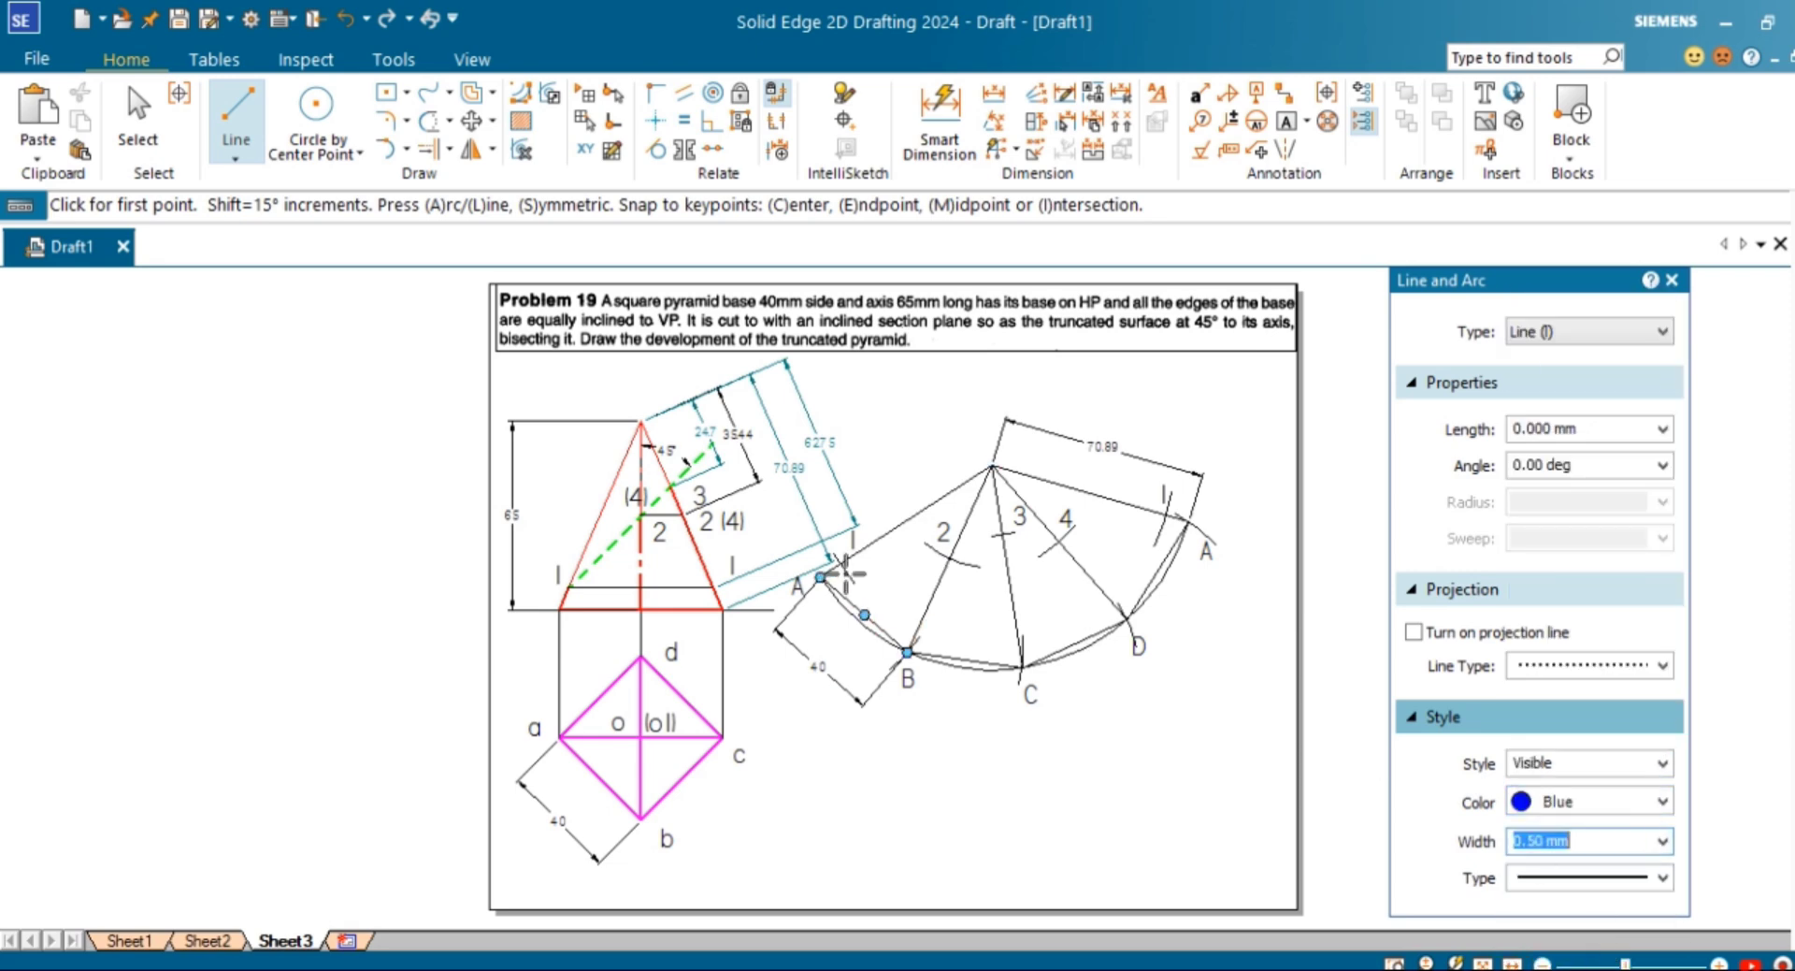
Step: Draw the blue cut line from mark 1 on the first edge to A to mark 2 on edge B
{"action": "scroll", "coordinate": [845, 573], "scroll_direction": "up", "scroll_amount": 5}
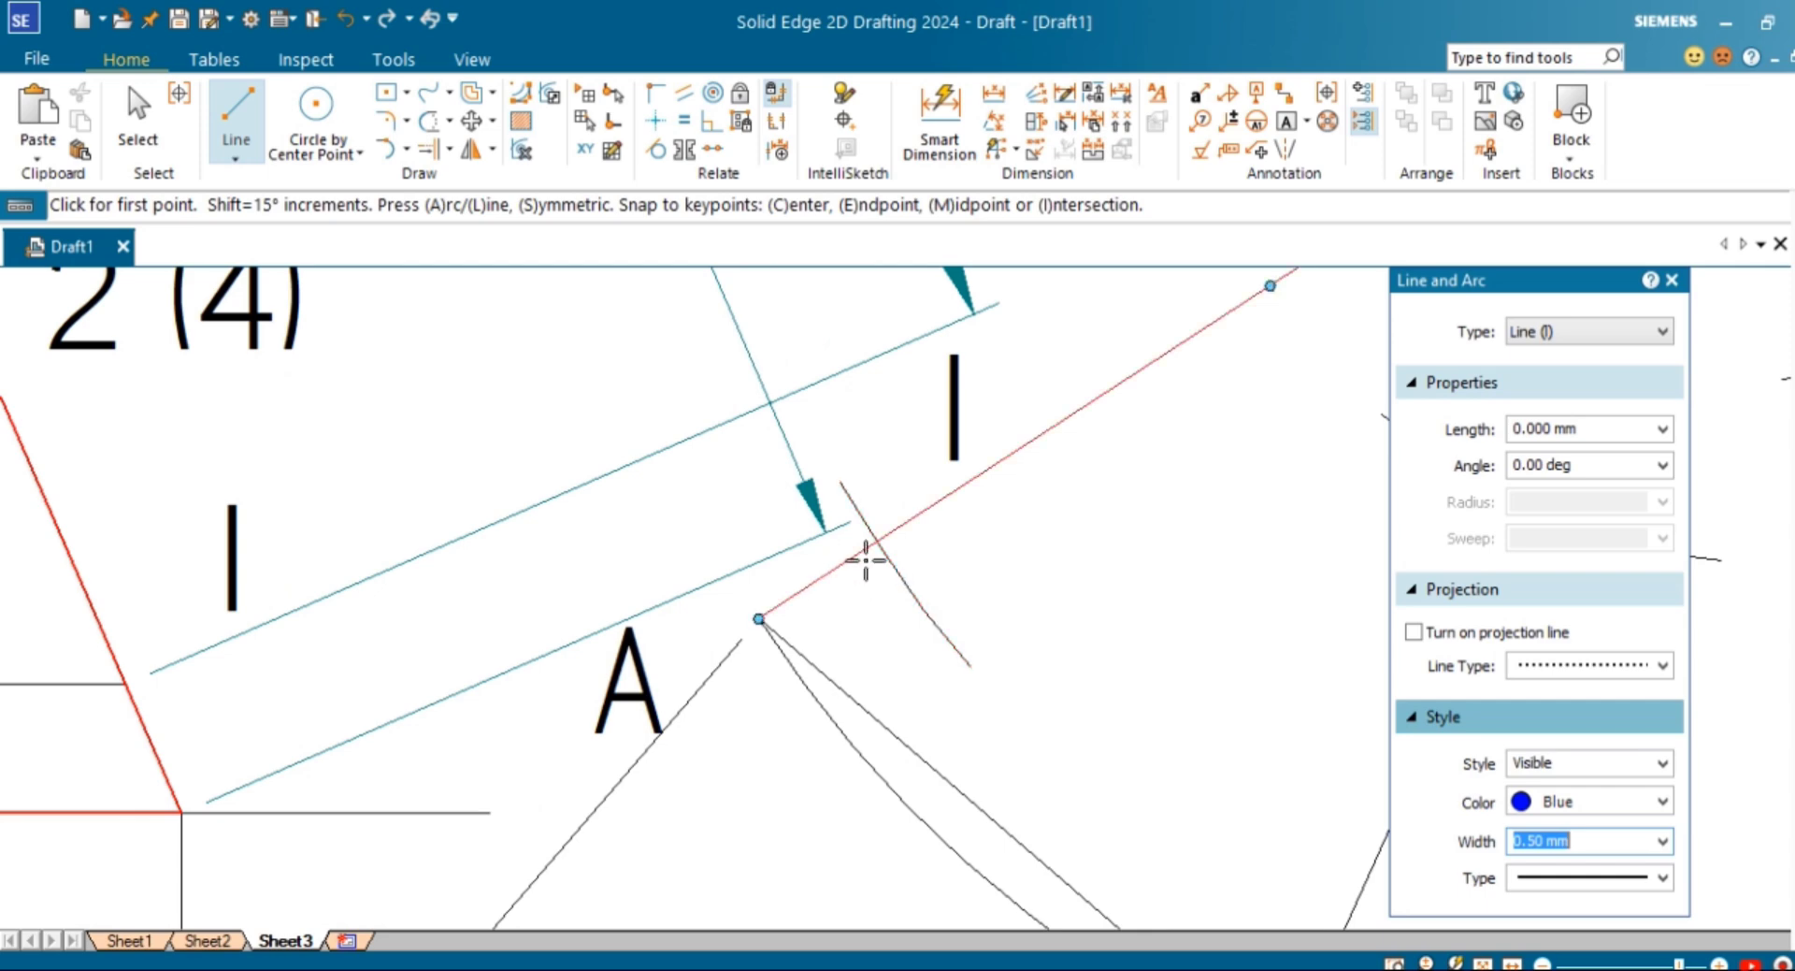
{"action": "left_click", "coordinate": [877, 540]}
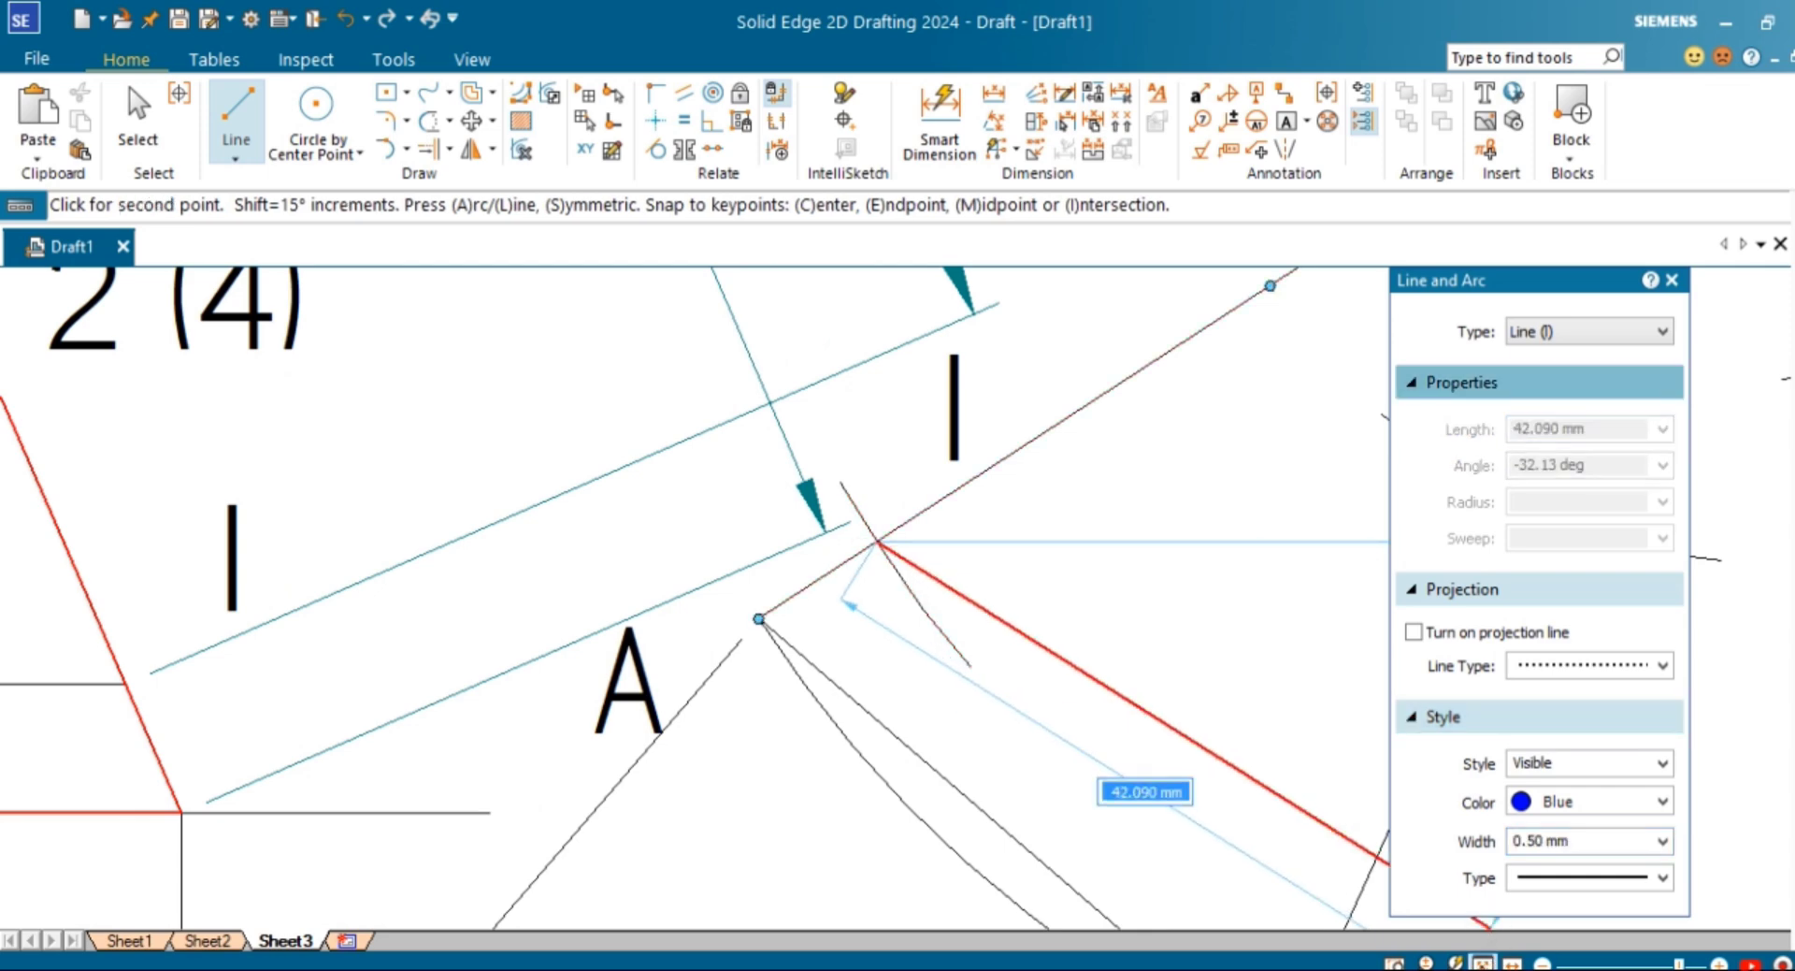
{"action": "left_click", "coordinate": [1484, 963]}
{"action": "scroll", "coordinate": [923, 583], "scroll_direction": "up", "scroll_amount": 3}
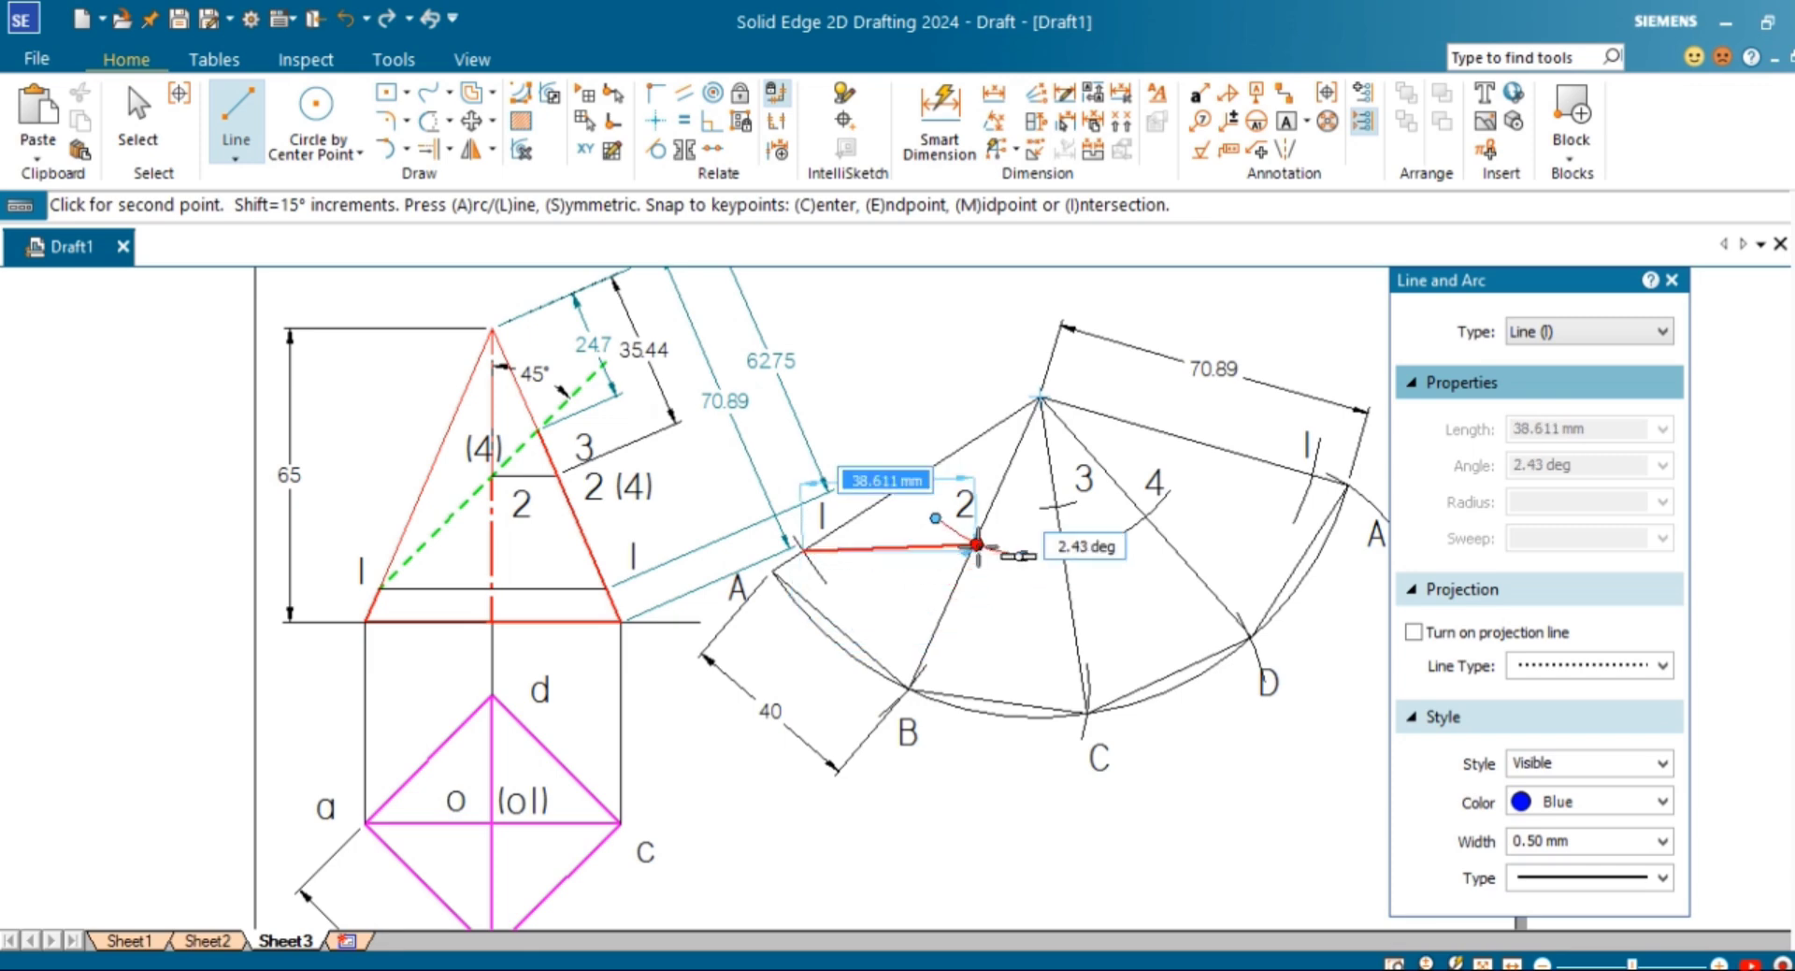
{"action": "scroll", "coordinate": [977, 545], "scroll_direction": "up", "scroll_amount": 3}
{"action": "scroll", "coordinate": [966, 525], "scroll_direction": "up", "scroll_amount": 4}
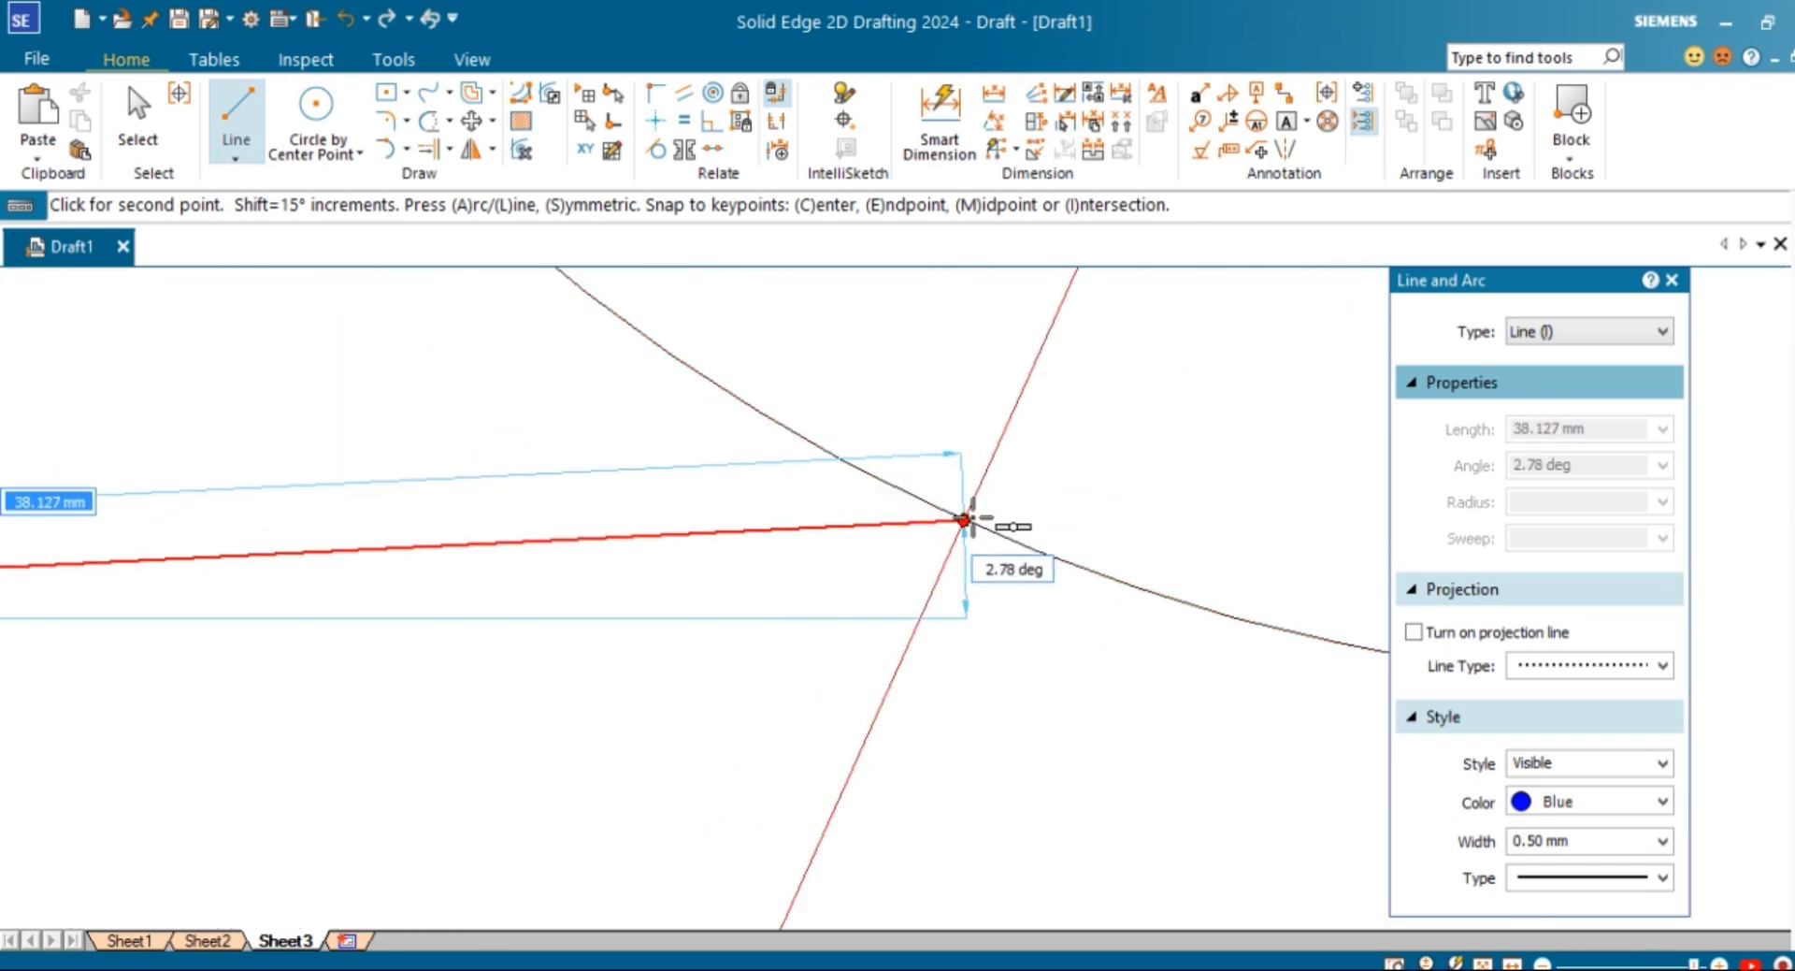
{"action": "left_click", "coordinate": [964, 520]}
Step: Continue the blue cut line from mark 2 to mark 3 on edge C and on to mark 4 on edge D
{"action": "scroll", "coordinate": [1029, 561], "scroll_direction": "down", "scroll_amount": 5}
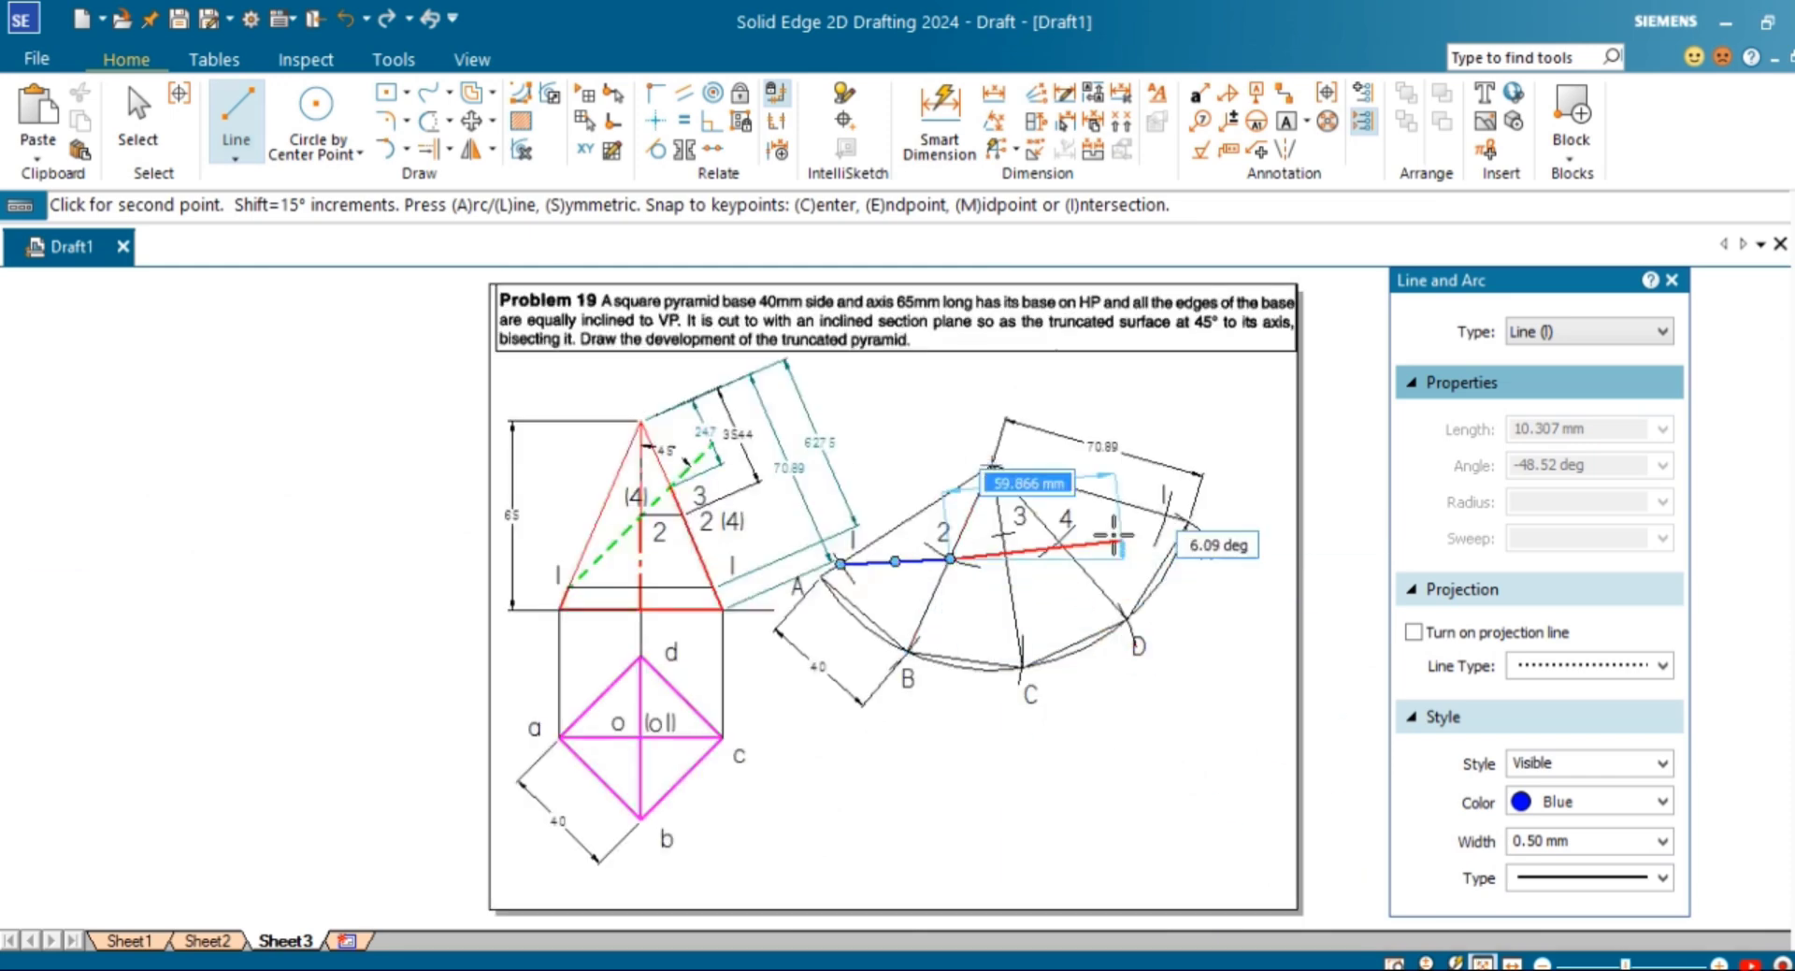
{"action": "scroll", "coordinate": [1006, 501], "scroll_direction": "up", "scroll_amount": 6}
{"action": "scroll", "coordinate": [1005, 500], "scroll_direction": "up", "scroll_amount": 3}
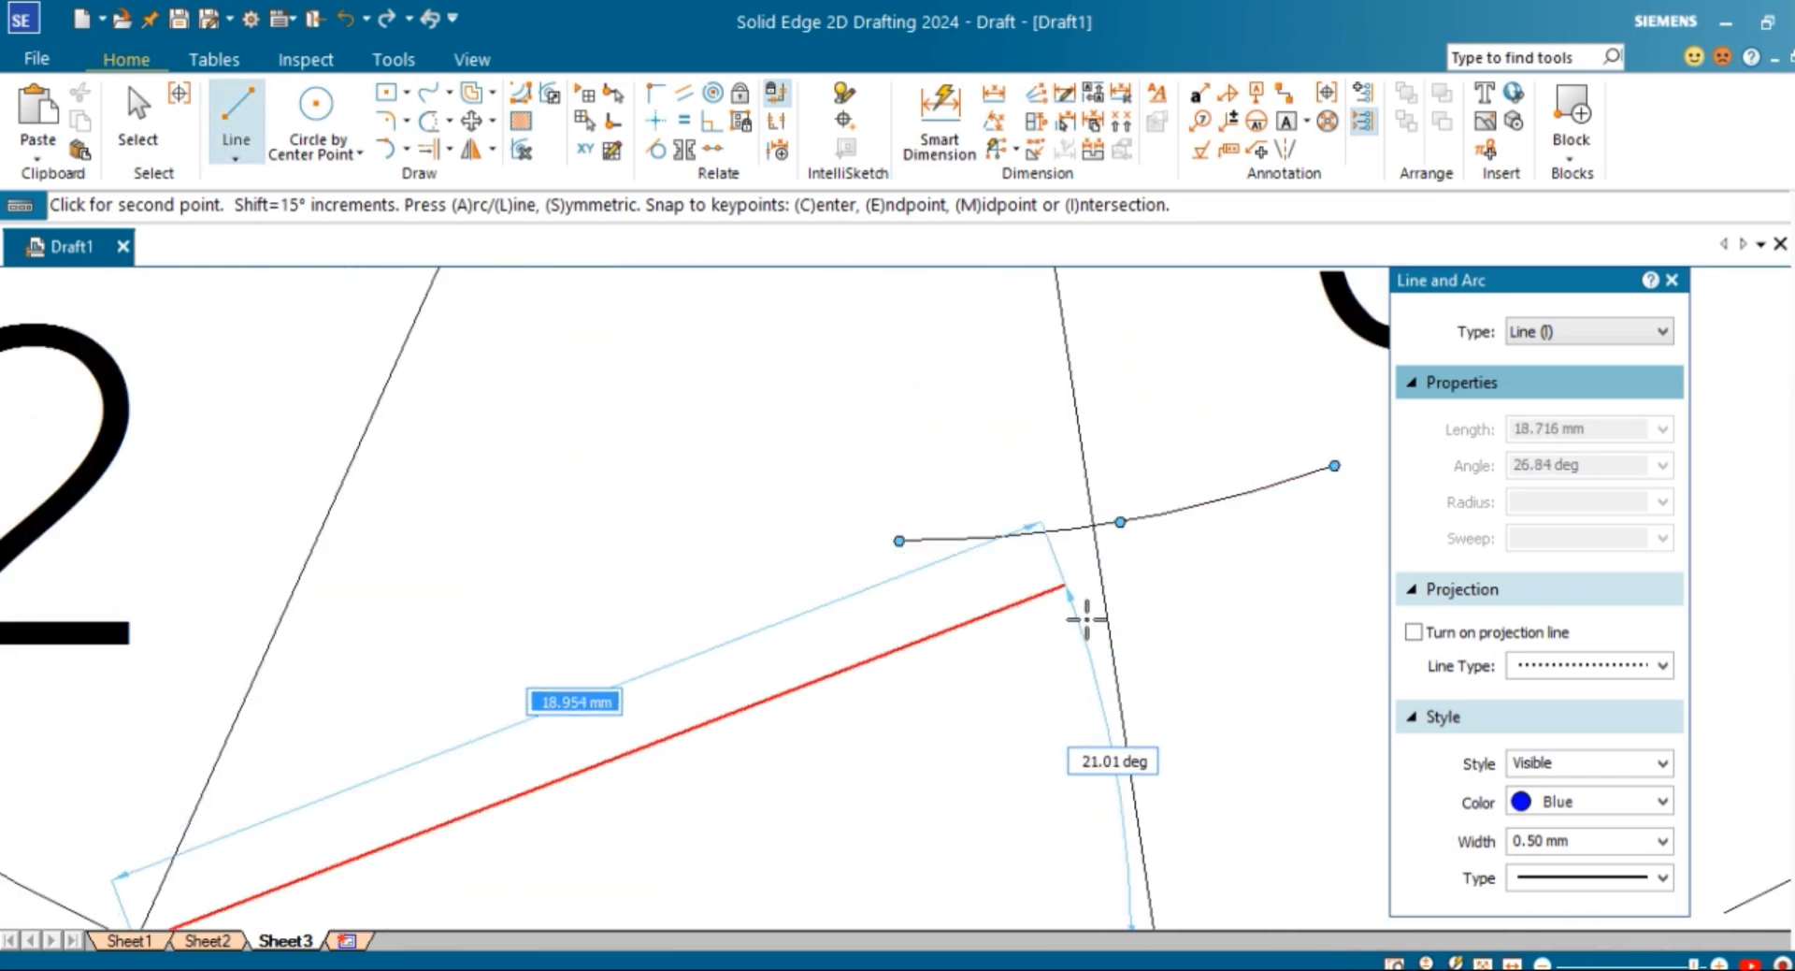
{"action": "left_click", "coordinate": [1092, 520]}
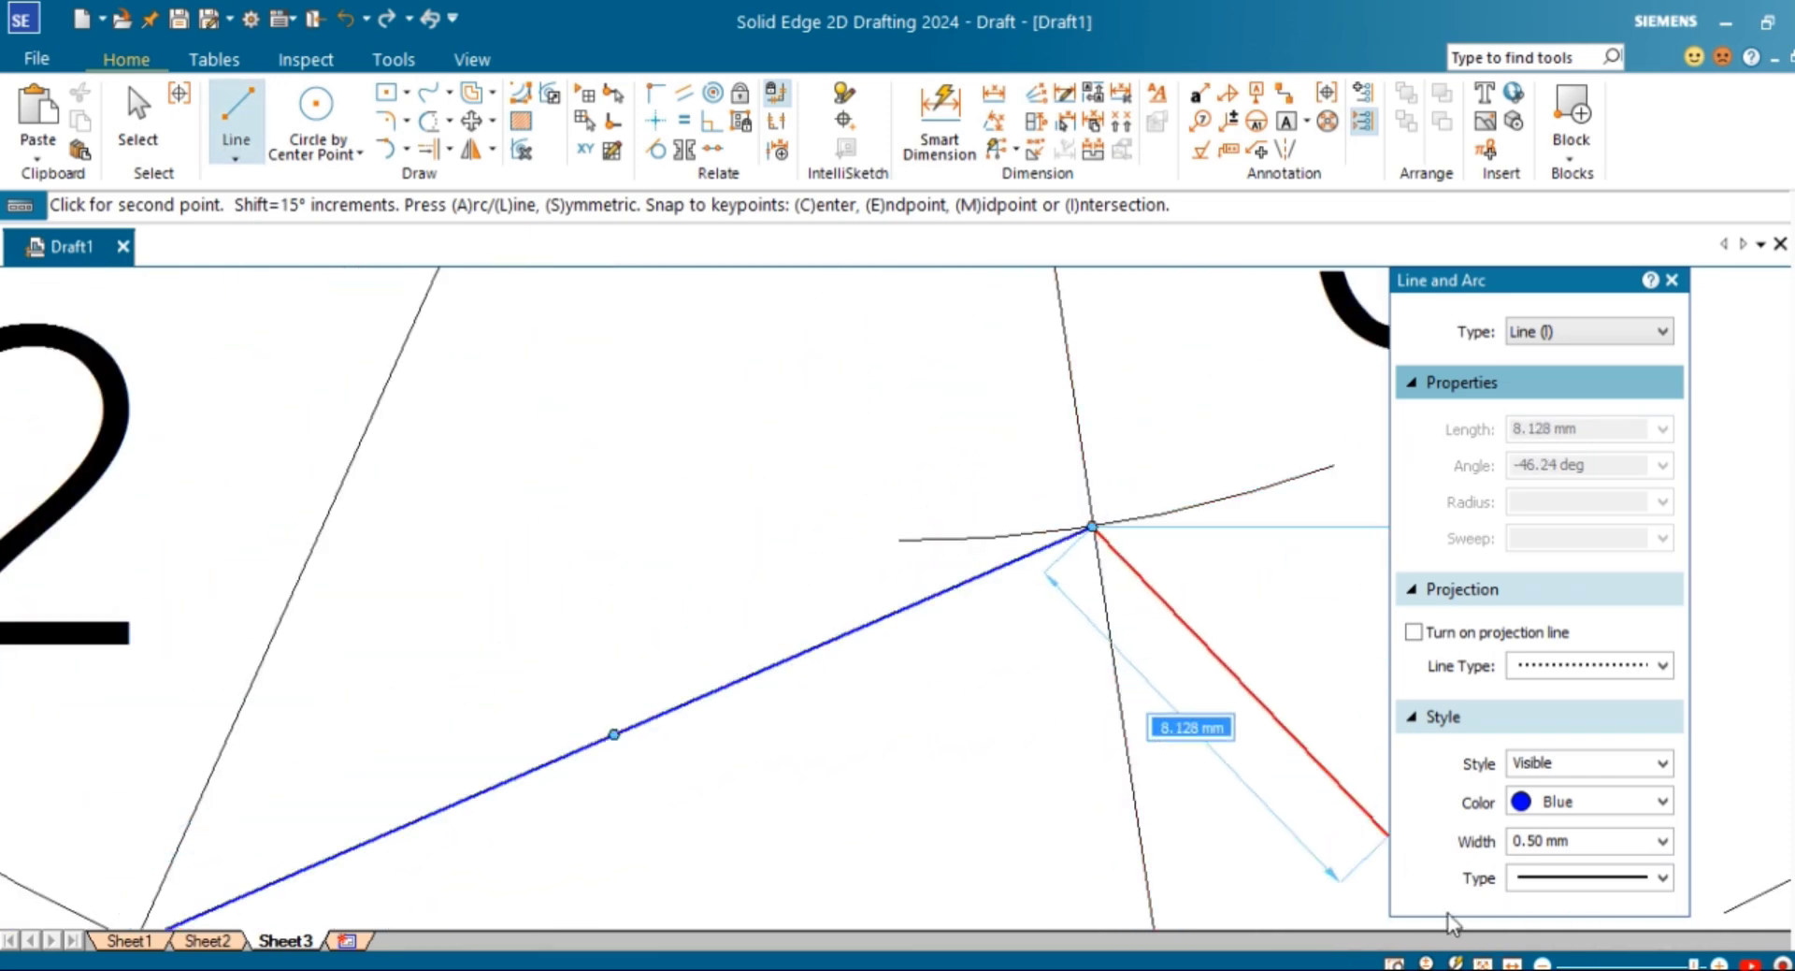
{"action": "scroll", "coordinate": [1022, 565], "scroll_direction": "down", "scroll_amount": 3}
{"action": "scroll", "coordinate": [1022, 565], "scroll_direction": "up", "scroll_amount": 5}
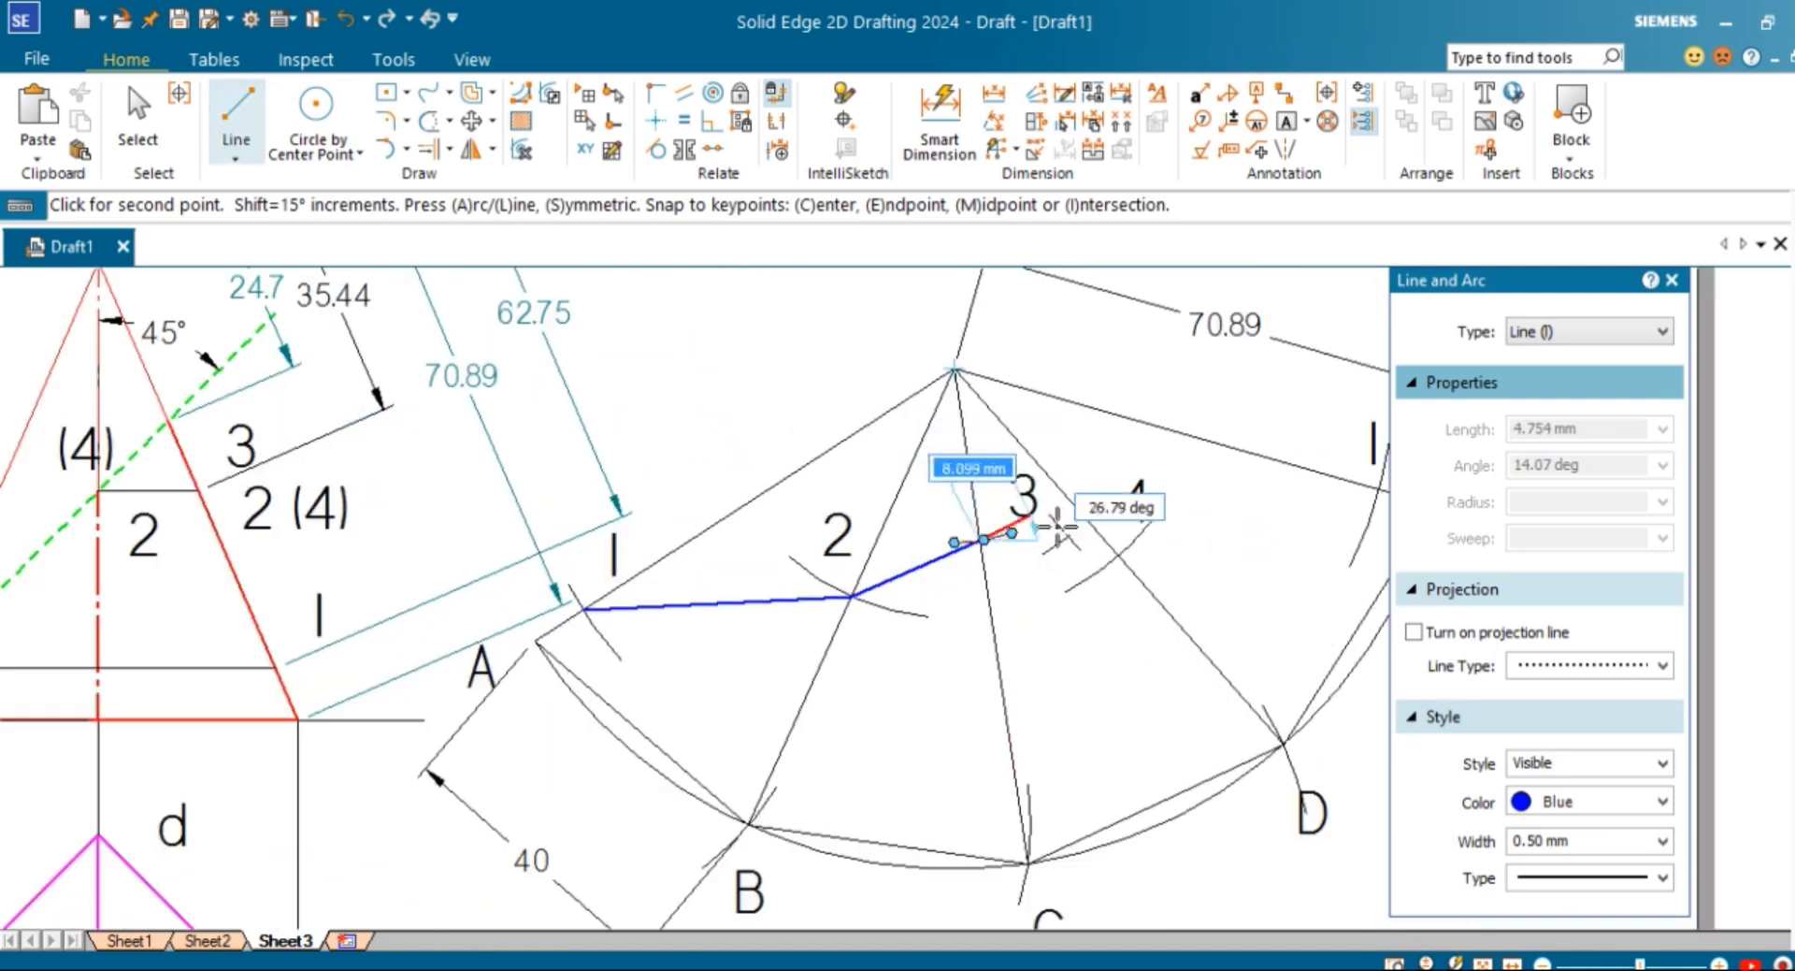
{"action": "left_click", "coordinate": [1192, 587]}
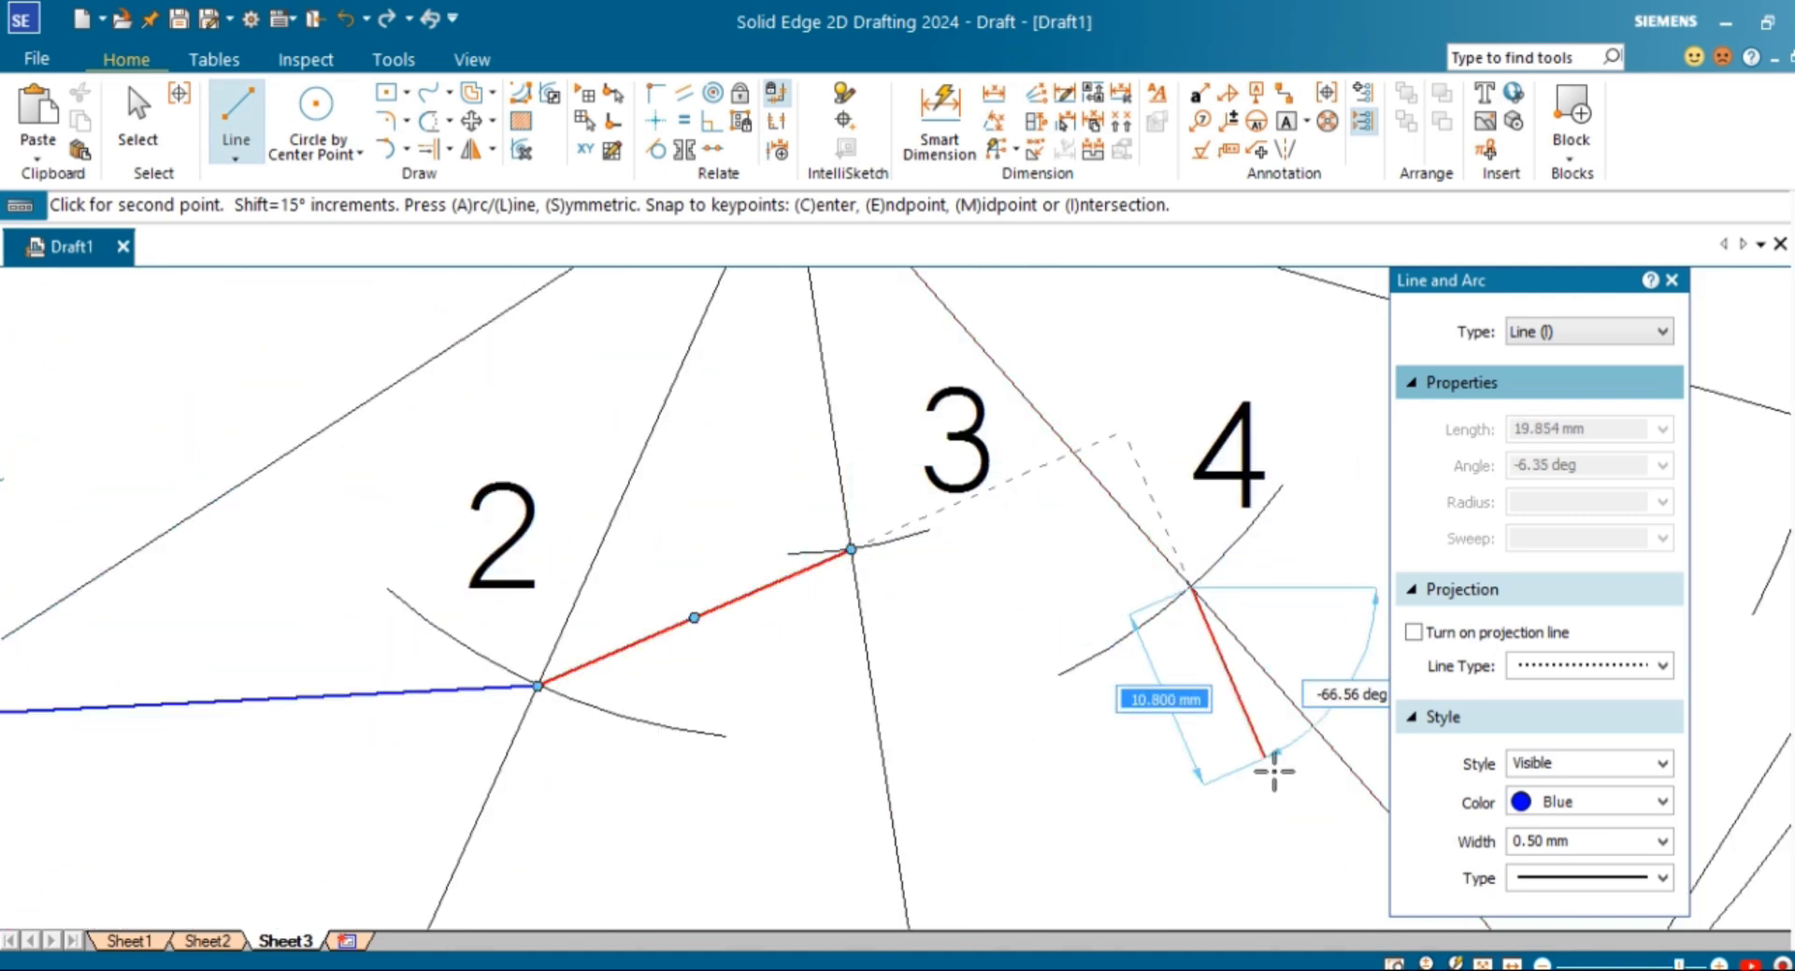
Step: Extend the blue cut line from mark 4 to mark 1 on the last edge to A
{"action": "scroll", "coordinate": [1164, 566], "scroll_direction": "down", "scroll_amount": 3}
{"action": "scroll", "coordinate": [1215, 496], "scroll_direction": "up", "scroll_amount": 7}
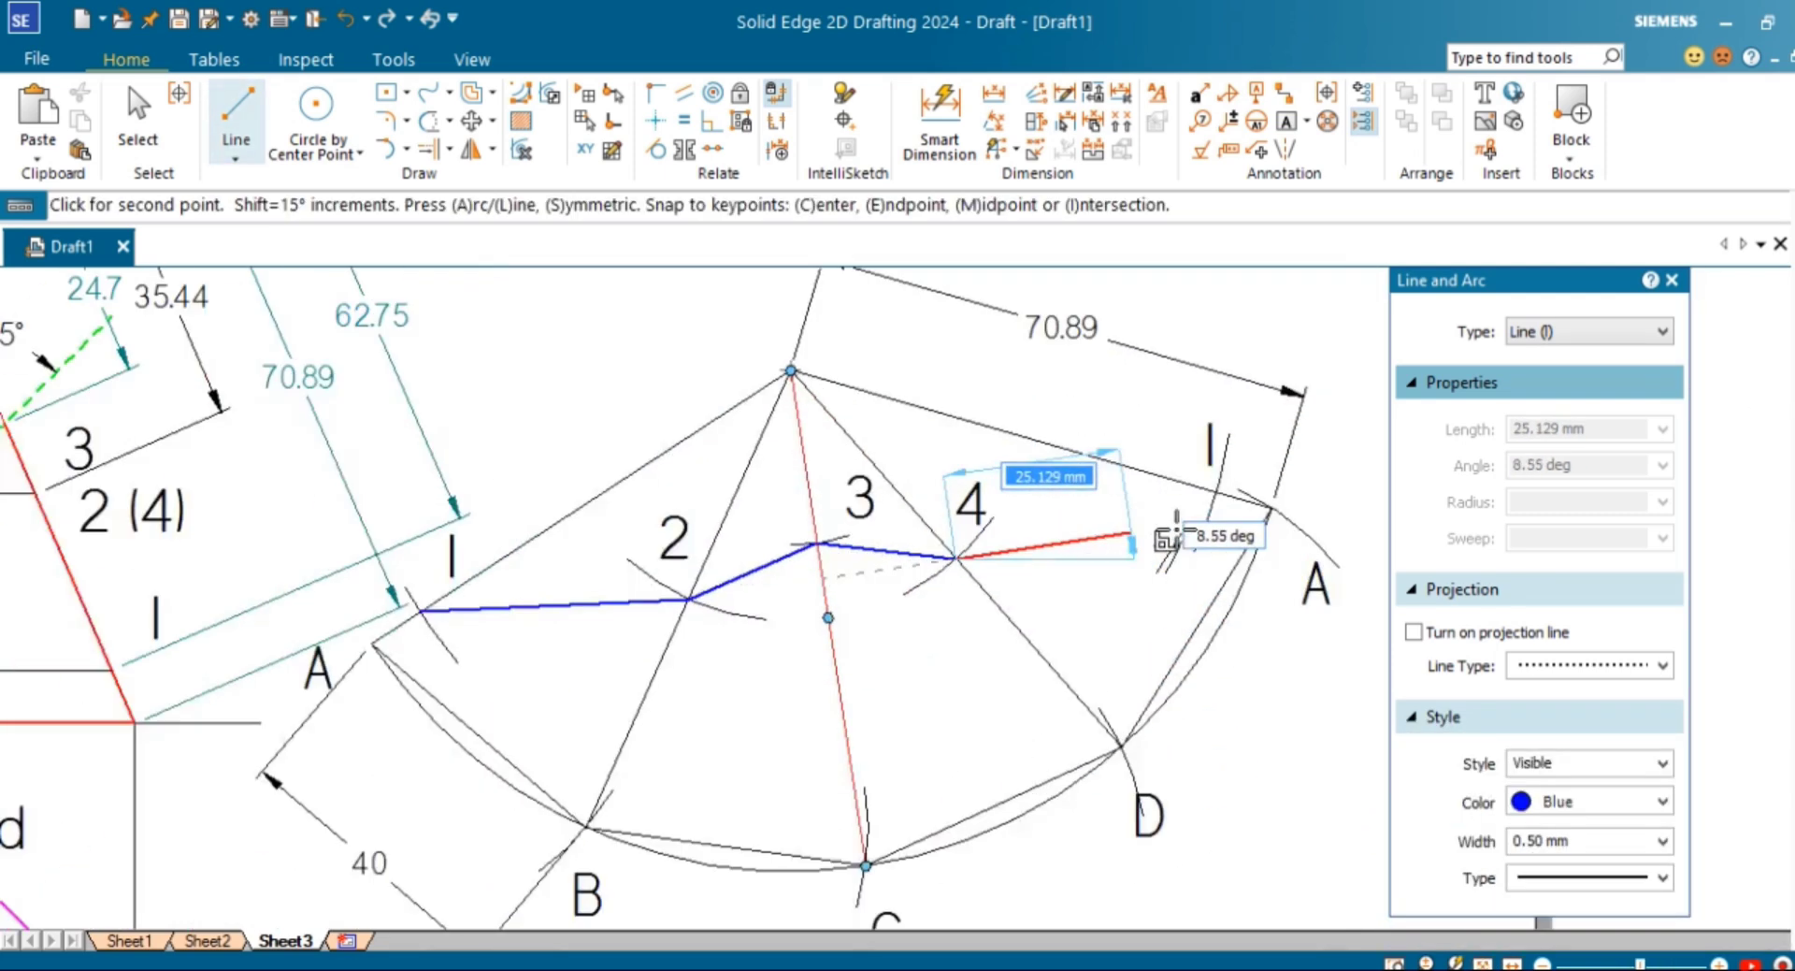
{"action": "scroll", "coordinate": [1225, 467], "scroll_direction": "up", "scroll_amount": 3}
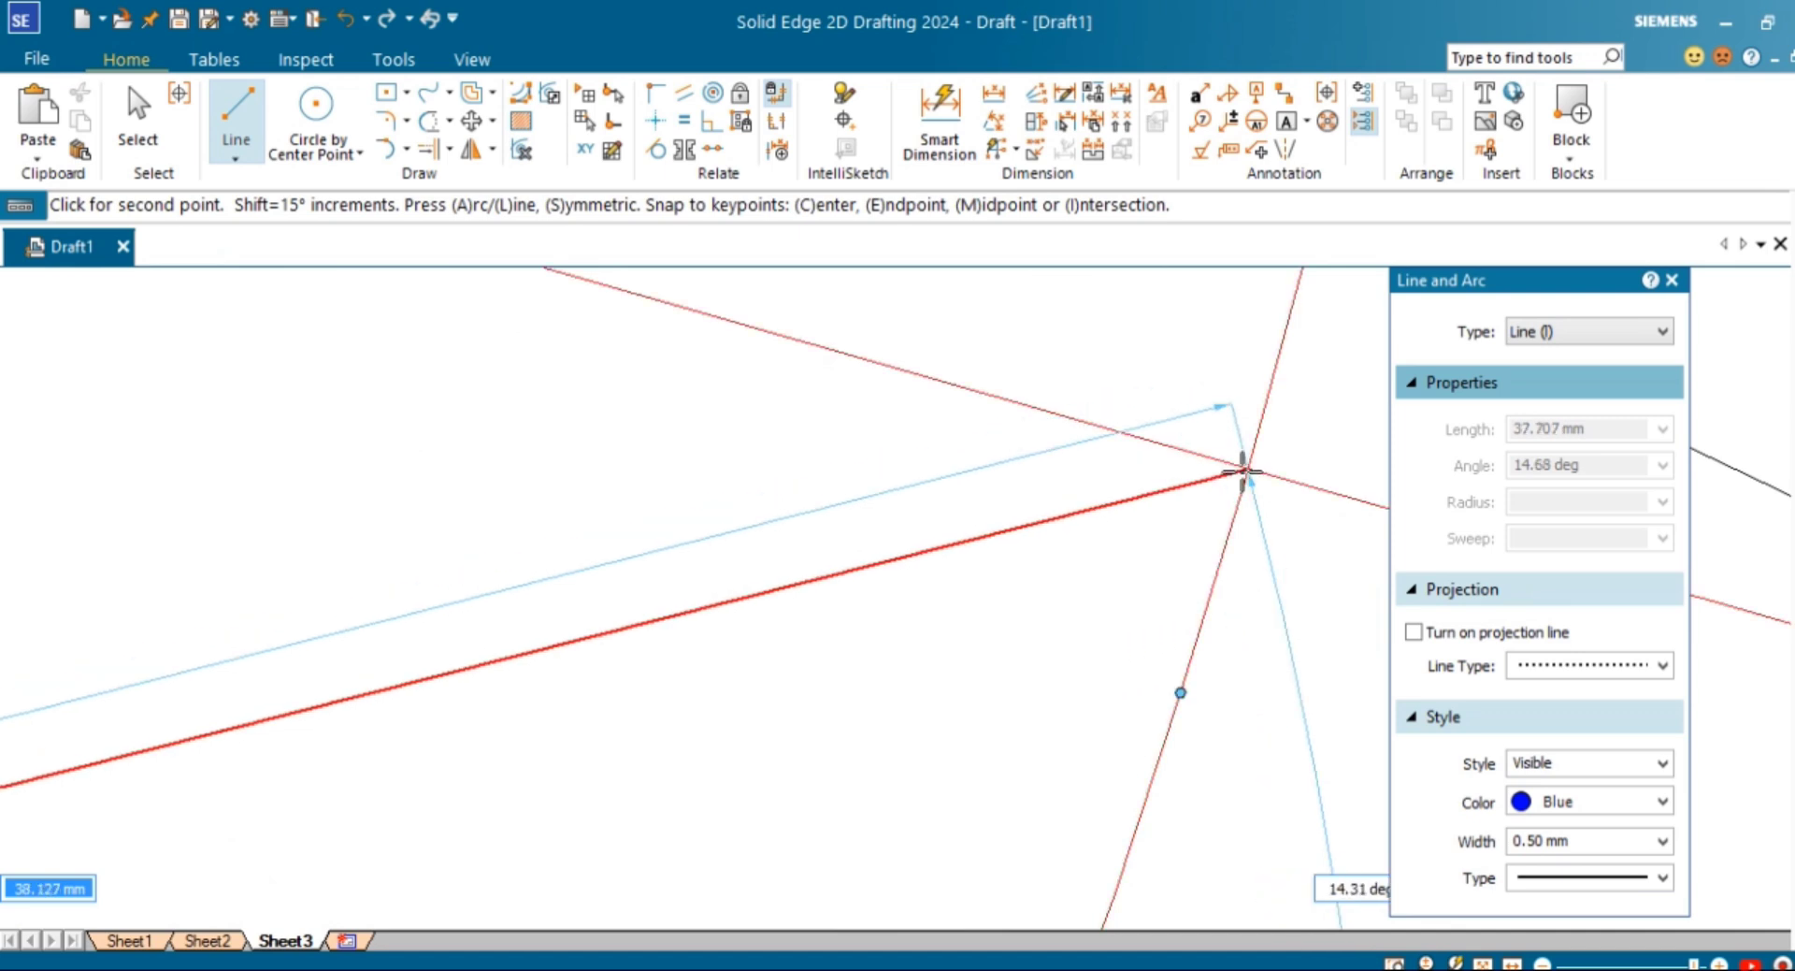
{"action": "left_click", "coordinate": [1250, 465]}
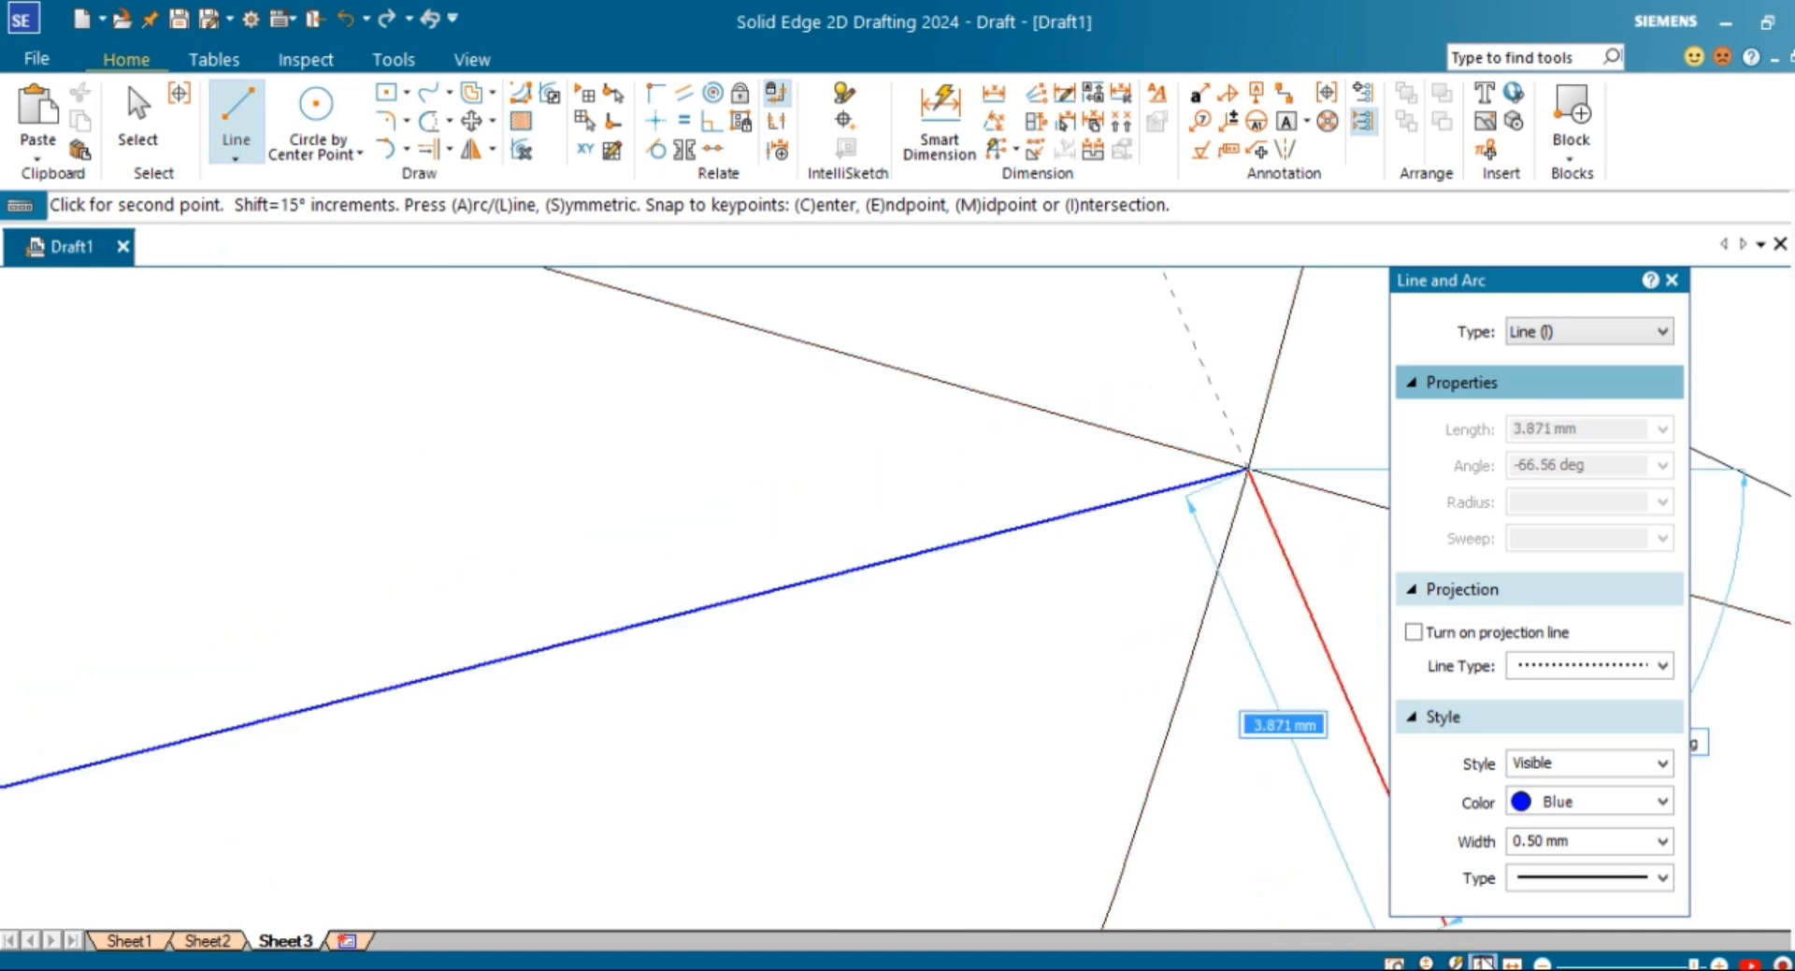
Step: Close the blue outline of the development from mark 1 through A, D, C, B and the first A back to its mark 1
{"action": "scroll", "coordinate": [1165, 519], "scroll_direction": "down", "scroll_amount": 8}
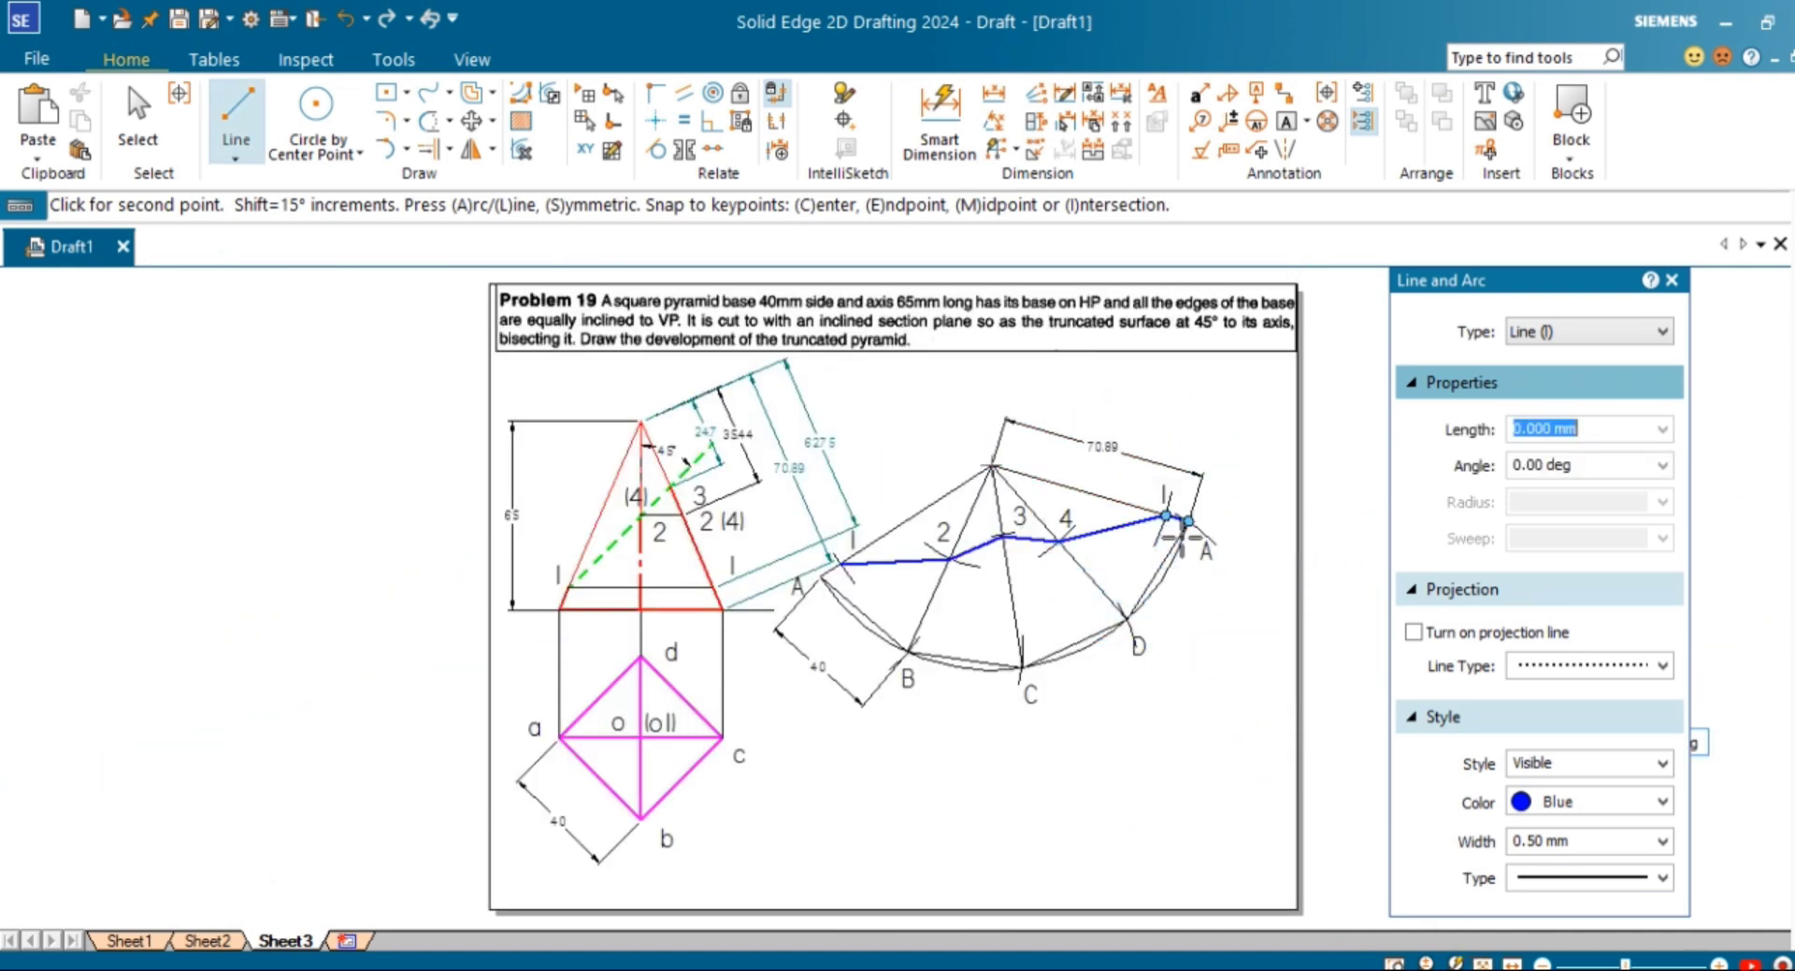
{"action": "left_click", "coordinate": [1126, 619]}
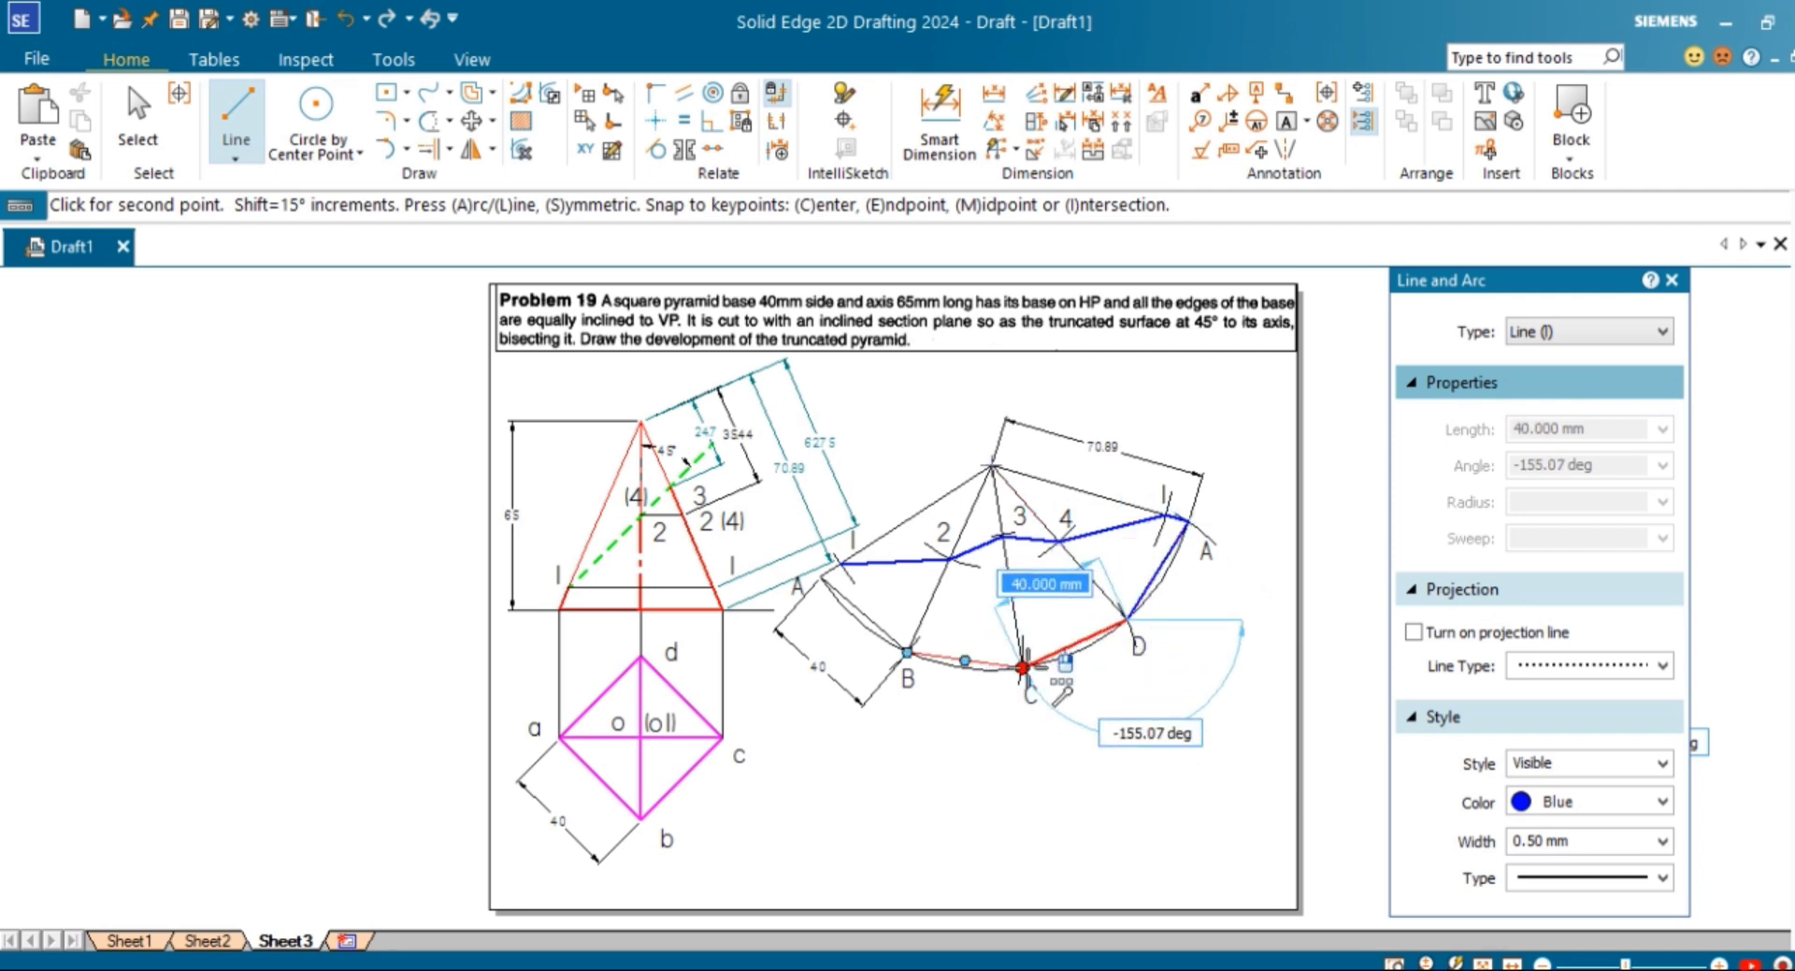
{"action": "left_click", "coordinate": [1023, 666]}
{"action": "left_click", "coordinate": [906, 652]}
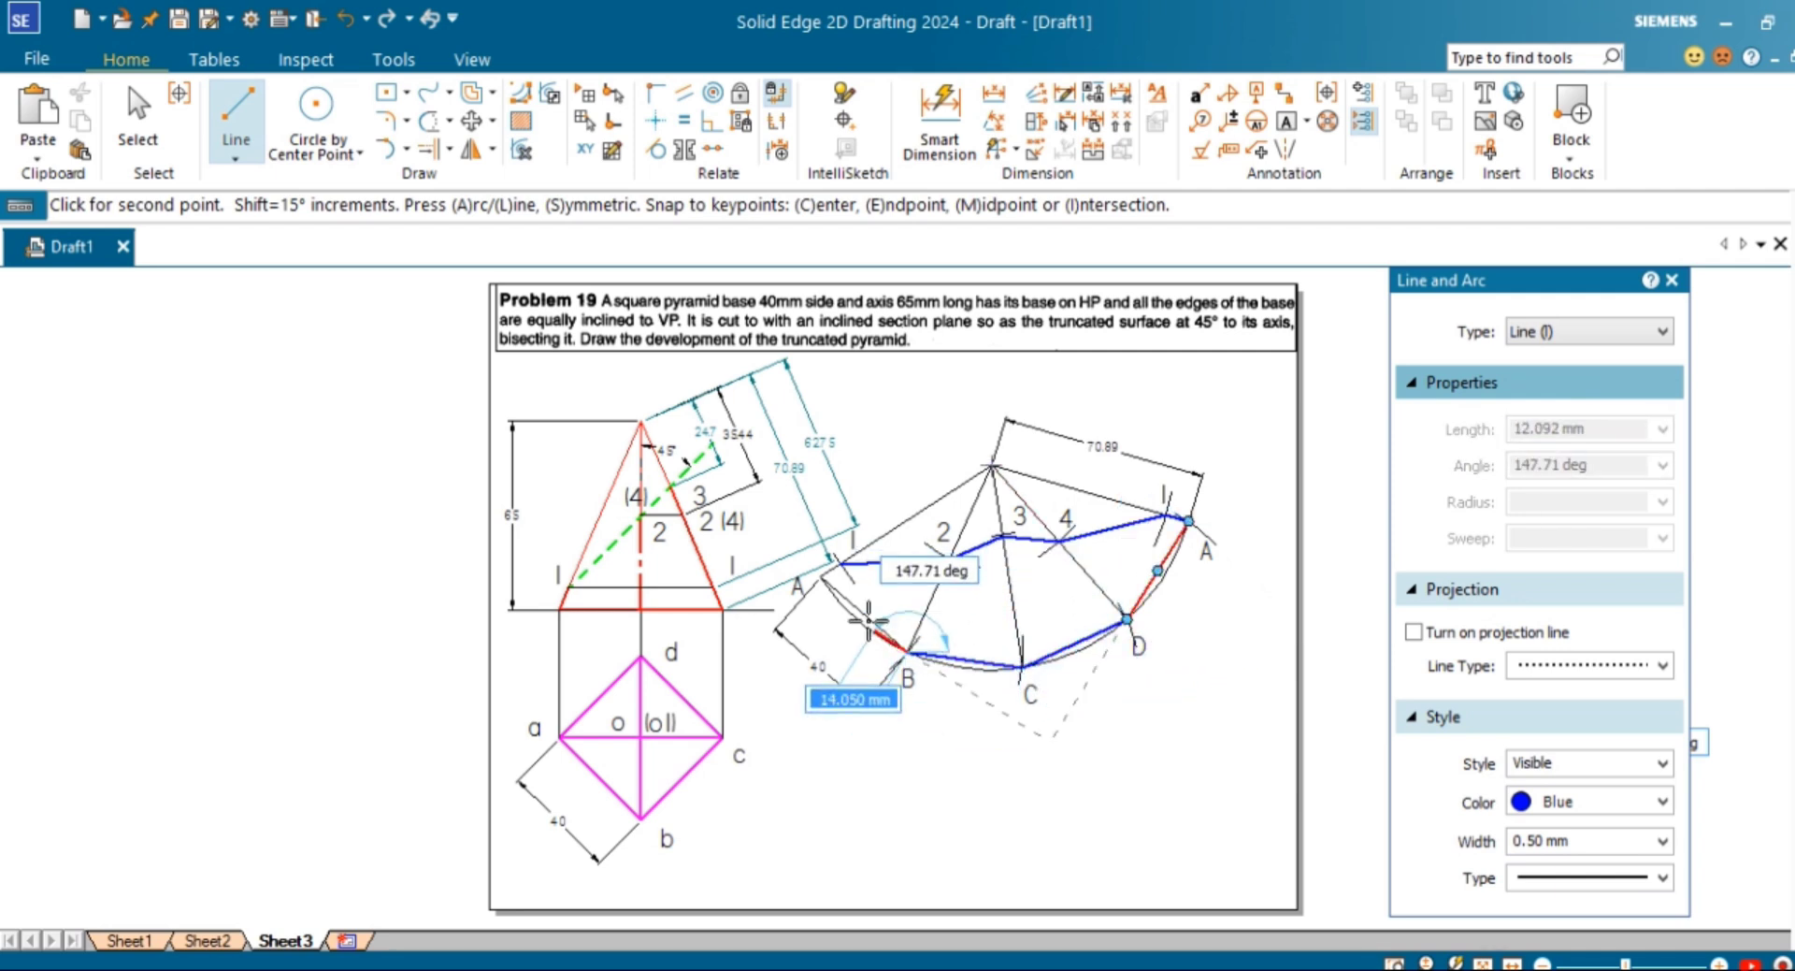
{"action": "left_click", "coordinate": [822, 576]}
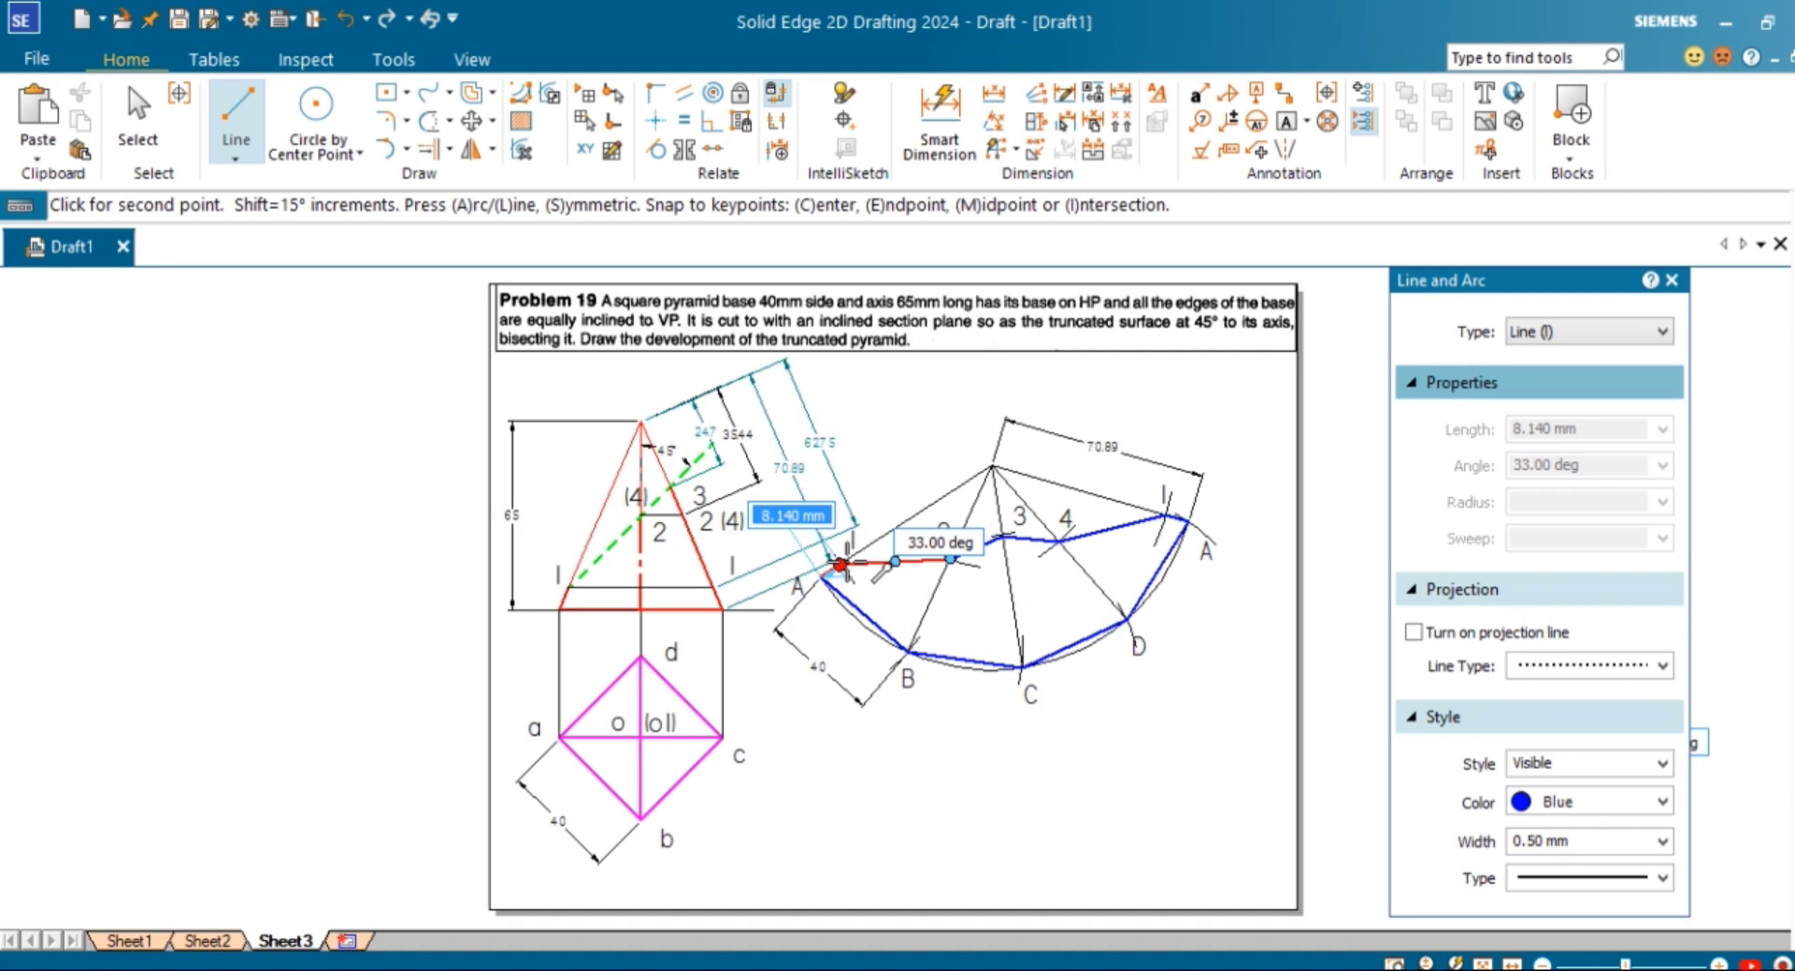
{"action": "right_click", "coordinate": [822, 576]}
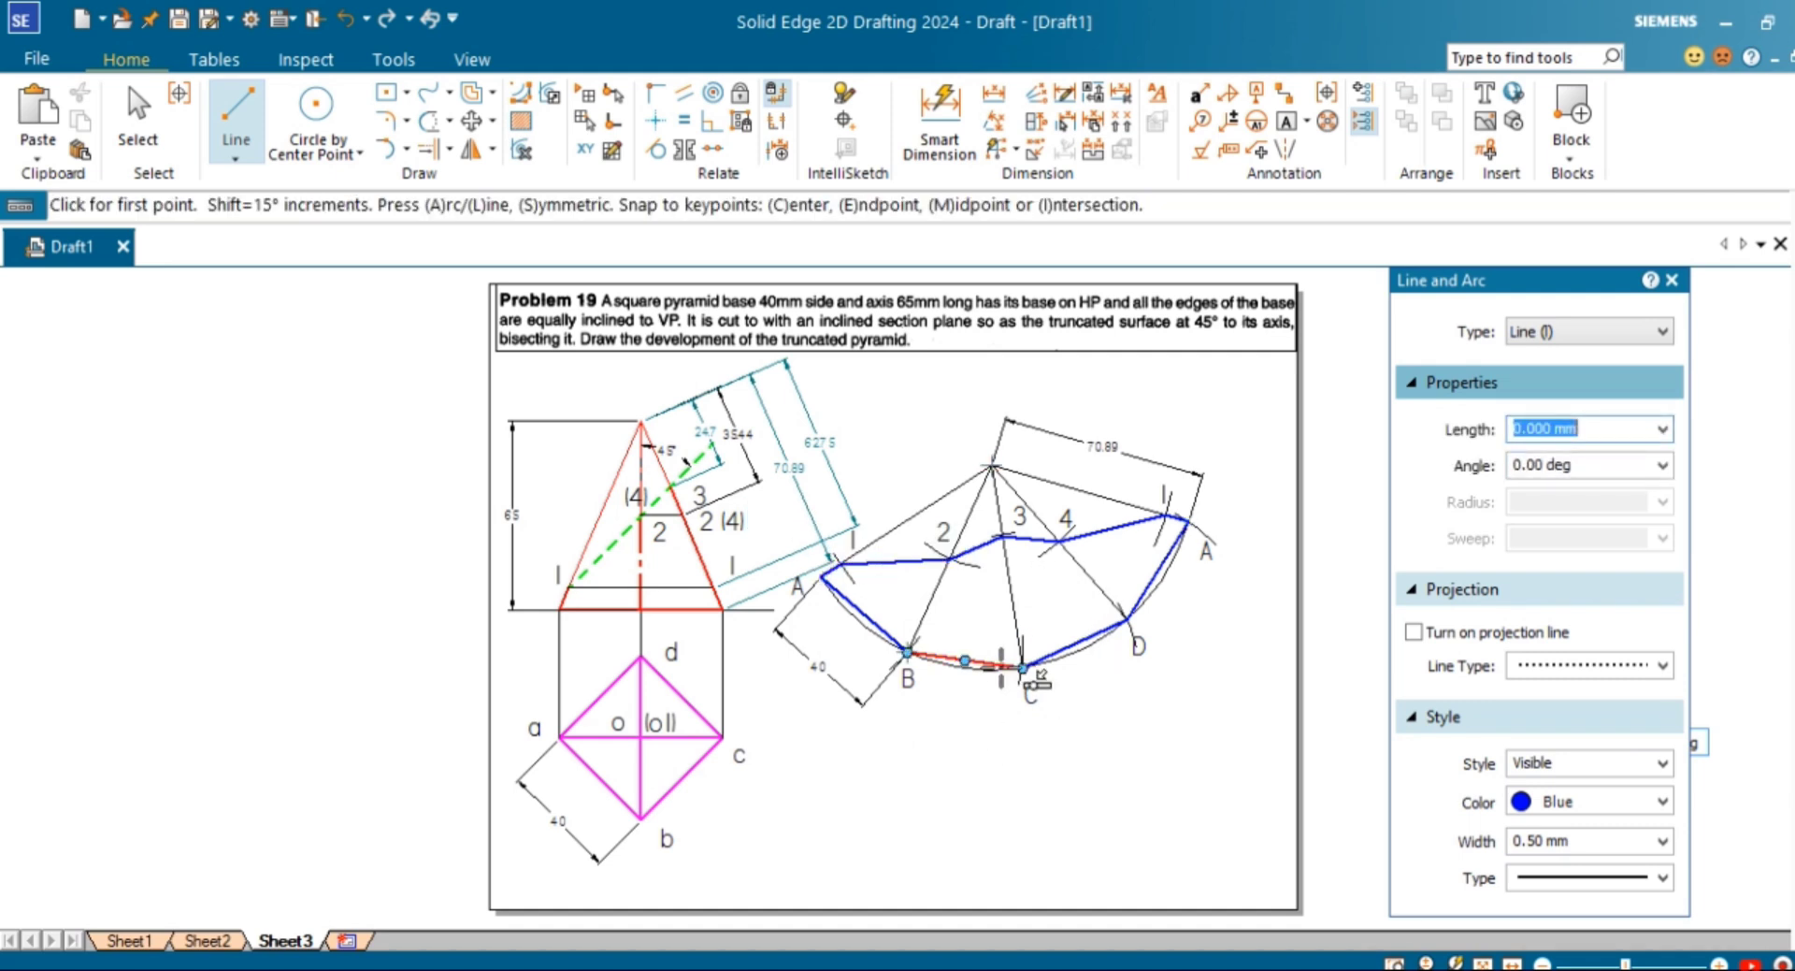
Step: Draw the blue fold lines of the truncated pyramid from 2 to B, 3 to C and 4 to D
{"action": "left_click", "coordinate": [949, 558]}
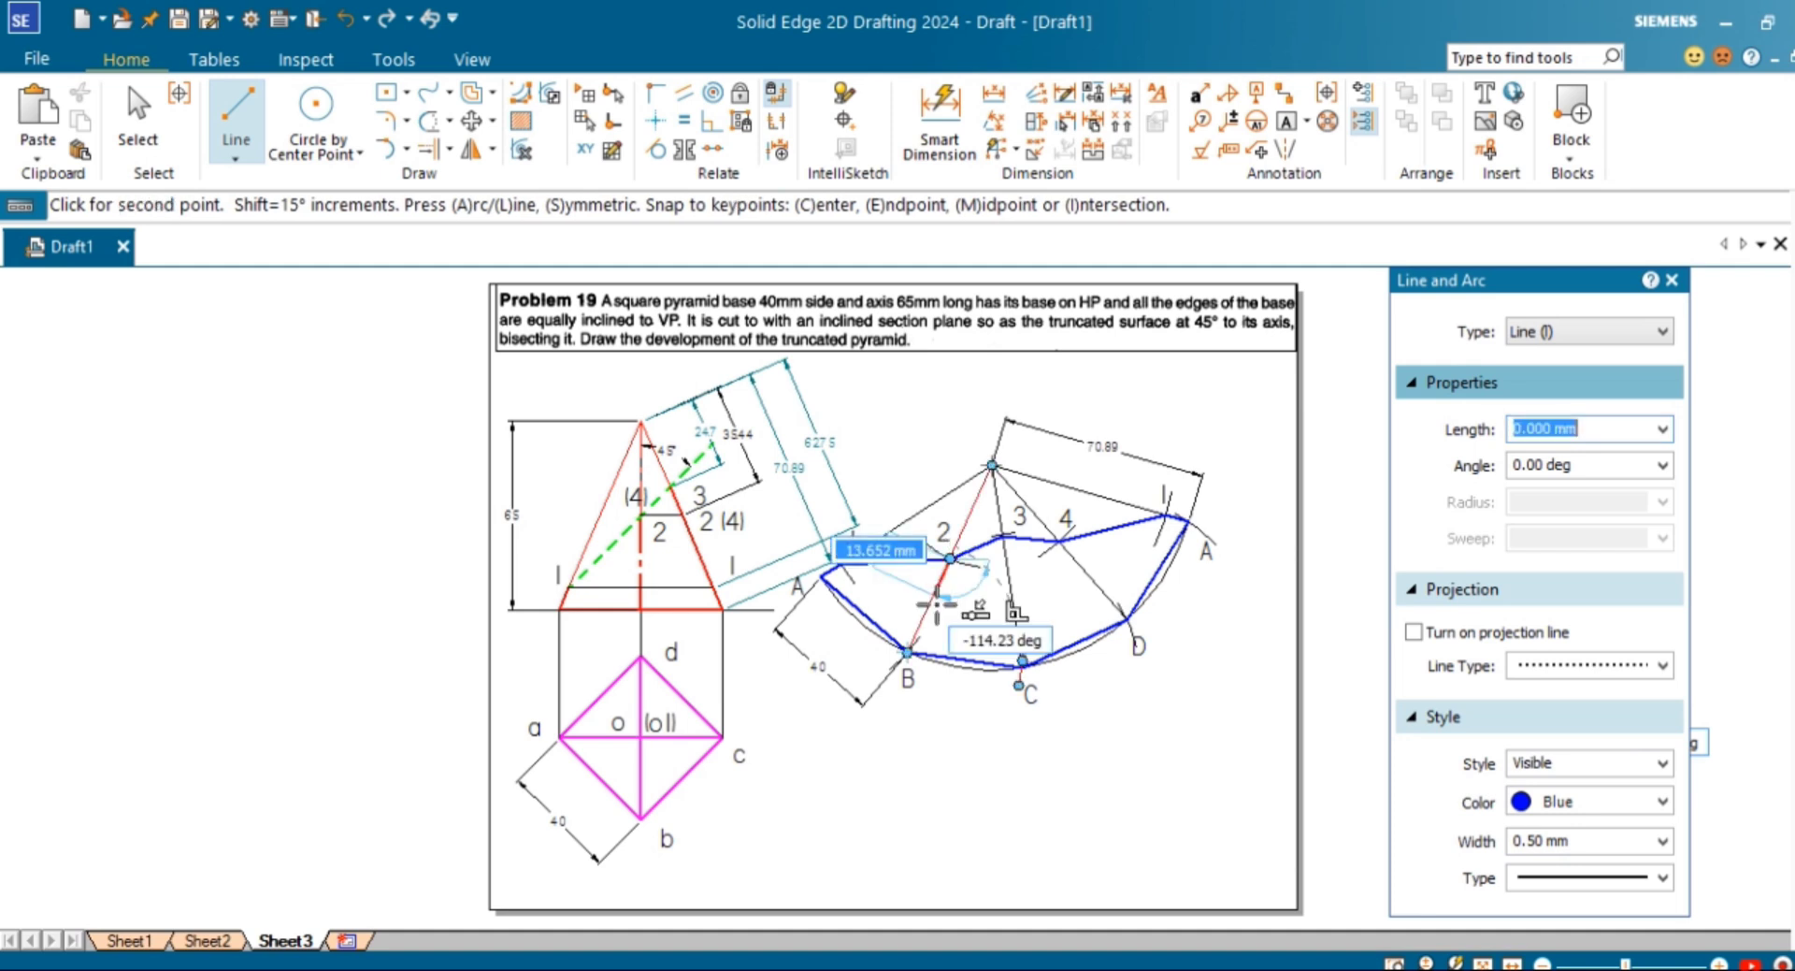
{"action": "left_click", "coordinate": [907, 650]}
{"action": "right_click", "coordinate": [947, 603]}
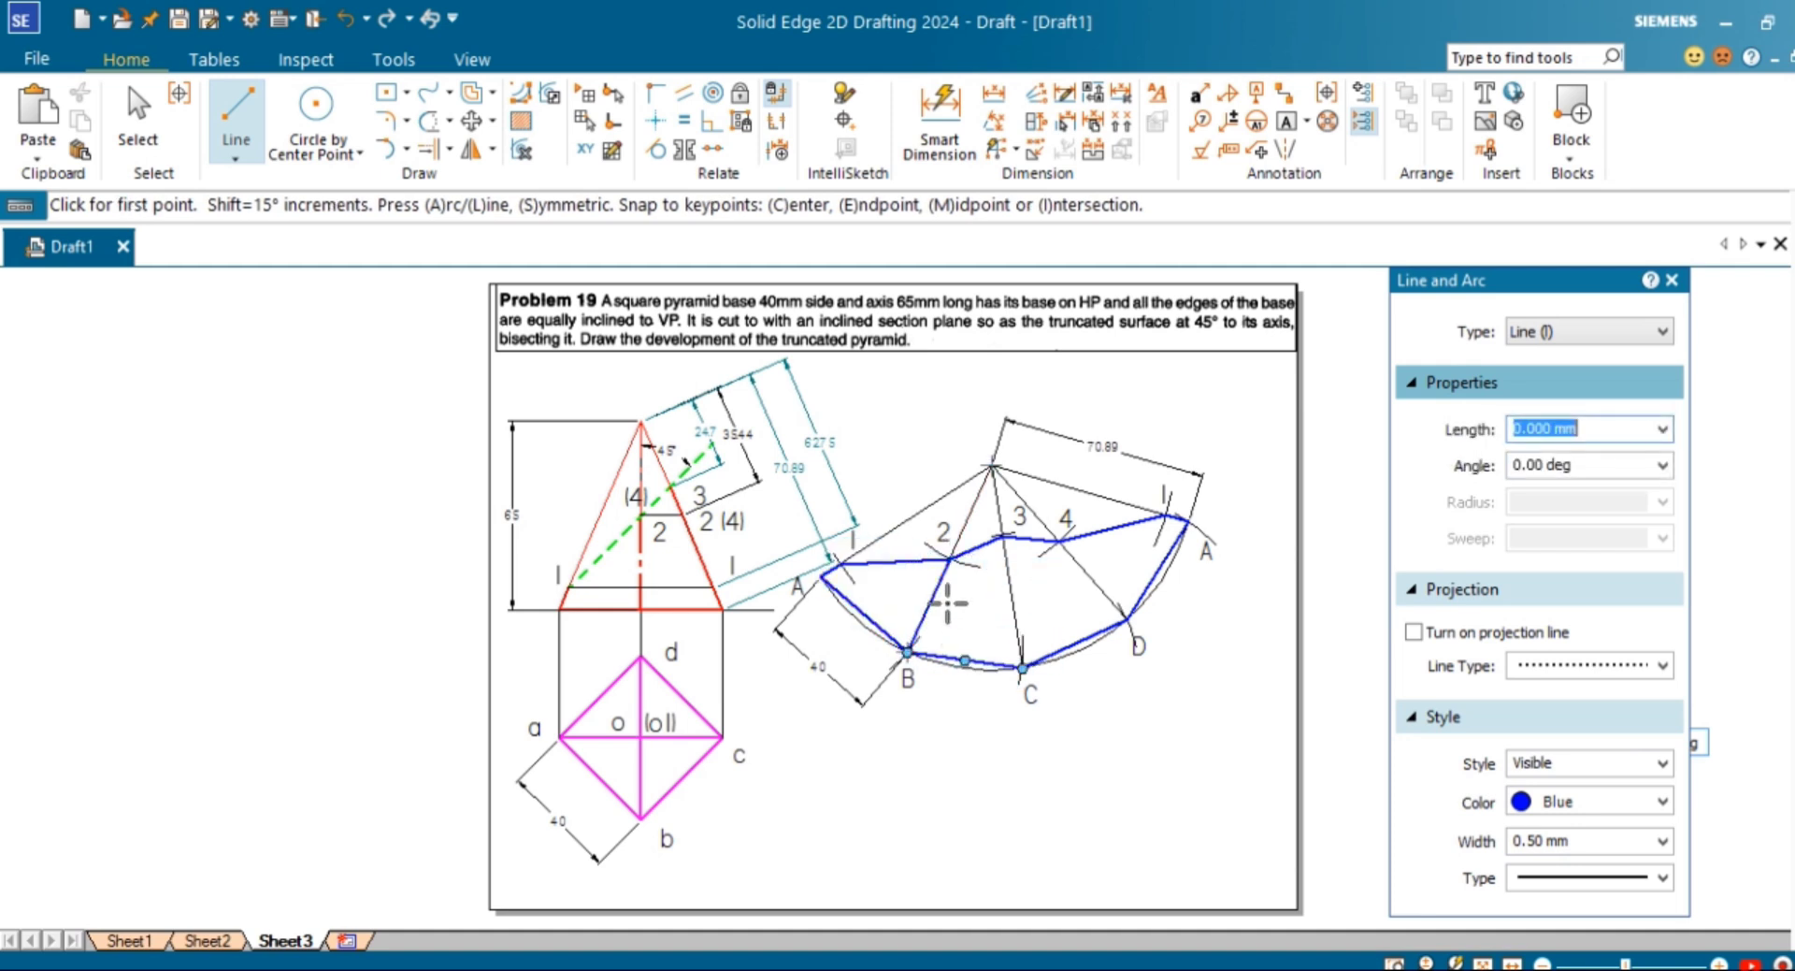
{"action": "left_click", "coordinate": [1004, 535]}
{"action": "left_click", "coordinate": [1022, 661]}
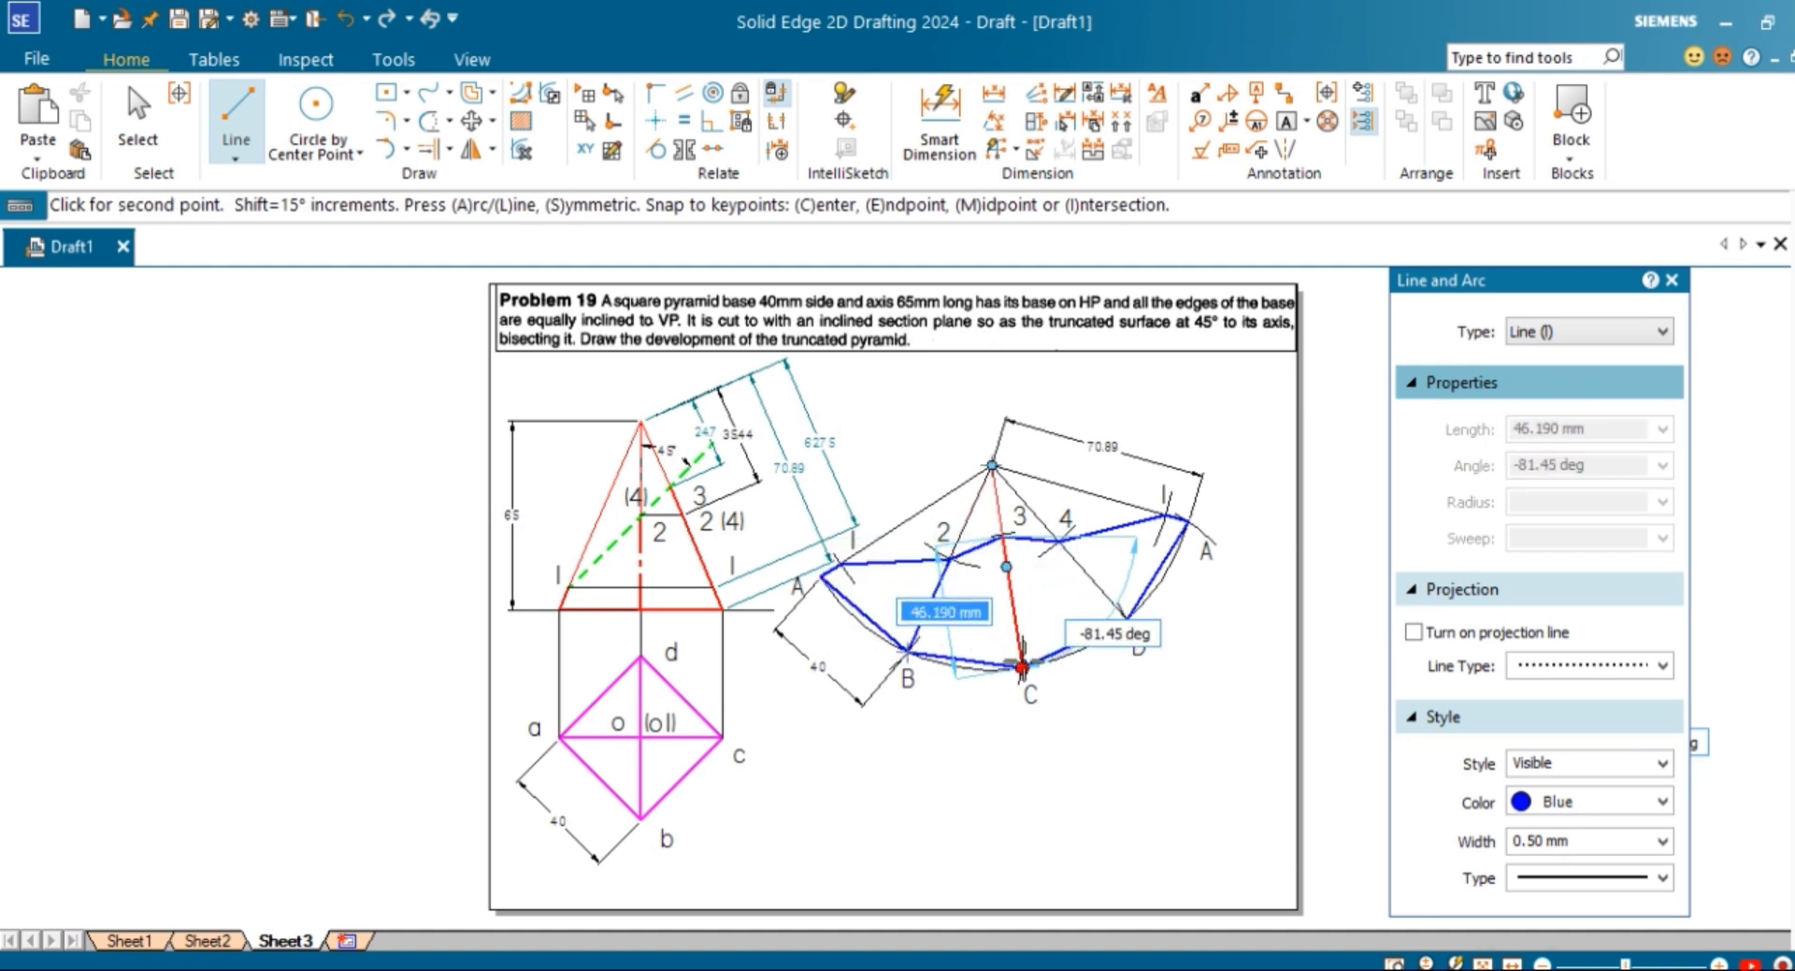
{"action": "right_click", "coordinate": [1022, 661]}
{"action": "left_click", "coordinate": [1059, 541]}
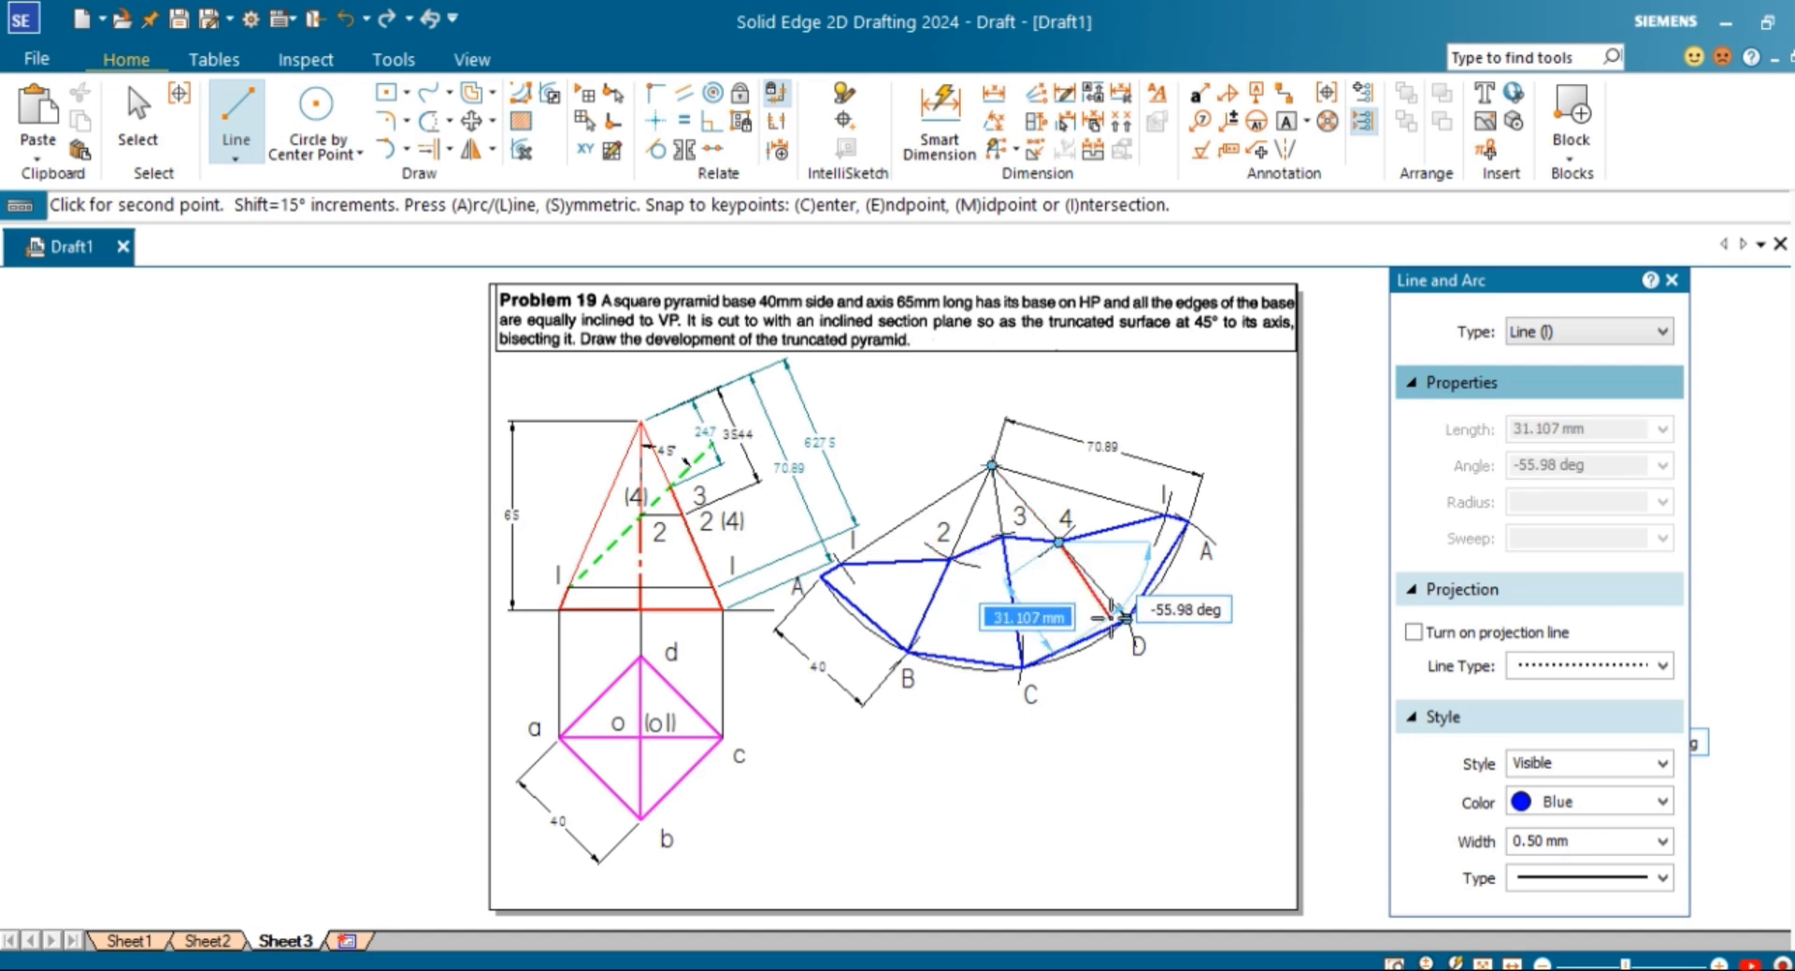
{"action": "left_click", "coordinate": [1127, 619]}
{"action": "right_click", "coordinate": [1127, 619]}
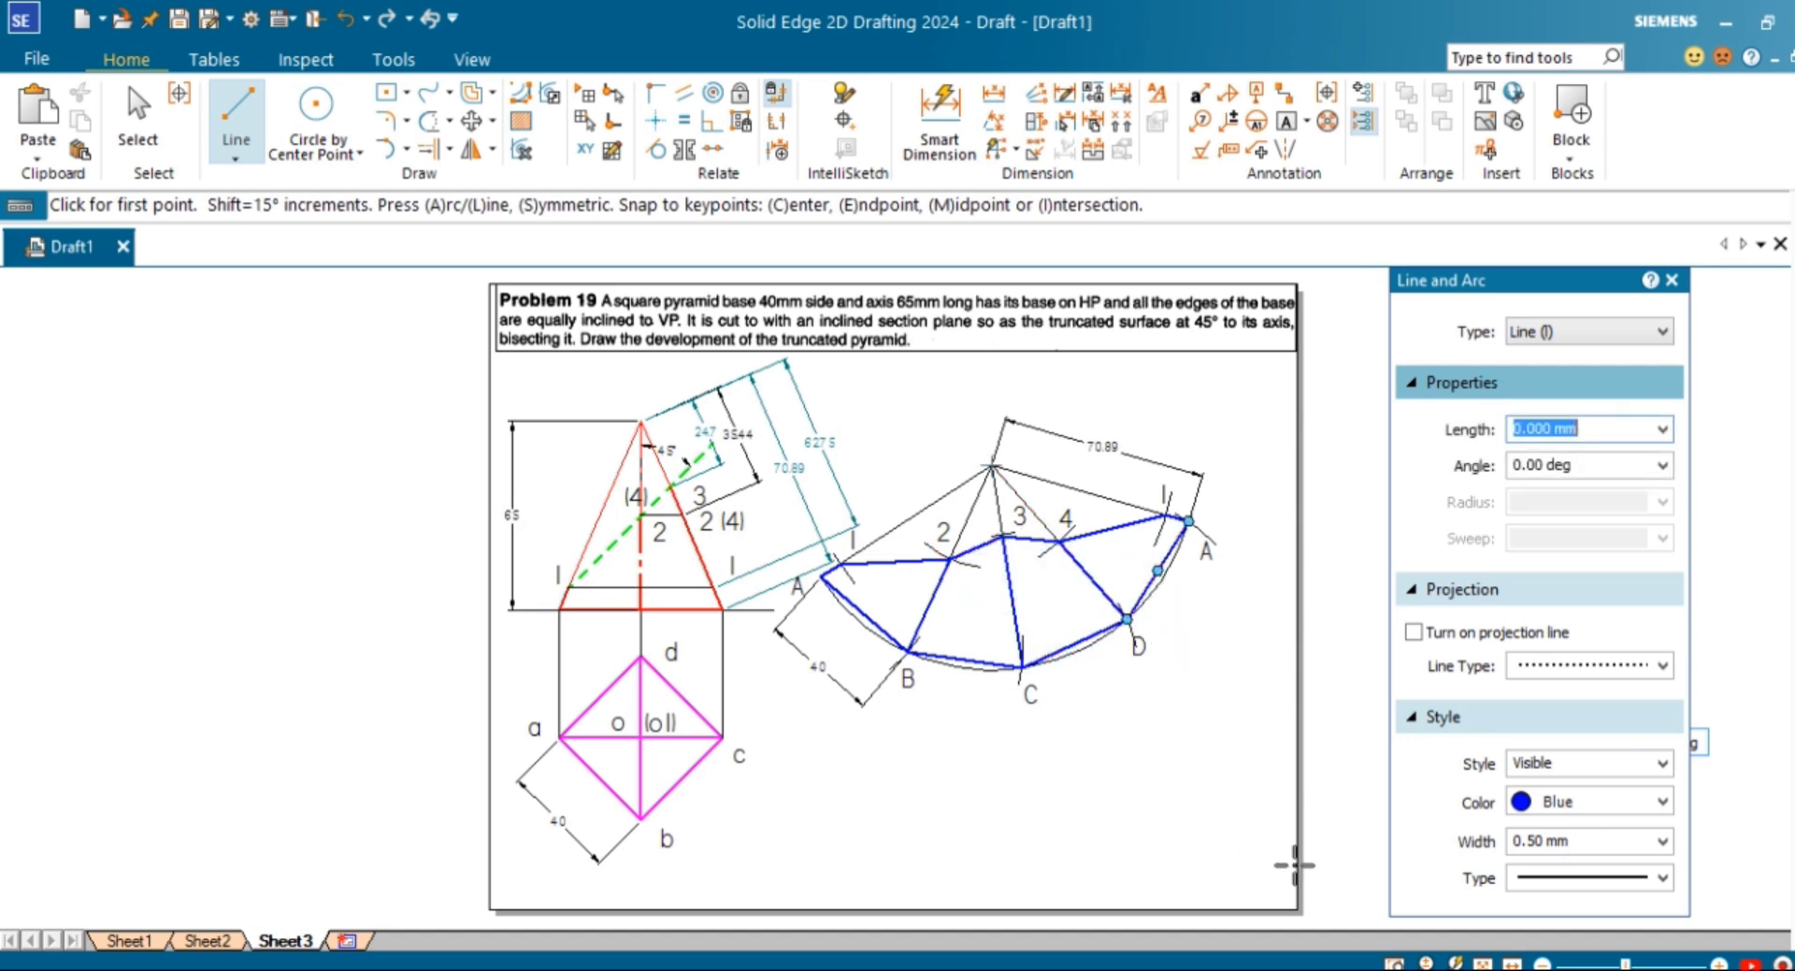